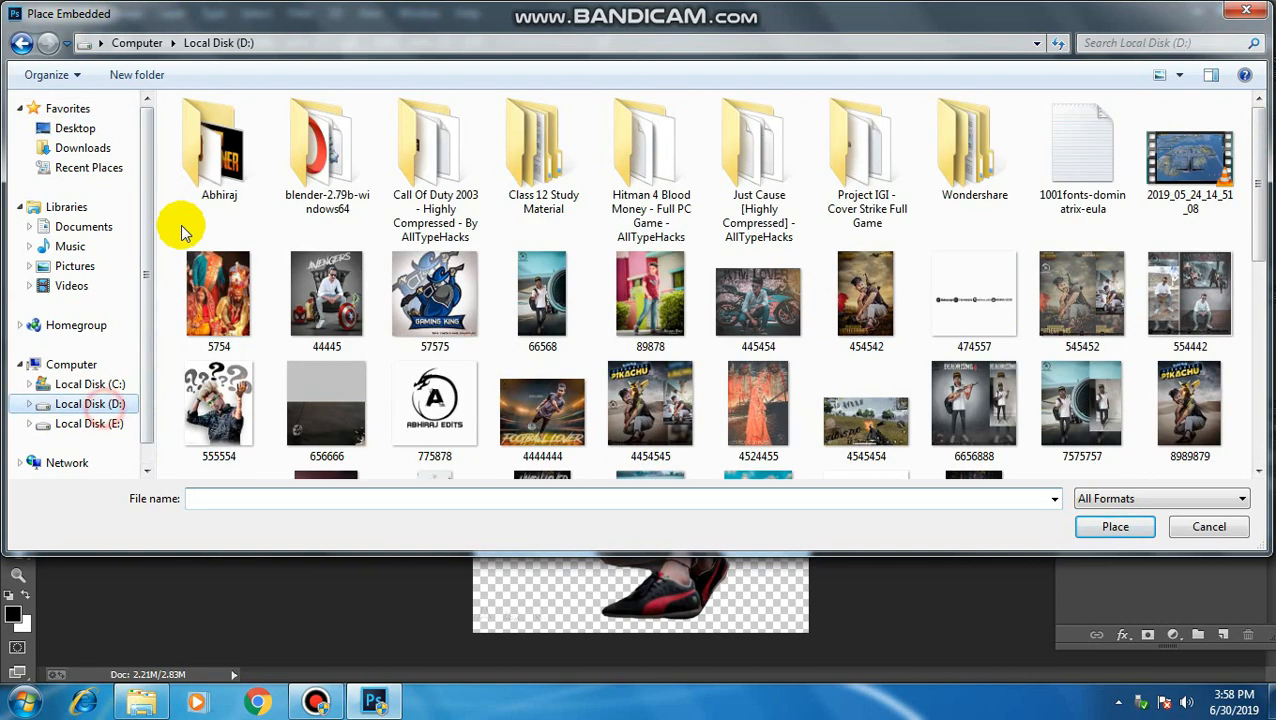
Open the image 54542121 from the image folder on drive D: as a separate document without placing it
double_click(219, 150)
click(731, 178)
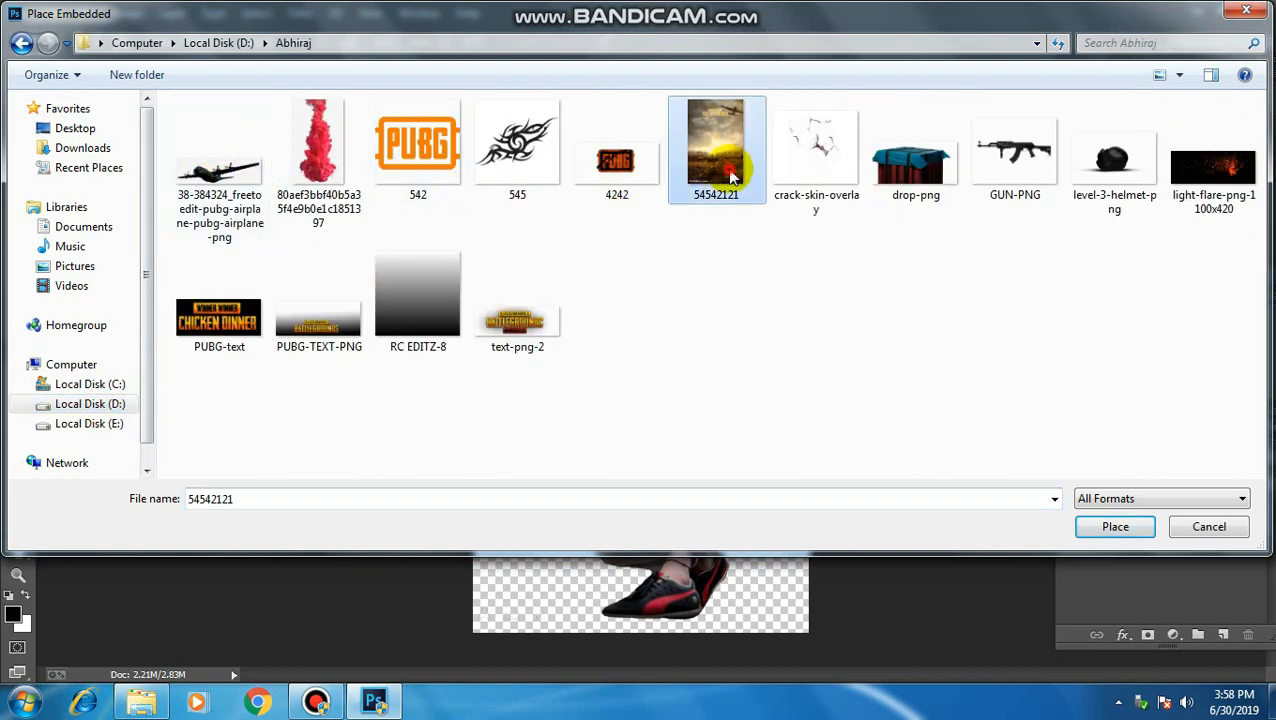
drag(731, 178, 724, 595)
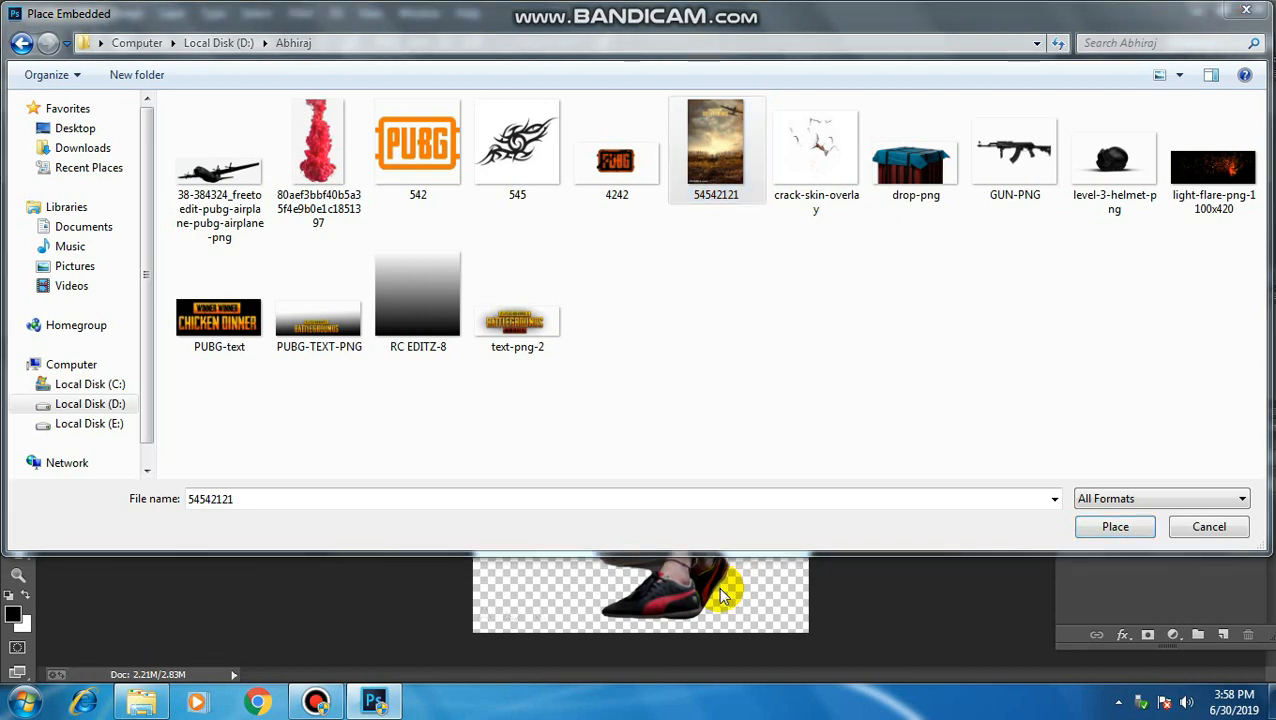
click(1195, 530)
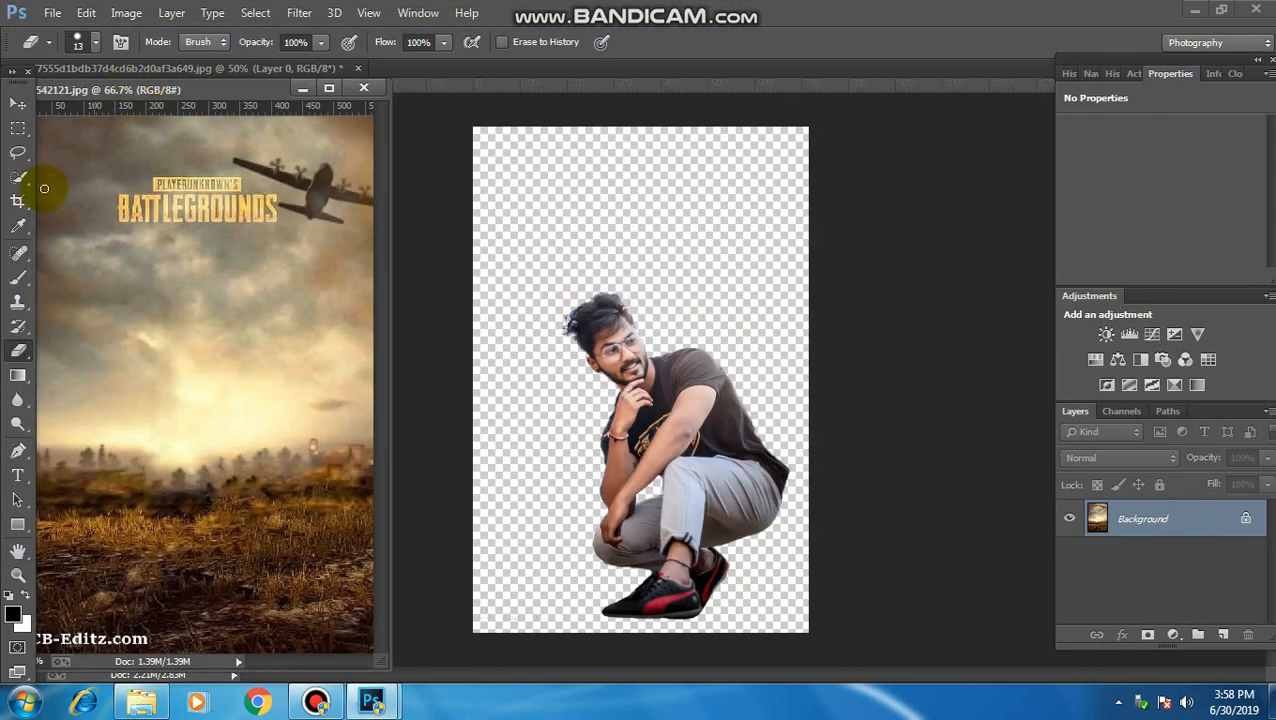
Copy the battlefield background image into the document with the cut-out man and close the source image
click(18, 106)
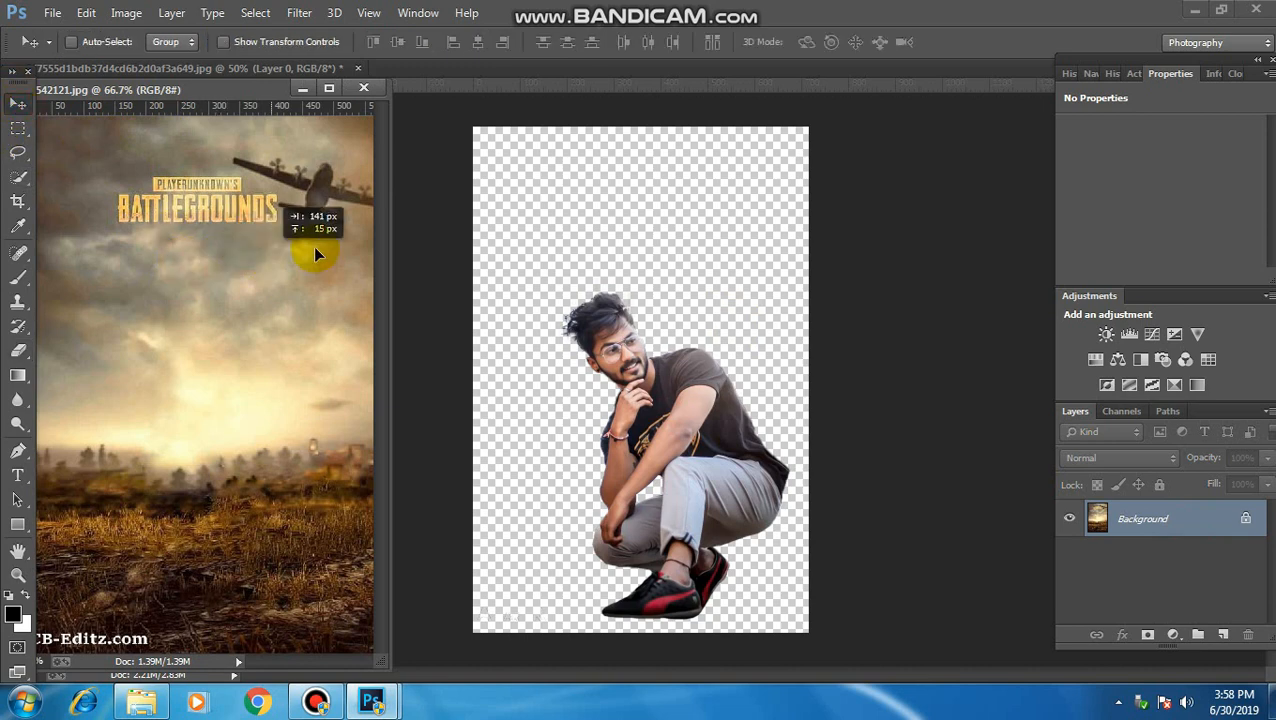
drag(314, 248, 598, 299)
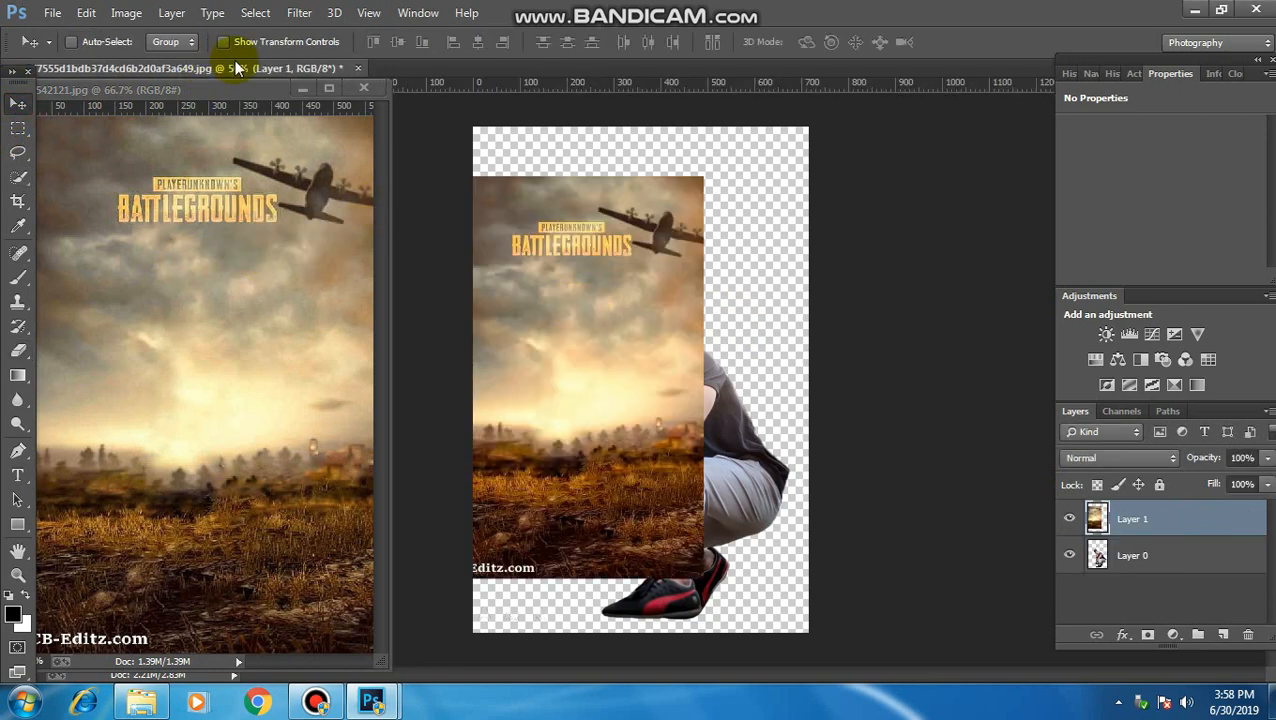
click(363, 87)
Align the background to the canvas's upper-left corner and scale it to 126.95% width and 130.50% height, covering the canvas
drag(604, 252, 633, 201)
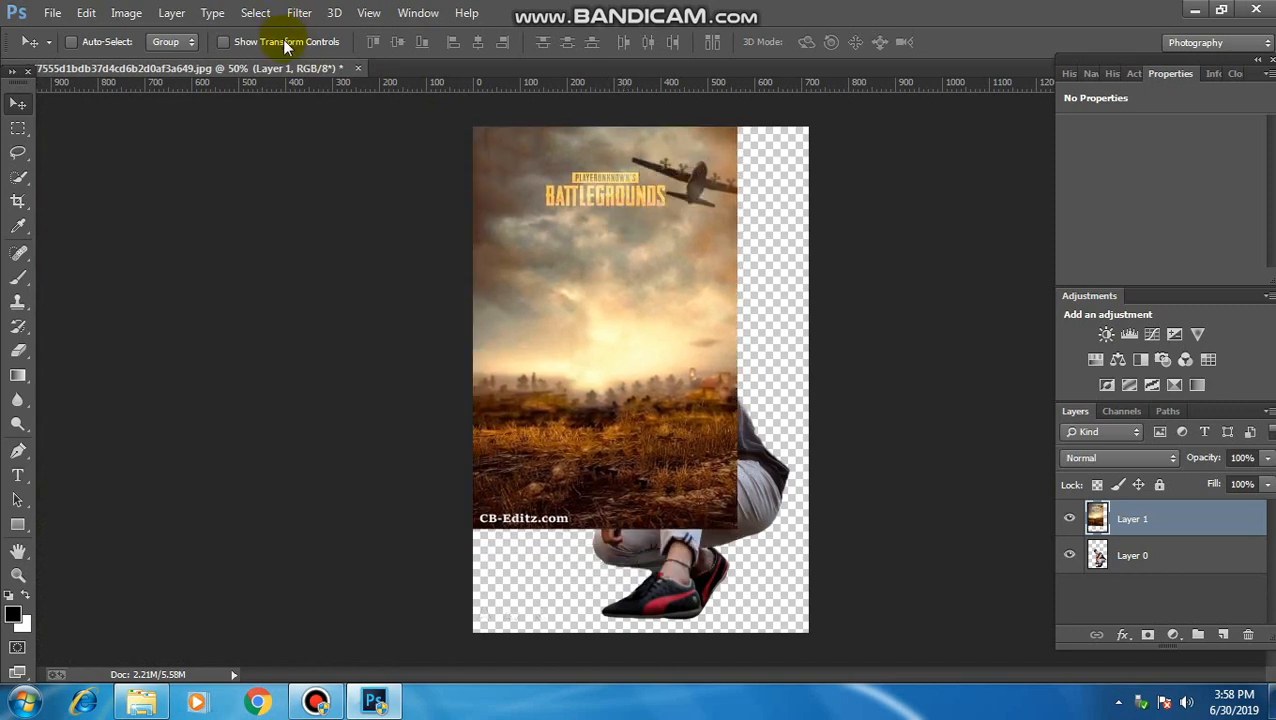
drag(739, 527, 812, 648)
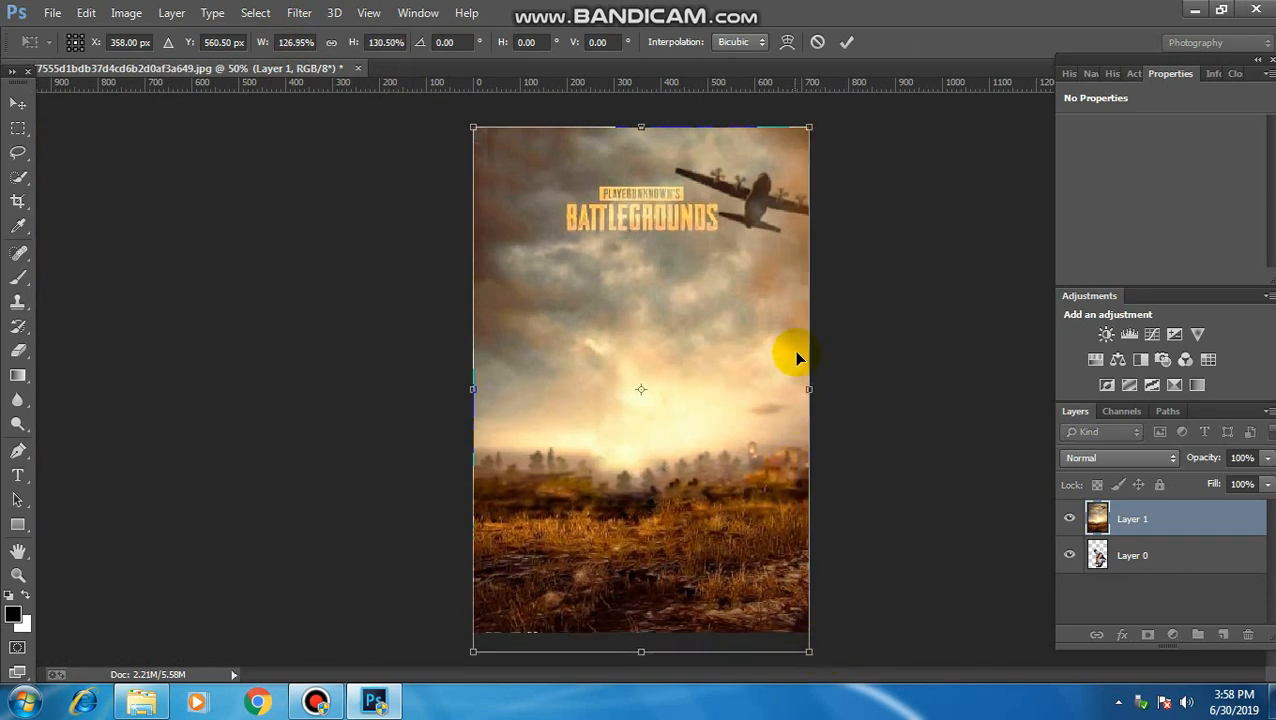
click(845, 44)
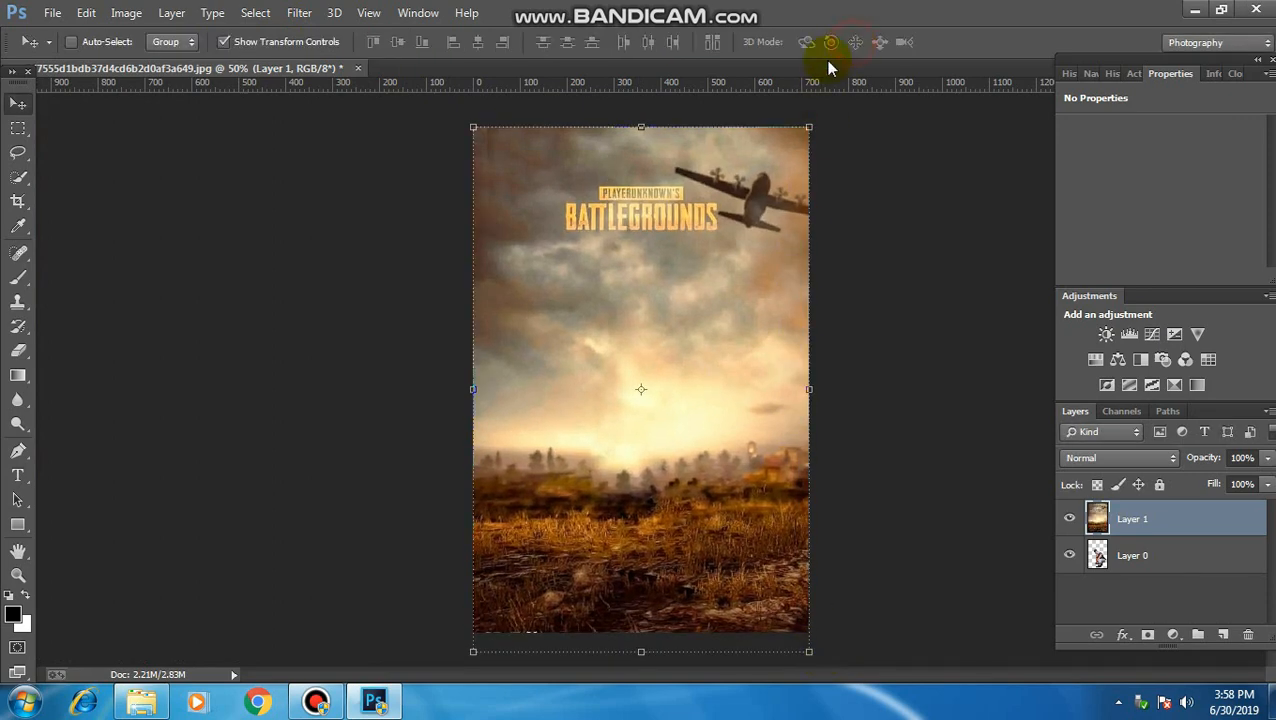
click(318, 42)
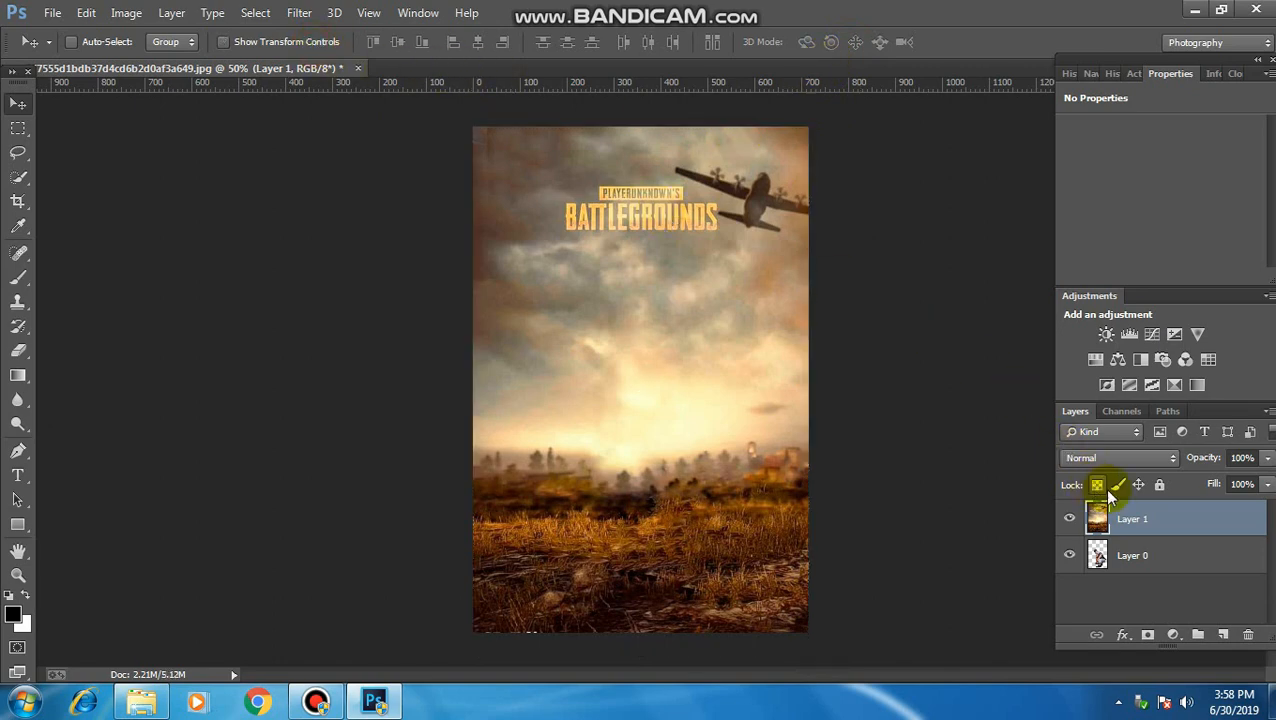
Move the background Layer 1 beneath the man's Layer 0 and nudge it down slightly
drag(1160, 517, 1166, 570)
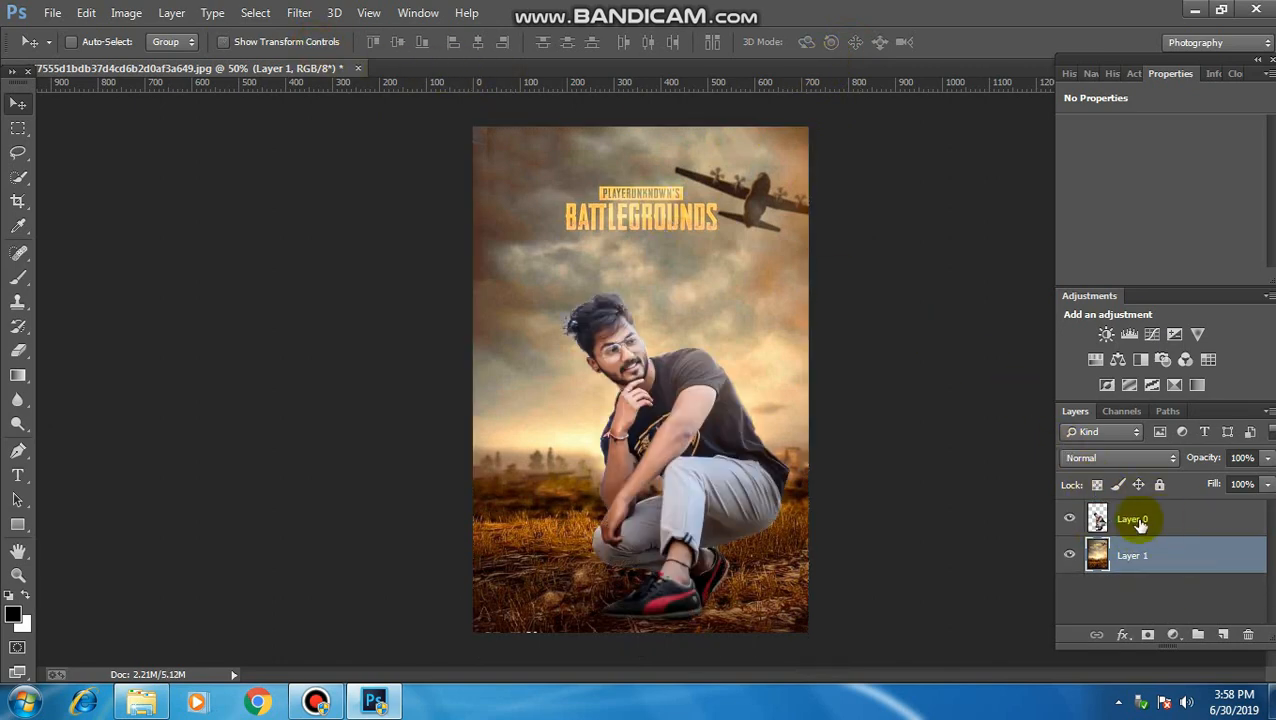
click(665, 313)
click(1160, 520)
click(1156, 558)
key(Down)
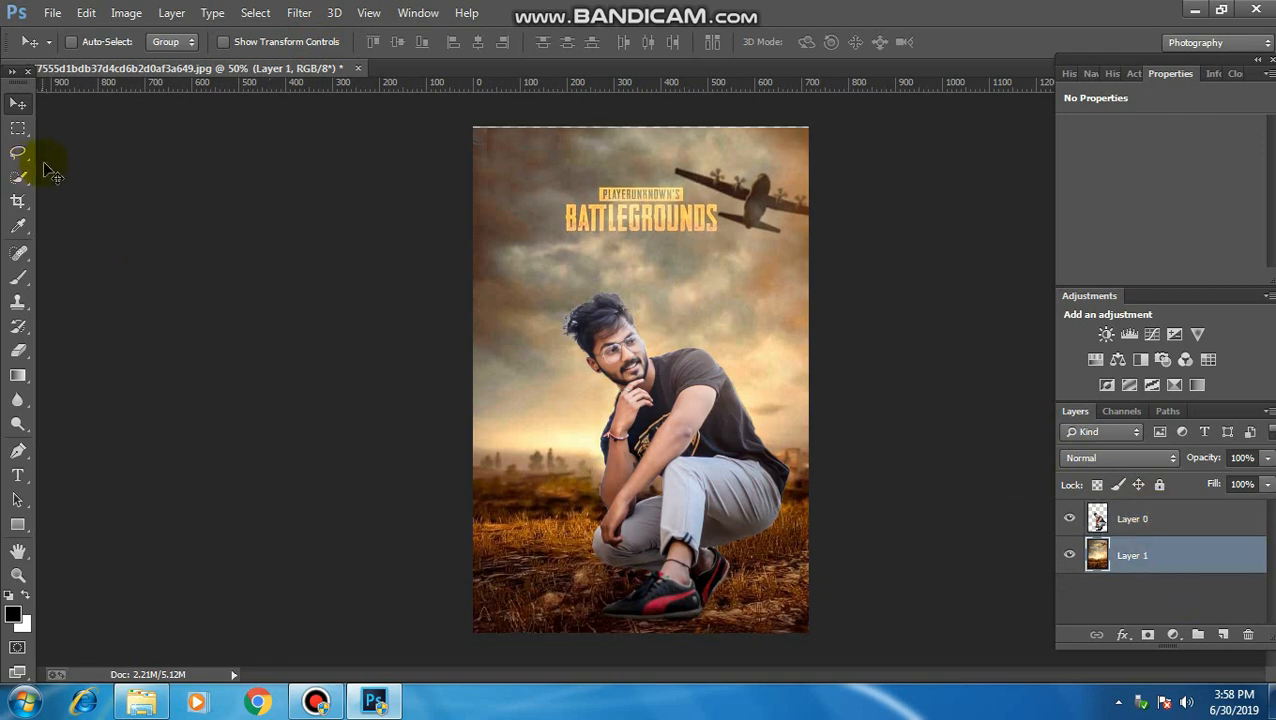
key(Down)
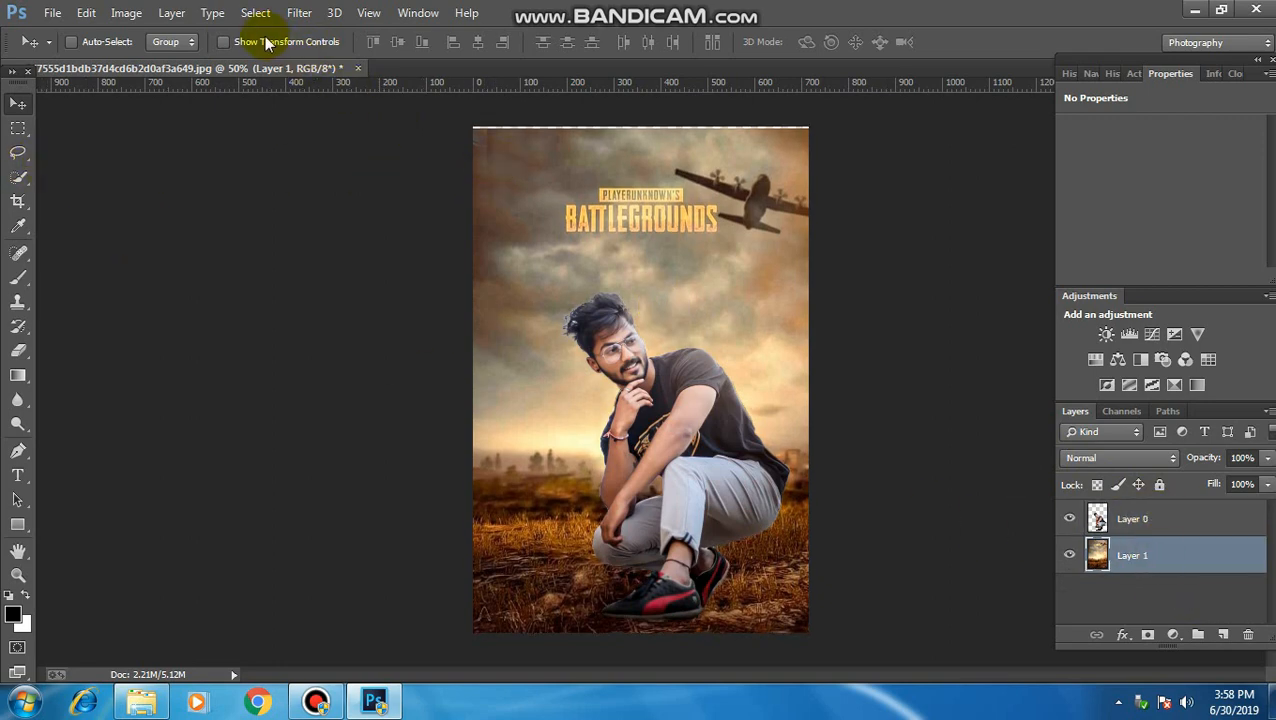
Crop thin strips off the upper and lower edges of the canvas to remove the empty line above the background
click(18, 201)
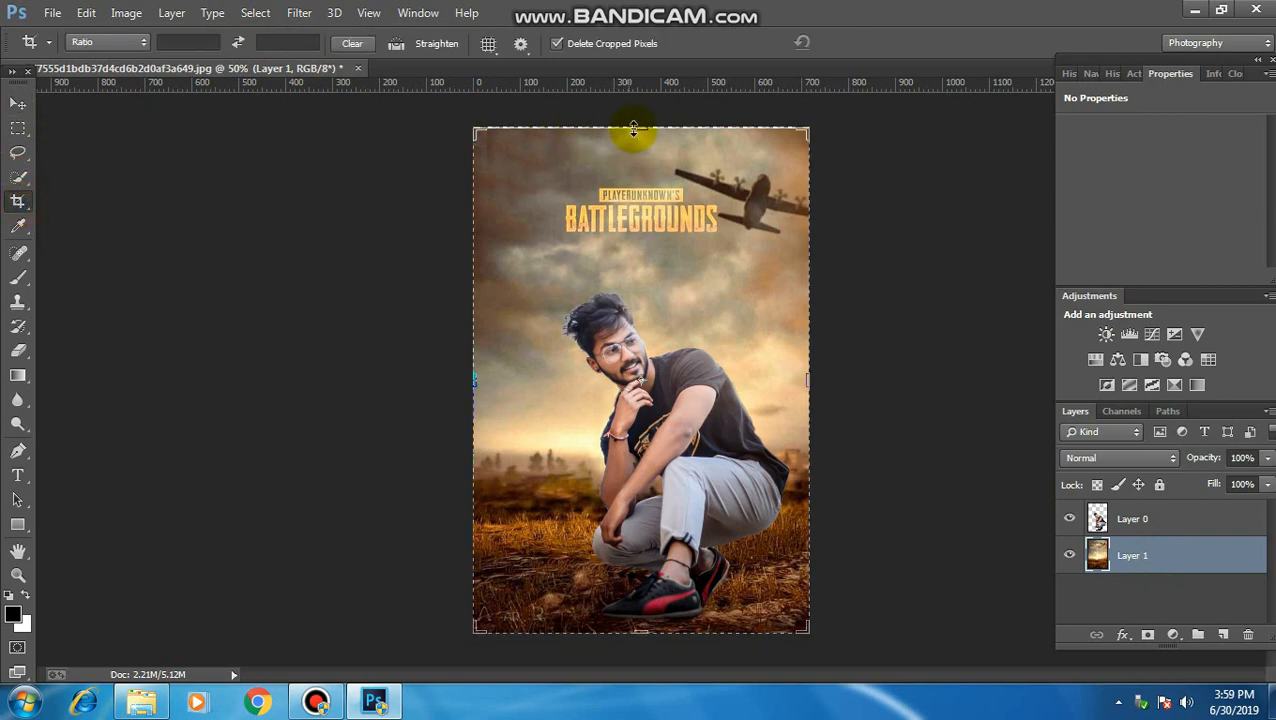
drag(637, 130, 629, 132)
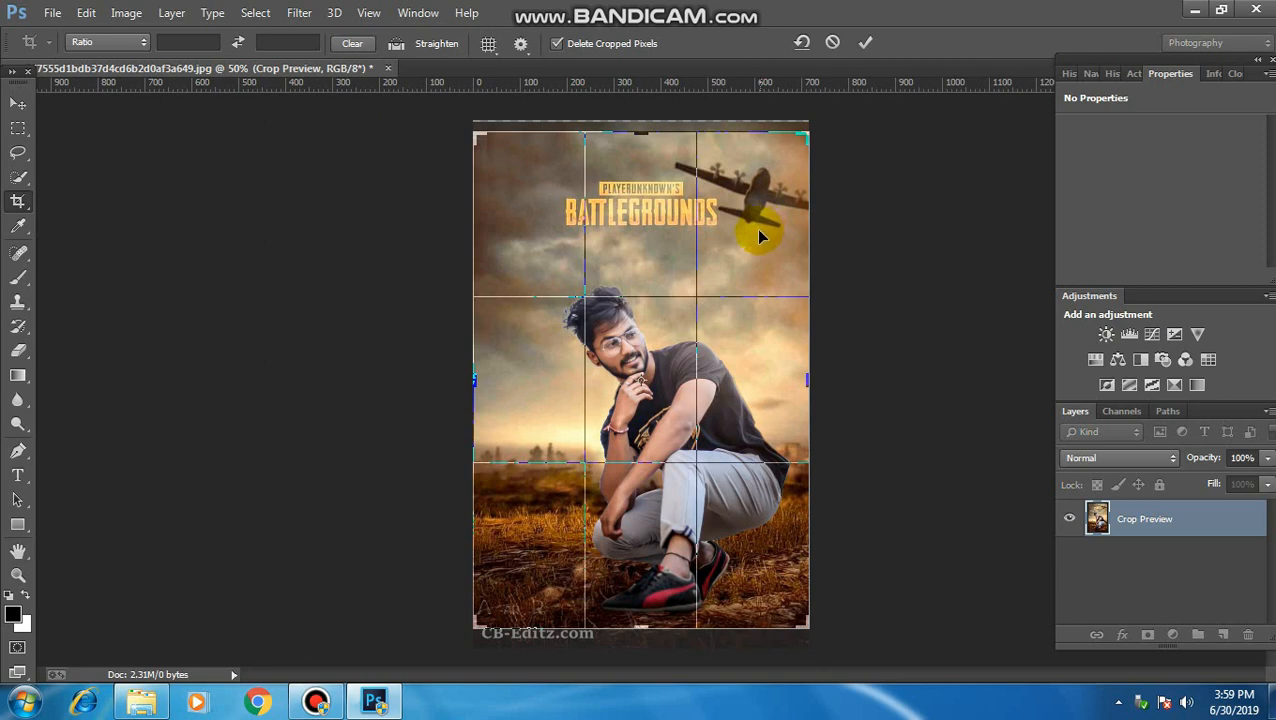
drag(760, 237, 760, 242)
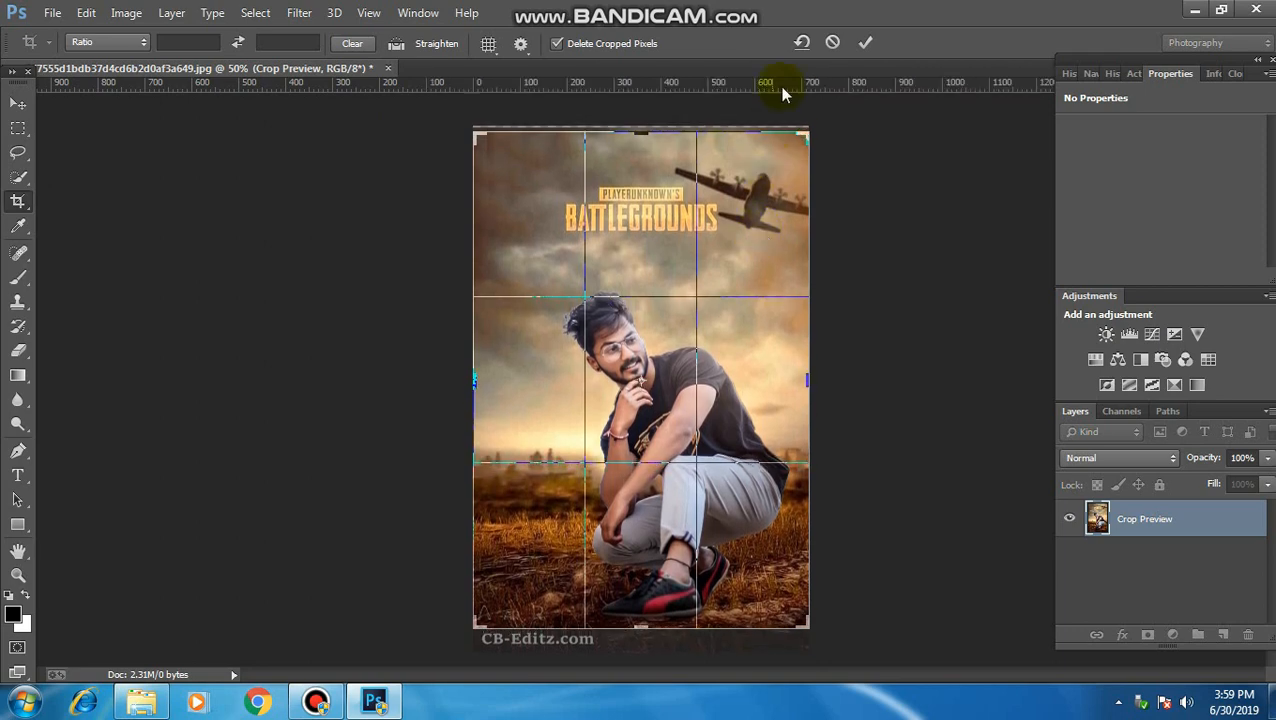
click(834, 41)
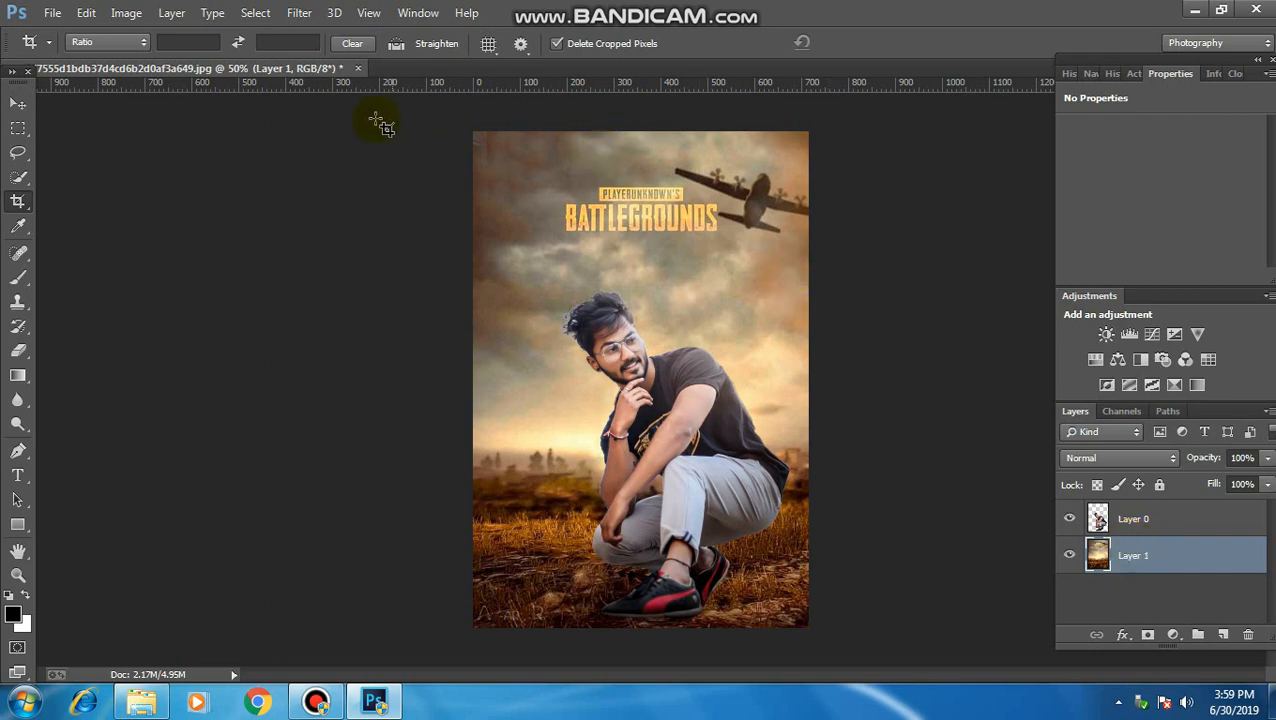
Select the sky area around the Battlegrounds logo and airplane on Layer 1 with a freehand lasso outline reaching the canvas edges
click(17, 153)
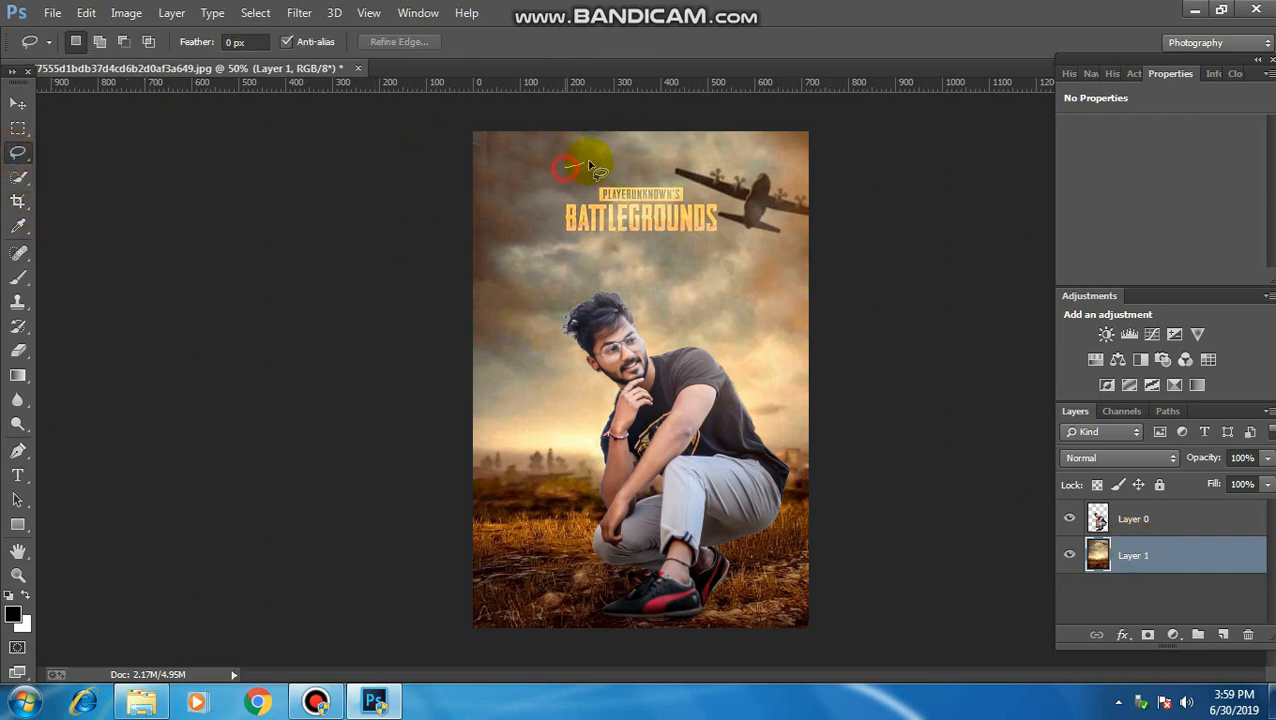
mouse_move(590, 165)
mouse_down()
mouse_move(761, 146)
mouse_move(804, 170)
mouse_up()
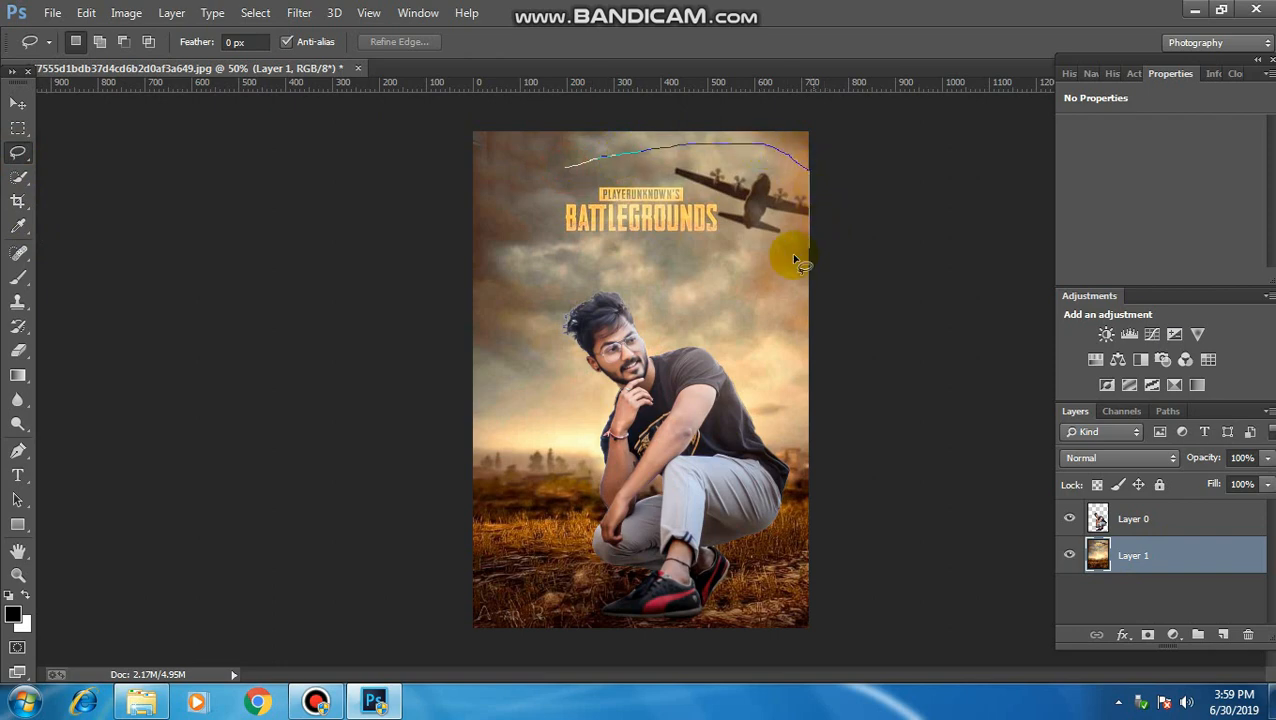
mouse_move(796, 262)
mouse_down()
mouse_move(624, 262)
mouse_move(562, 232)
mouse_up()
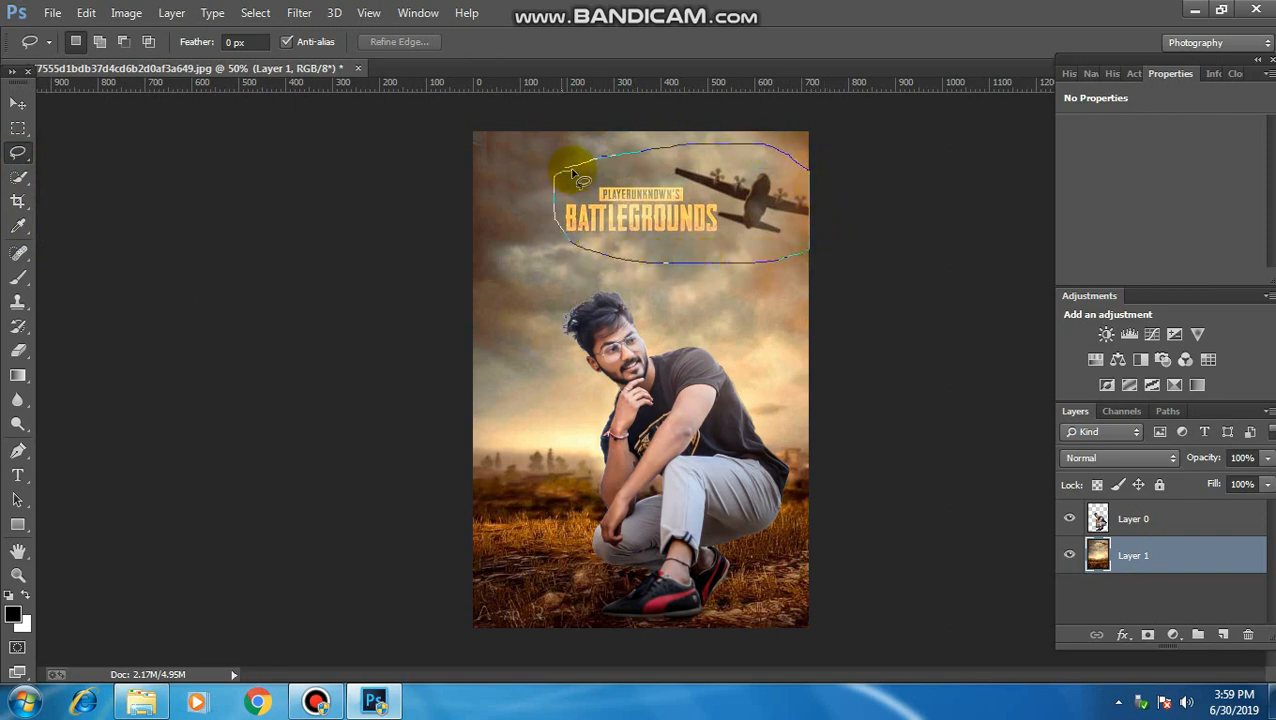
mouse_move(566, 170)
mouse_down()
mouse_move(675, 145)
mouse_move(788, 147)
mouse_up()
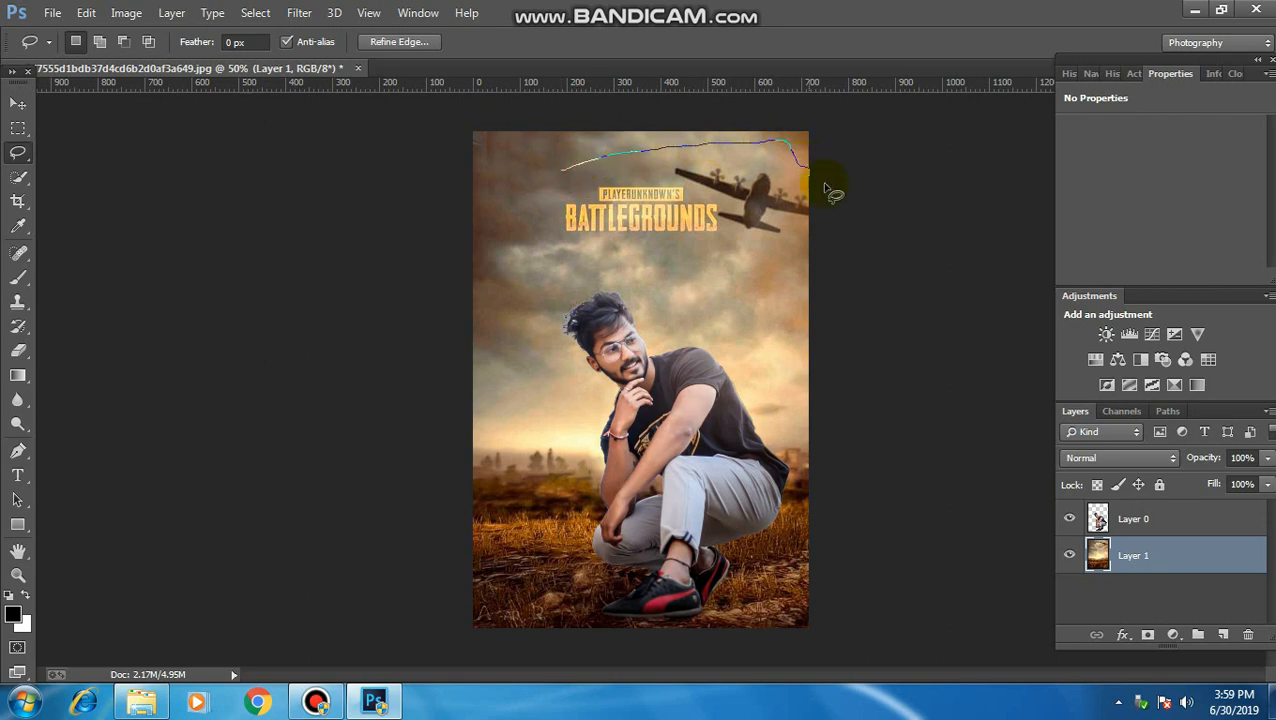
mouse_move(818, 260)
mouse_down()
mouse_move(665, 266)
mouse_move(564, 234)
mouse_move(545, 200)
mouse_up()
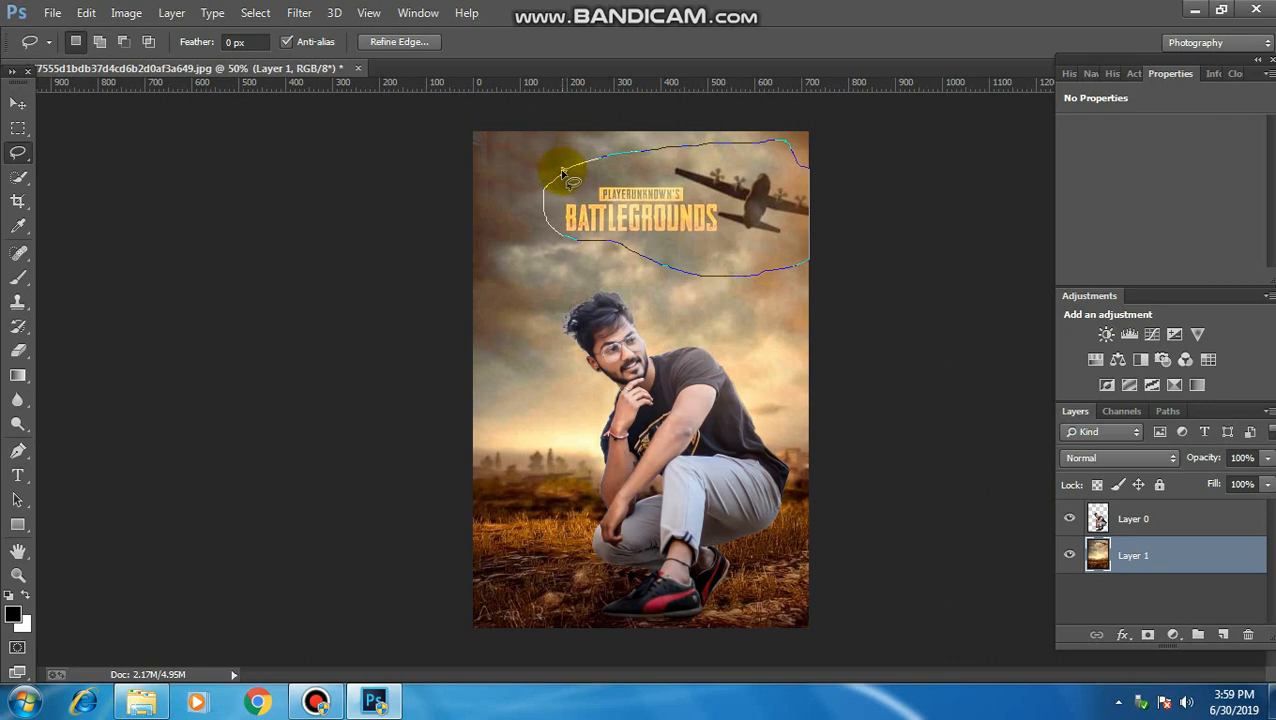
click(630, 195)
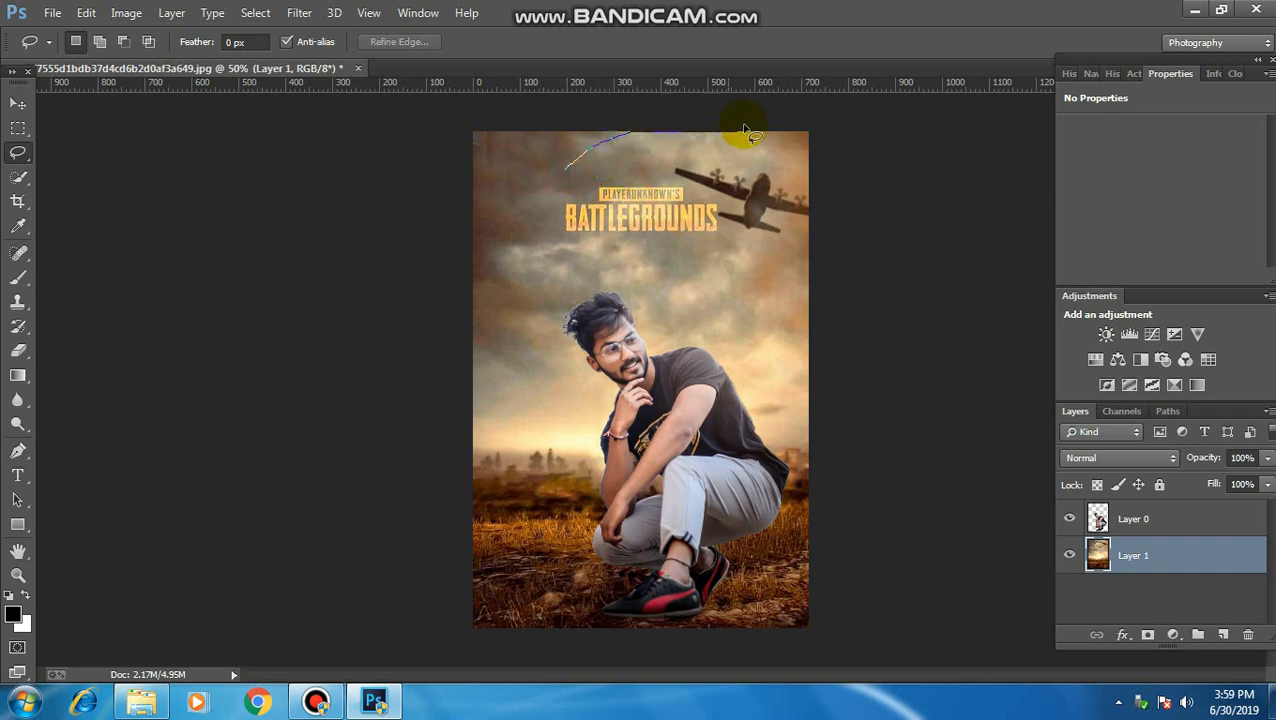
mouse_move(812, 280)
mouse_down()
mouse_move(756, 284)
mouse_move(578, 259)
mouse_move(545, 224)
mouse_move(570, 172)
mouse_up()
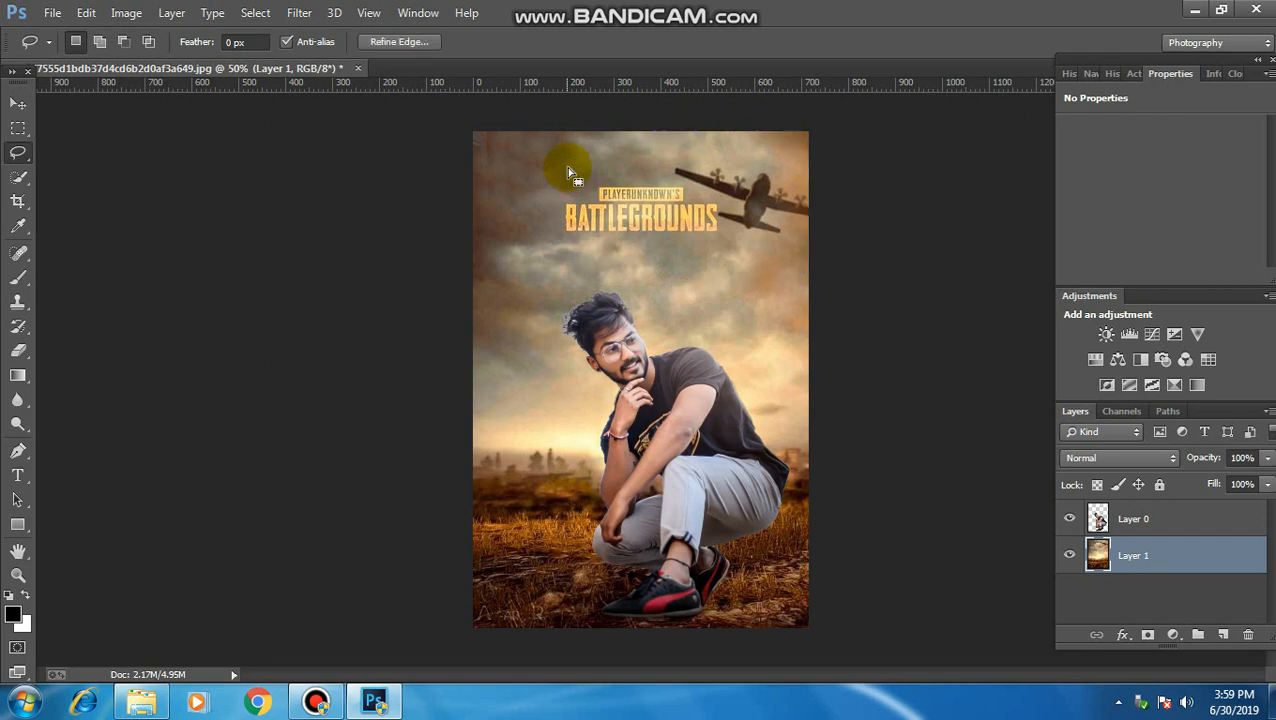
Fill the selected sky area with Content-Aware in Normal mode at 100% opacity, and deselect it
right_click(683, 193)
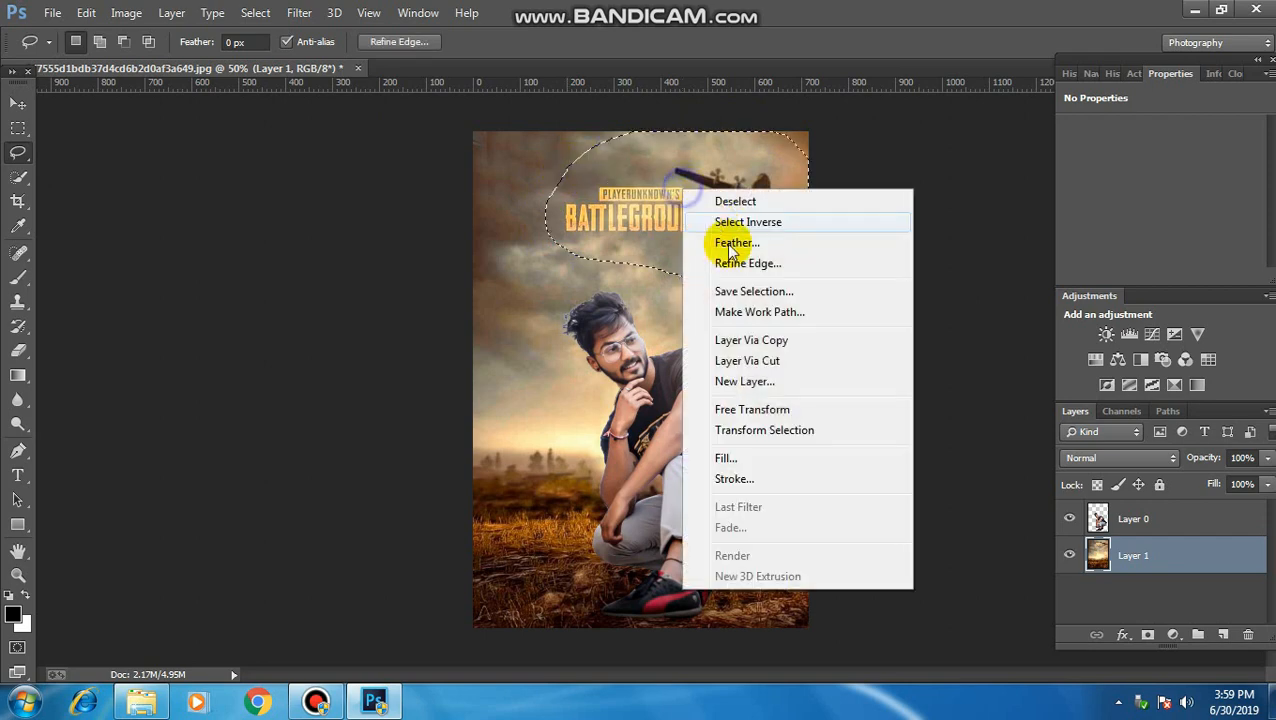
click(763, 455)
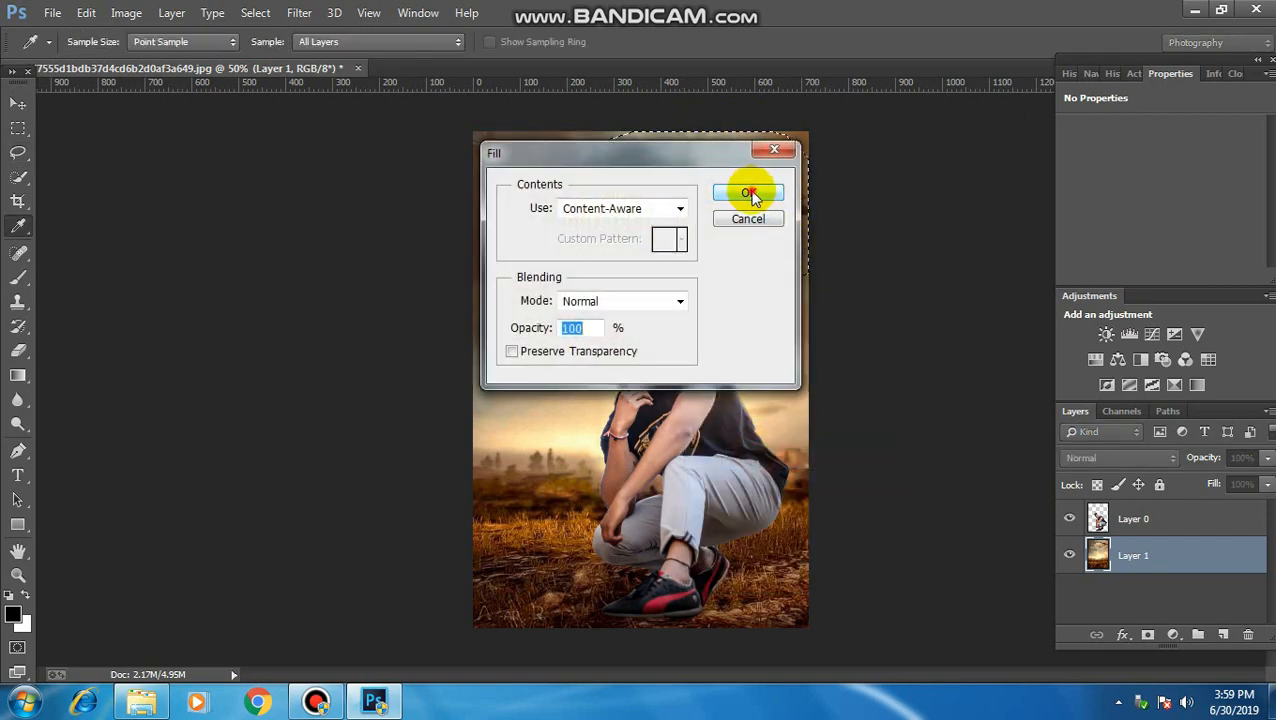
click(750, 193)
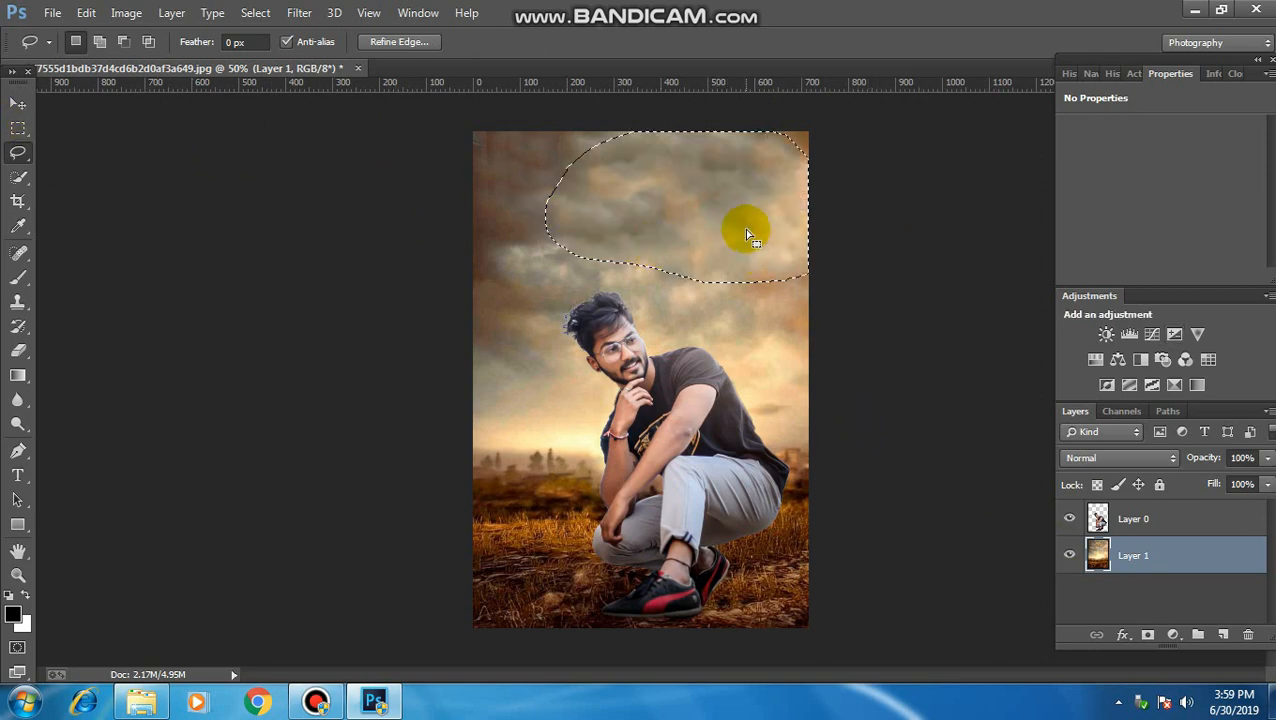
key(ctrl+d)
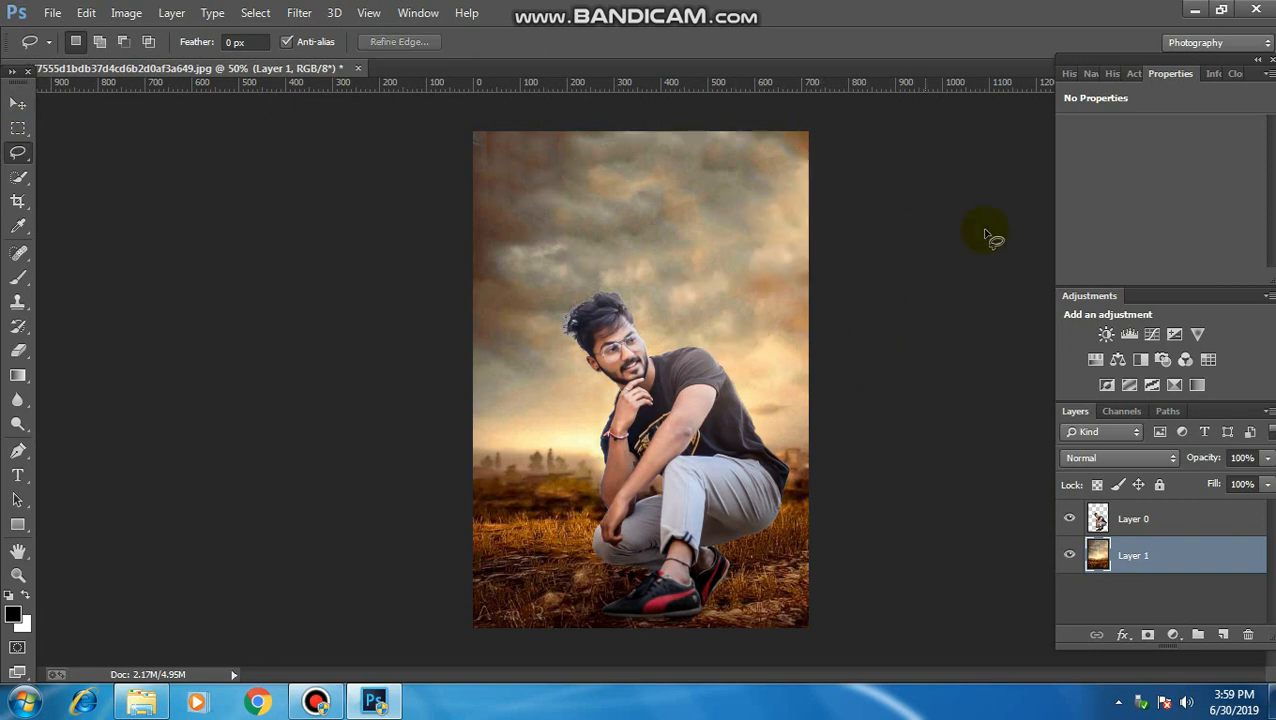
Place the image PUBG-TEXT-PNG from the image folder on drive D: as an embedded object above the man's Layer 0
key(ctrl+minus)
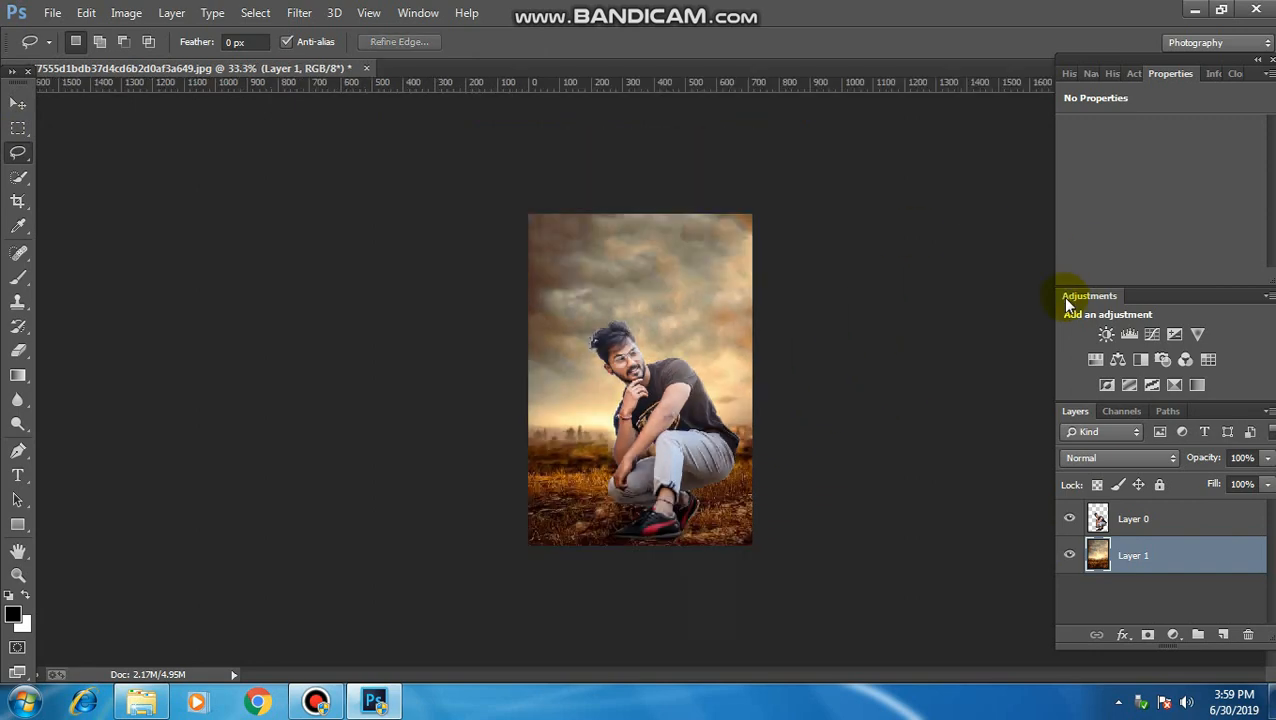
key(ctrl+plus)
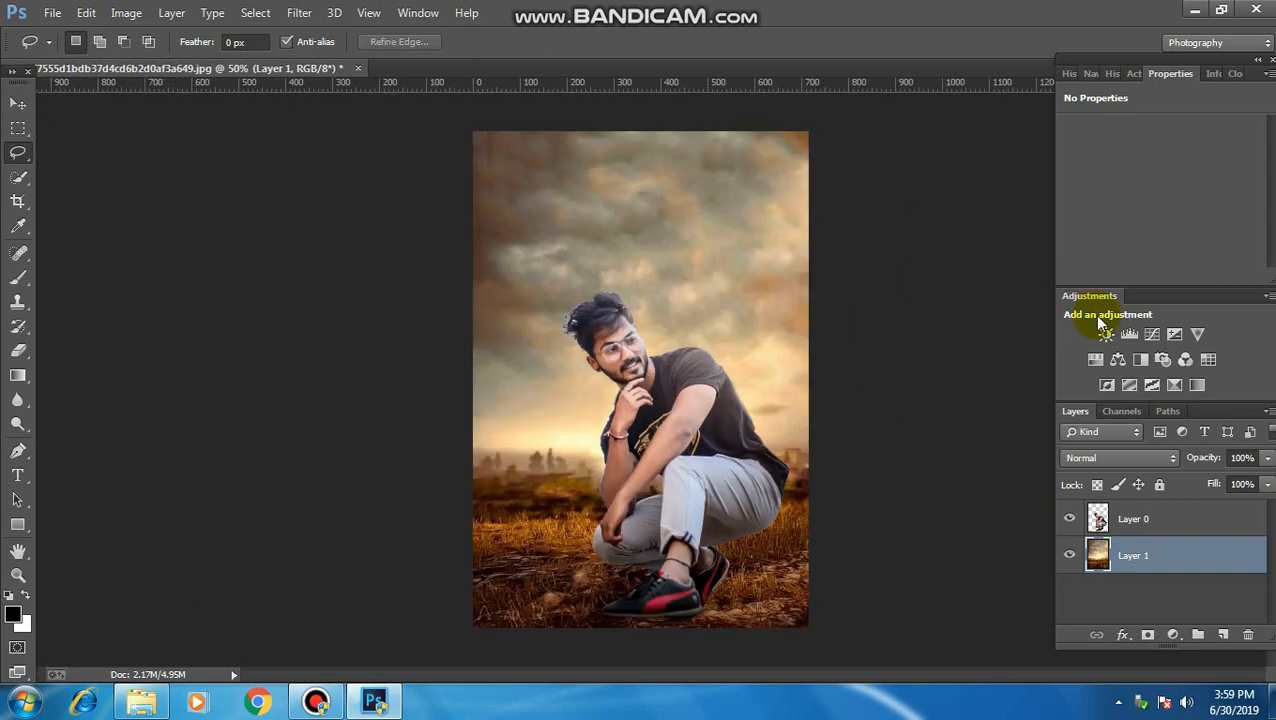
click(1185, 524)
click(52, 12)
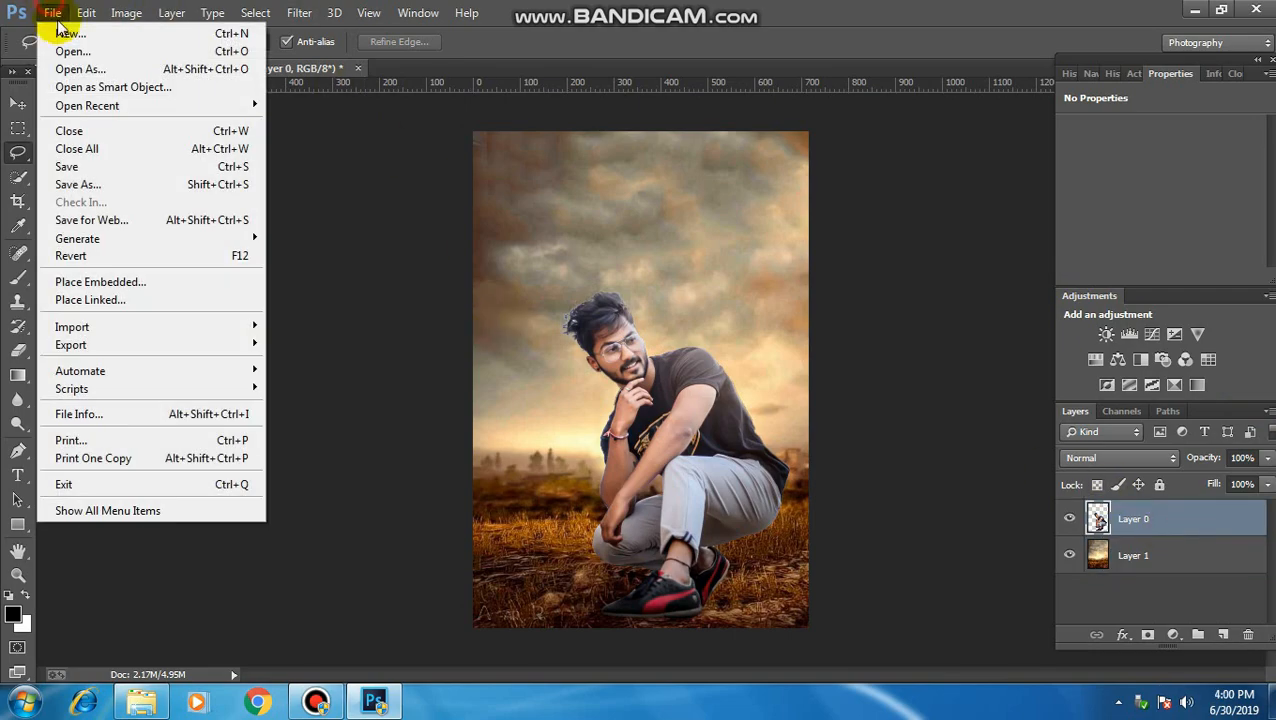
click(88, 284)
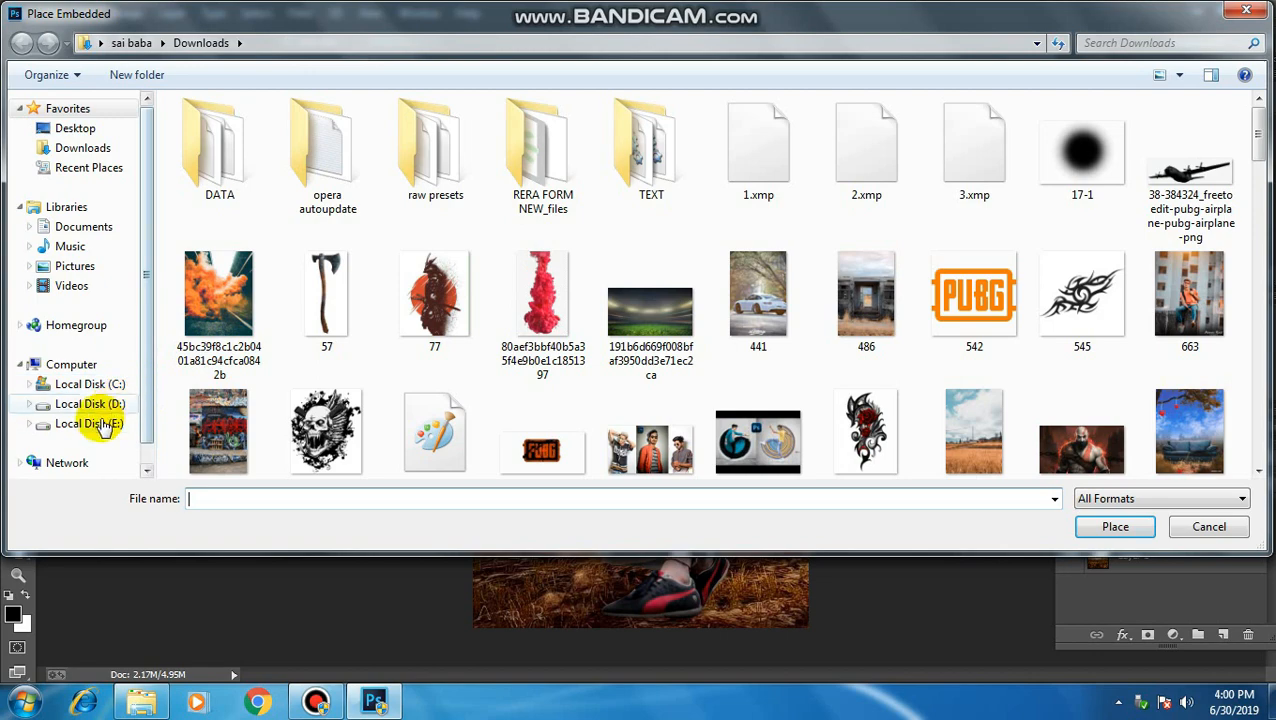
click(92, 423)
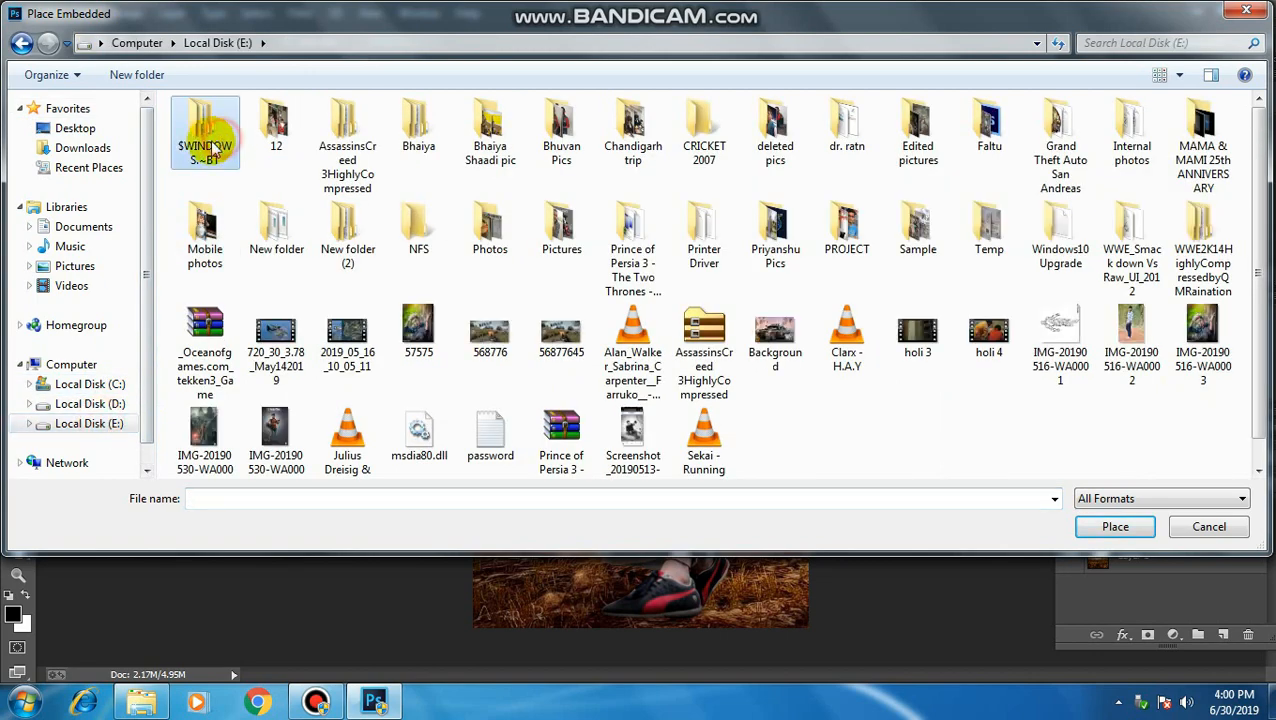
click(90, 403)
double_click(203, 153)
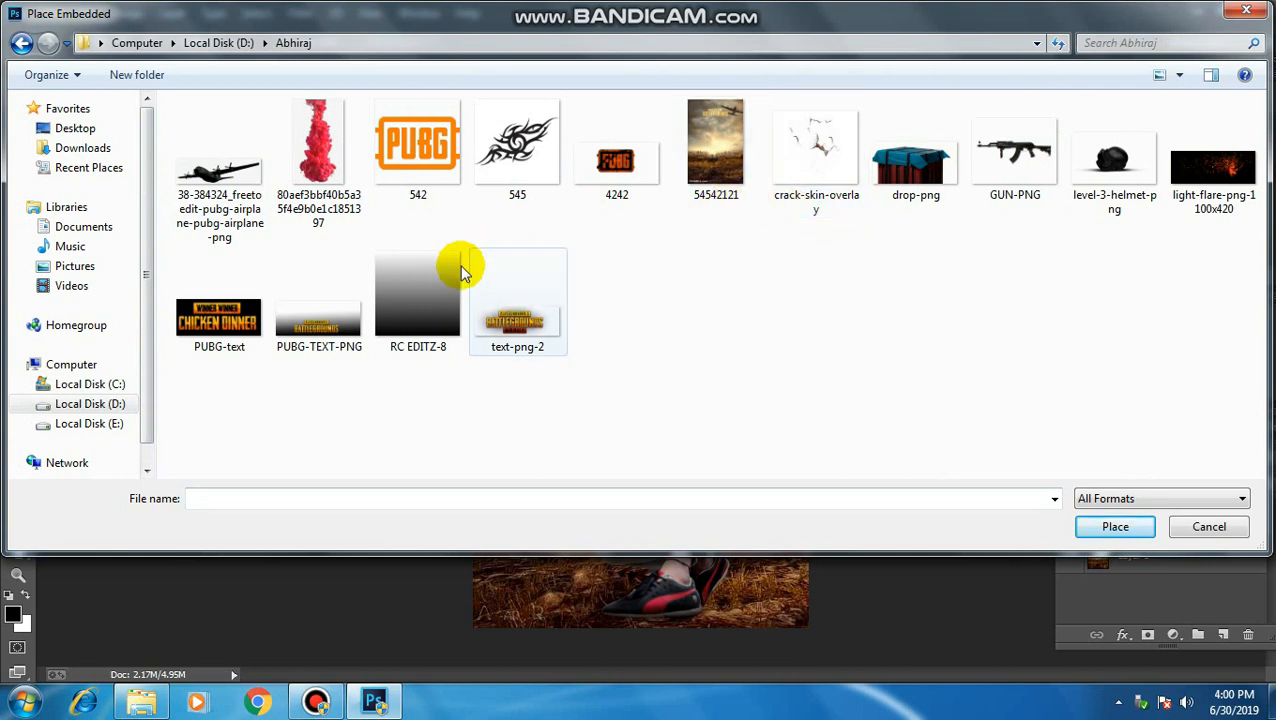
click(335, 330)
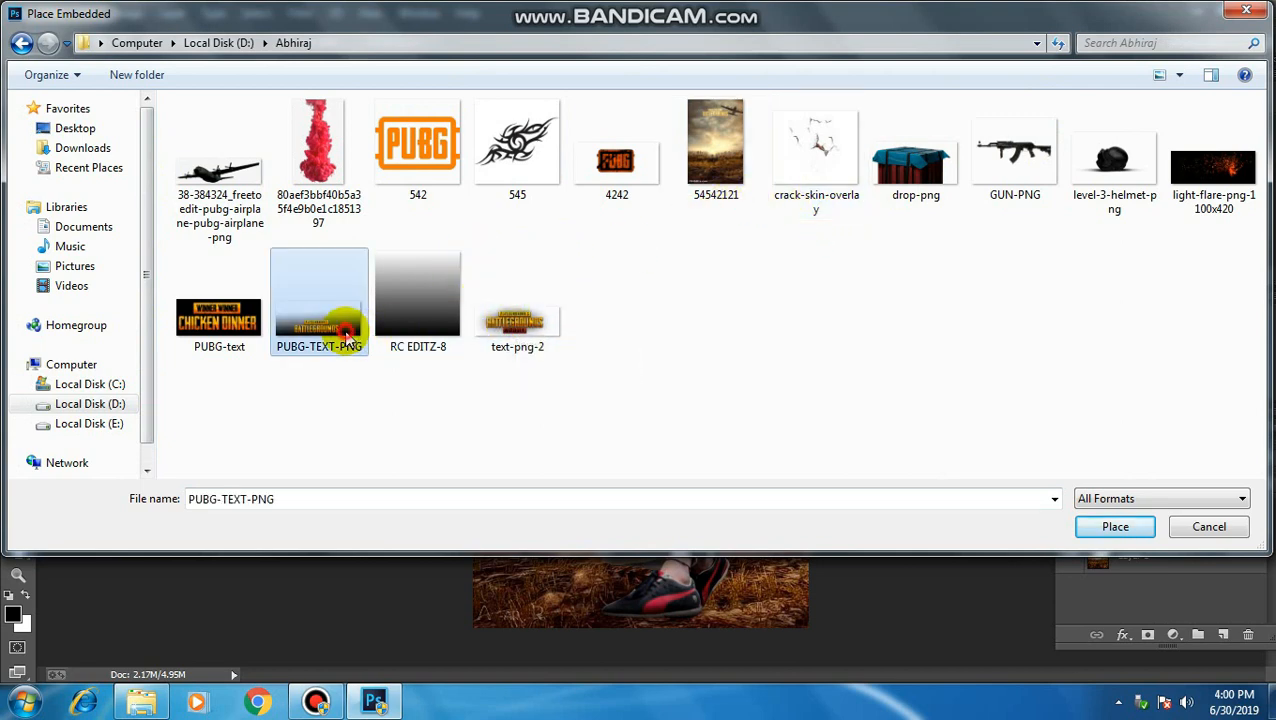
click(1140, 540)
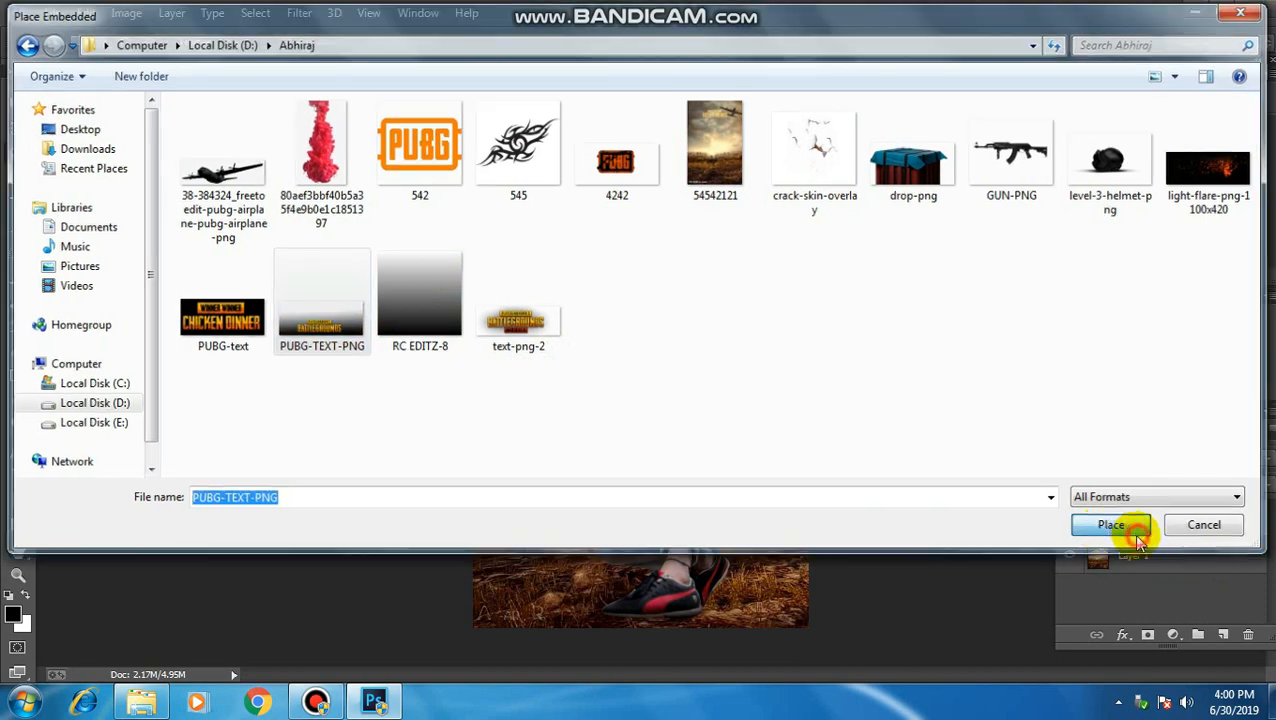
Move the PUBG-TEXT-PNG object down to the lower edge of the canvas and set its blend mode to Screen
drag(790, 407, 788, 585)
click(1118, 457)
click(1139, 158)
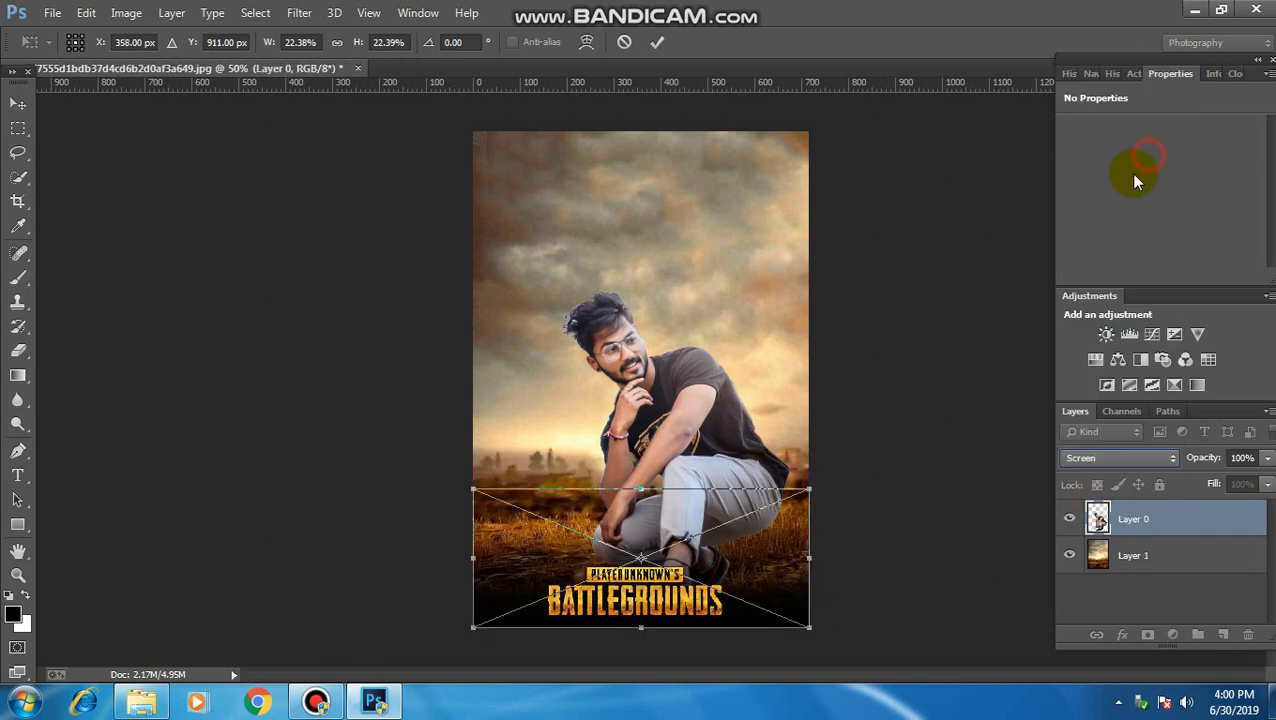
key(Up)
key(Up)
key(Up)
key(Up)
key(Up)
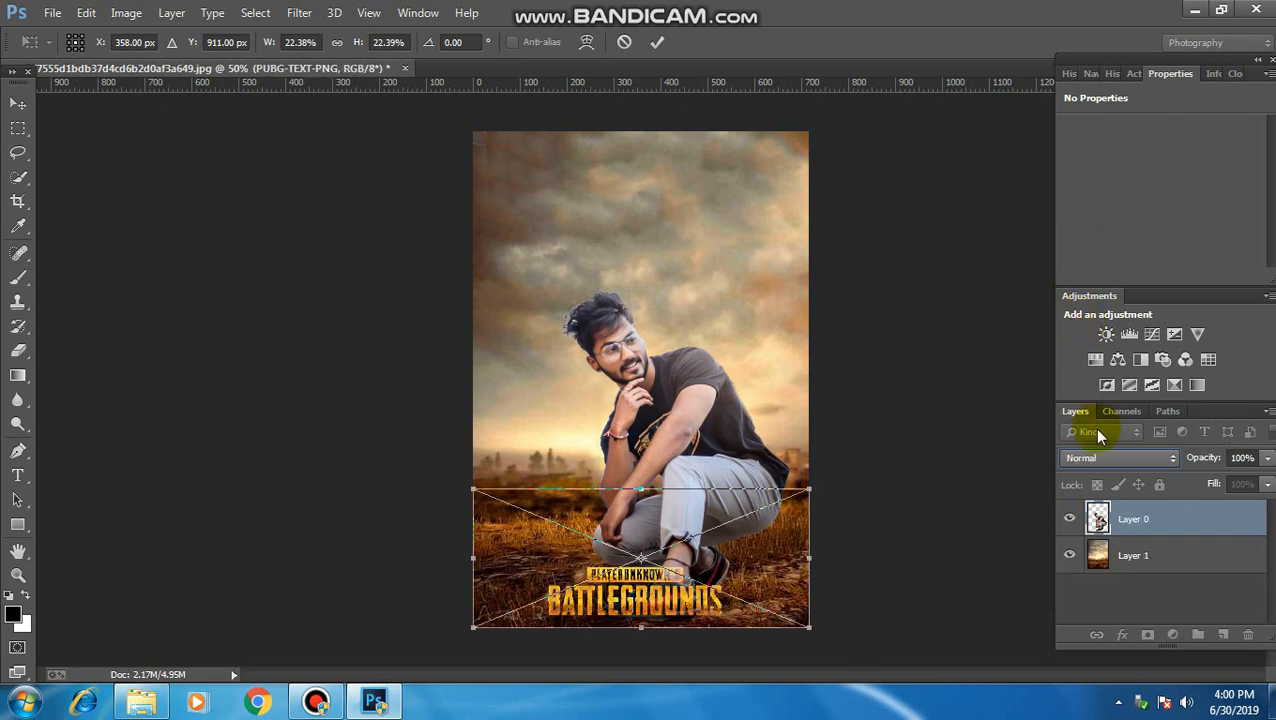
key(Up)
key(Up)
key(Up)
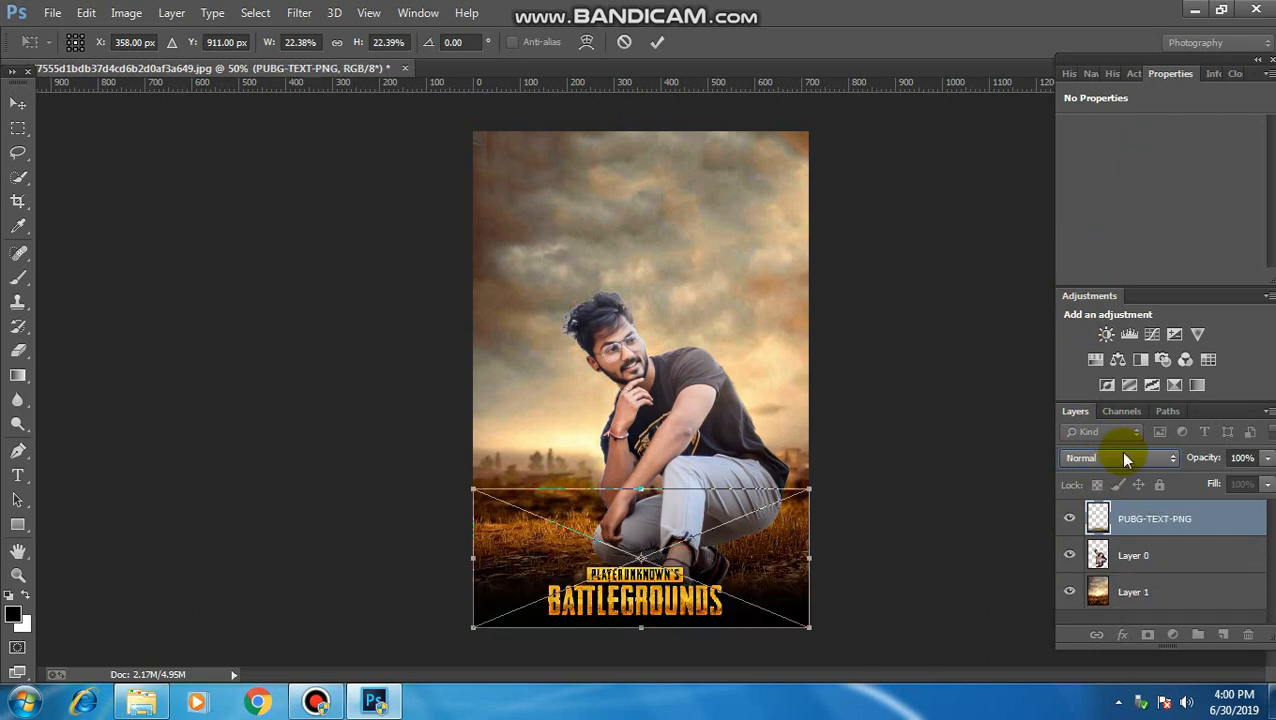
click(1128, 462)
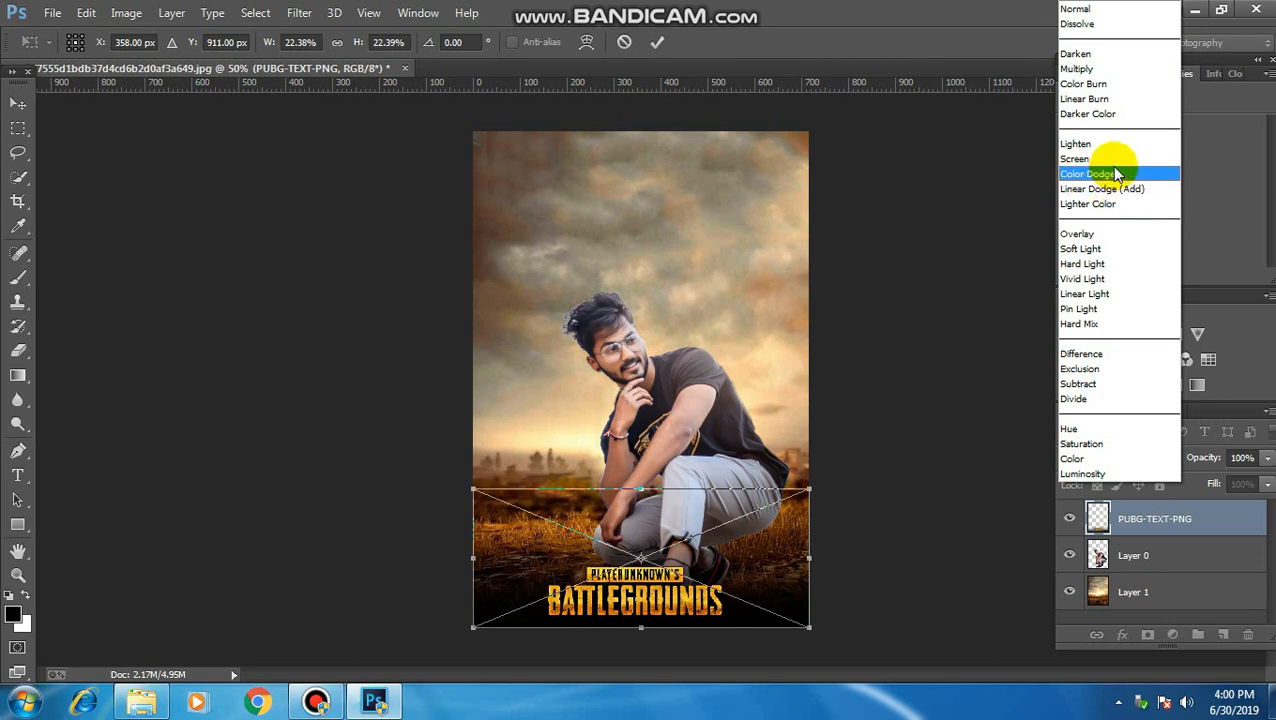
click(1121, 159)
Shift the PUBG-TEXT-PNG object horizontally to X 208 px so its text sits in the canvas's lower left corner, and commit the placement
key(Left)
key(Left)
key(Left)
key(Left)
key(Left)
key(Left)
key(Left)
key(Left)
key(Left)
key(Left)
key(Left)
key(Left)
key(Left)
key(Left)
key(Left)
key(Left)
key(Left)
key(Left)
key(Left)
key(Left)
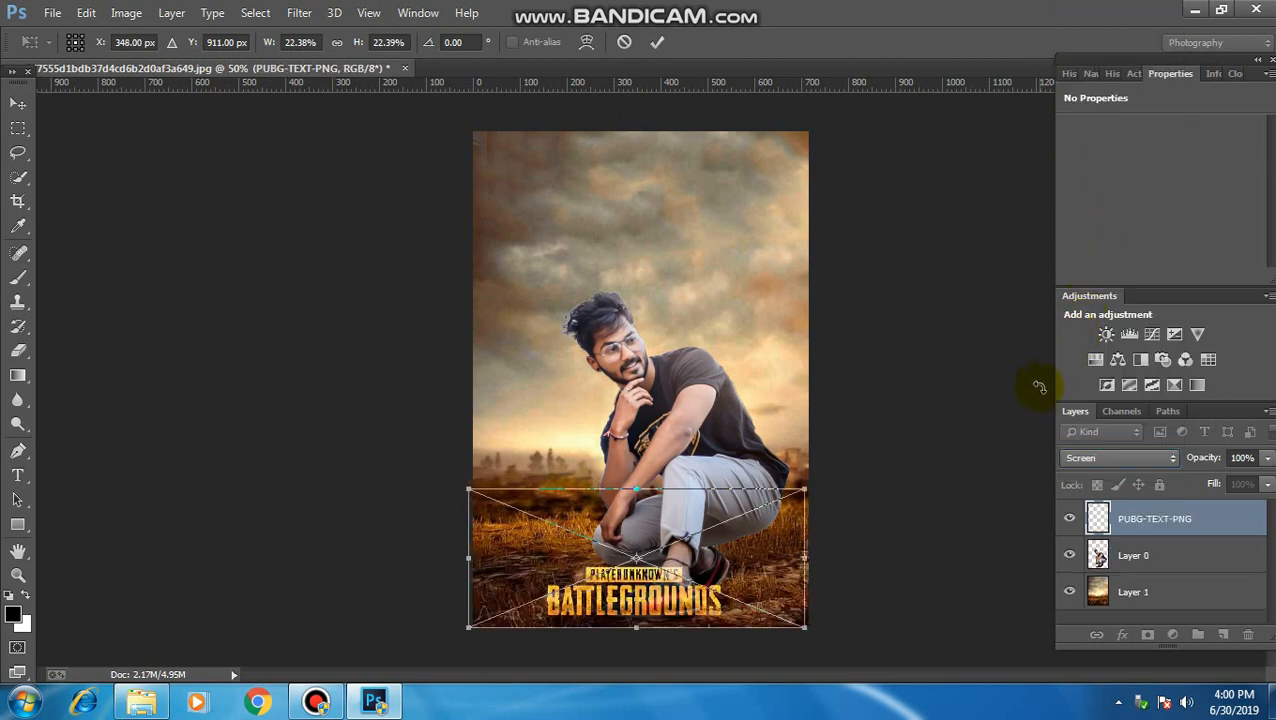
key(Left)
key(Left)
key(Left)
key(Left)
key(Left)
key(Left)
key(Left)
key(Left)
key(Left)
key(Left)
key(Left)
key(Left)
key(Left)
key(Left)
key(Left)
key(Left)
key(Left)
key(Left)
key(Left)
key(Left)
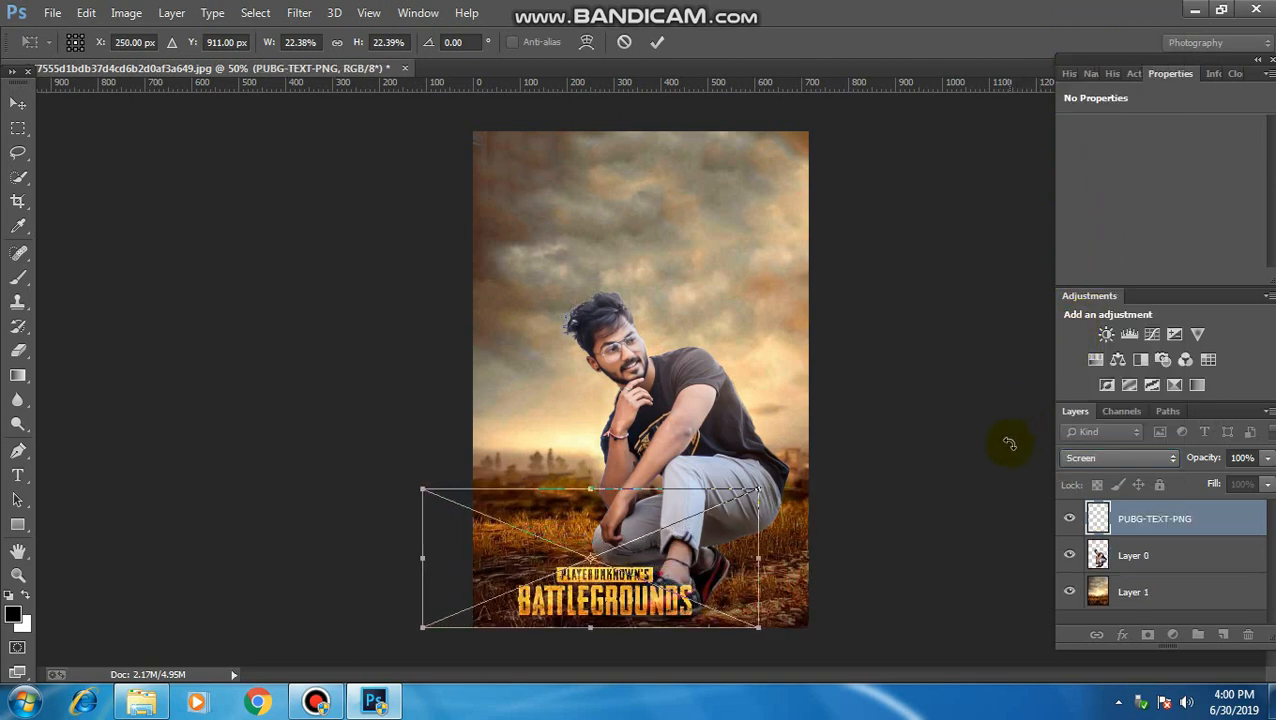
key(Left)
key(Left)
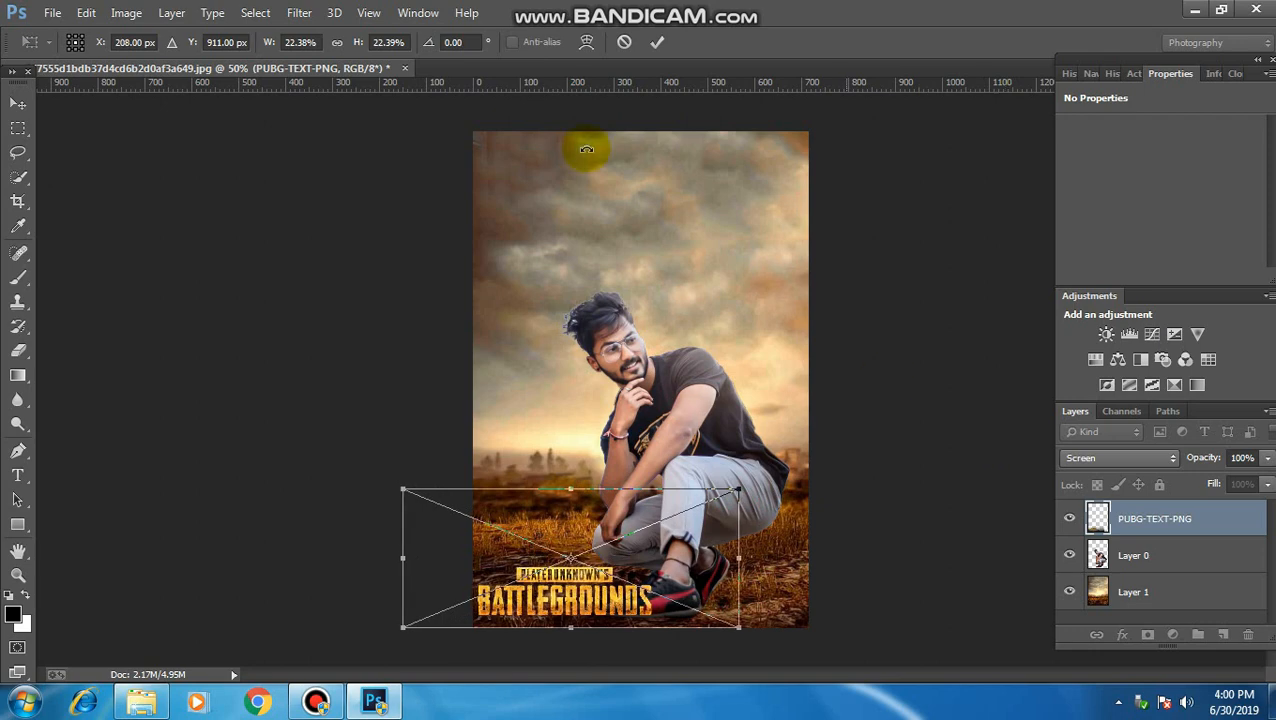
click(657, 42)
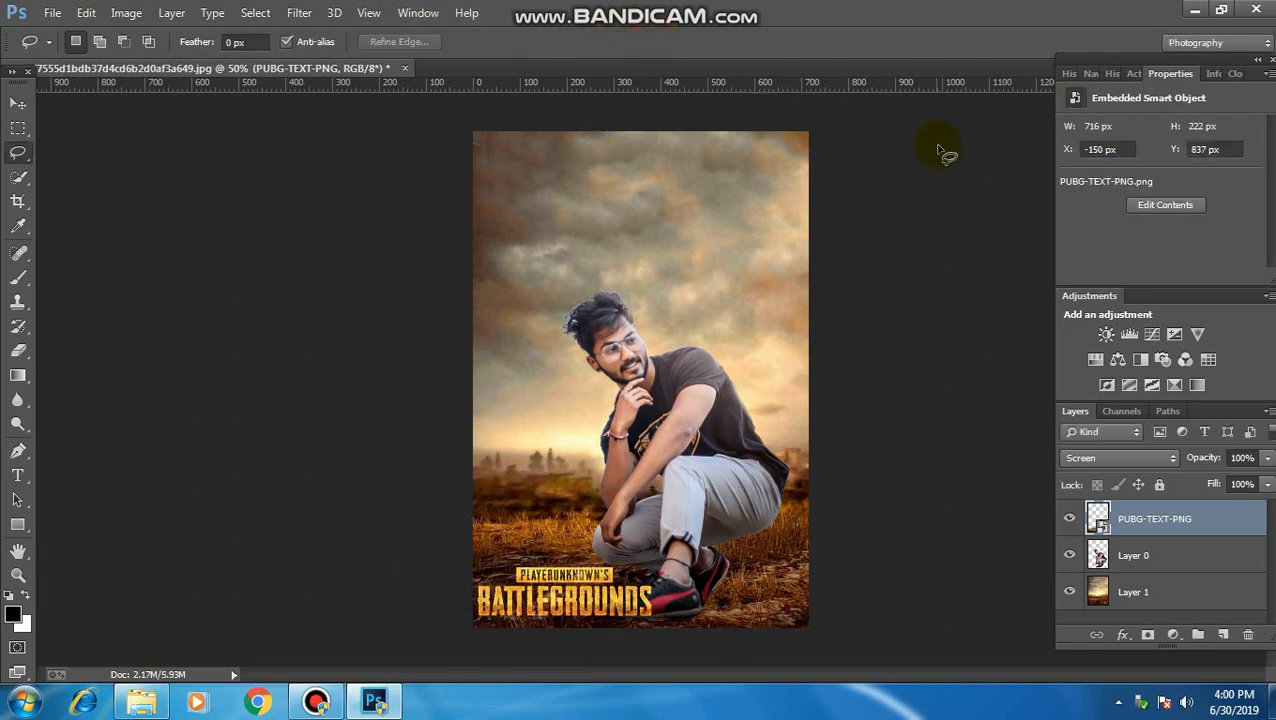
Nudge the PUBG-TEXT-PNG layer down to Y 845 px with the Move tool
click(18, 103)
key(Down)
key(Down)
key(Down)
key(Down)
key(Down)
key(Down)
key(Down)
key(Down)
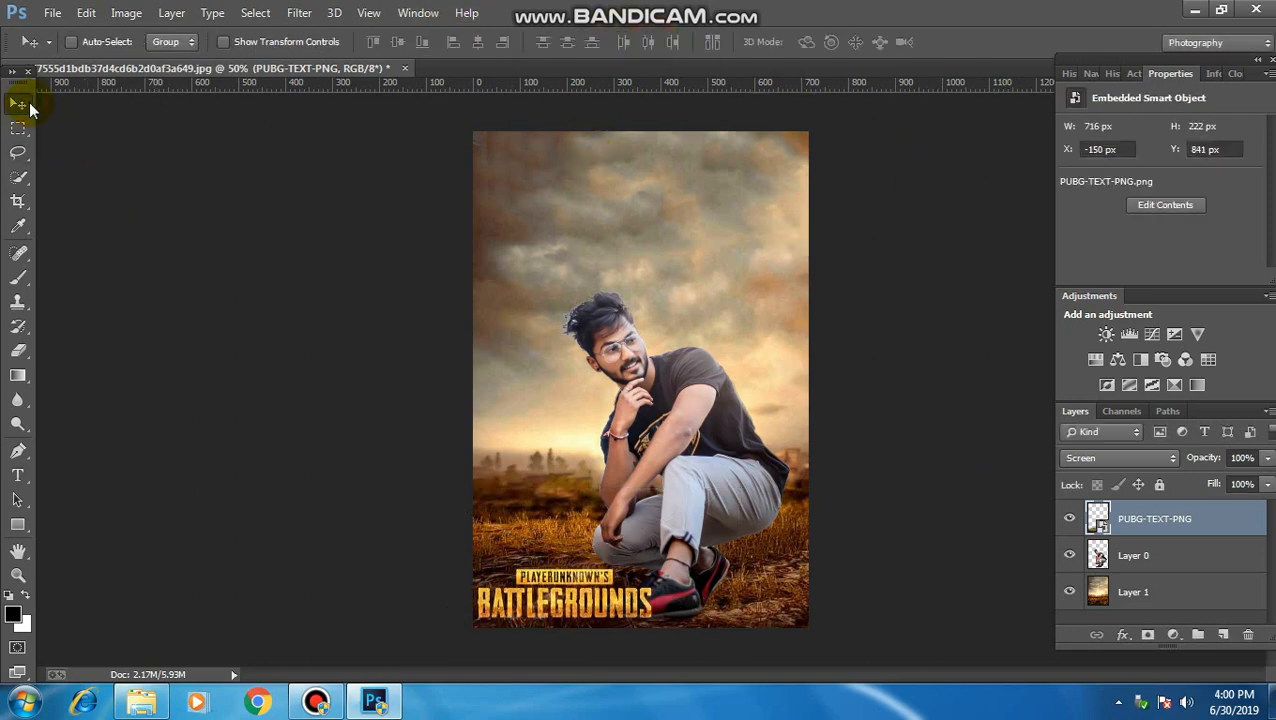
Duplicate the man's Layer 0 in the same document as Layer 0 copy
click(1206, 566)
right_click(1200, 555)
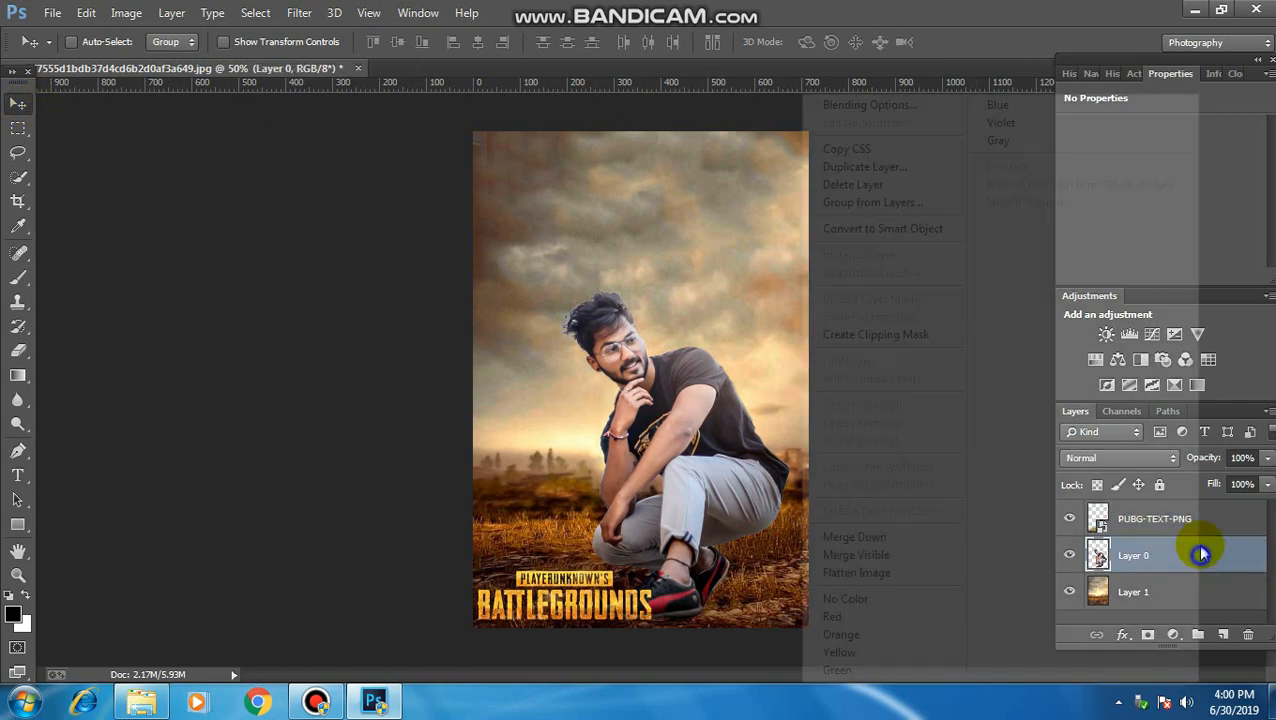
click(880, 166)
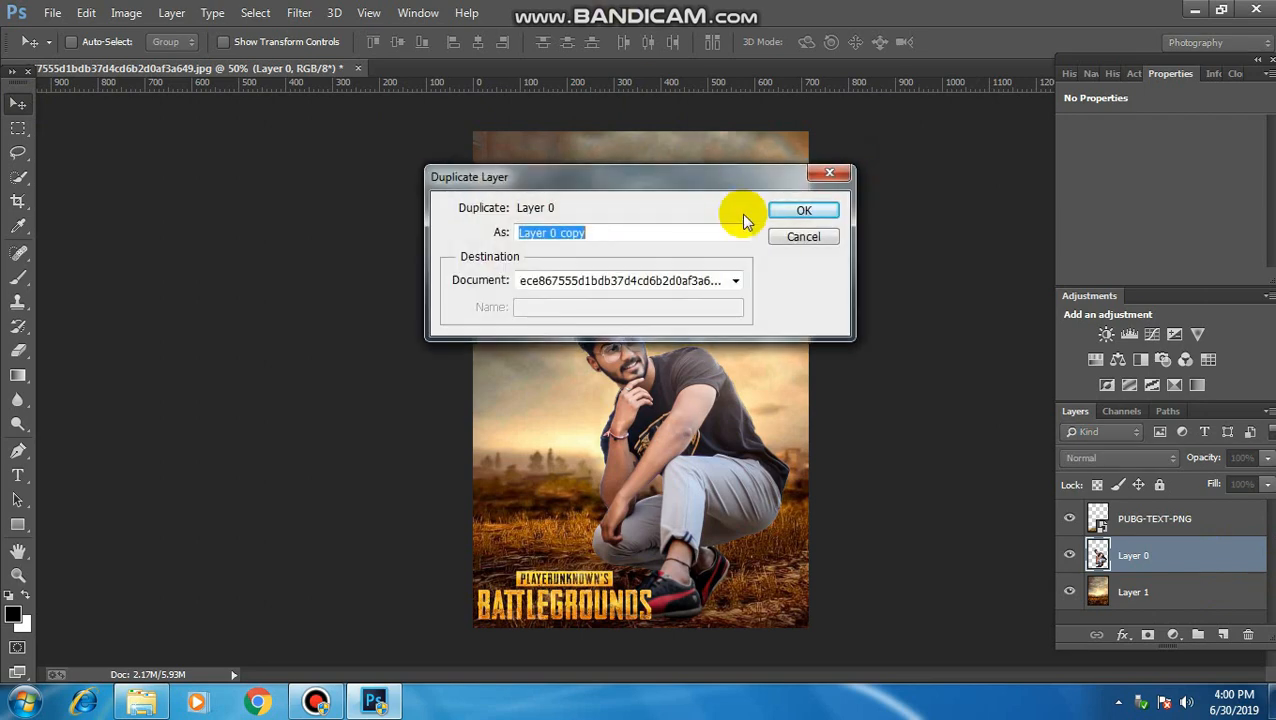
click(806, 211)
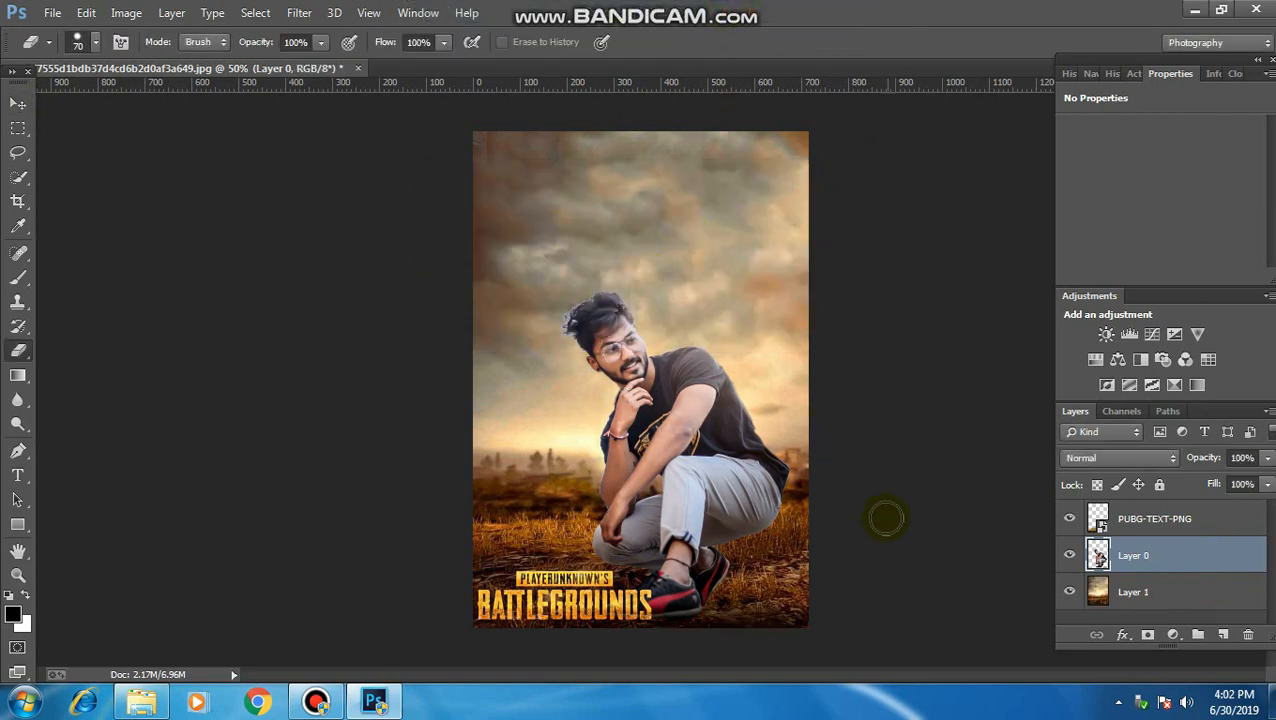
Place the image text-png-2 as an embedded object above the PUBG-TEXT-PNG layer
click(1135, 518)
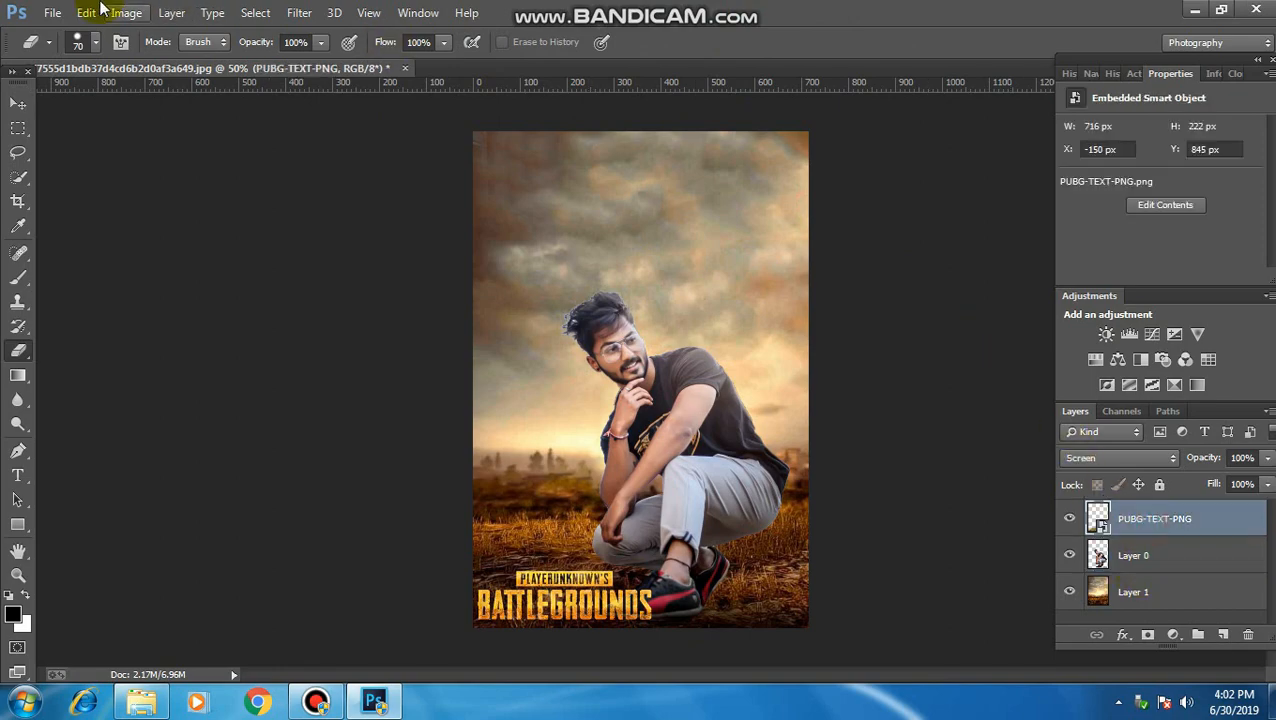
click(52, 12)
click(85, 279)
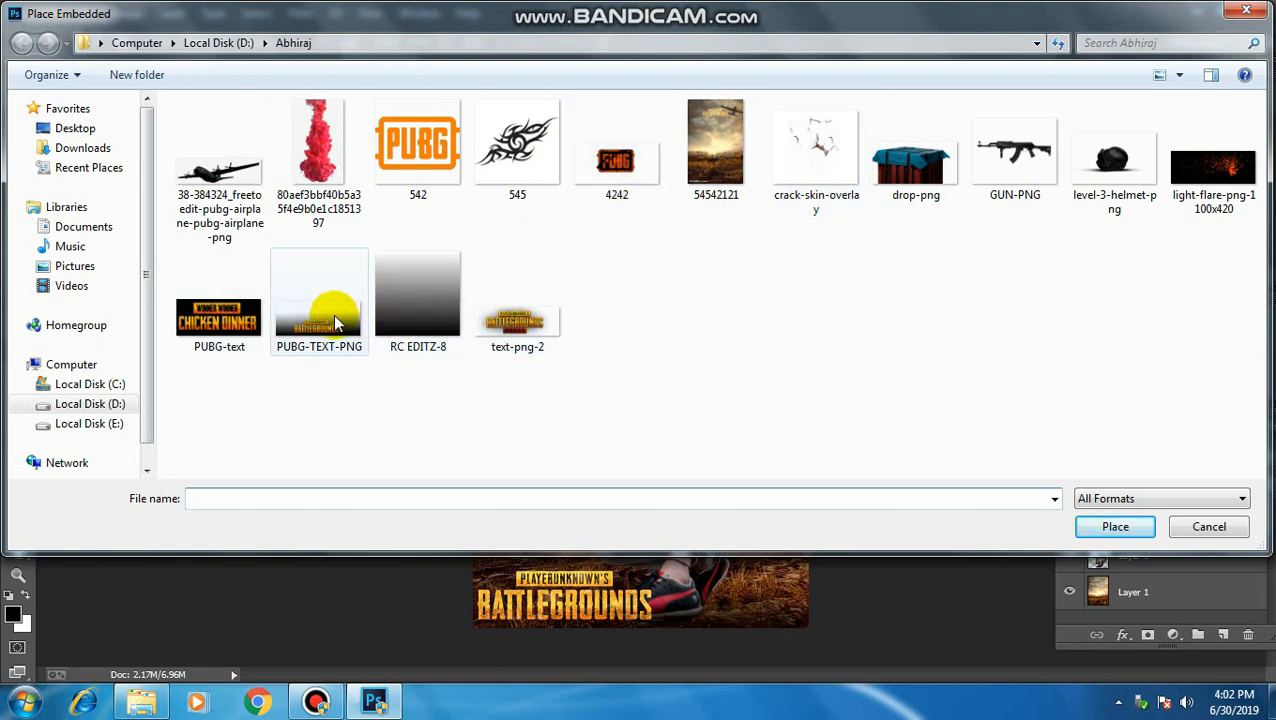
click(512, 320)
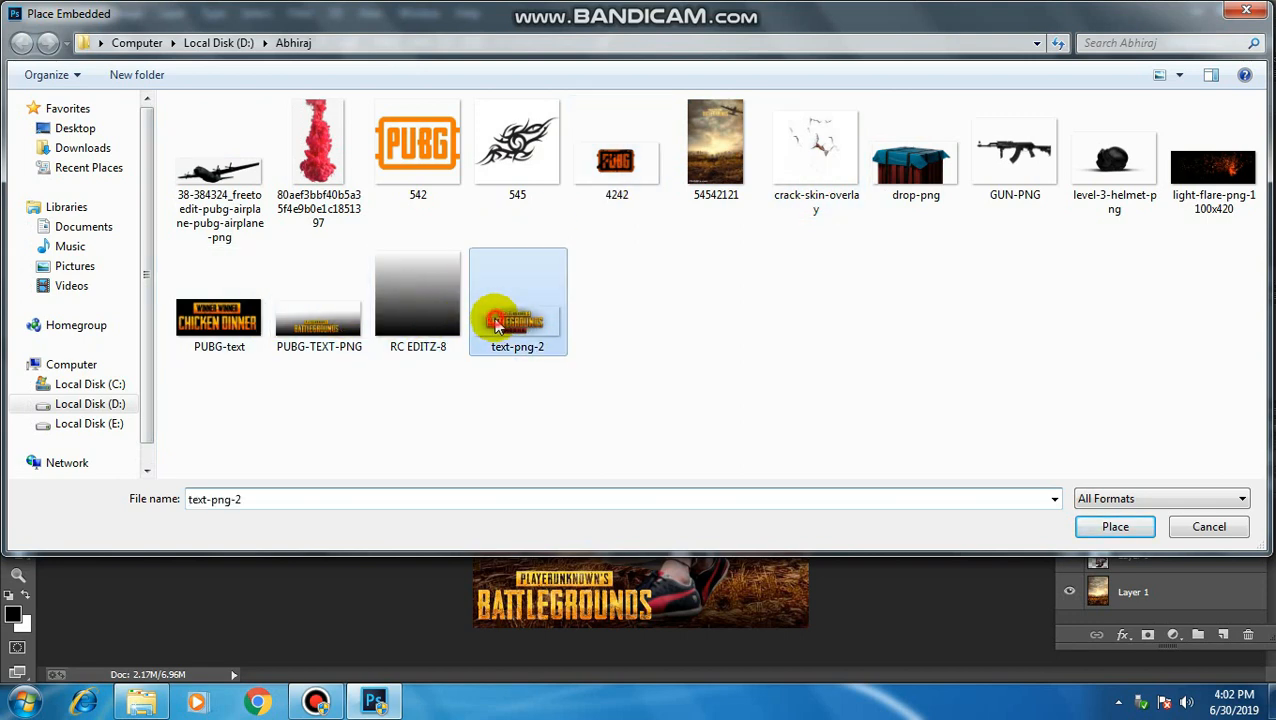
click(1133, 526)
Move the text-png-2 logo to the canvas's upper edge and scale it down to about 332 by 141 px in the left corner
drag(745, 350, 767, 196)
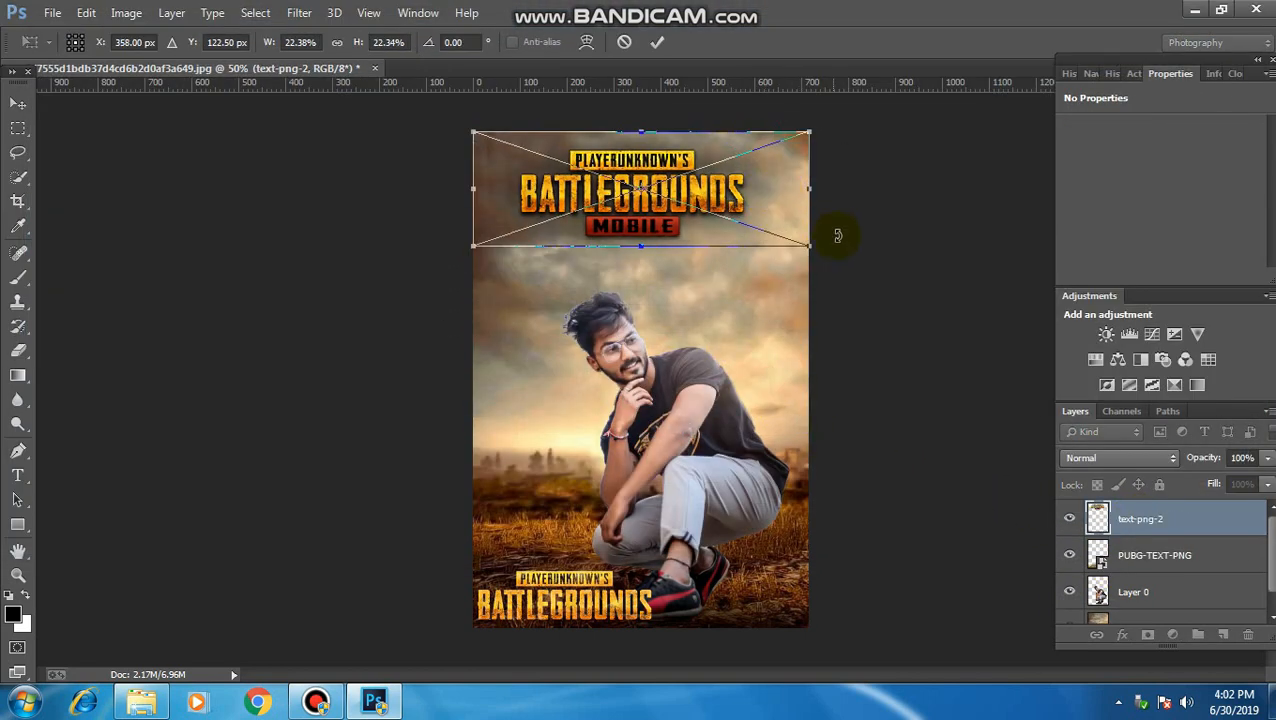
mouse_move(813, 246)
mouse_down()
mouse_move(627, 200)
mouse_move(635, 192)
mouse_up()
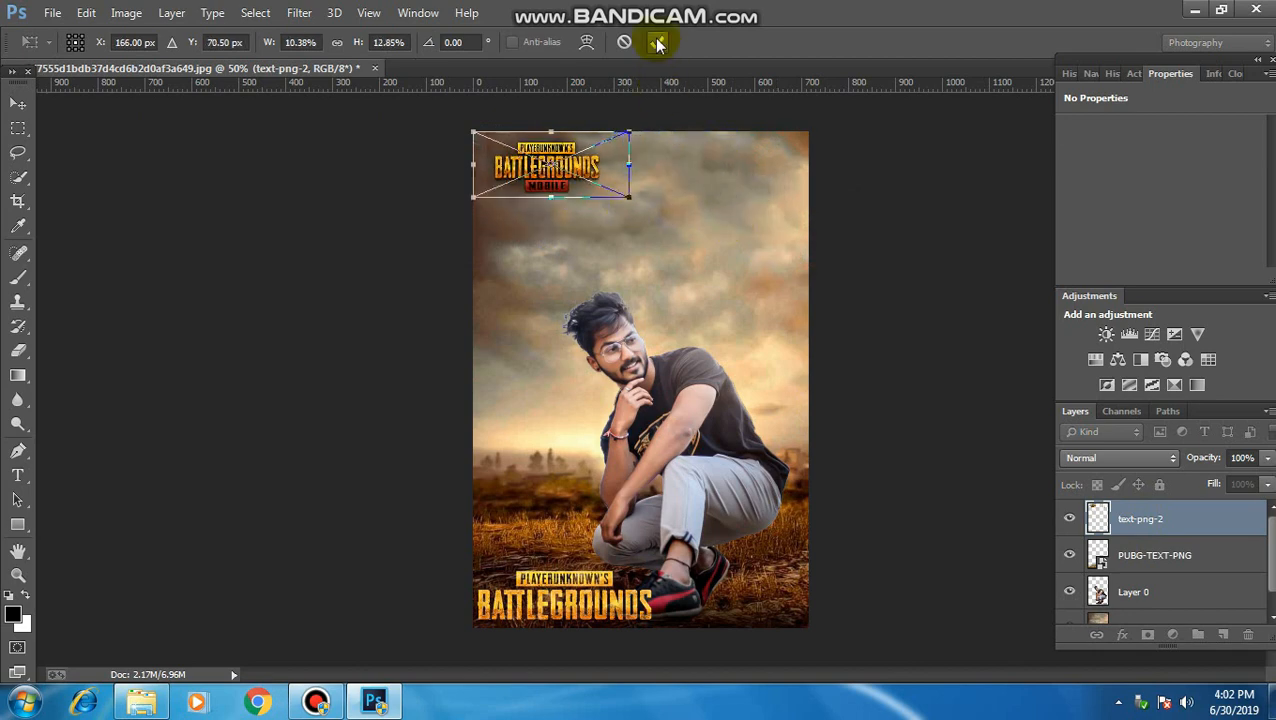
click(657, 42)
Nudge the text-png-2 logo left to X -30 px with the Move tool and hide the transform controls
key(e)
click(18, 103)
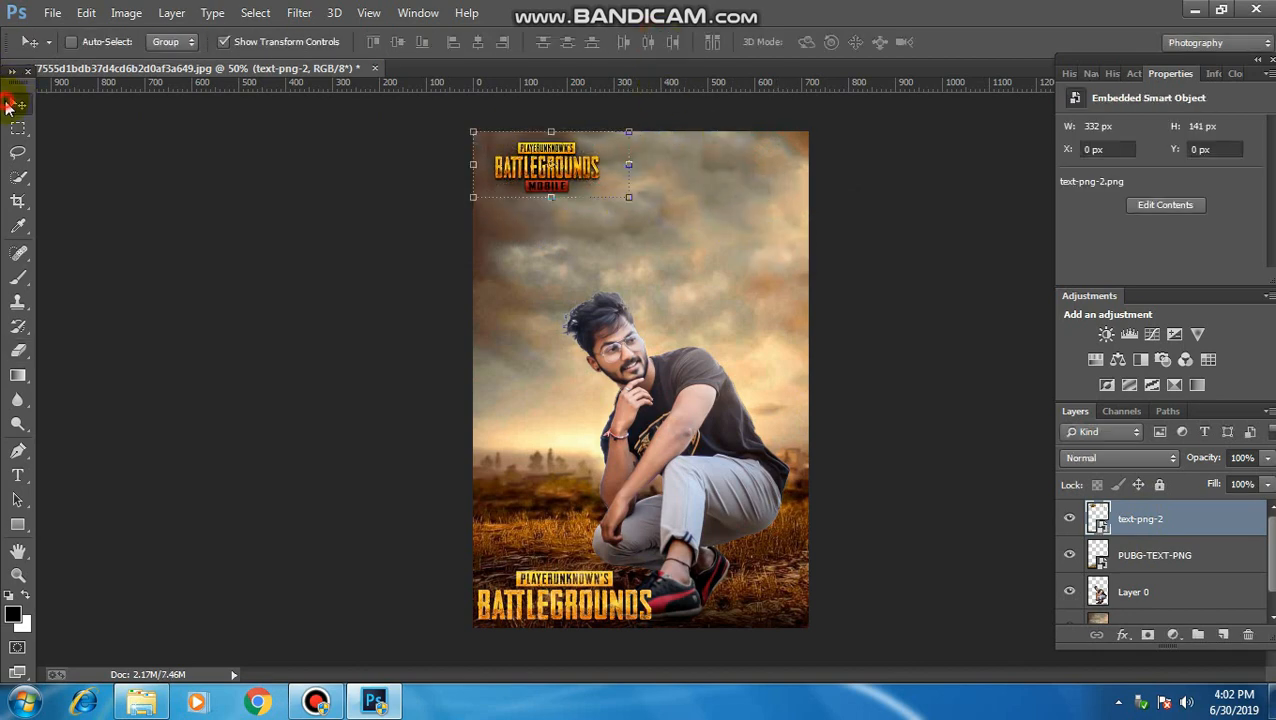
key(Left)
key(Left)
key(Left)
key(Left)
key(Left)
key(Left)
key(Left)
key(Left)
key(Left)
key(Left)
key(Left)
key(Left)
key(Left)
key(Left)
key(Left)
key(Left)
key(Left)
key(Left)
key(Left)
key(Left)
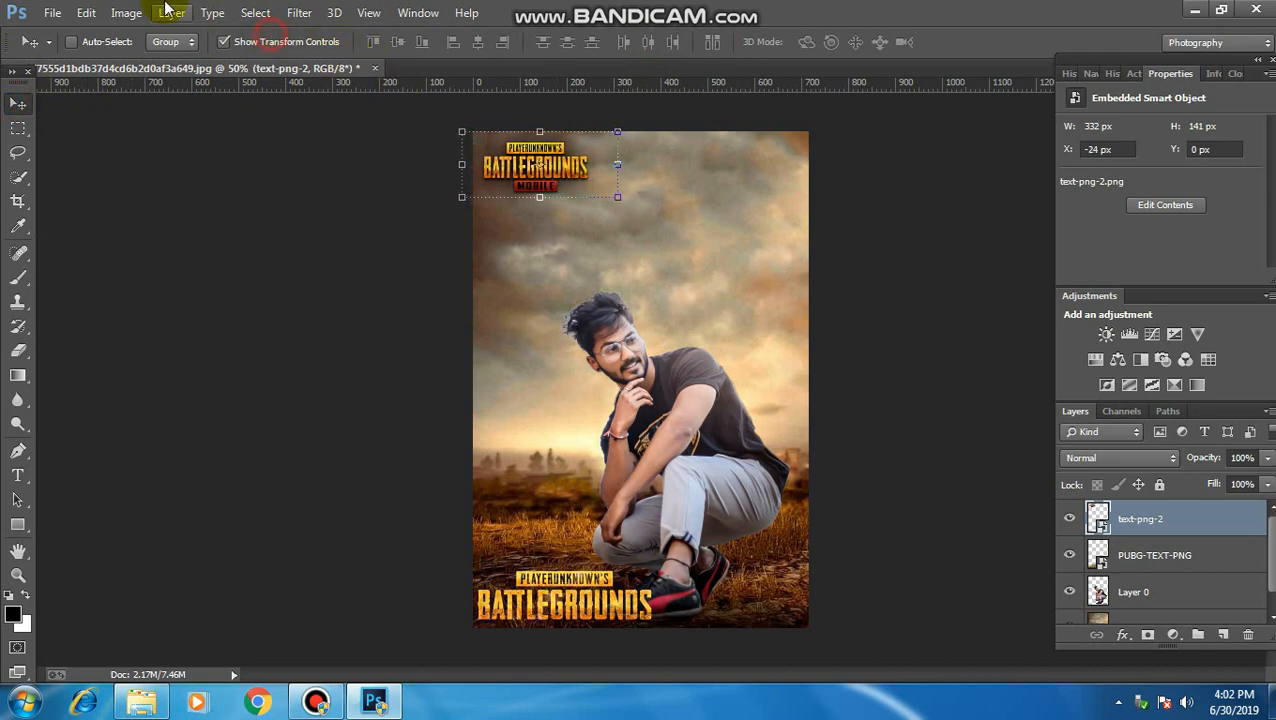
key(Left)
key(Left)
key(Left)
key(Left)
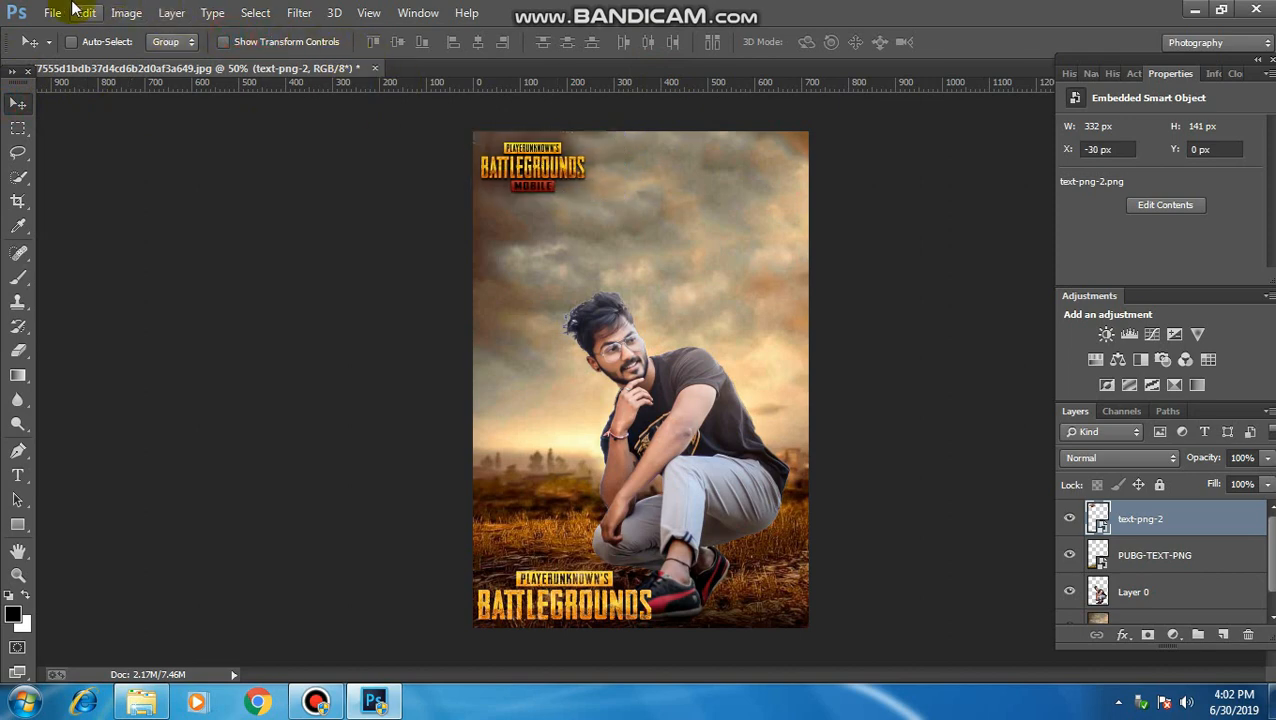
Place the image PUBG-text as an embedded object above text-png-2, keeping the default Camera Raw settings
click(52, 12)
click(70, 283)
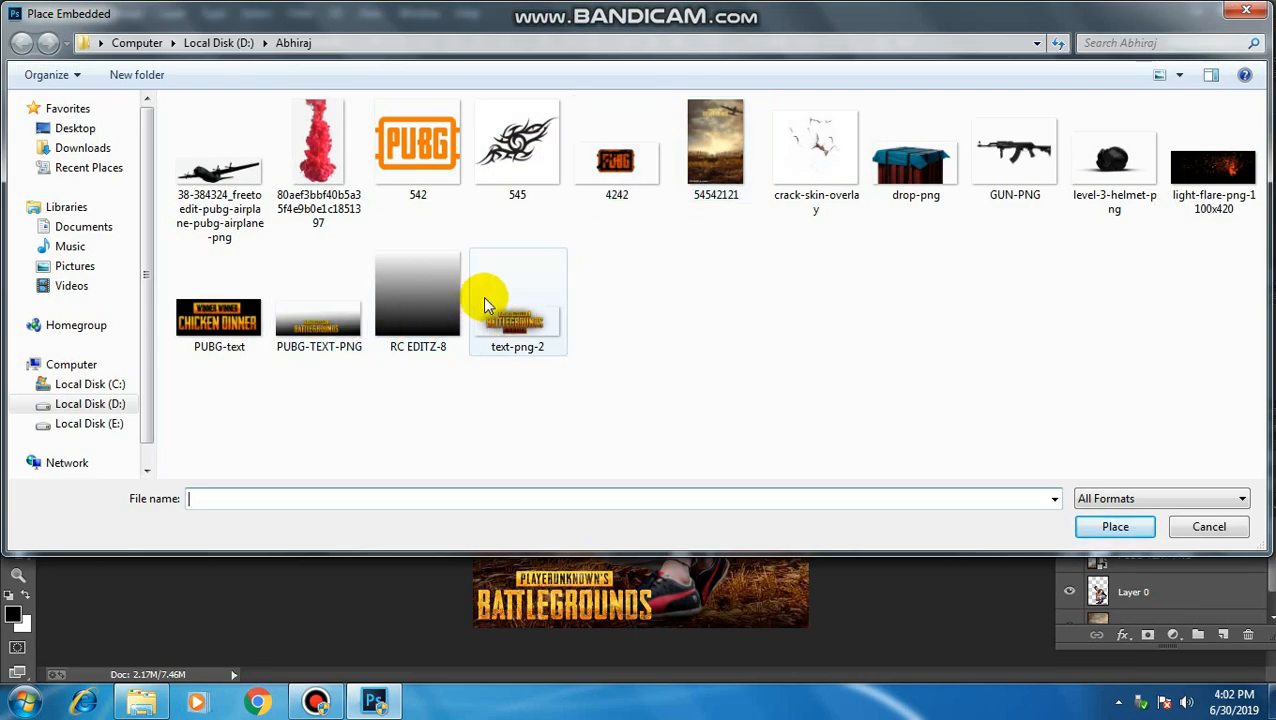
click(219, 320)
click(1113, 526)
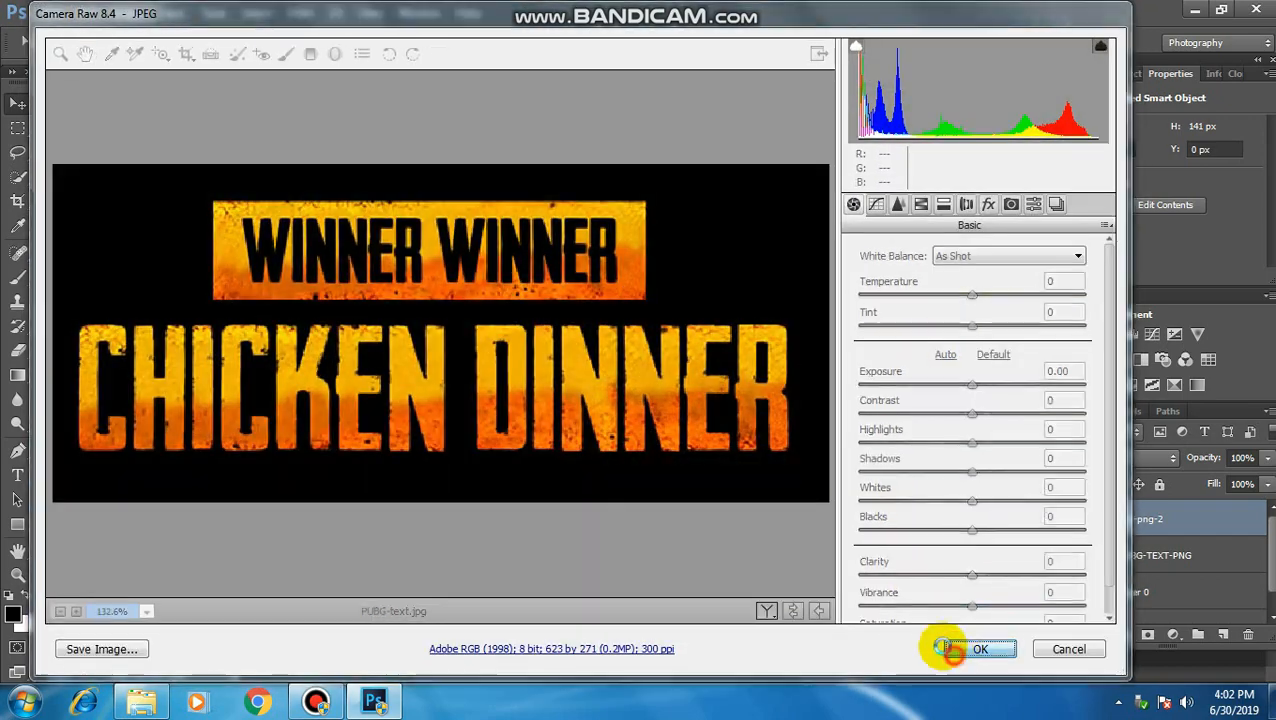
click(965, 647)
Fit the Chicken Dinner text into the canvas's upper right corner at about 365 by 141 px, Y -8 px, with Screen blend mode
drag(720, 385, 769, 199)
click(1173, 458)
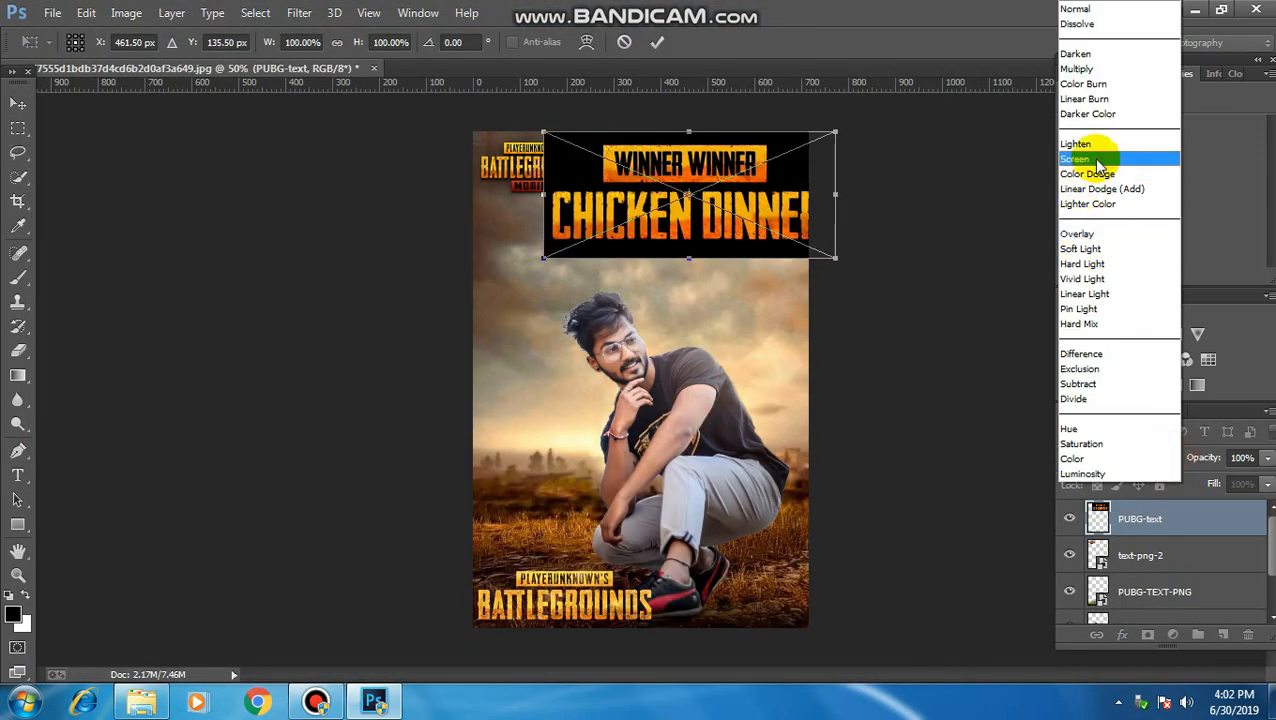
click(1090, 164)
drag(836, 262, 806, 183)
click(657, 42)
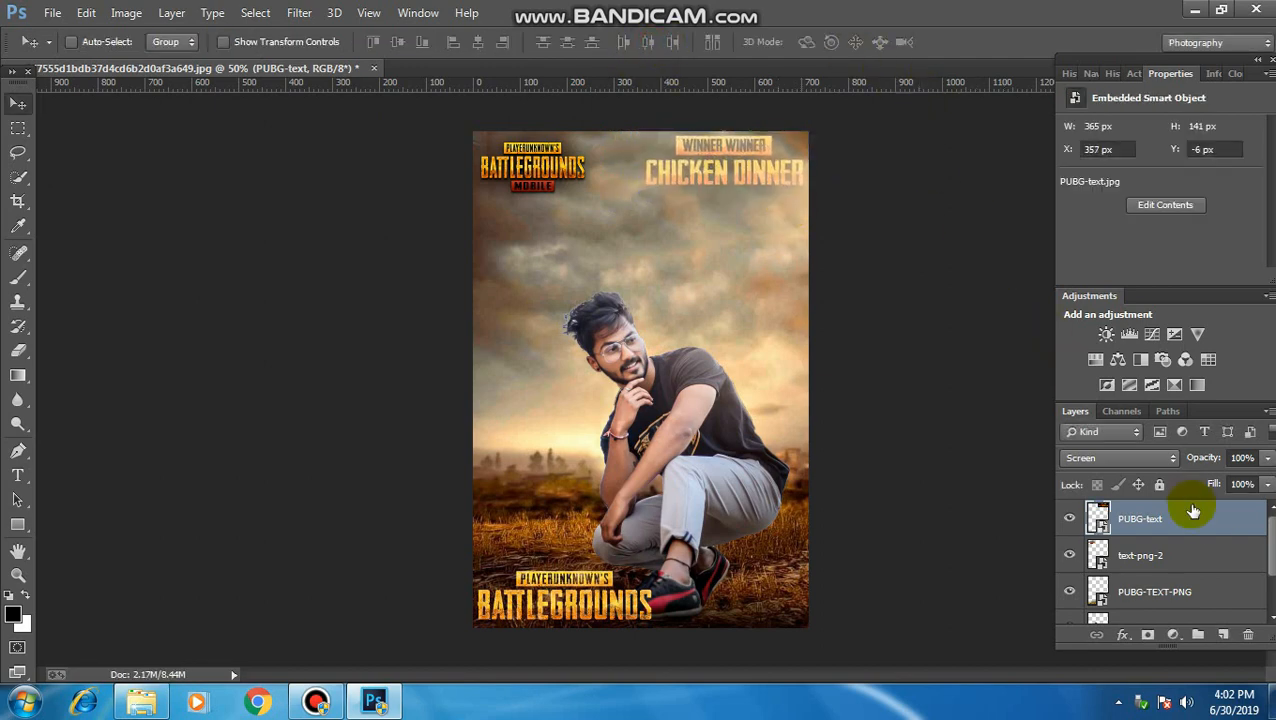
key(Up)
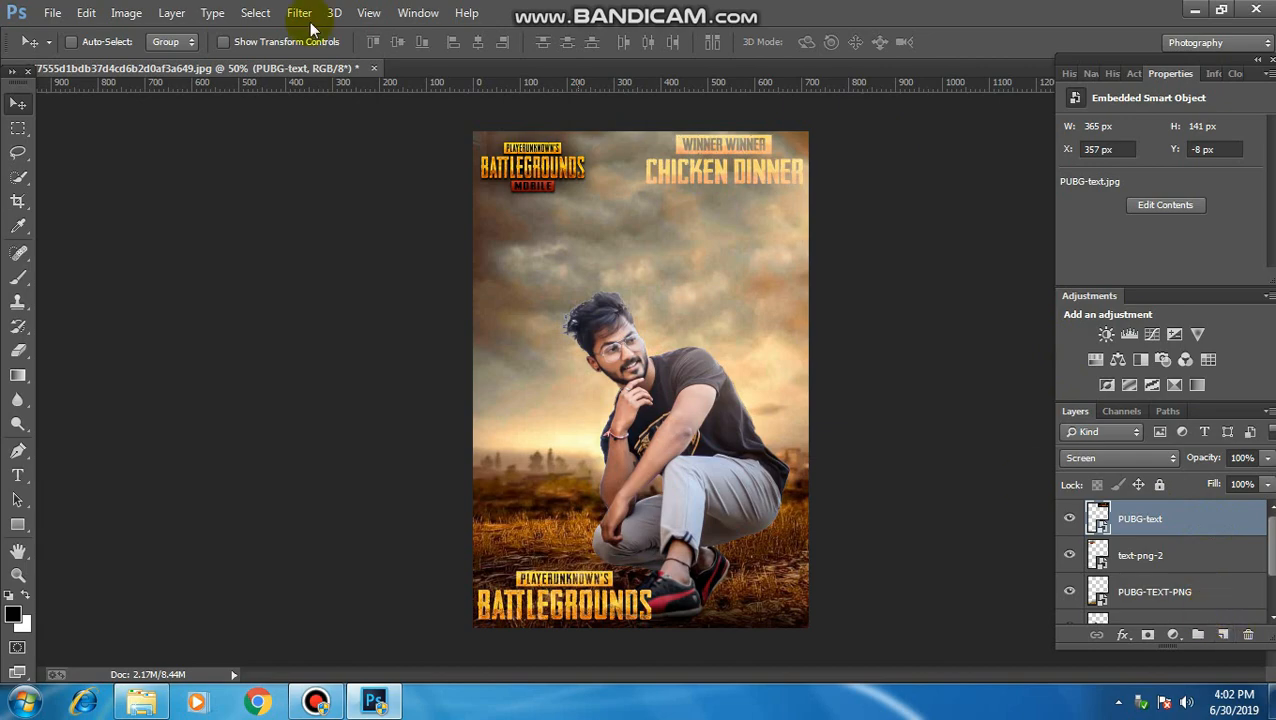
Try to place the airplane image 38-384324_freetoedit-pubg-airplane-pubg-airplane-png as an embedded object
click(40, 8)
click(52, 12)
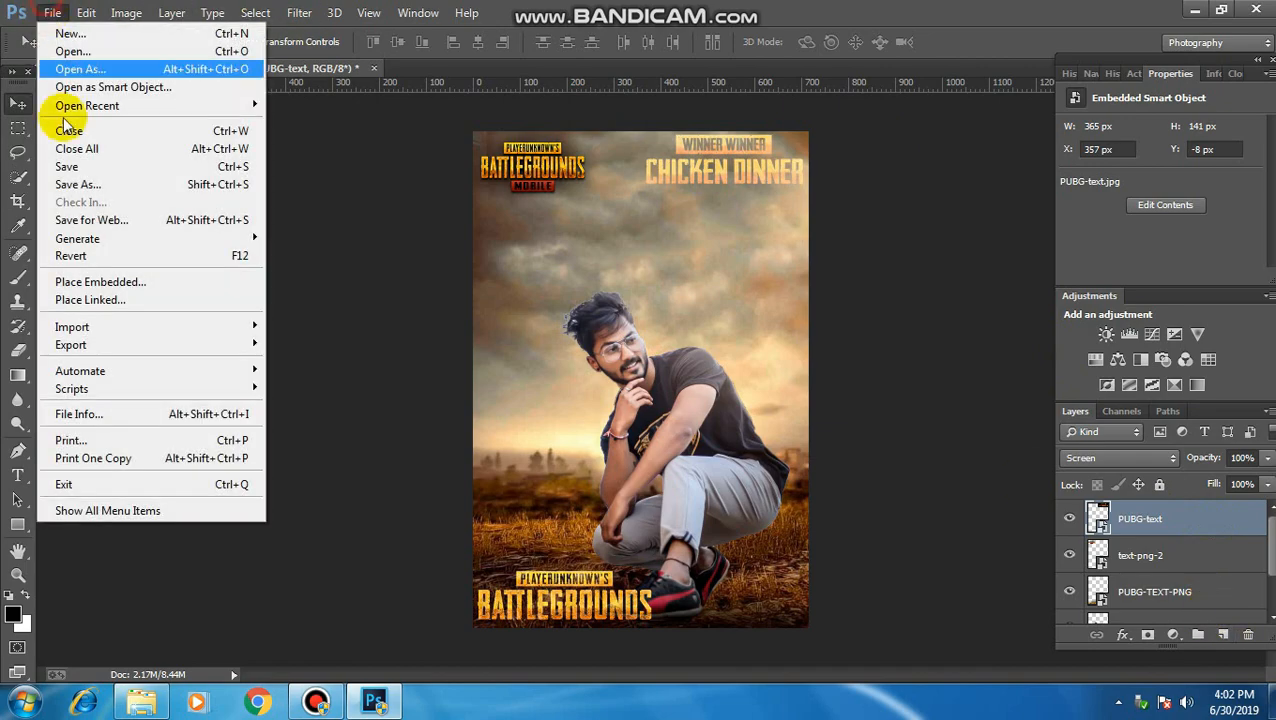
click(88, 278)
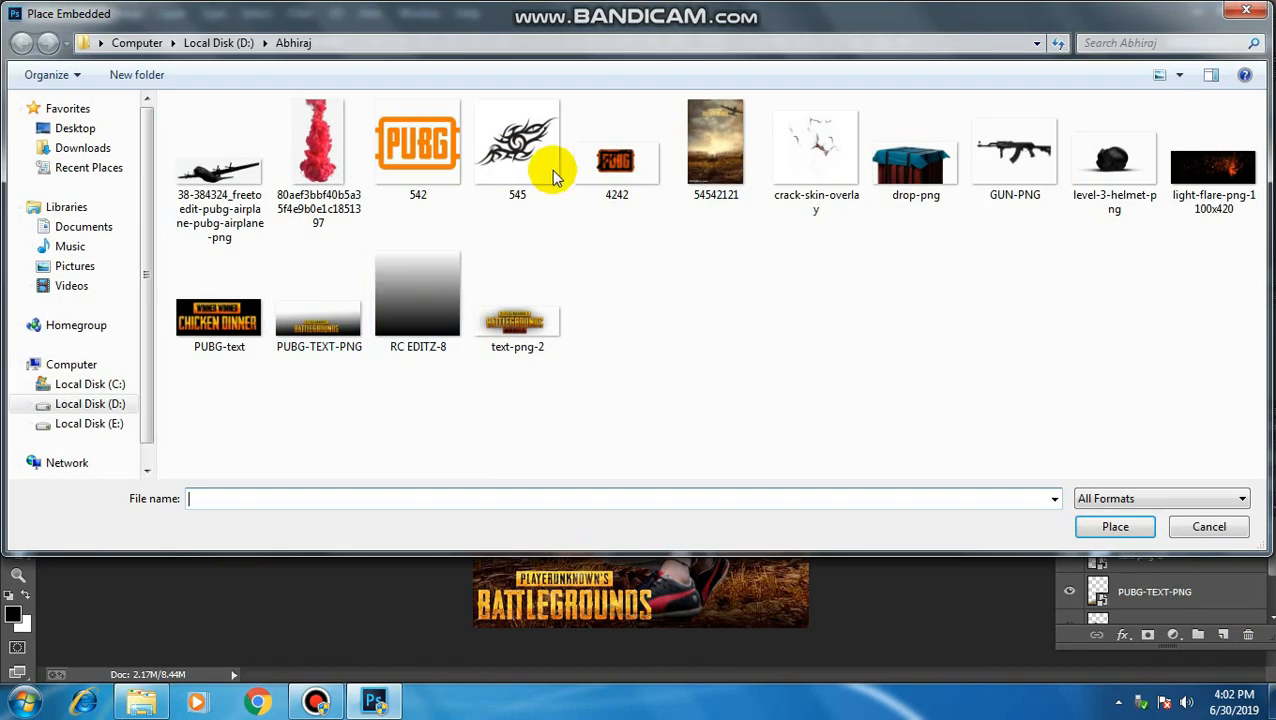
click(248, 141)
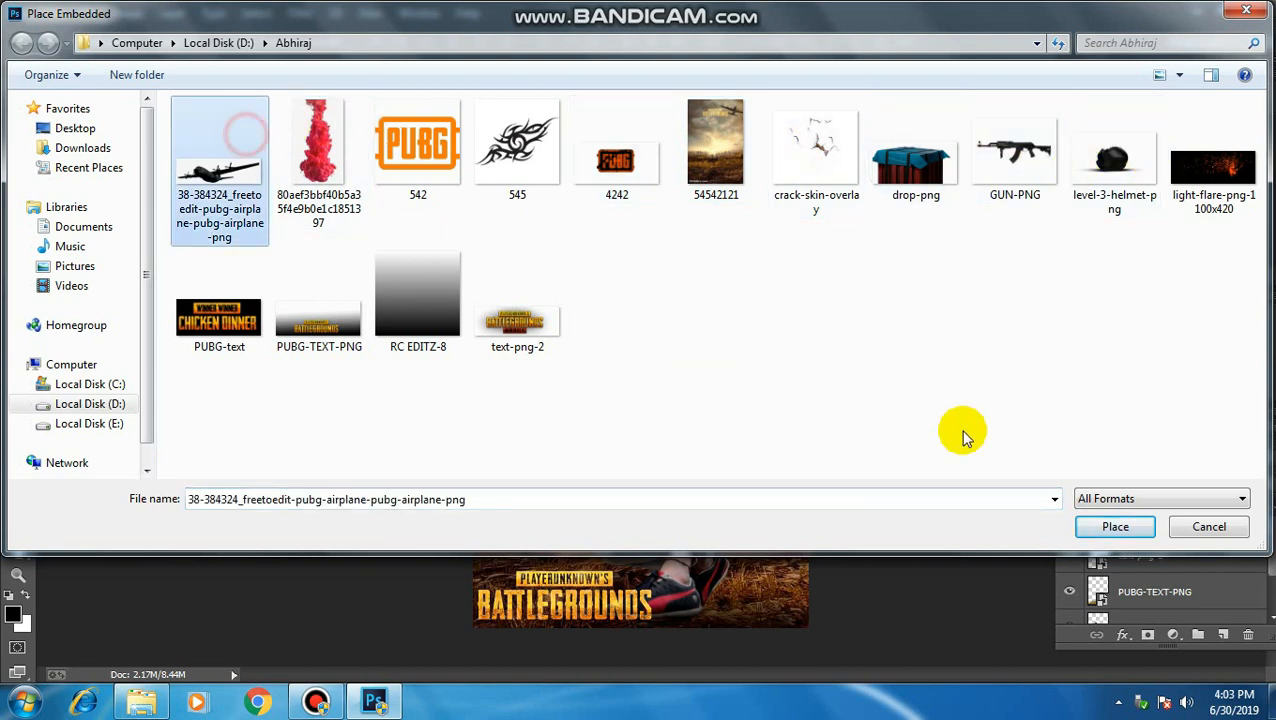
click(1115, 527)
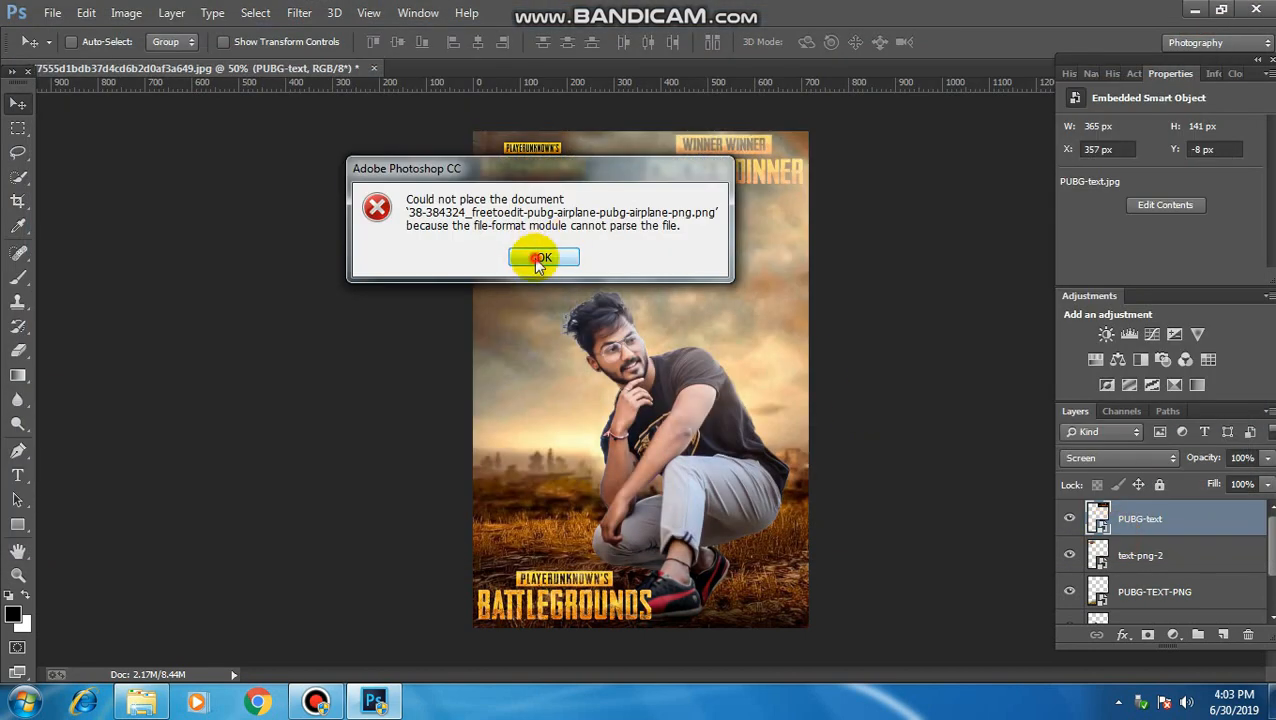
click(540, 258)
mouse_move(513, 6)
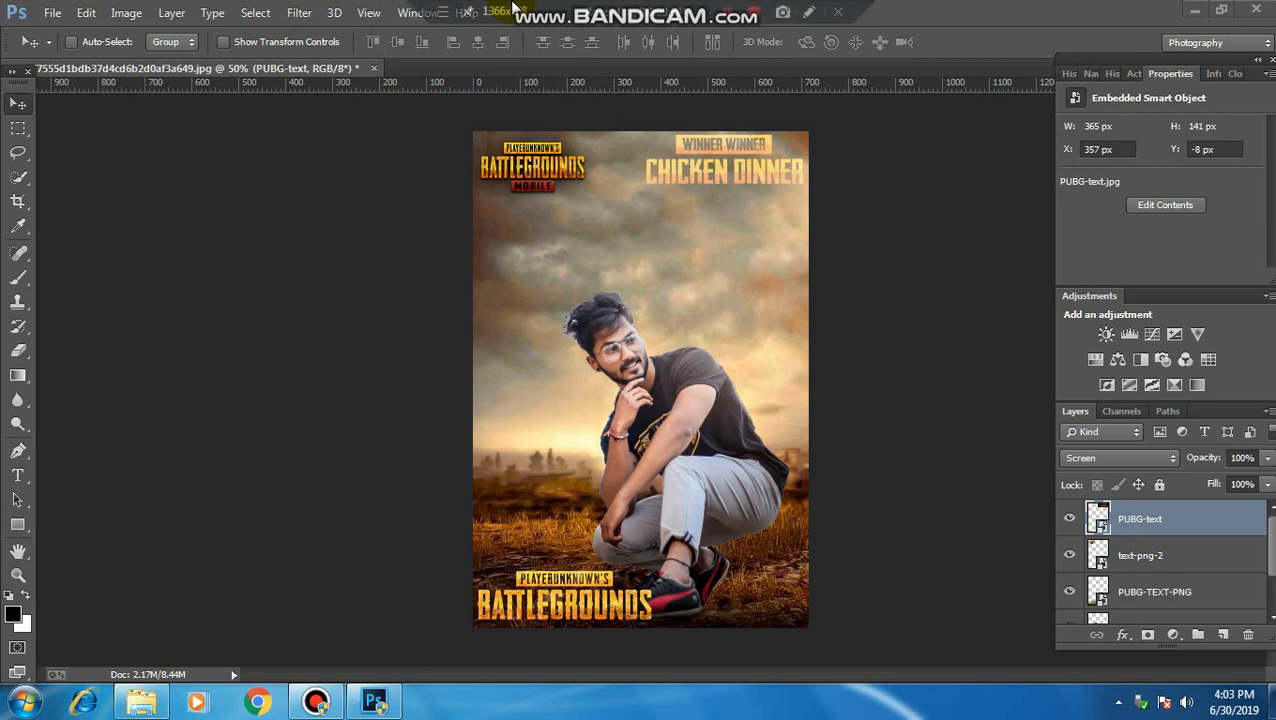
click(727, 11)
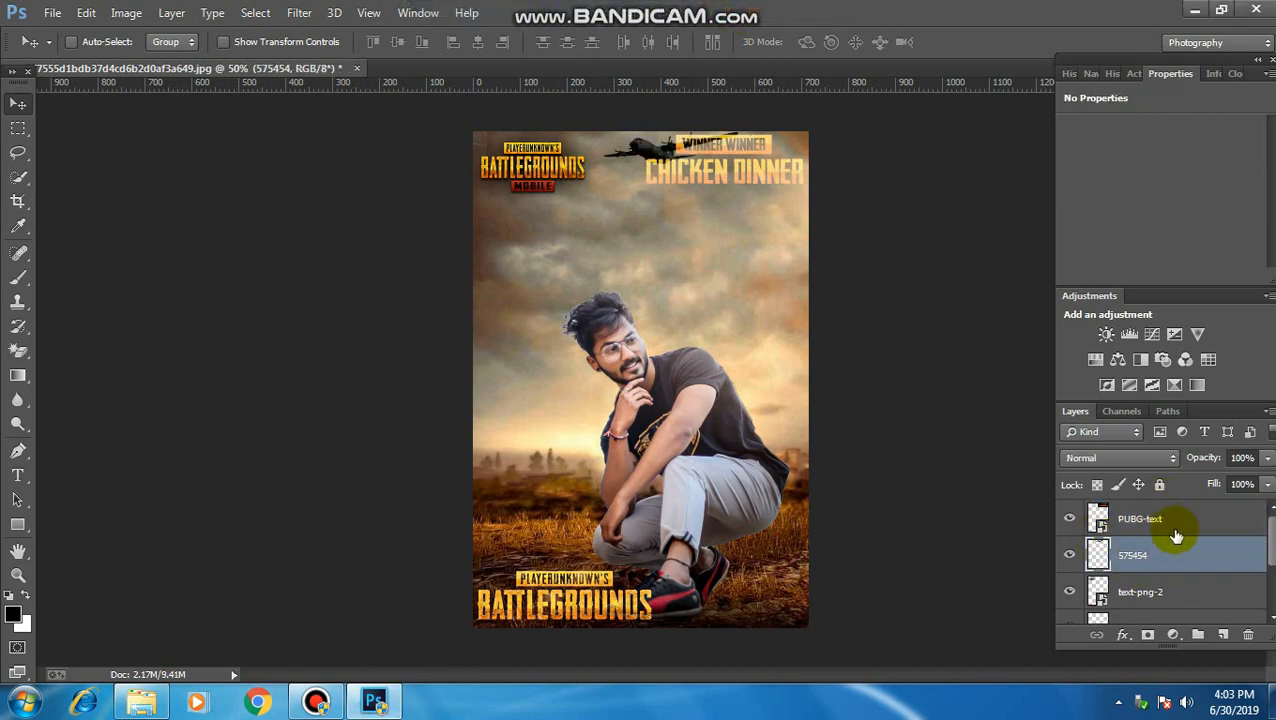
Place the image drop-png as an embedded object above the PUBG-text layer at its default size
click(1170, 522)
click(53, 12)
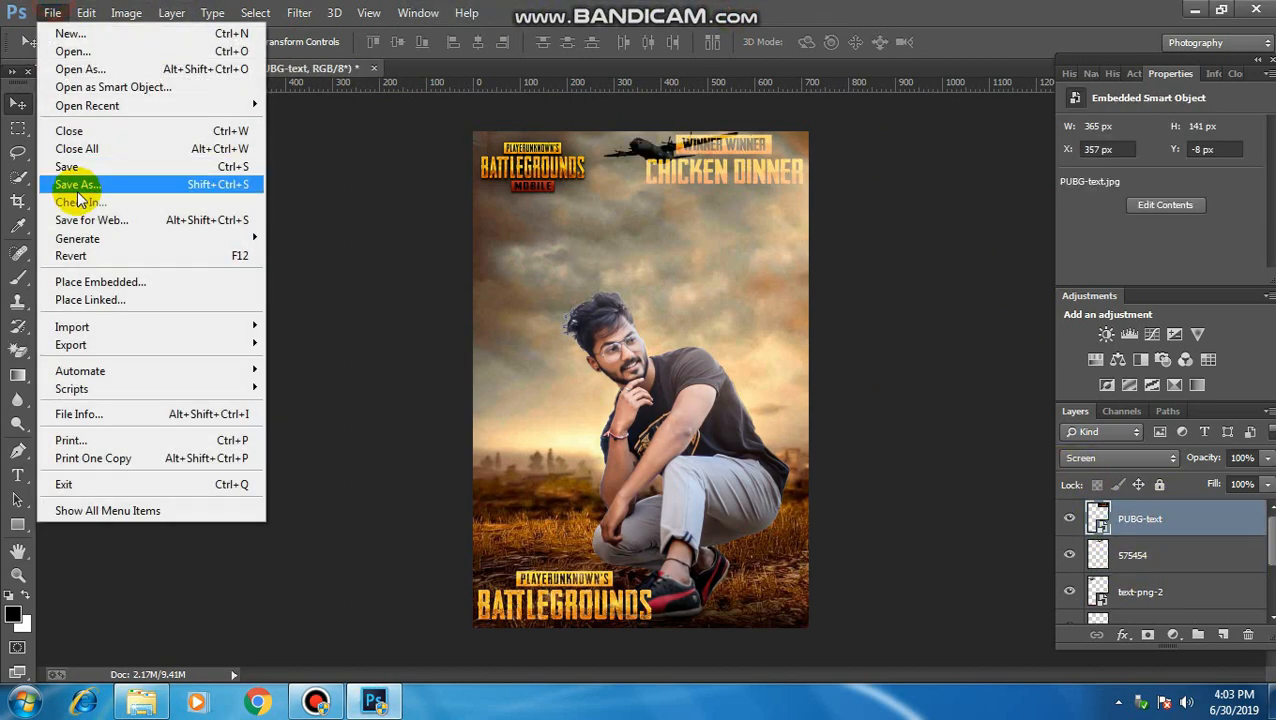
click(58, 277)
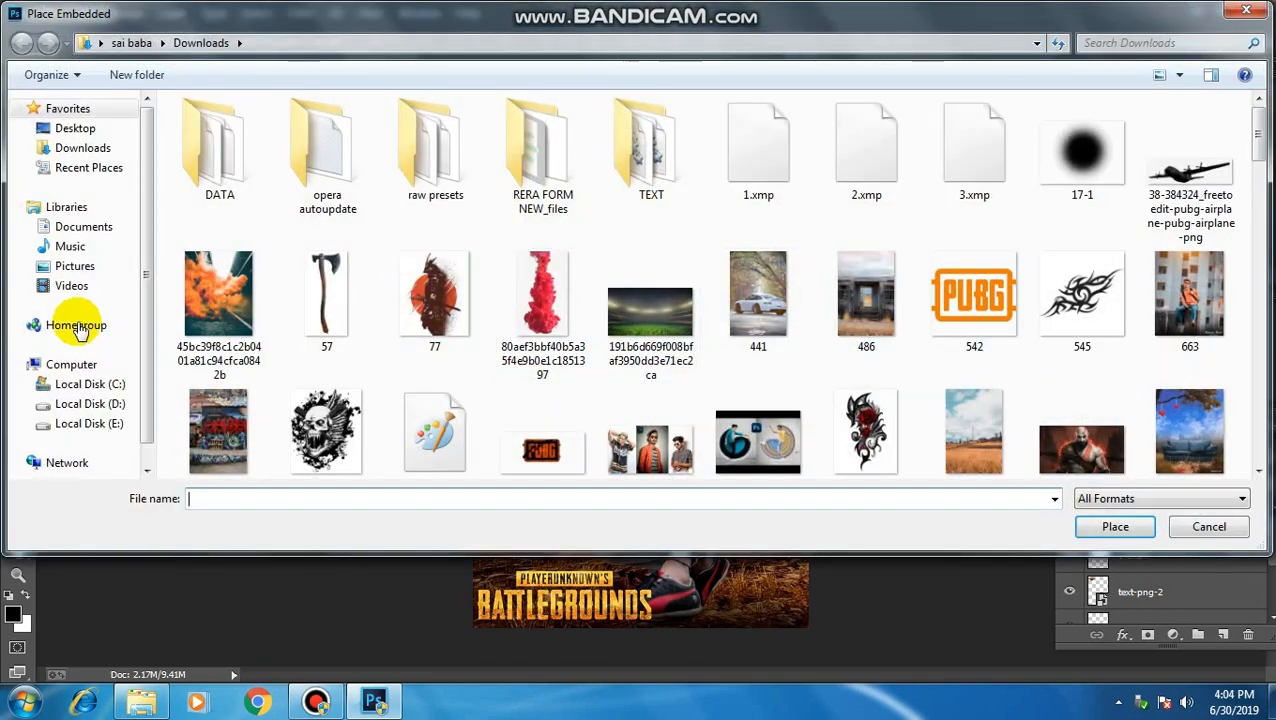
click(88, 404)
double_click(218, 145)
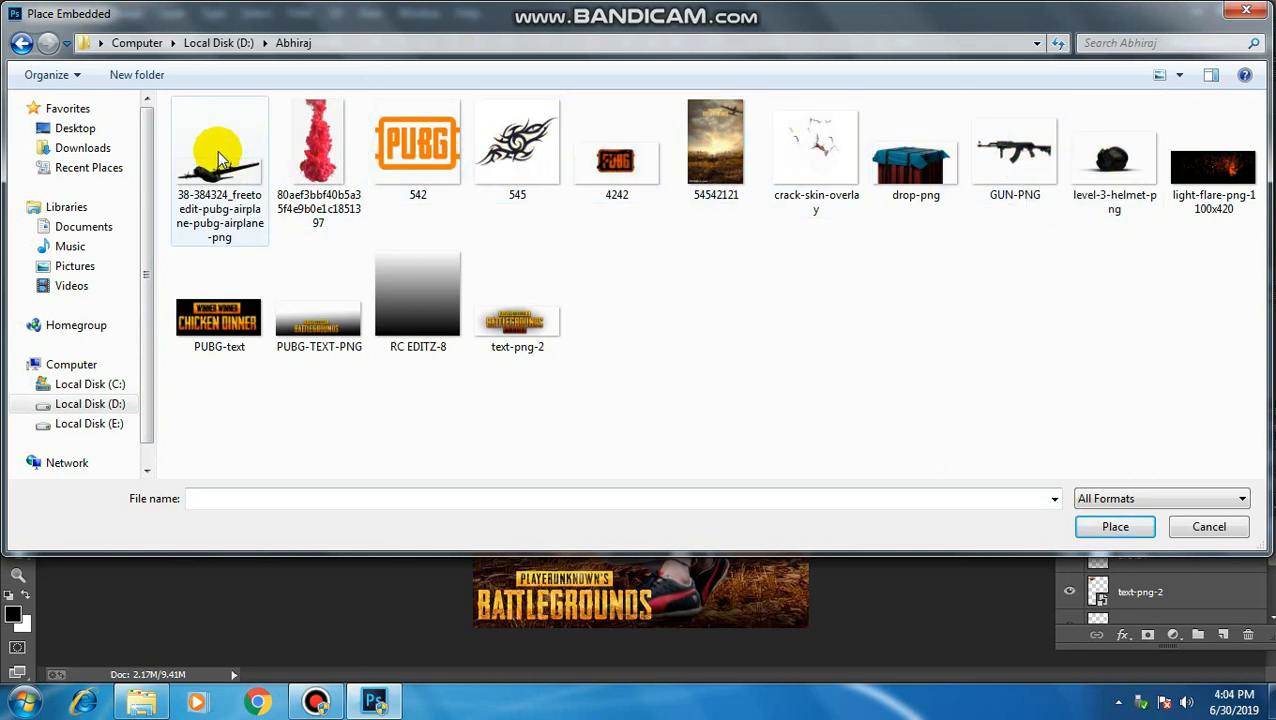
click(889, 147)
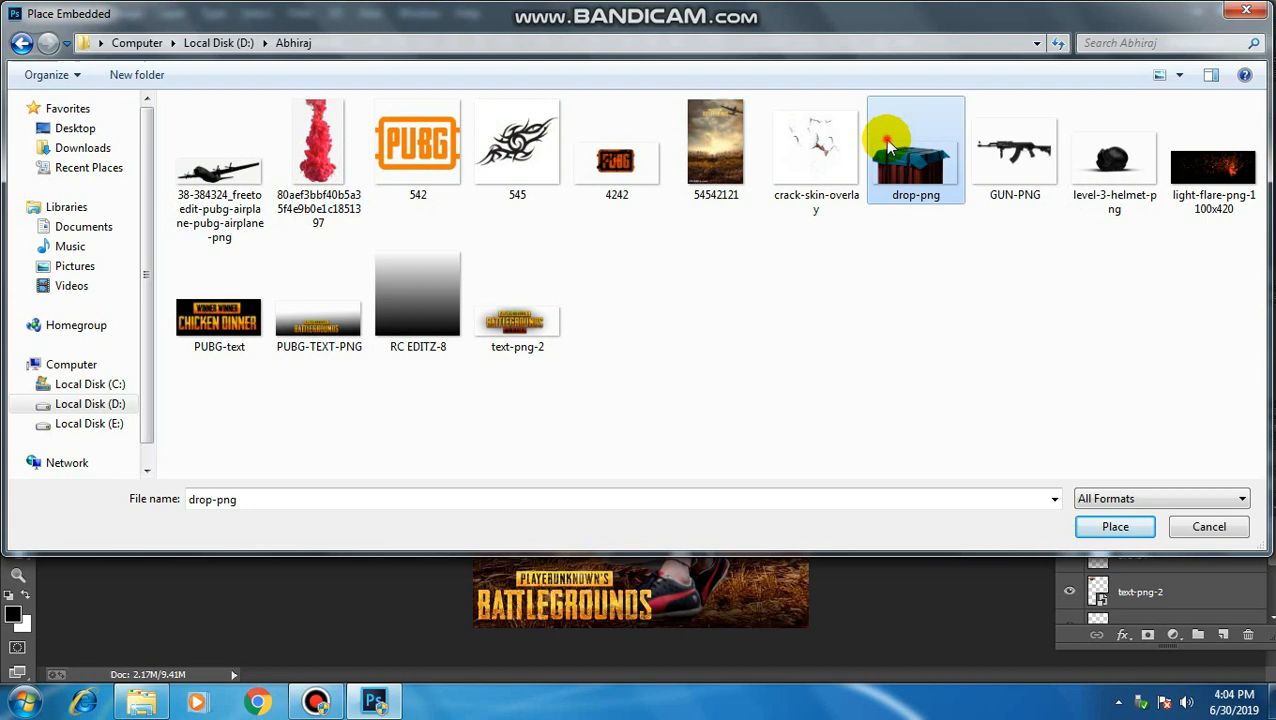
click(1120, 526)
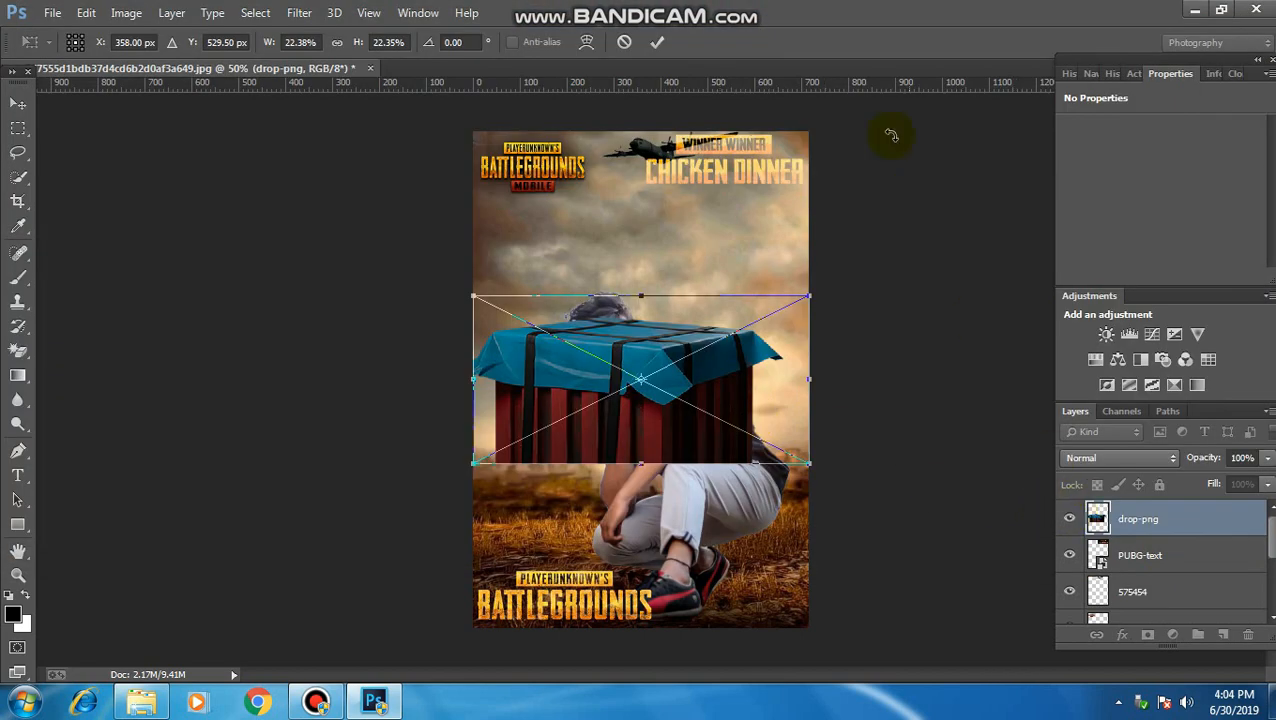
click(655, 41)
Reorder the drop-png layer so it sits behind the man, between Layer 0 and Layer 1
drag(1218, 514, 1219, 592)
scroll(1198, 577, down, 1)
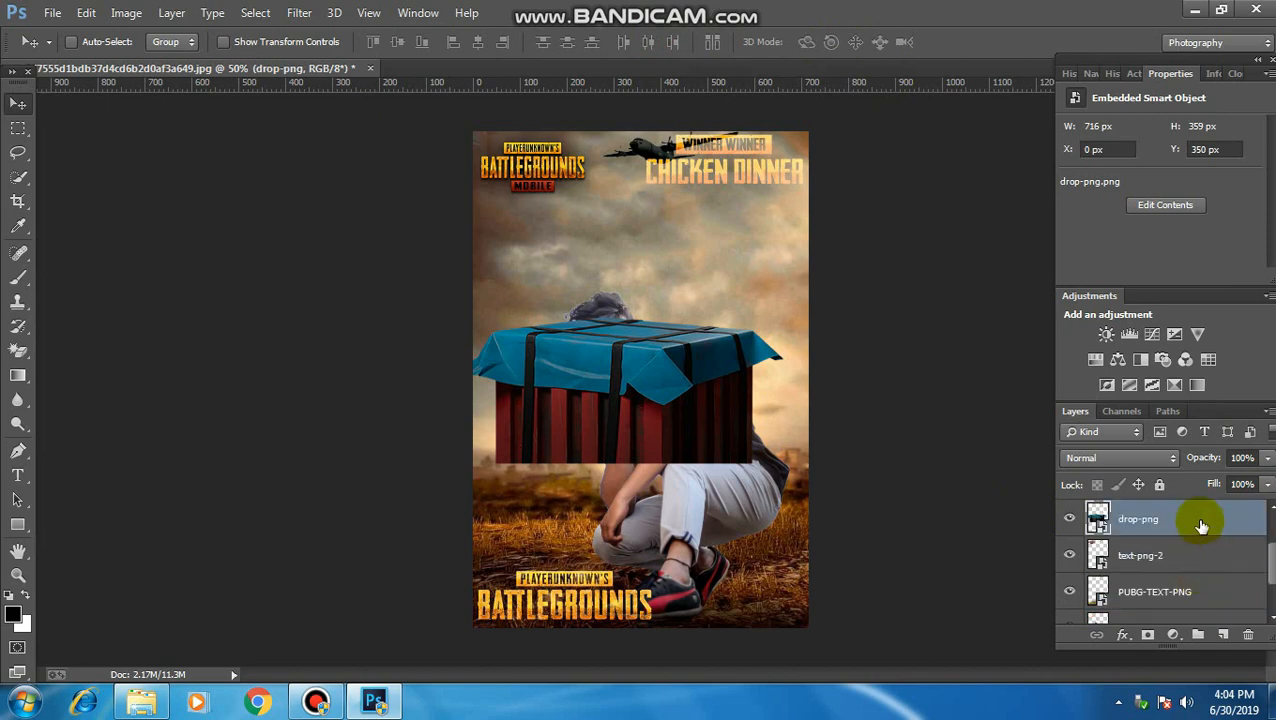
drag(1201, 526, 1194, 582)
scroll(1200, 560, down, 1)
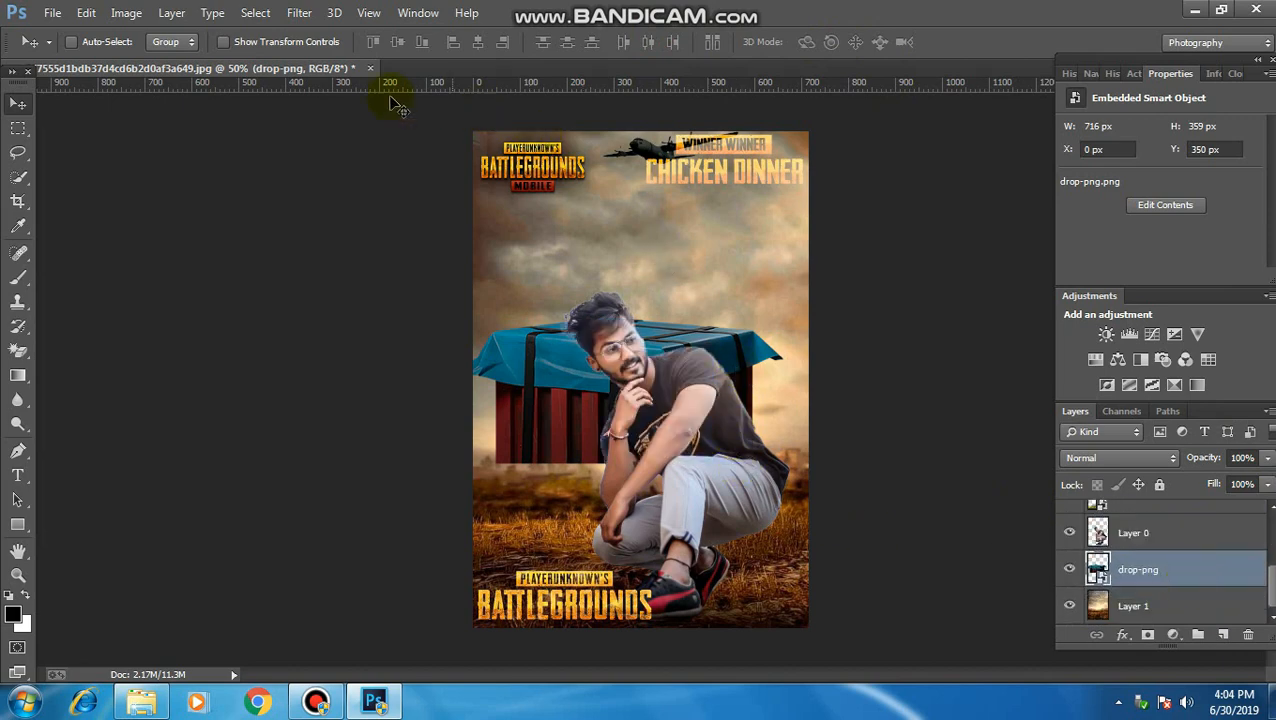
Scale the drop crate to about 136 by 99 px and position it at the canvas's left edge, X -18 px, Y 736 px
drag(811, 465, 527, 519)
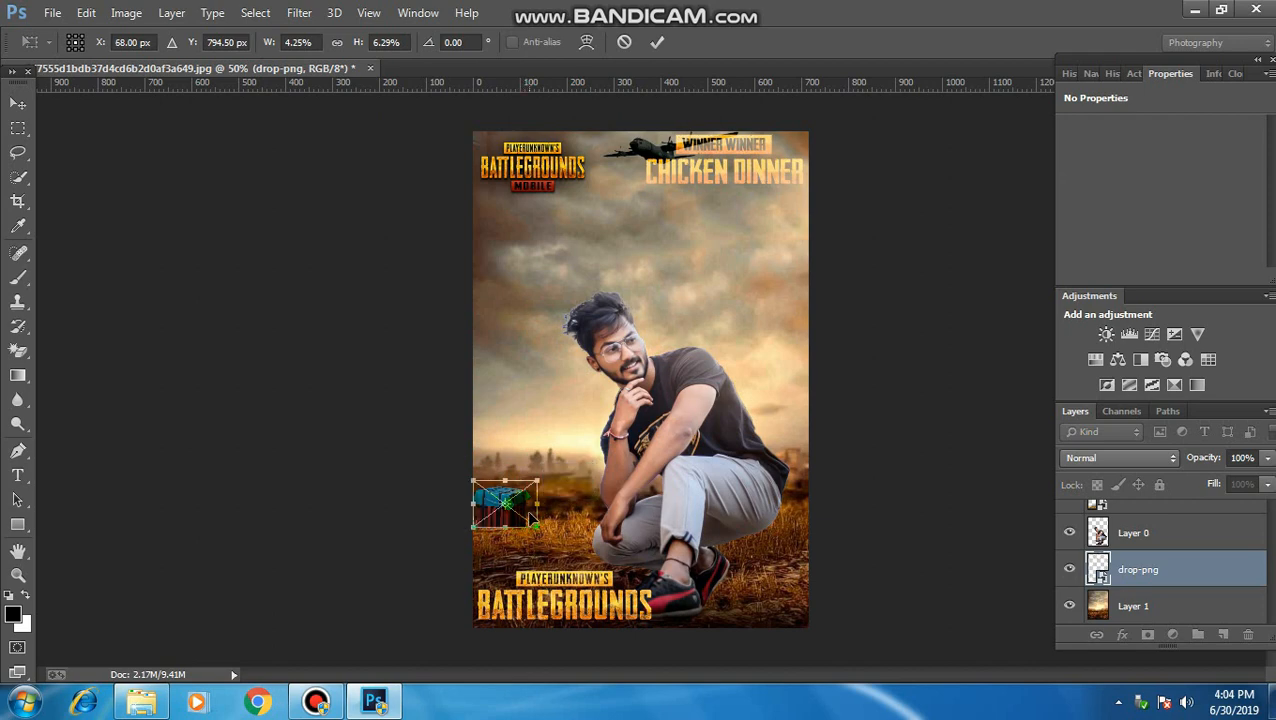
key(Left)
key(Left)
key(Left)
key(Left)
key(Left)
key(Left)
key(Left)
key(Left)
key(Left)
key(Left)
key(Left)
key(Left)
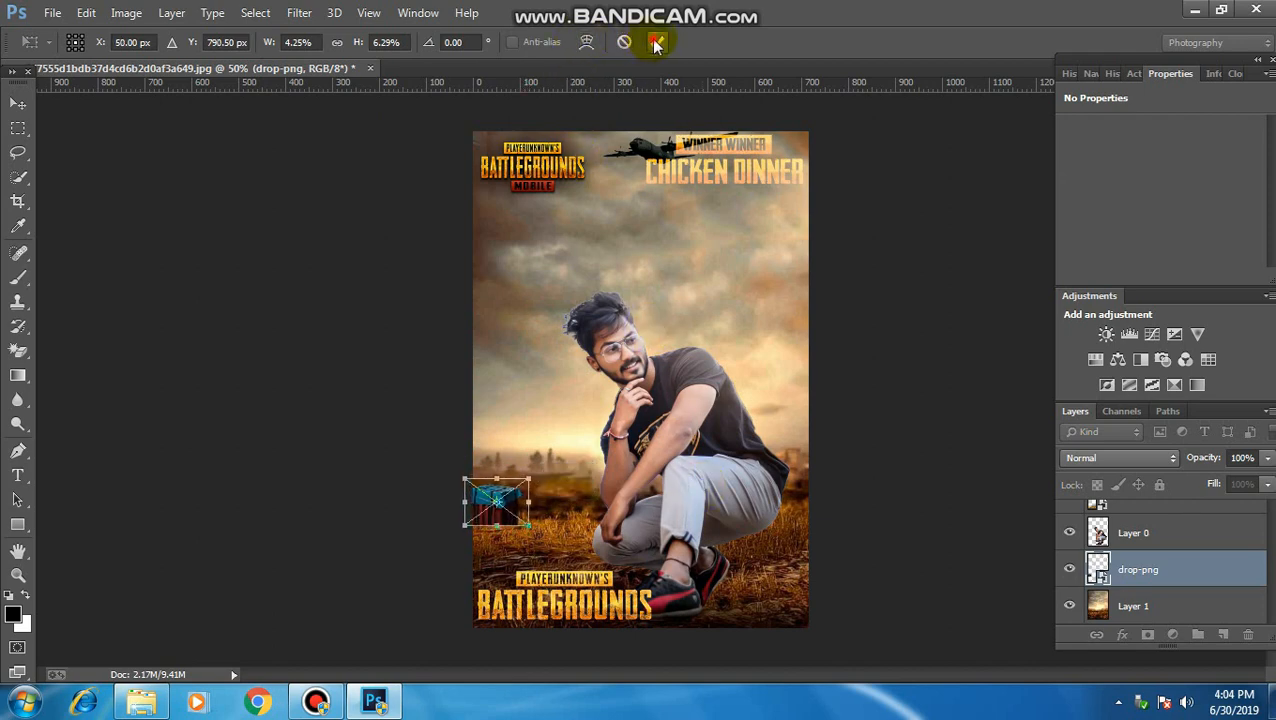
click(656, 42)
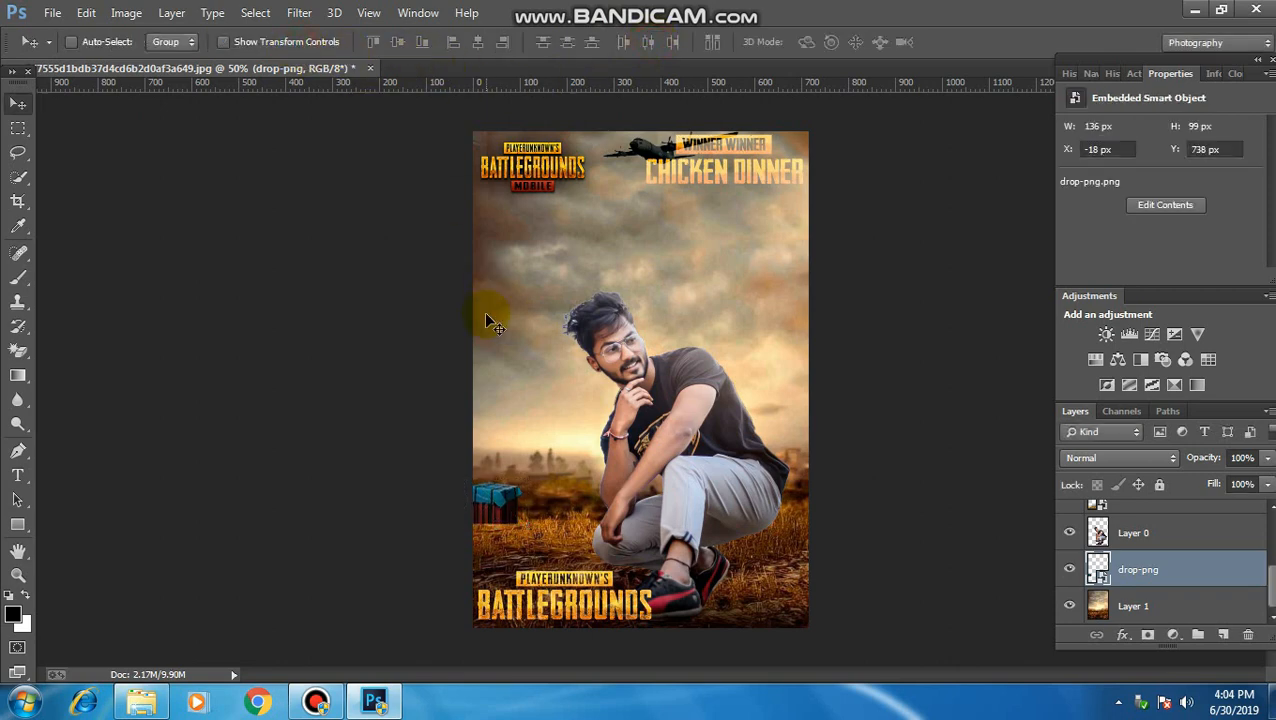
Choose the Eraser tool with a soft 70 px brush at 0% hardness and rasterize the drop-png layer
right_click(20, 355)
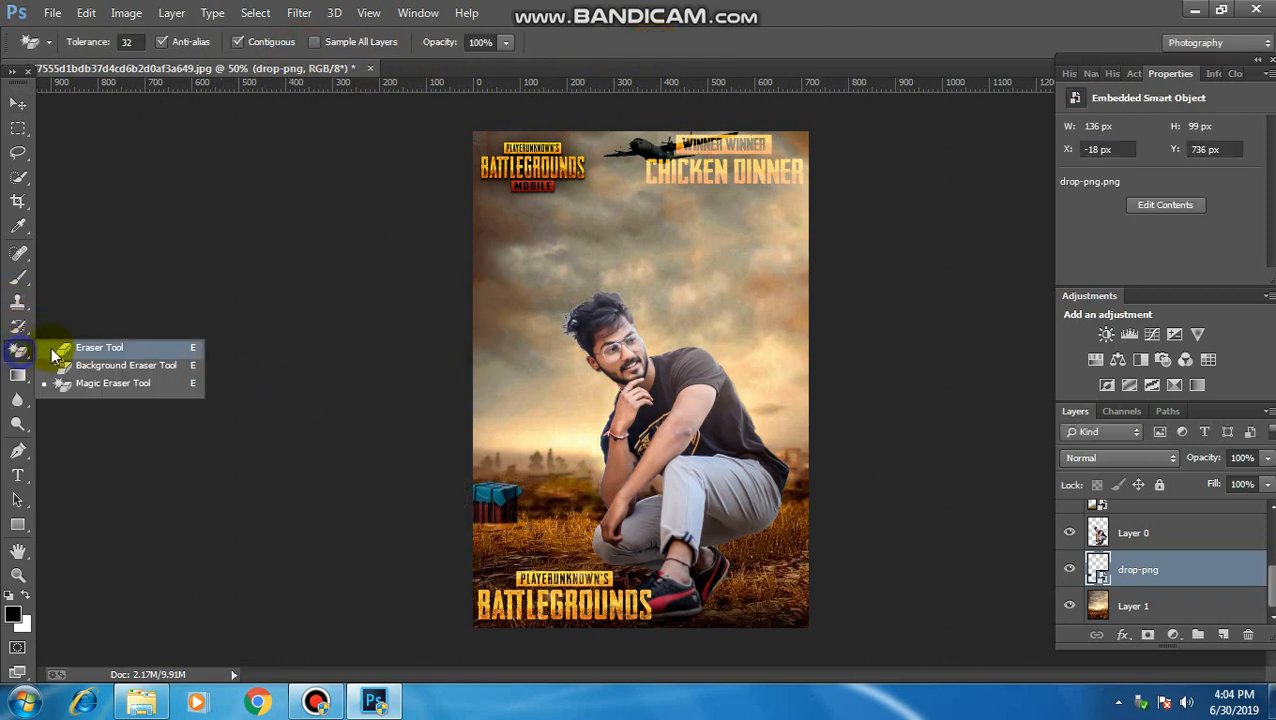
click(62, 348)
click(97, 45)
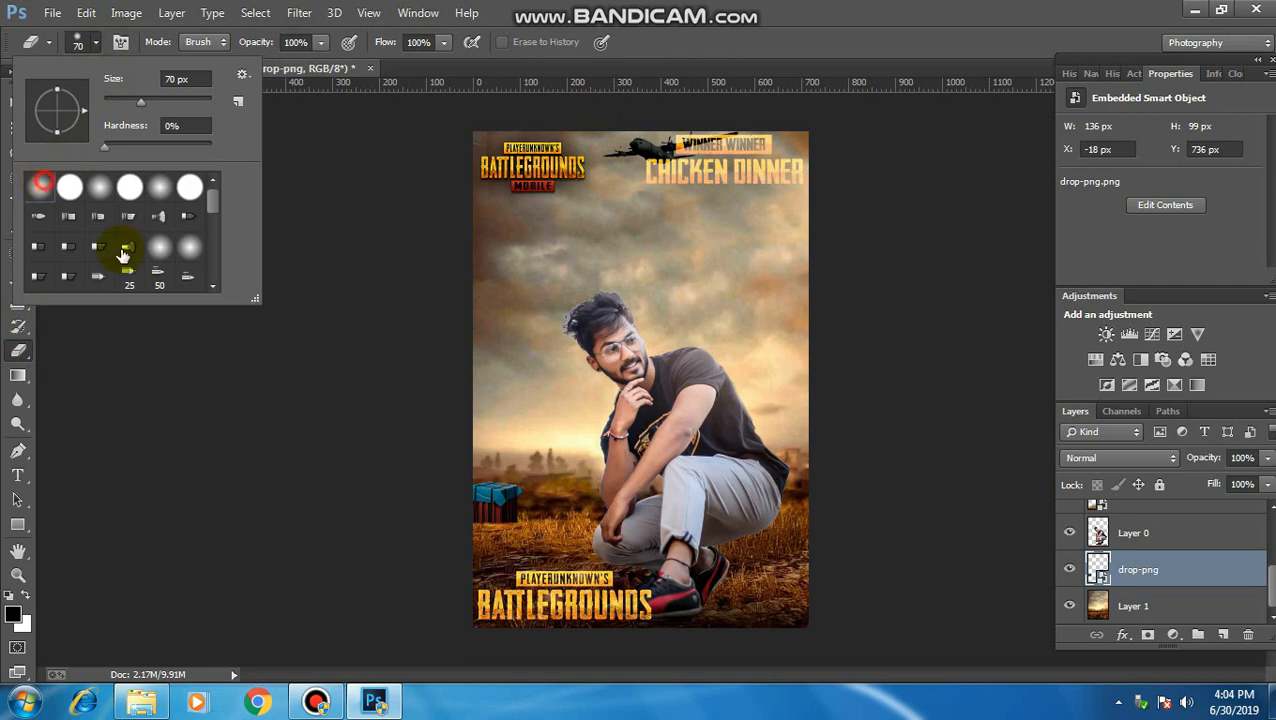
click(474, 522)
click(501, 254)
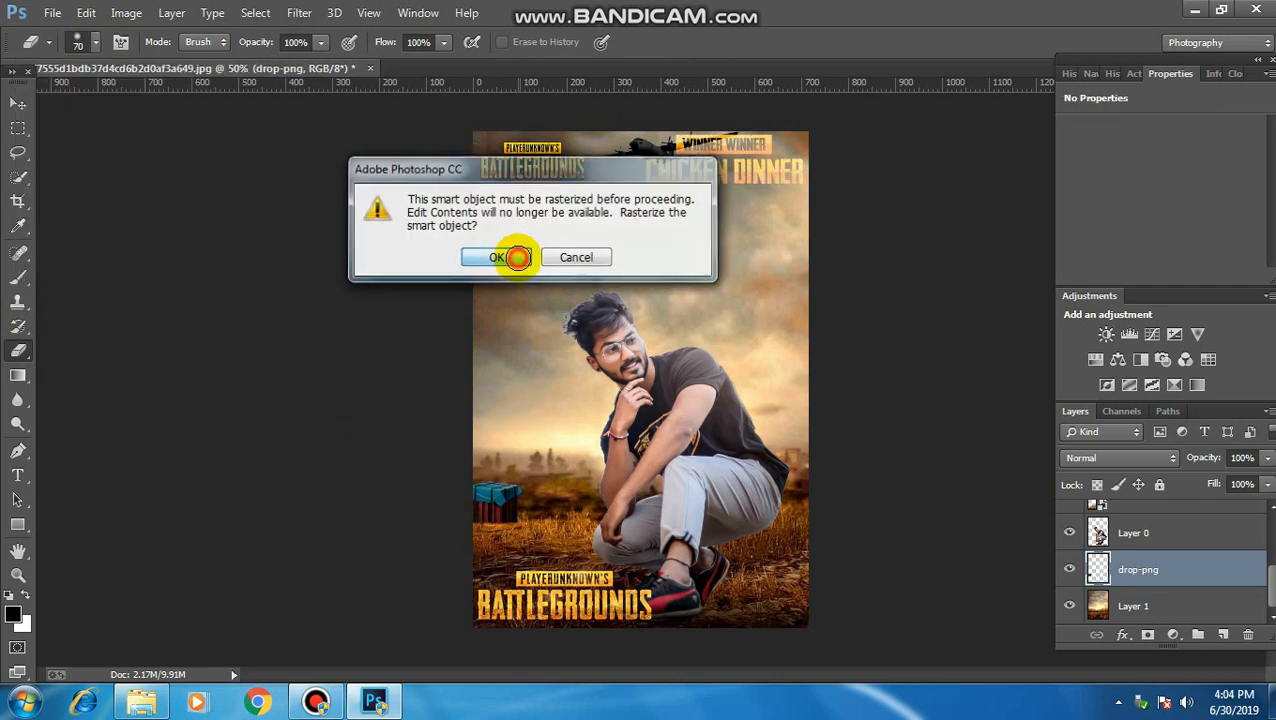
Erase the crate's bottom edge with a soft 40 px Eraser to blend it into the dry grass
key(ctrl+plus)
key(ctrl+plus)
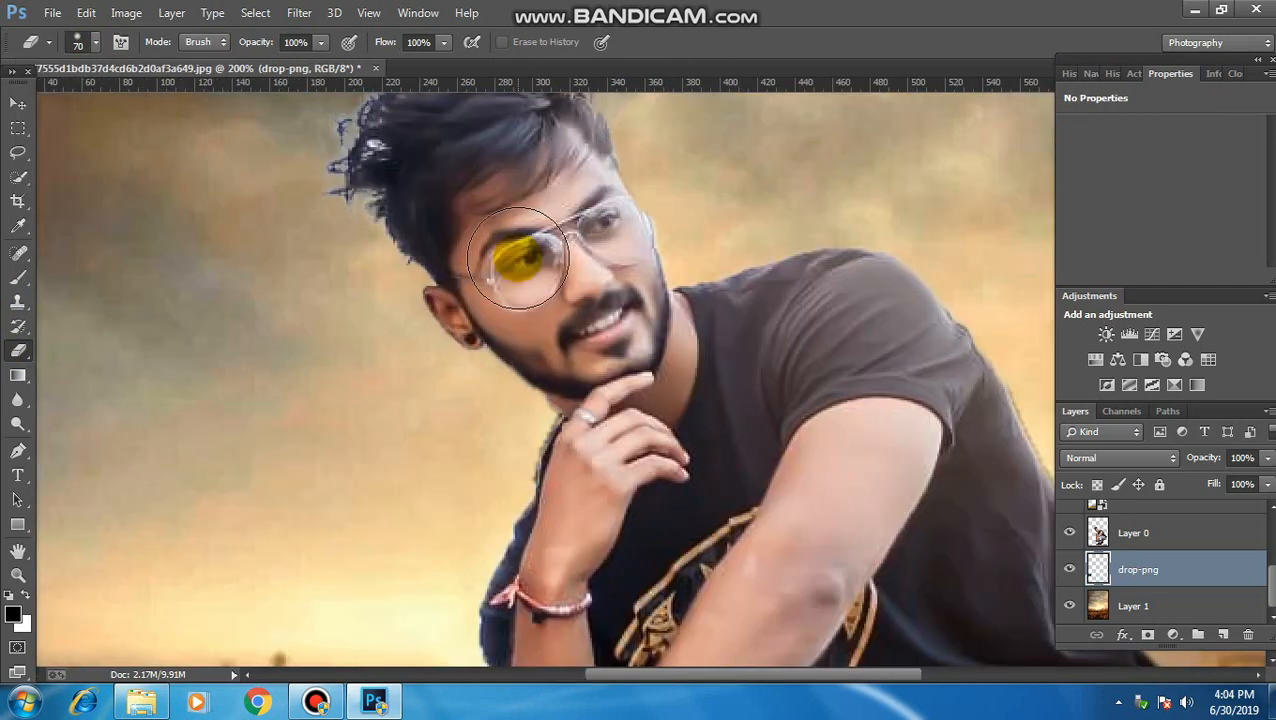
scroll(518, 258, down, 6)
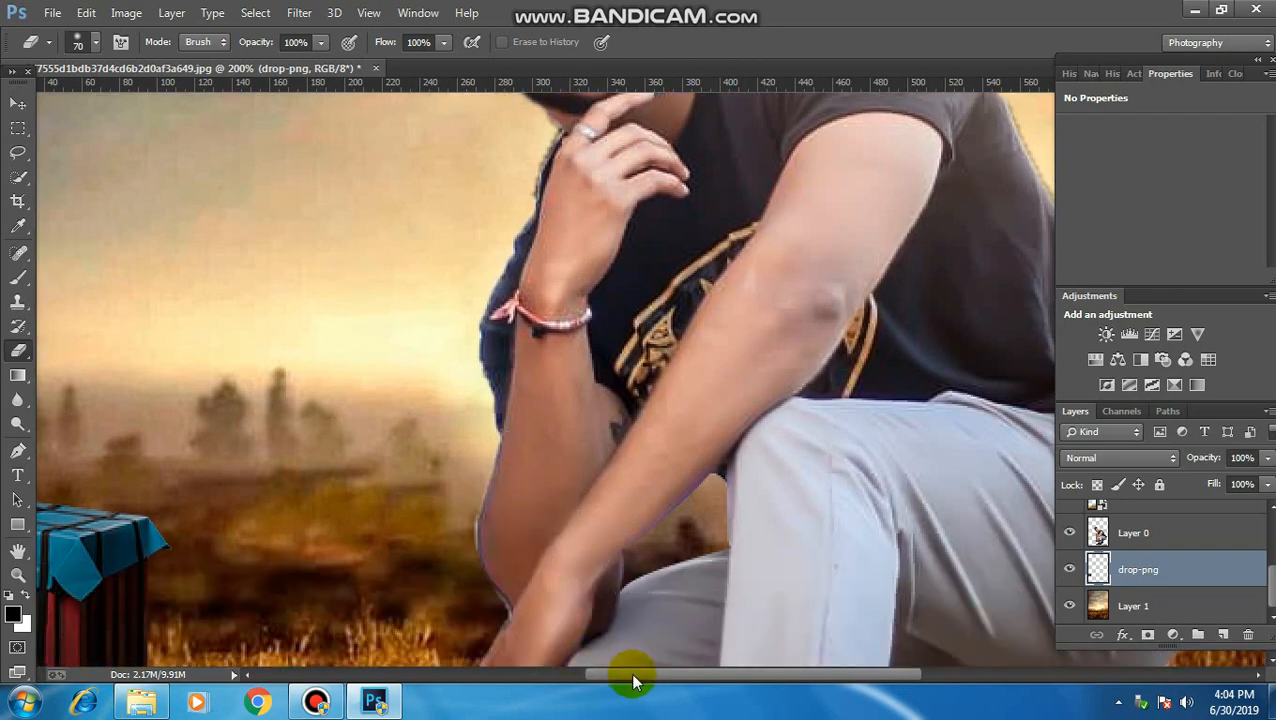
drag(629, 675, 516, 690)
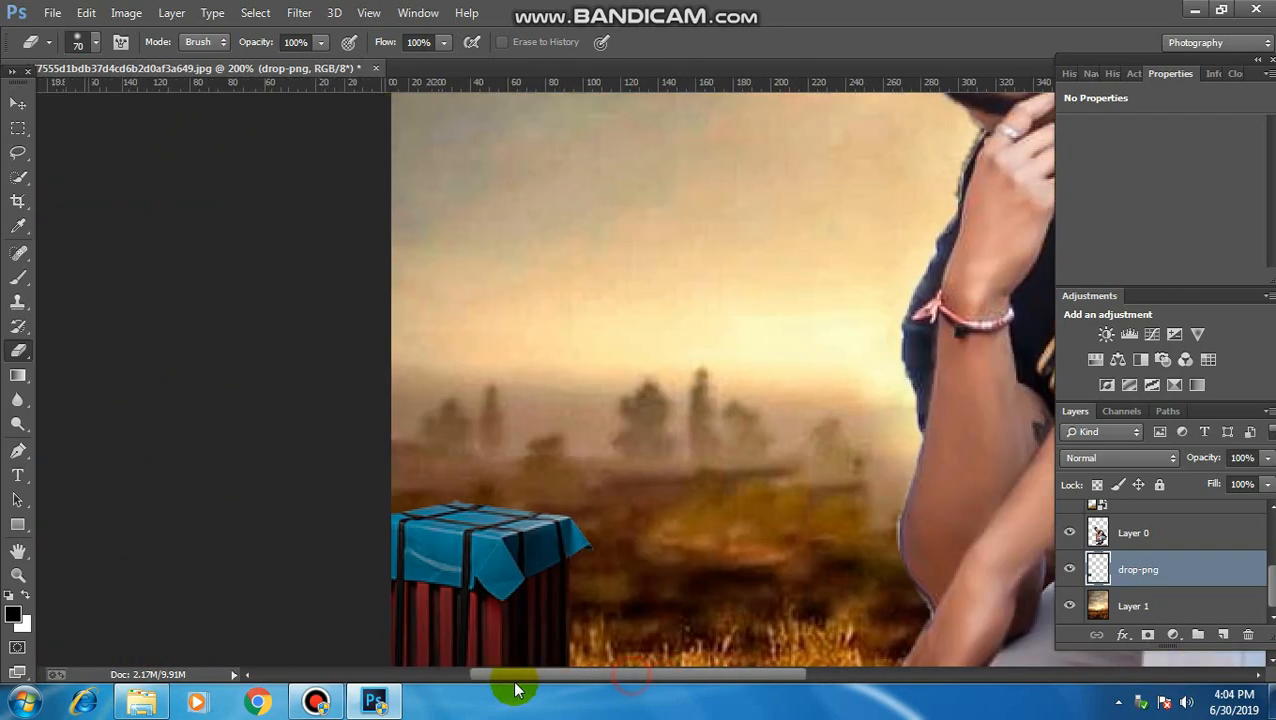
scroll(485, 548, down, 5)
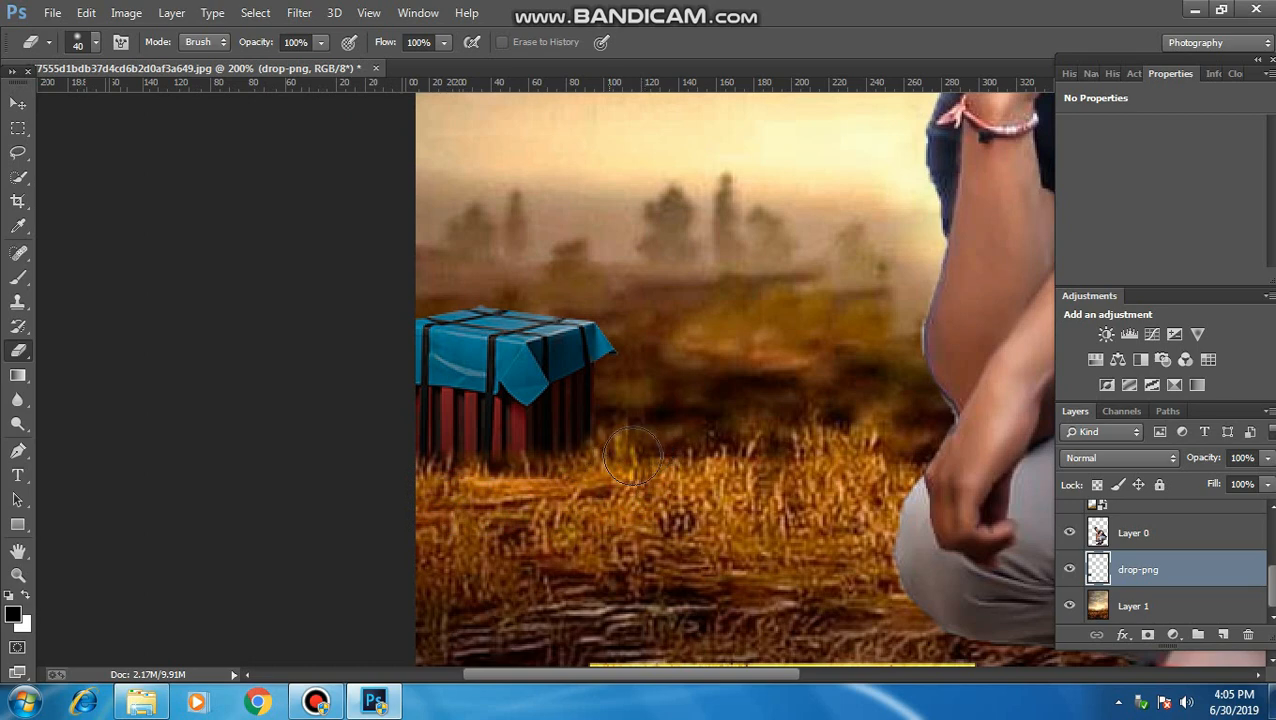
scroll(697, 425, down, 2)
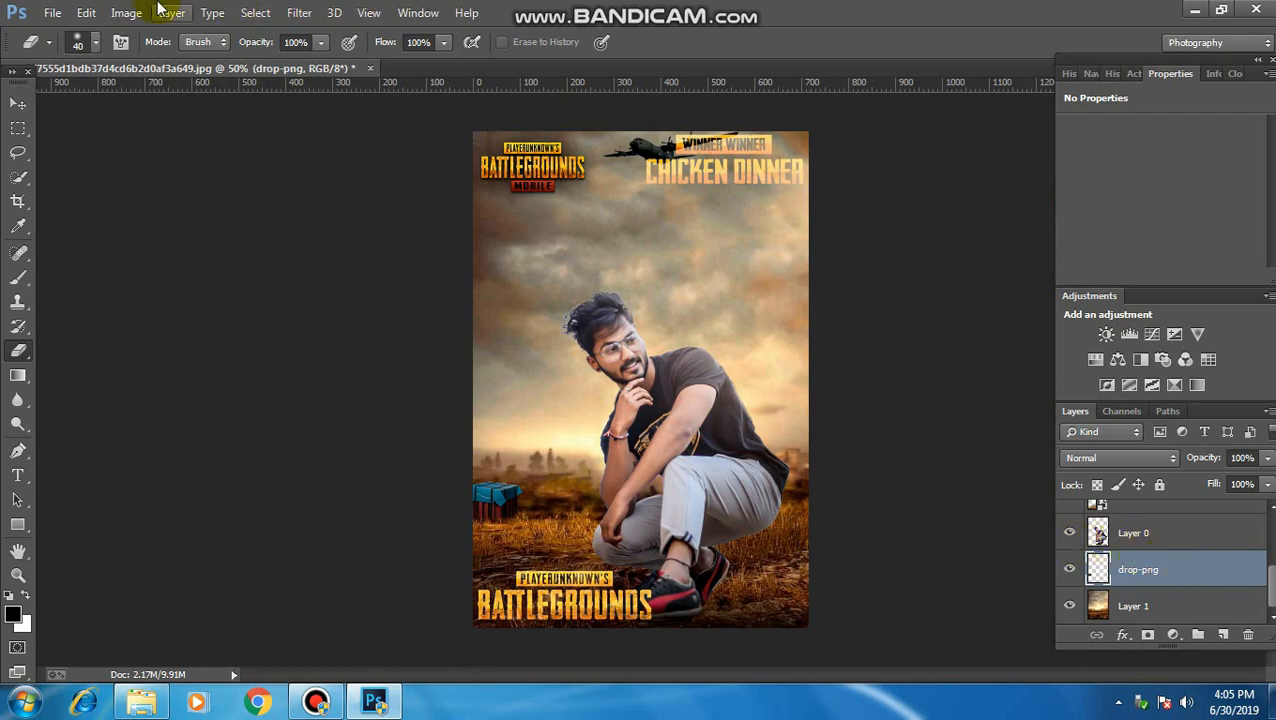
Place the red smoke image 80aef3bbf40b5a35f4e9b0e1c1851397 as an embedded object above the drop-png layer
click(54, 12)
click(106, 281)
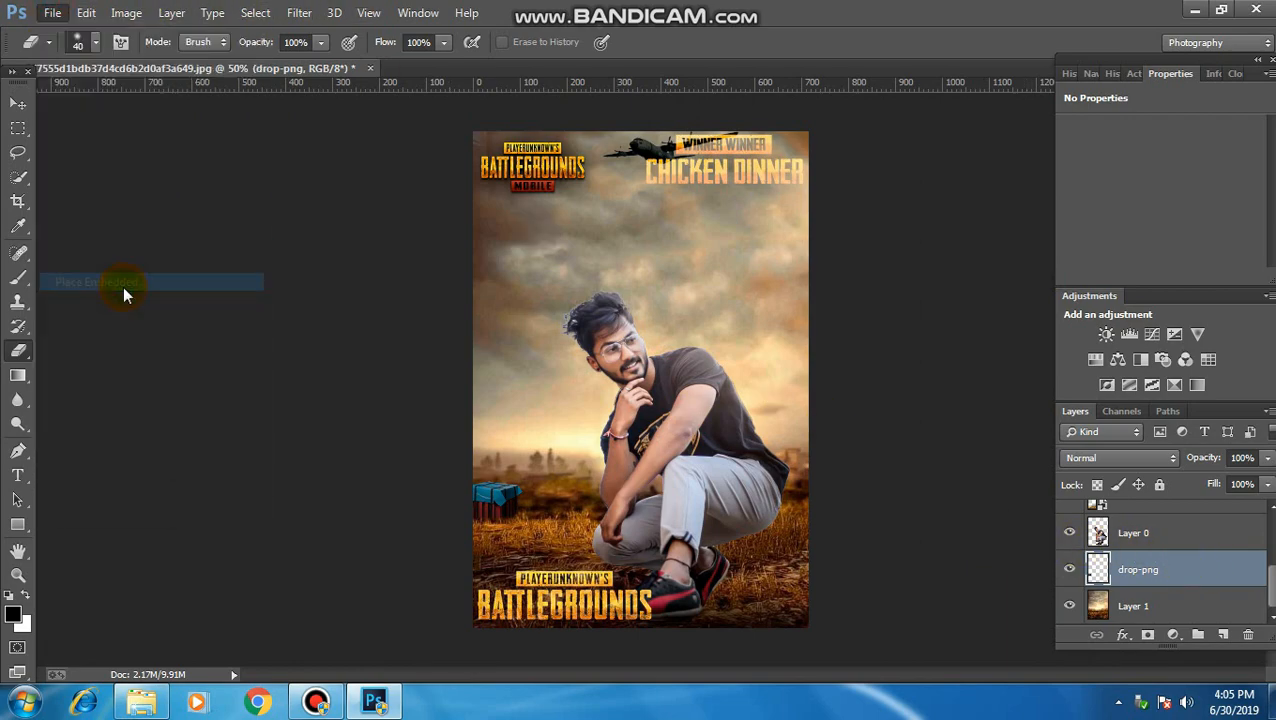
click(318, 150)
click(1125, 526)
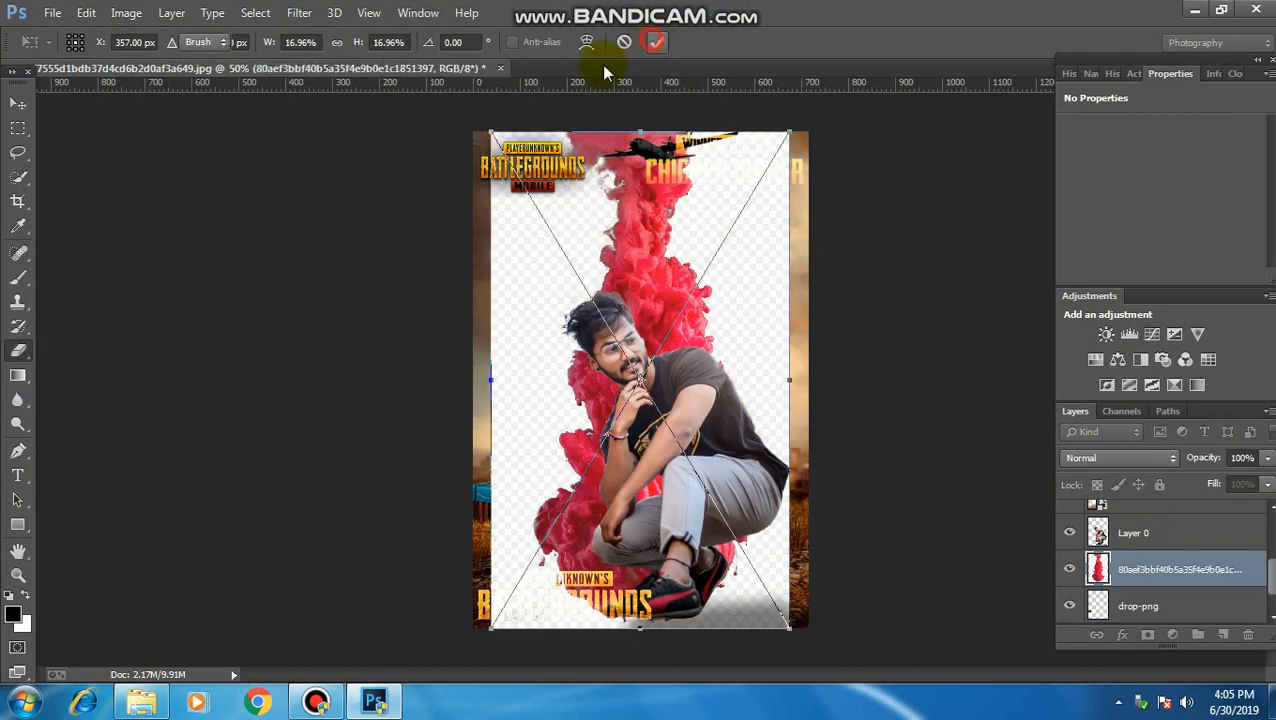
click(655, 41)
Rasterize the smoke layer and remove its checkered background on both sides using the Magic Eraser with tolerance 32
right_click(18, 350)
click(78, 384)
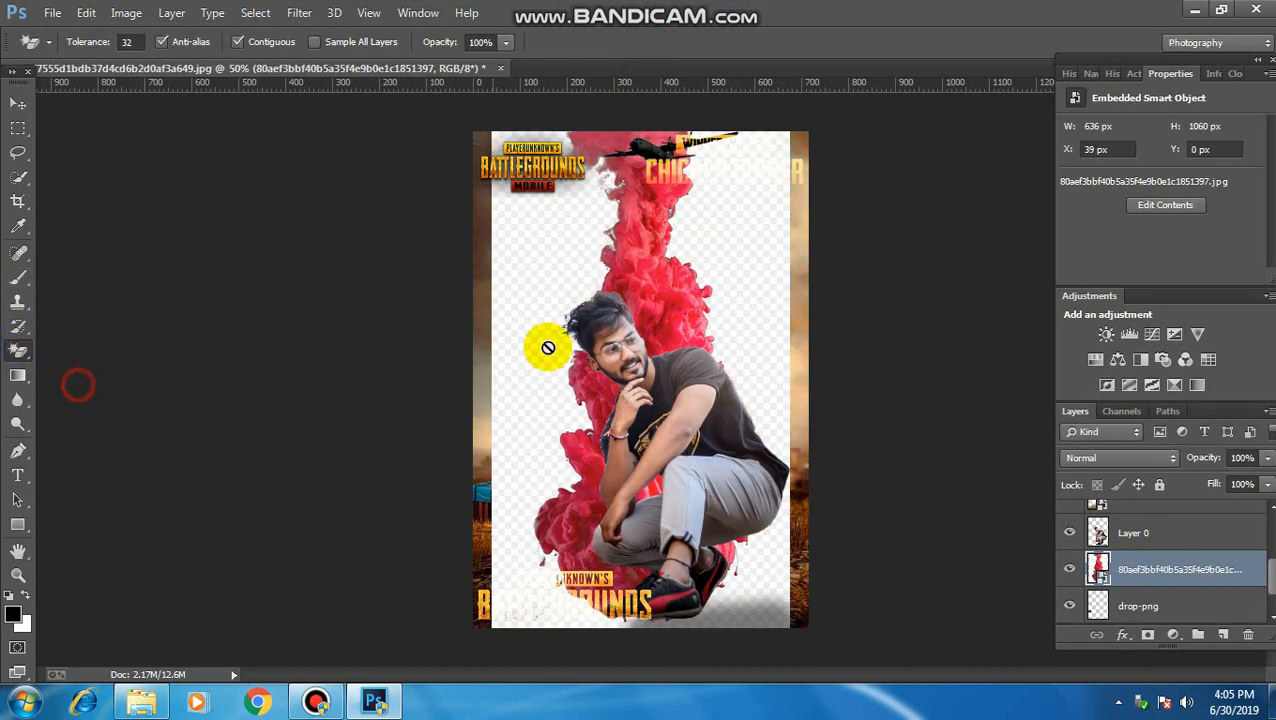
click(722, 233)
click(518, 252)
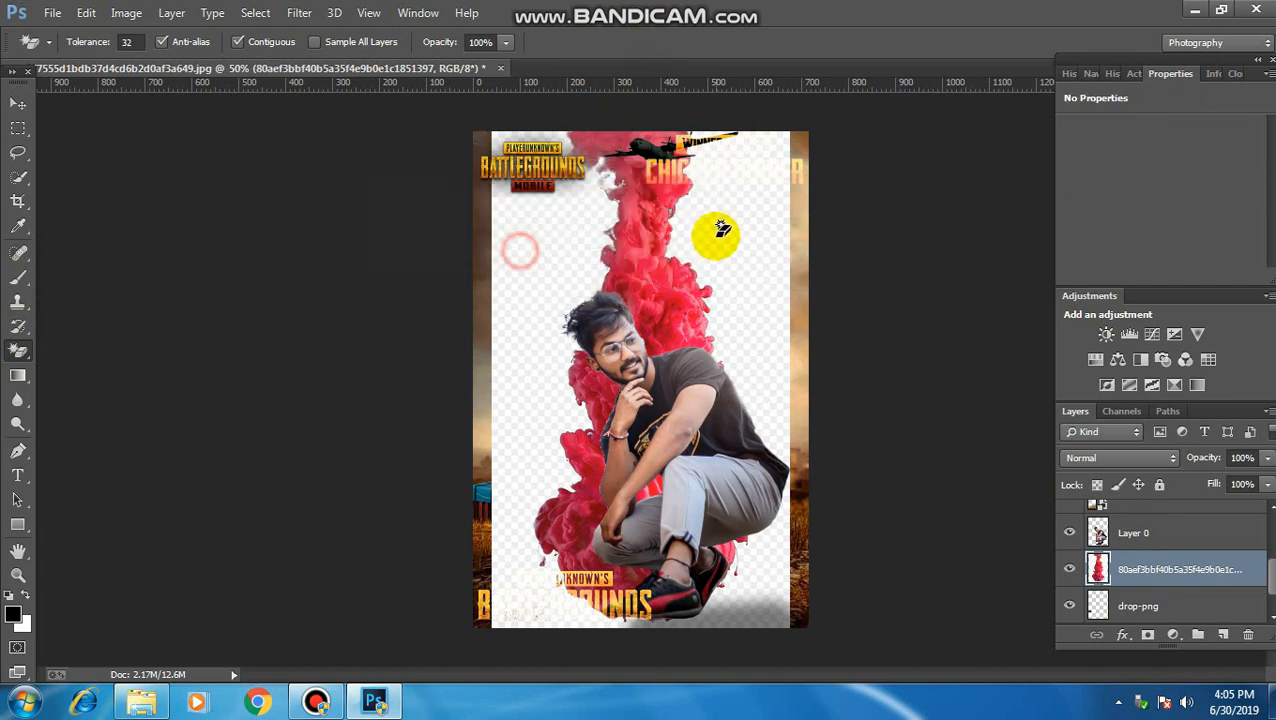
Rotate the smoke to -171.91°, scale it to 32.45% by 24.55%, position it on the crate's top, and hide the transform controls
click(18, 103)
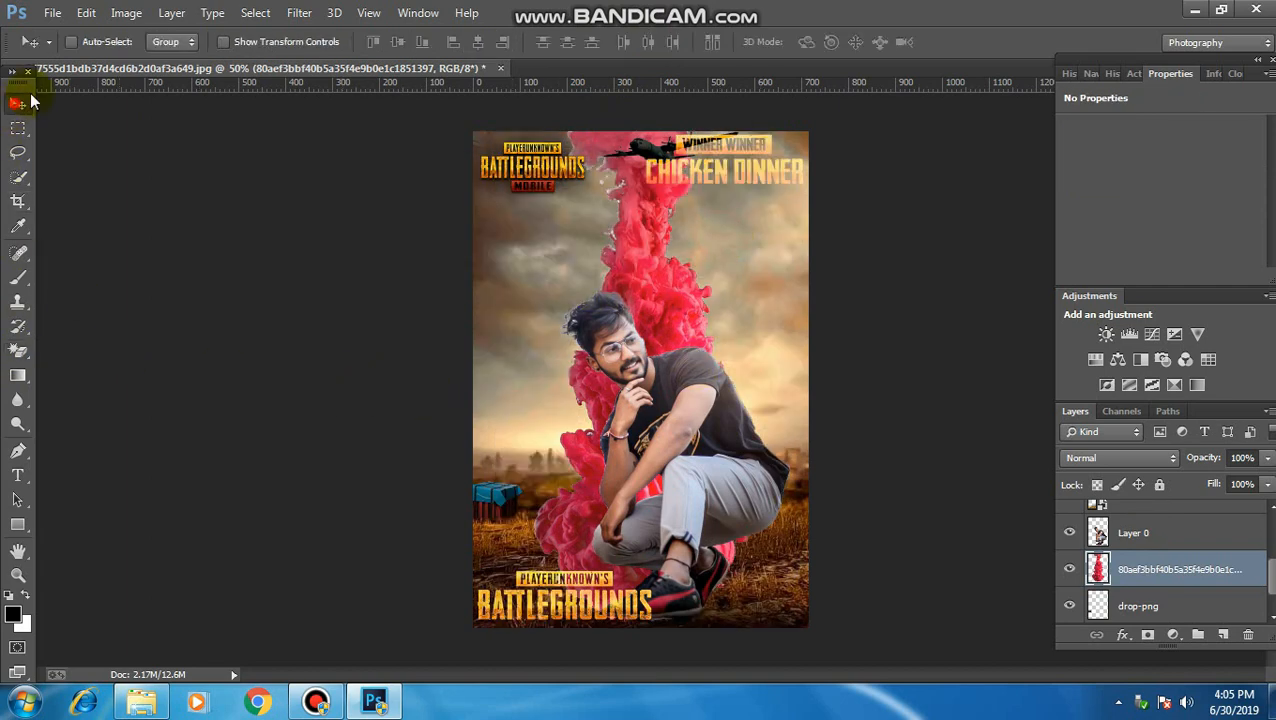
drag(757, 124, 578, 613)
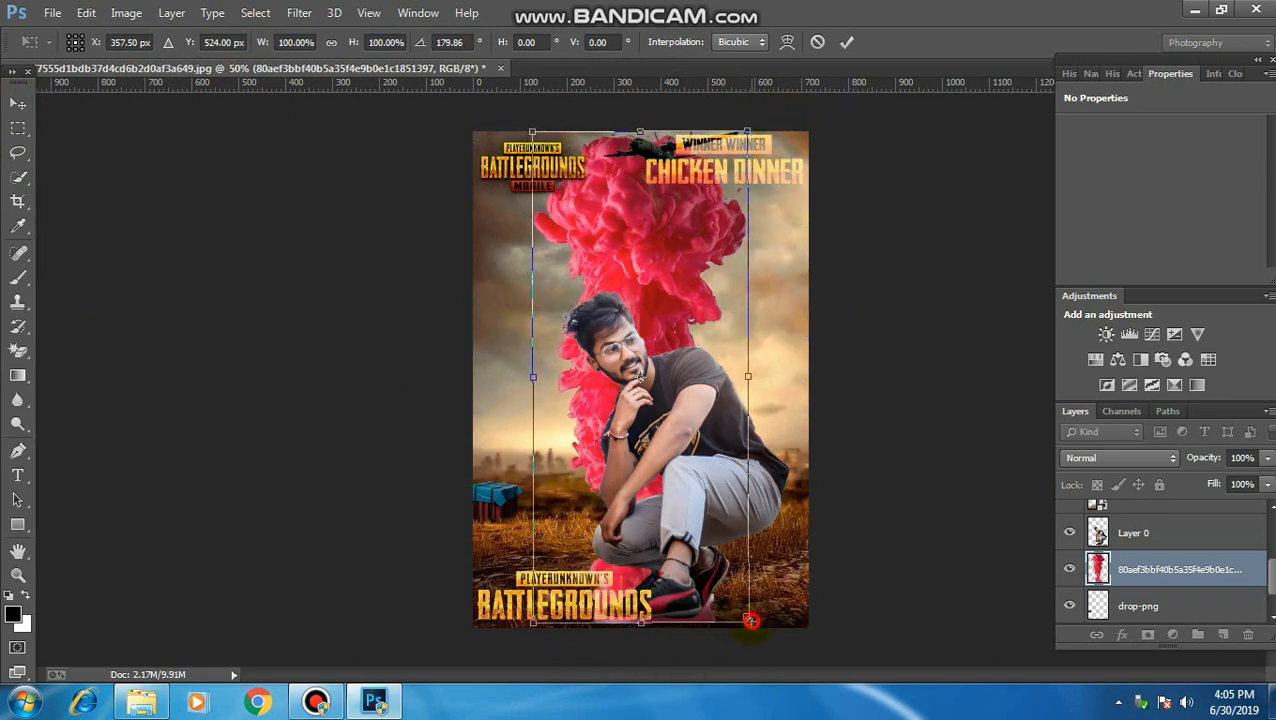
drag(751, 621, 522, 452)
drag(538, 345, 544, 346)
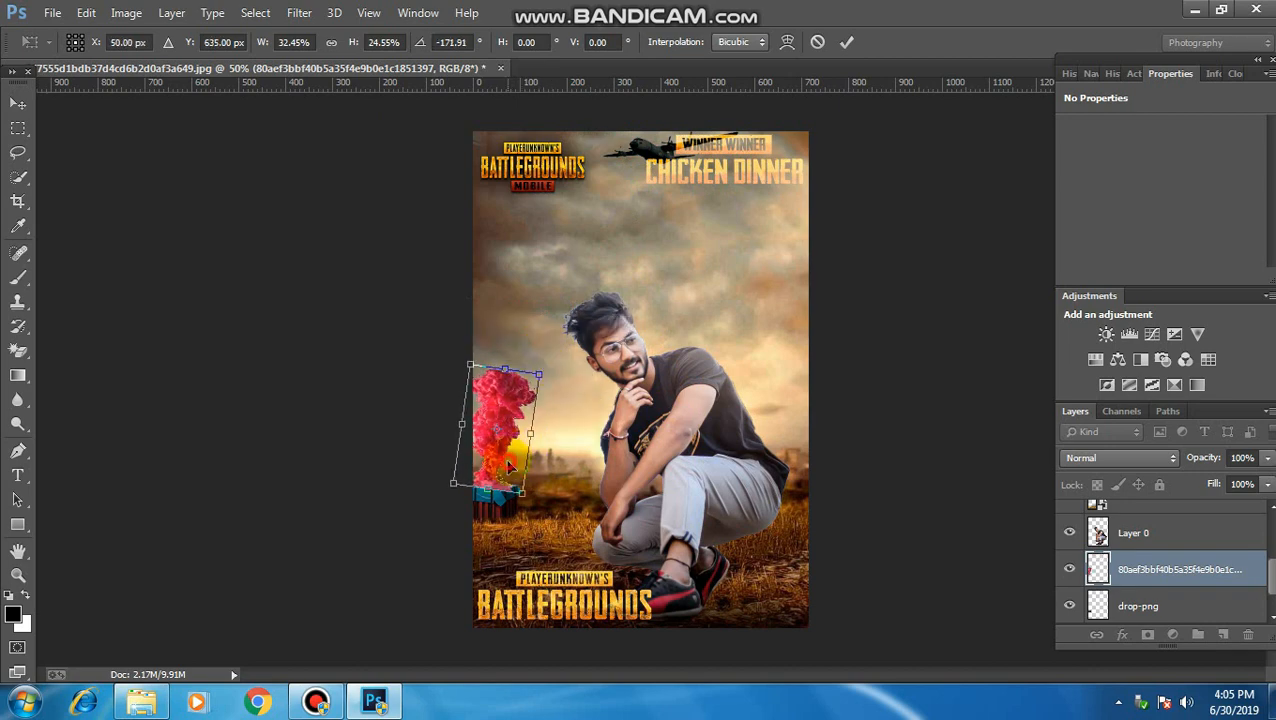
mouse_move(510, 467)
mouse_down()
mouse_move(505, 440)
mouse_move(516, 459)
mouse_up()
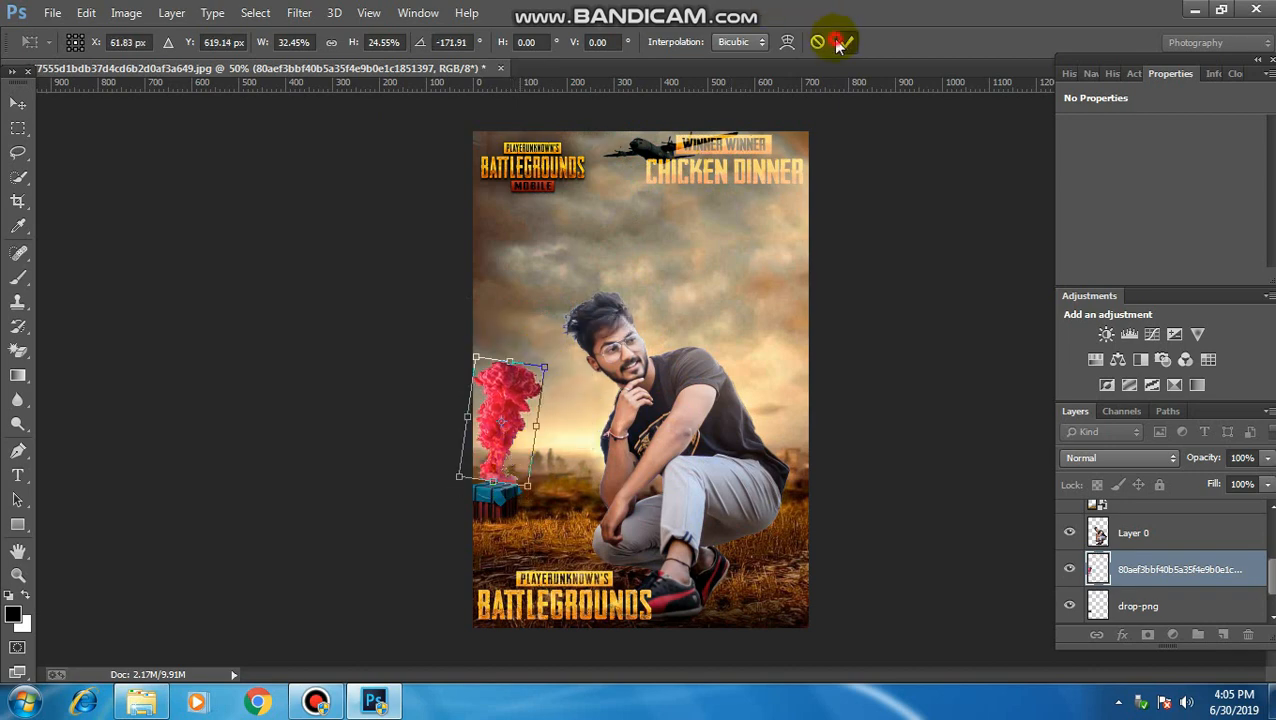
click(840, 42)
click(300, 42)
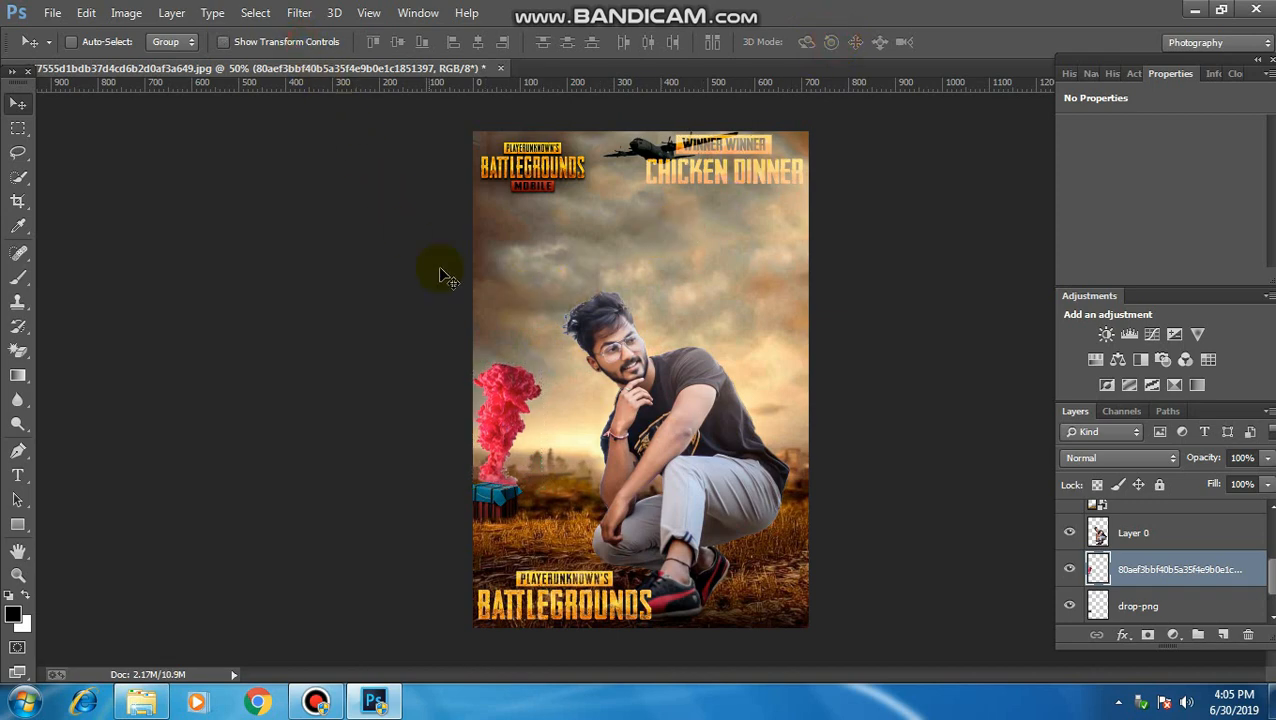
Erase the smoke's wide base and stray side fragments with the 40 px Eraser, narrowing it onto the crate's top
scroll(622, 443, up, 6)
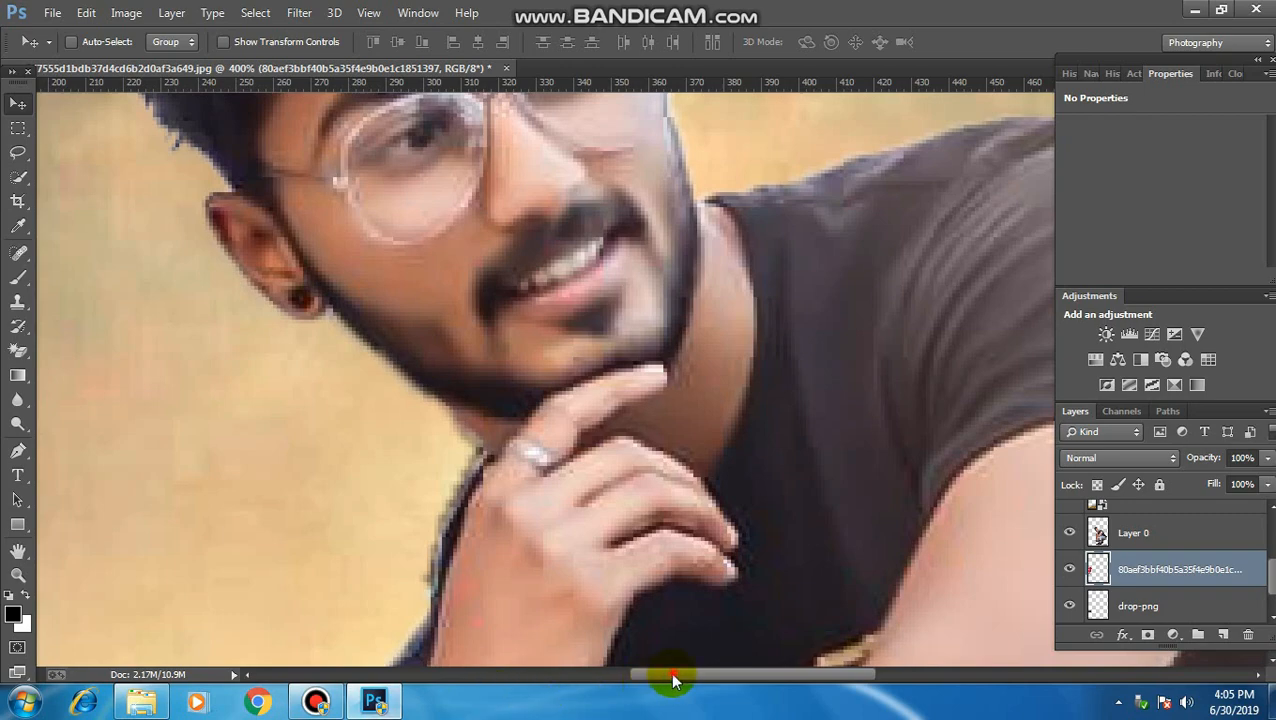
drag(669, 676, 507, 666)
scroll(449, 523, down, 10)
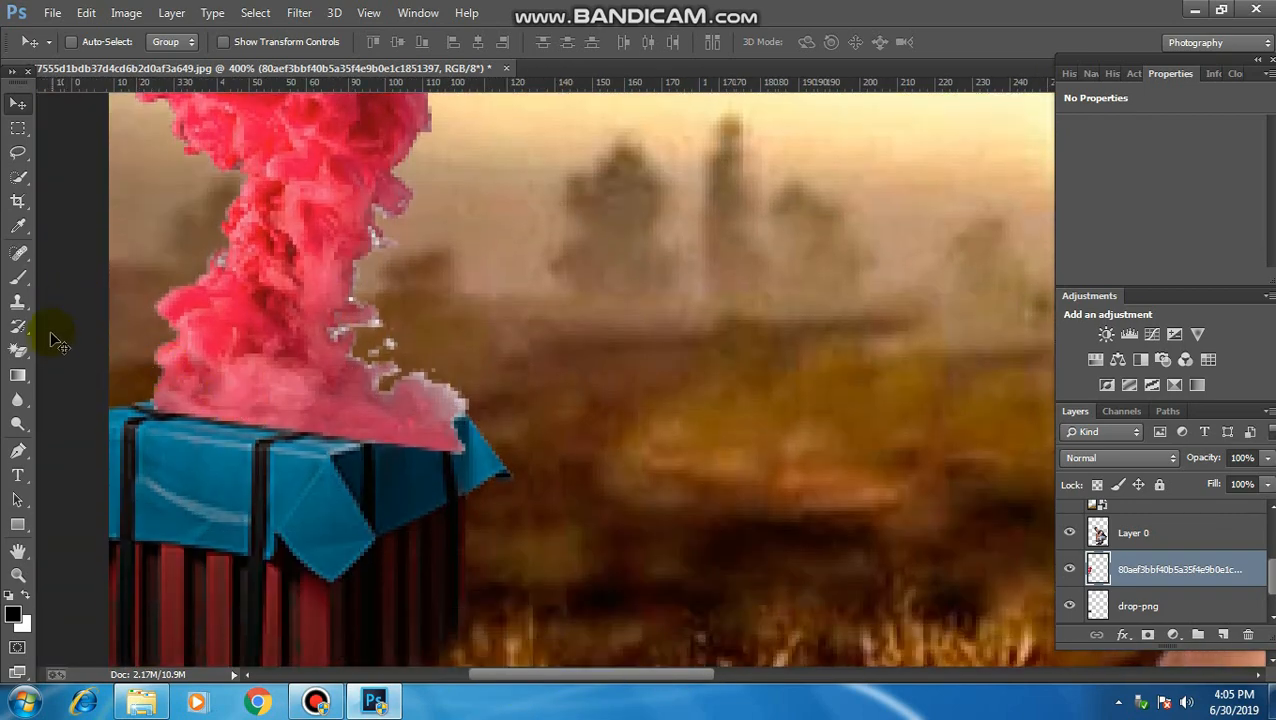
click(18, 350)
right_click(18, 350)
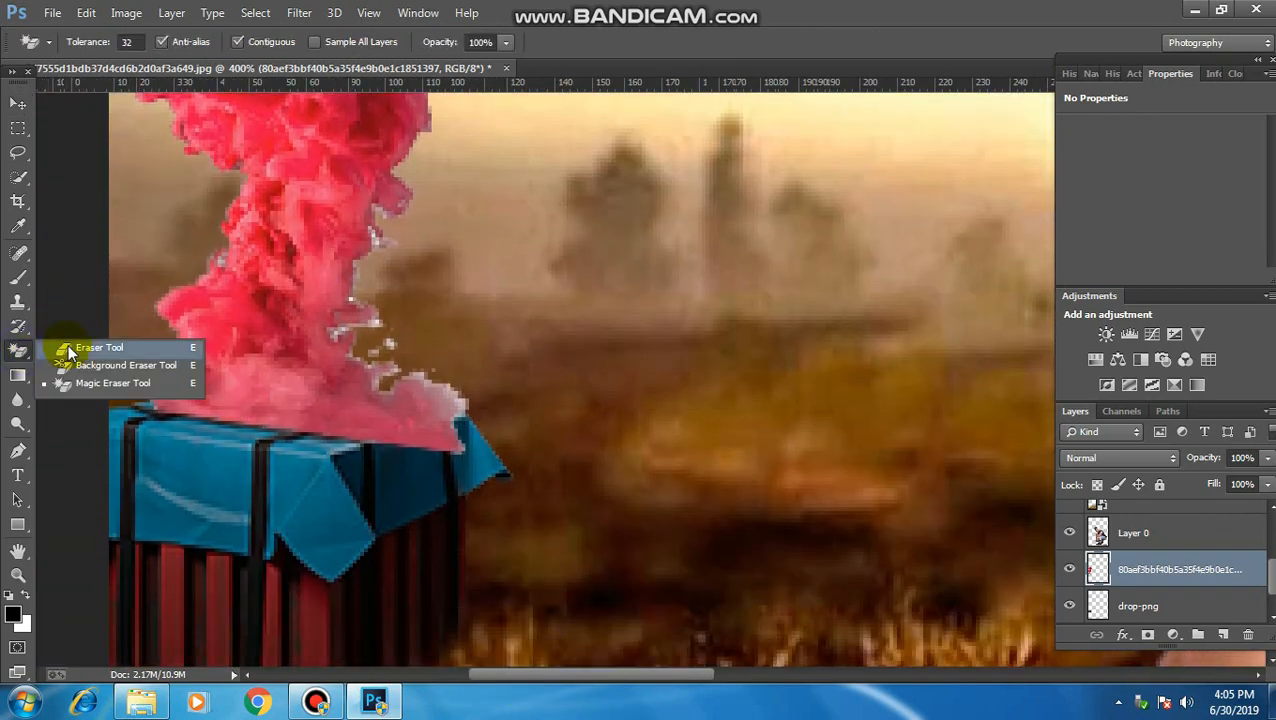
click(80, 350)
mouse_move(568, 392)
mouse_down()
mouse_move(524, 467)
mouse_move(479, 509)
mouse_move(452, 477)
mouse_move(449, 506)
mouse_move(409, 522)
mouse_move(499, 402)
mouse_move(385, 520)
mouse_move(489, 363)
mouse_move(375, 505)
mouse_up()
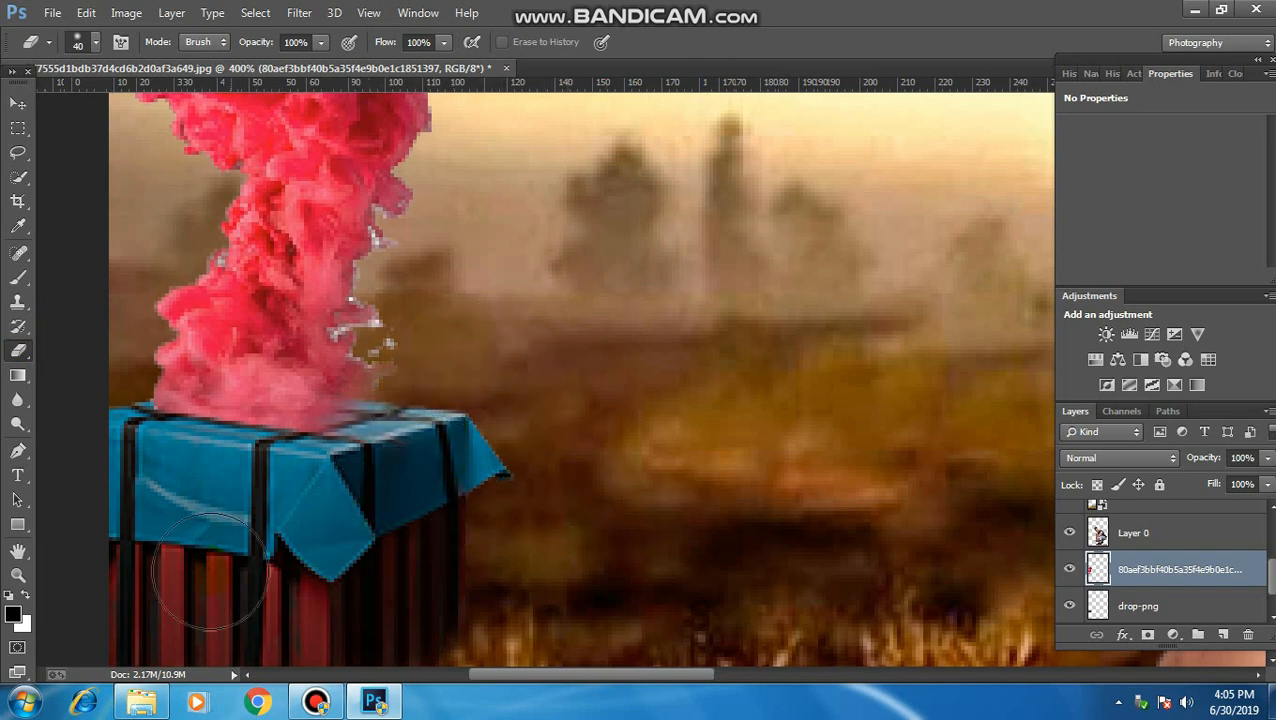
mouse_move(210, 573)
mouse_down()
mouse_move(114, 366)
mouse_move(114, 396)
mouse_move(116, 298)
mouse_move(133, 358)
mouse_move(128, 257)
mouse_move(113, 228)
mouse_move(142, 460)
mouse_move(131, 480)
mouse_move(134, 451)
mouse_move(156, 484)
mouse_move(232, 497)
mouse_move(141, 355)
mouse_move(125, 227)
mouse_move(125, 256)
mouse_move(156, 263)
mouse_up()
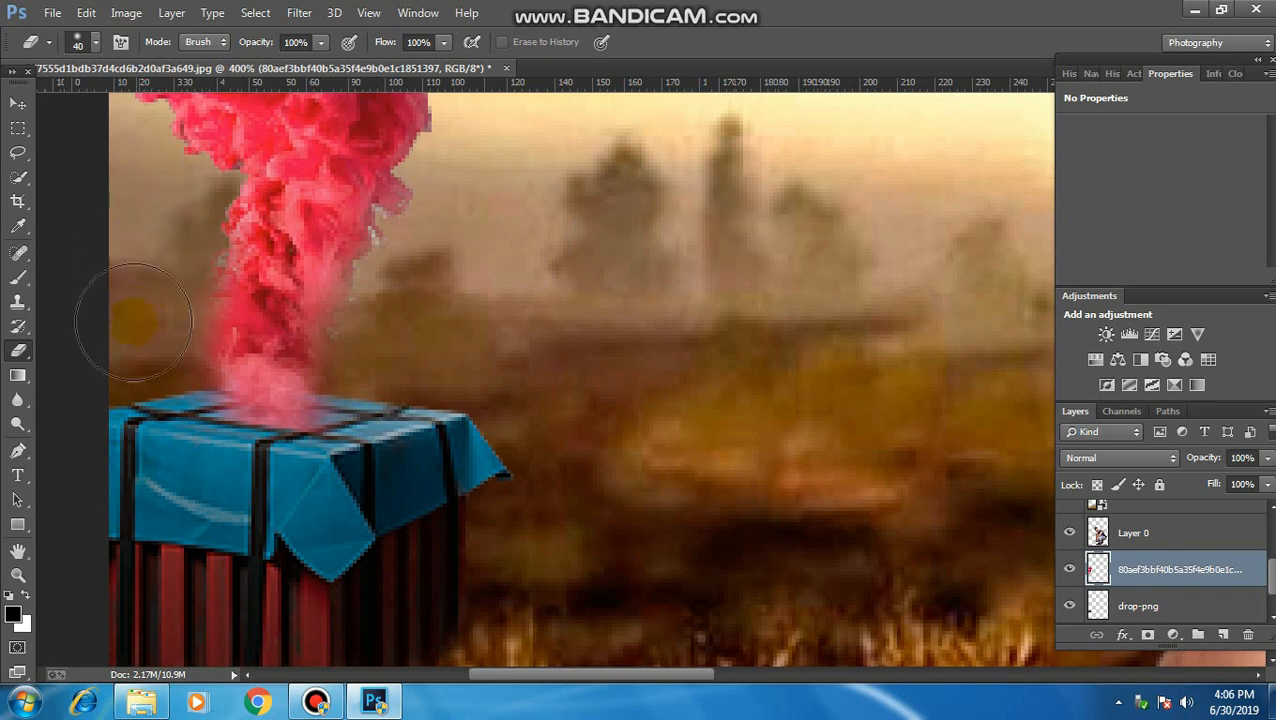
mouse_move(133, 320)
mouse_down()
mouse_move(177, 436)
mouse_move(448, 312)
mouse_up()
scroll(435, 415, down, 6)
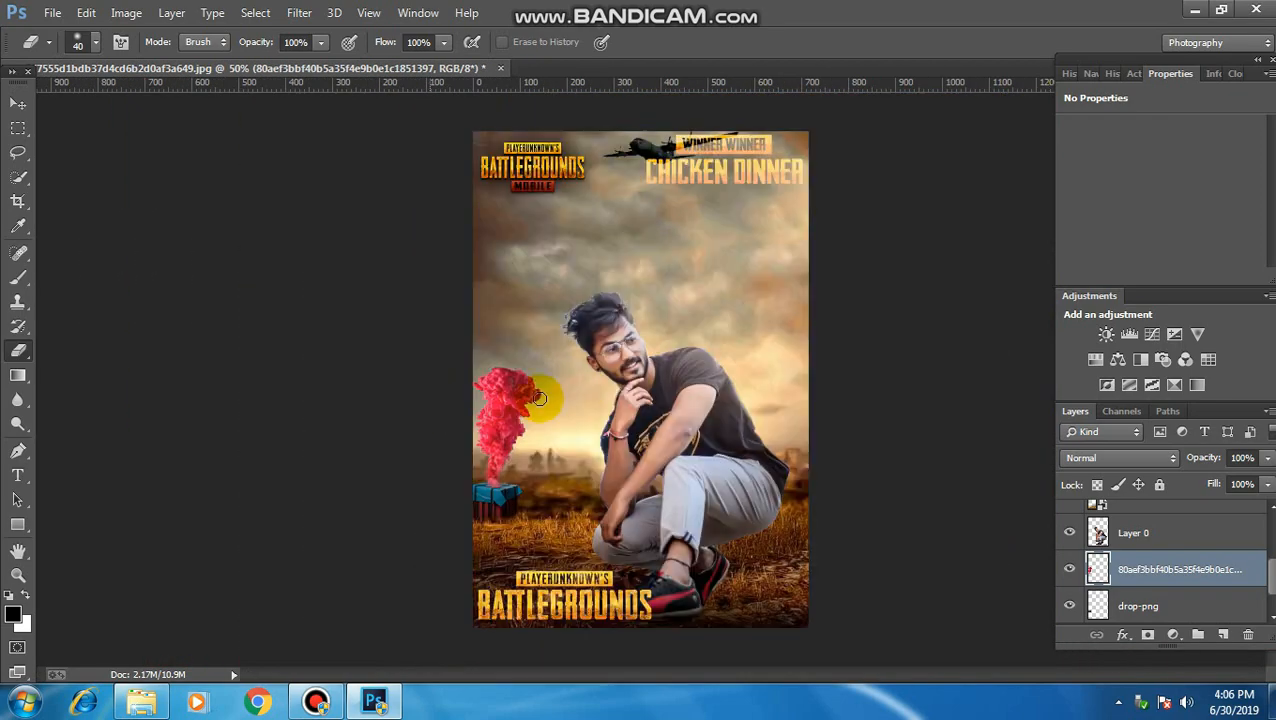
mouse_move(540, 398)
mouse_down()
mouse_move(631, 385)
mouse_move(773, 419)
mouse_up()
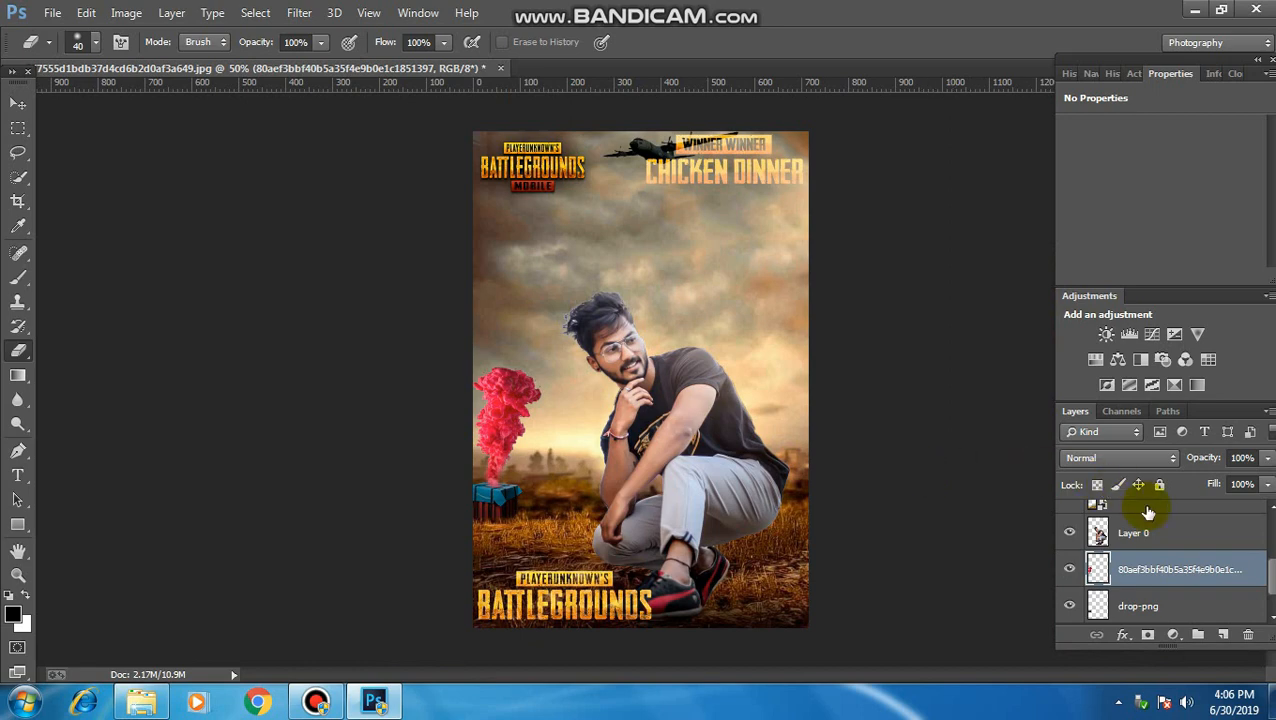
click(12, 105)
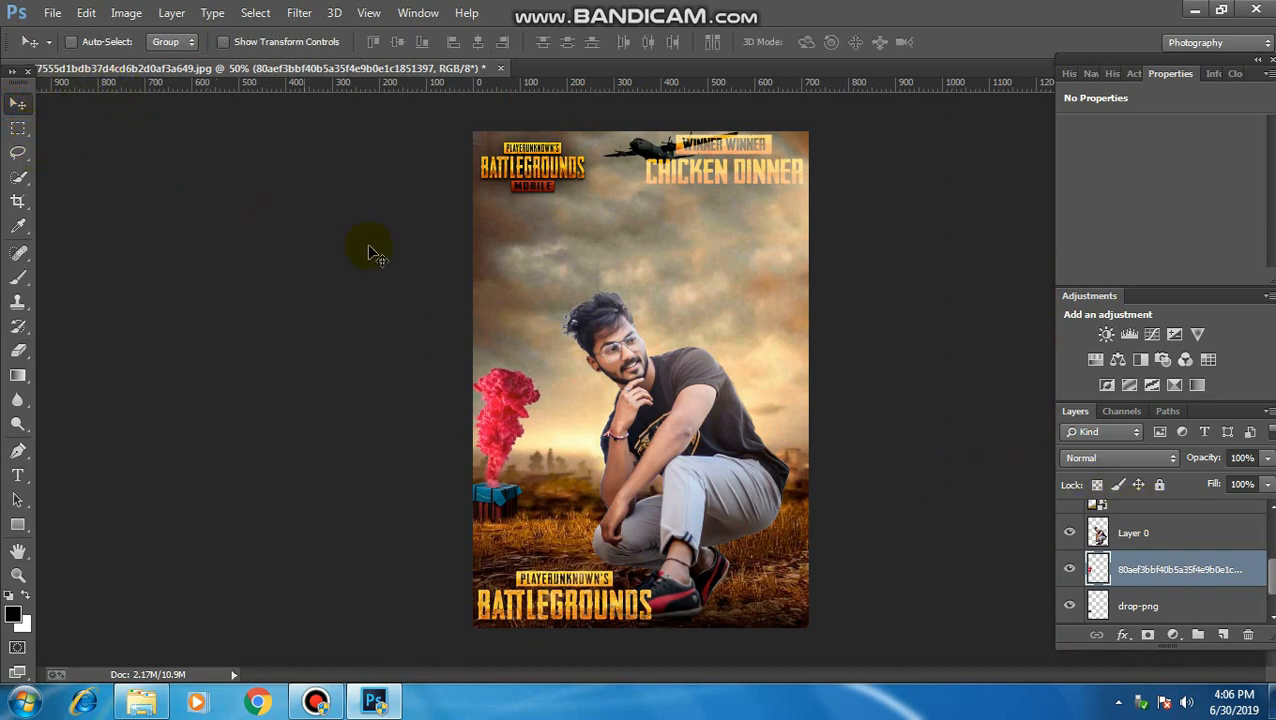
Soften the red smoke layer with a light Gaussian Blur
click(302, 12)
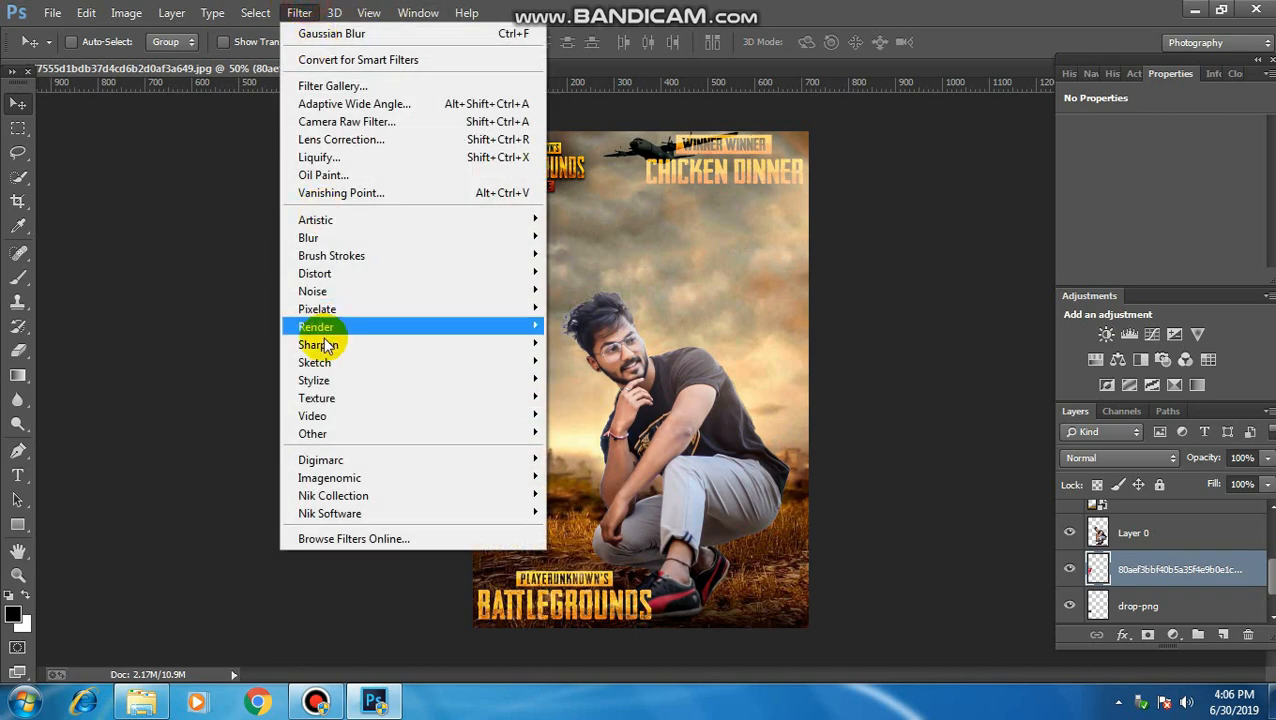
mouse_move(354, 242)
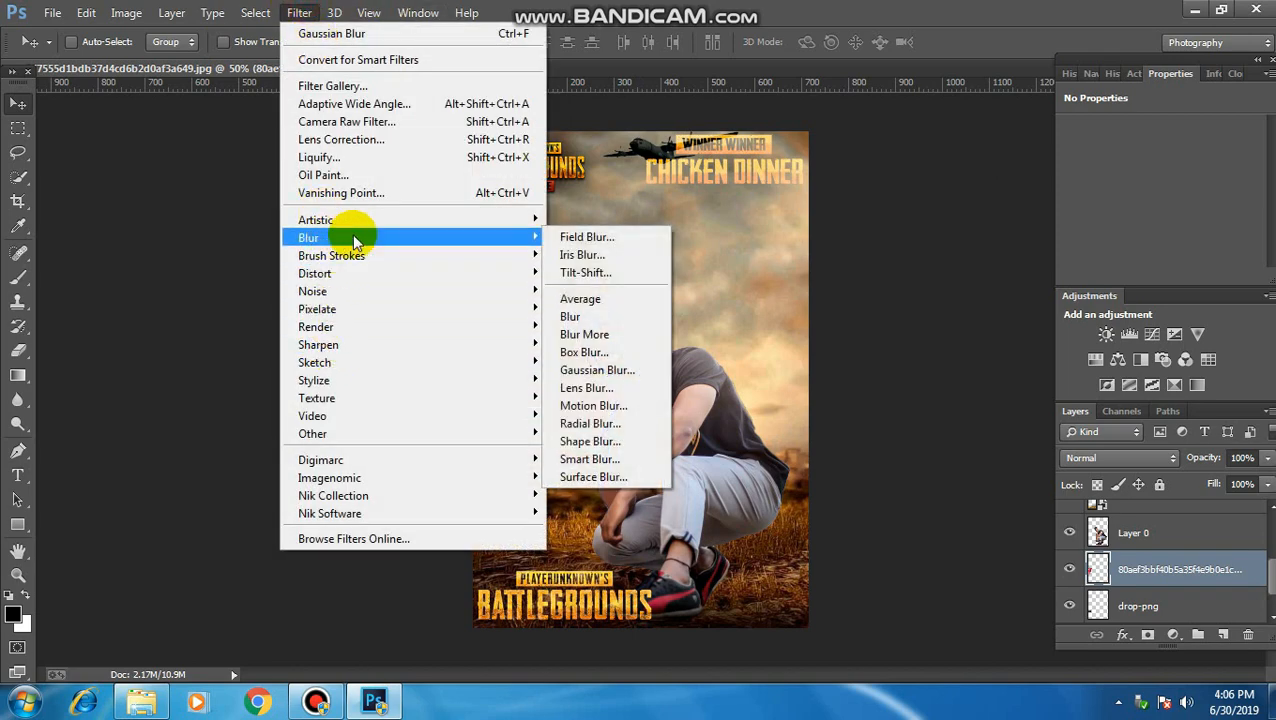
click(600, 370)
drag(585, 145, 877, 101)
drag(845, 375, 838, 372)
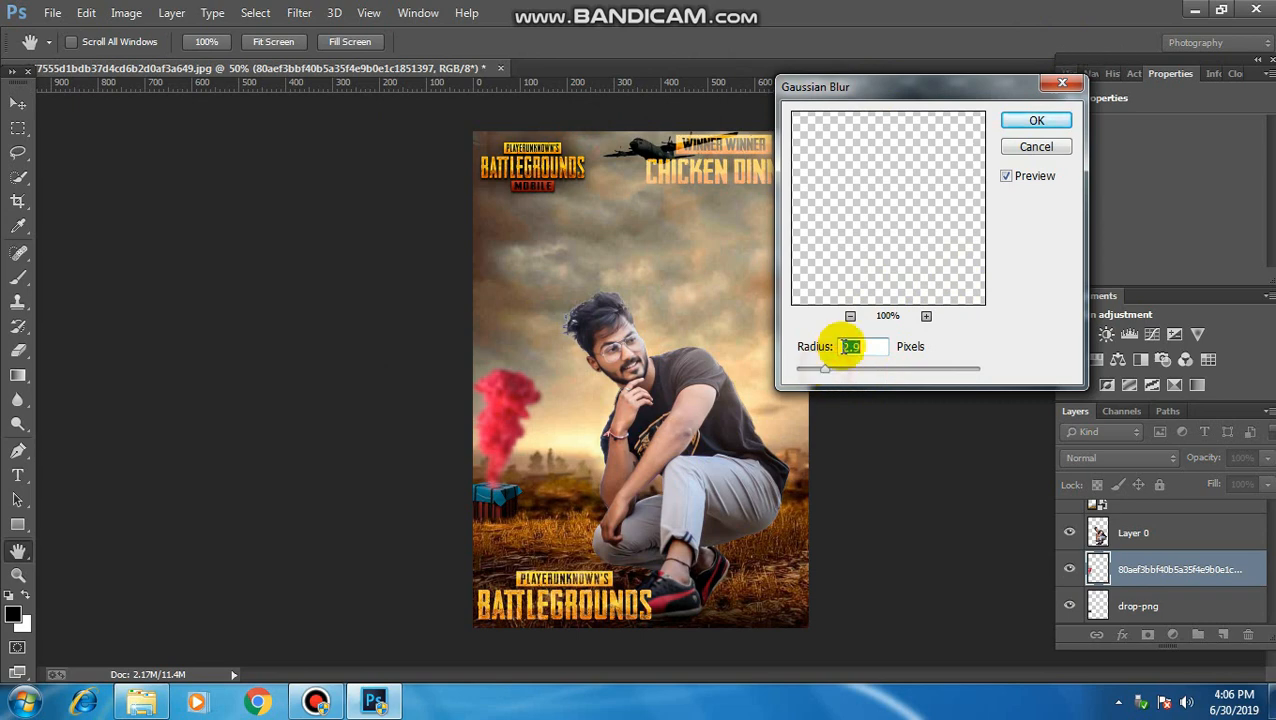
click(1036, 120)
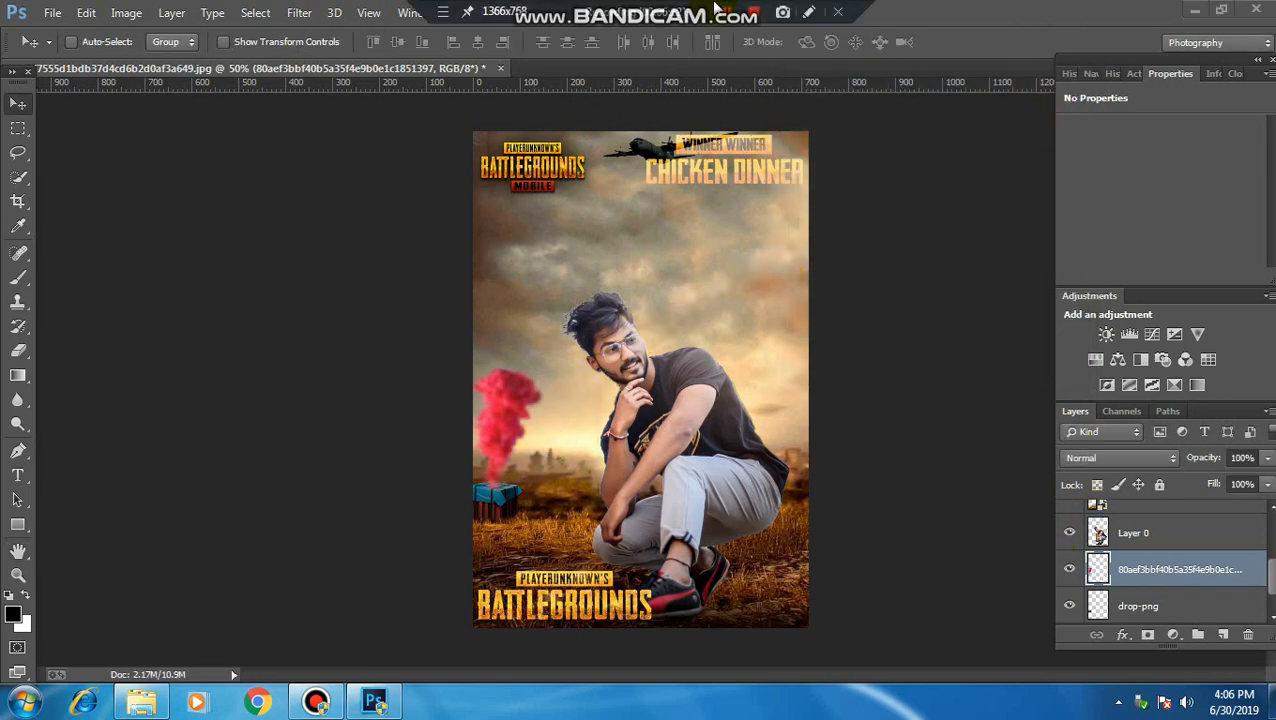
Place the GUN-PNG image as an embedded object beneath the man's layer
scroll(1160, 570, up, 3)
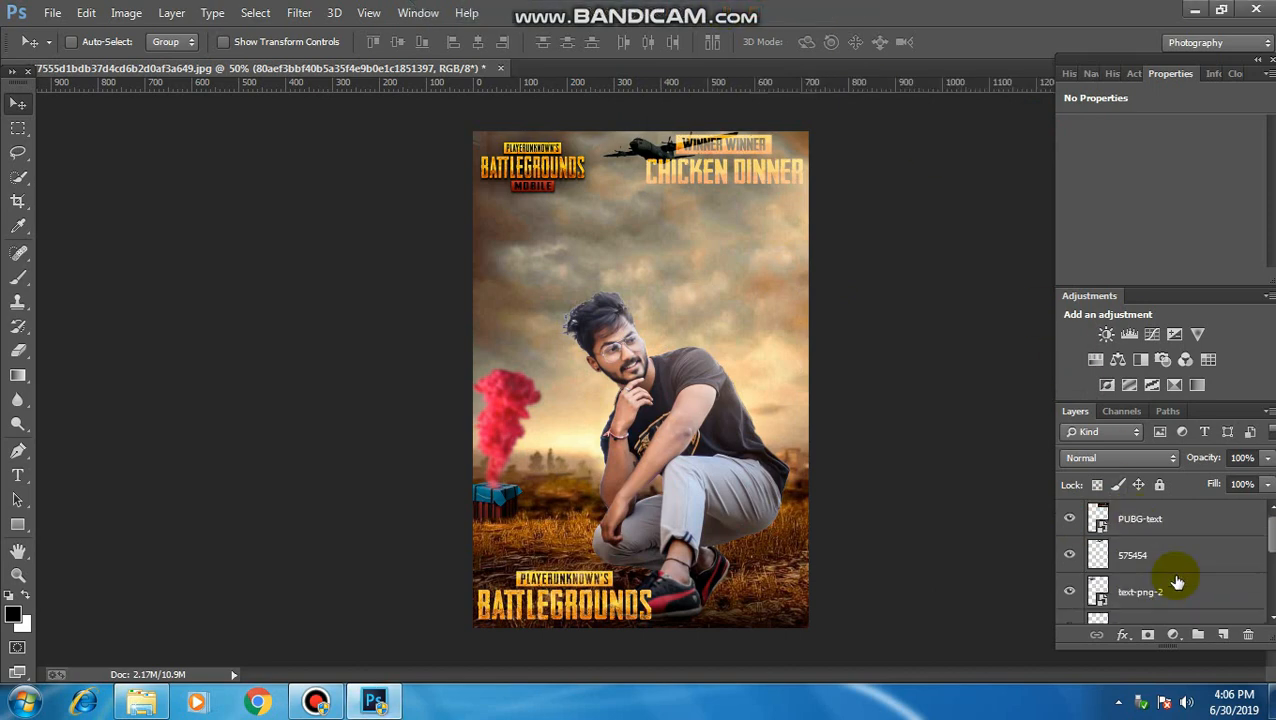
click(58, 11)
click(123, 280)
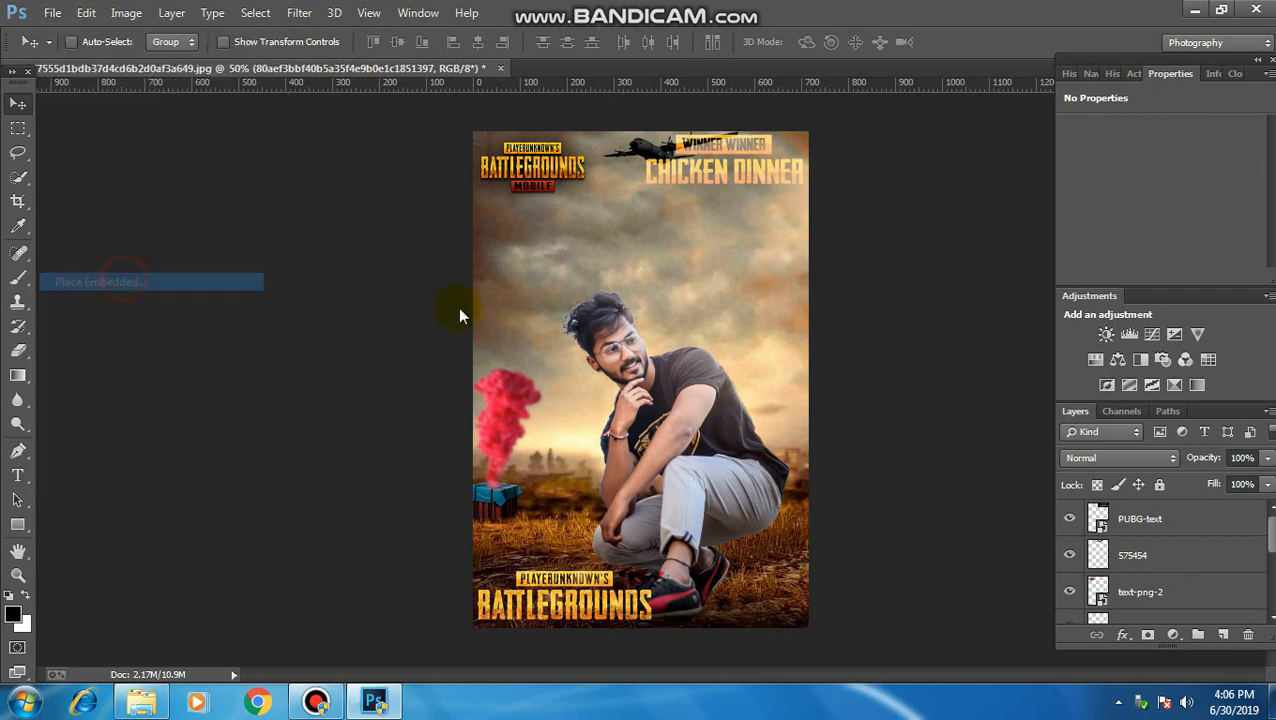
click(1038, 168)
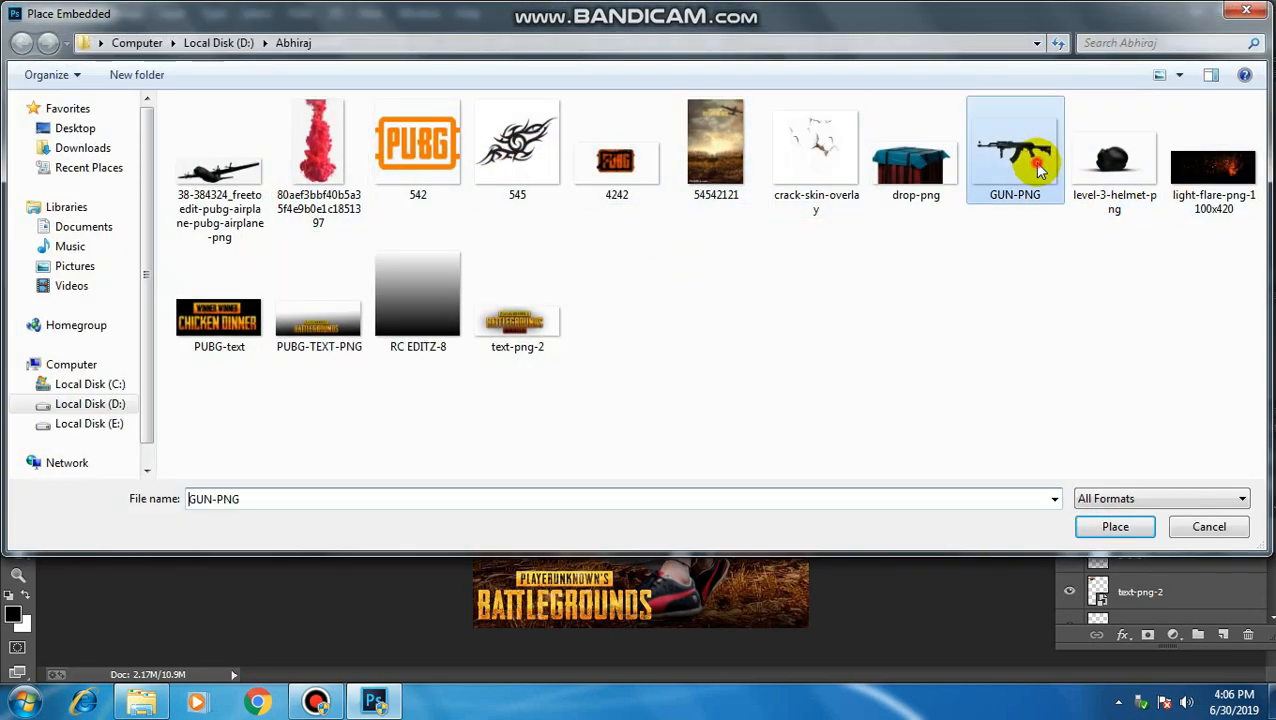
click(1122, 524)
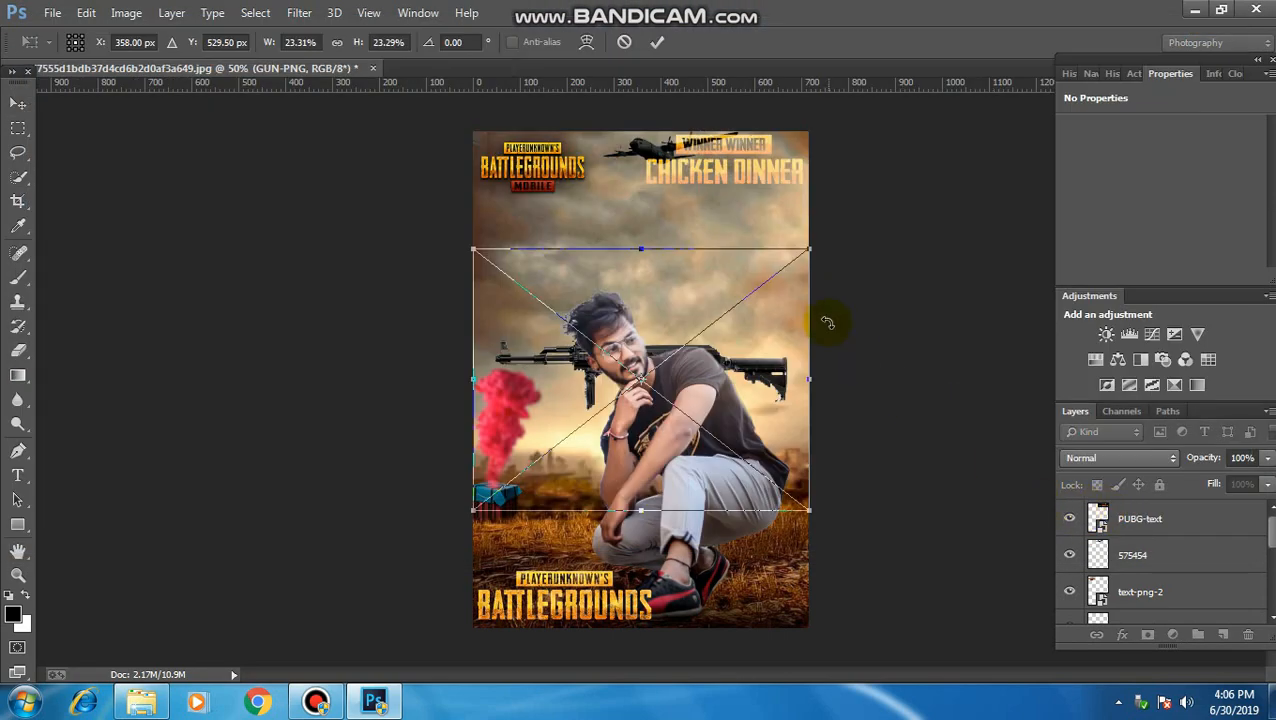
right_click(795, 298)
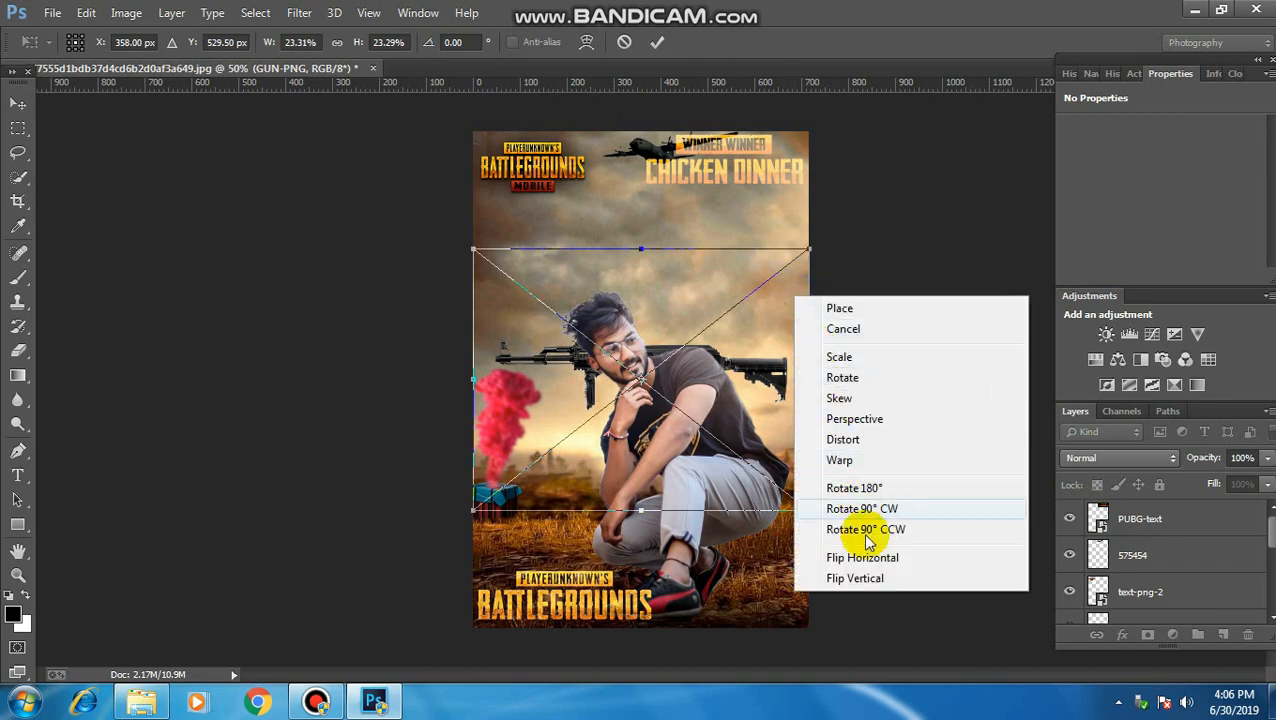
click(868, 577)
right_click(772, 380)
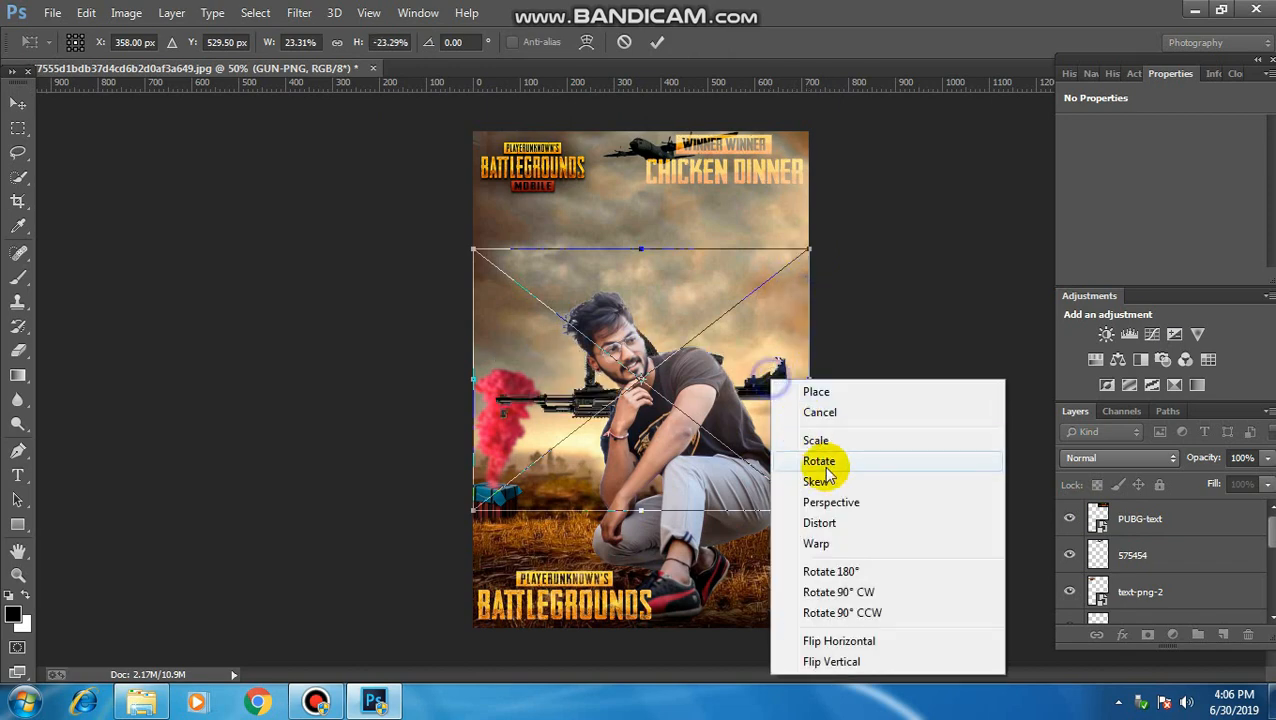
click(845, 642)
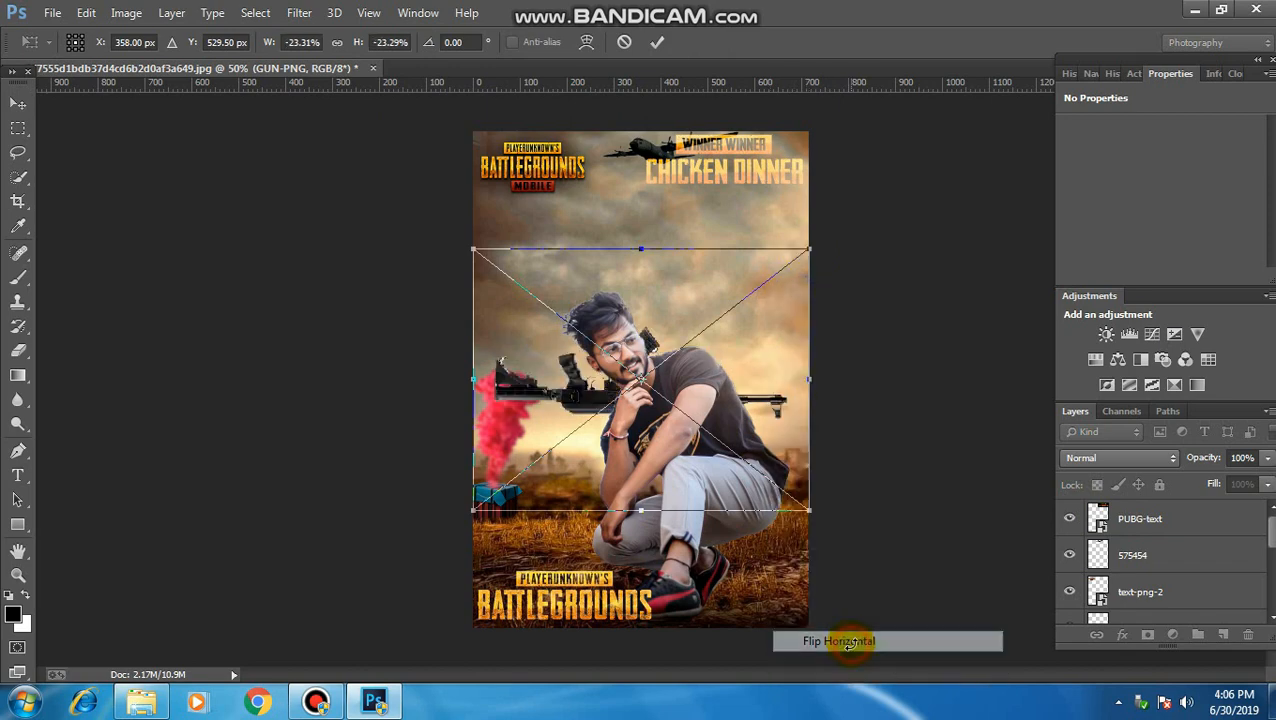
right_click(763, 334)
click(843, 594)
right_click(748, 385)
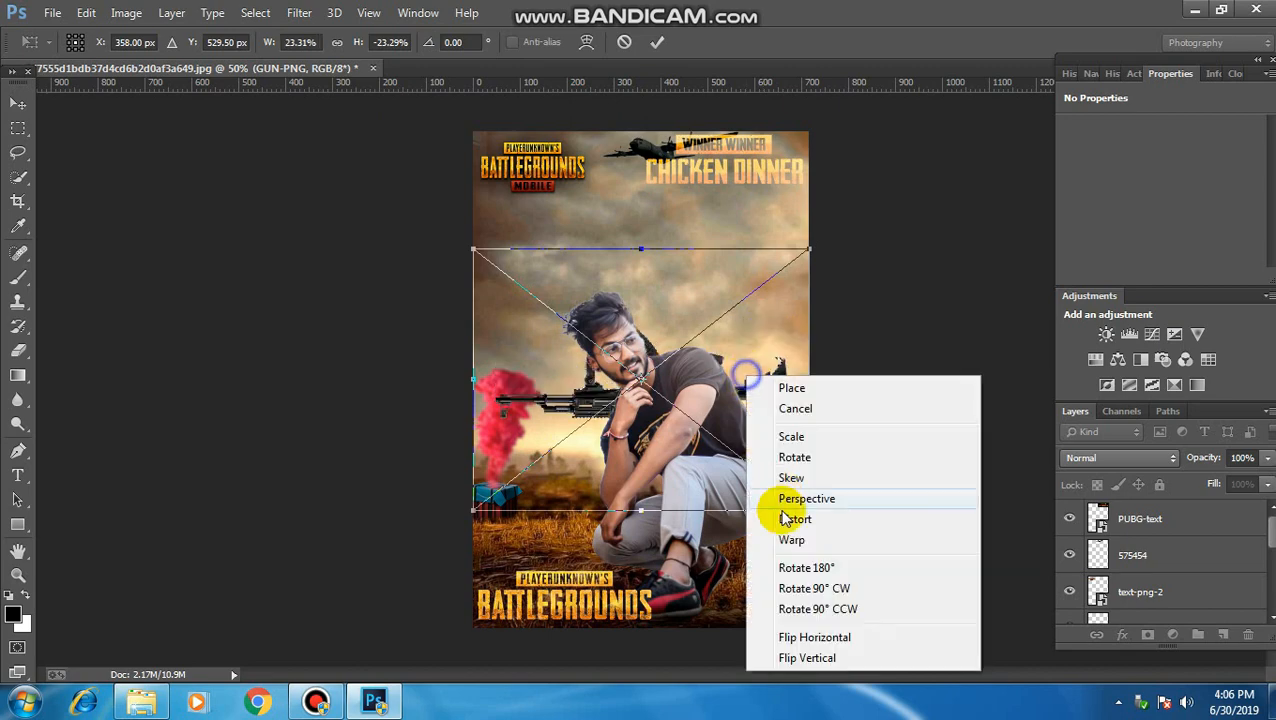
click(815, 660)
Rotate the gun to 61.16°, move it behind the man's shoulder and flip it horizontally
drag(815, 221, 860, 450)
drag(690, 350, 722, 334)
right_click(723, 335)
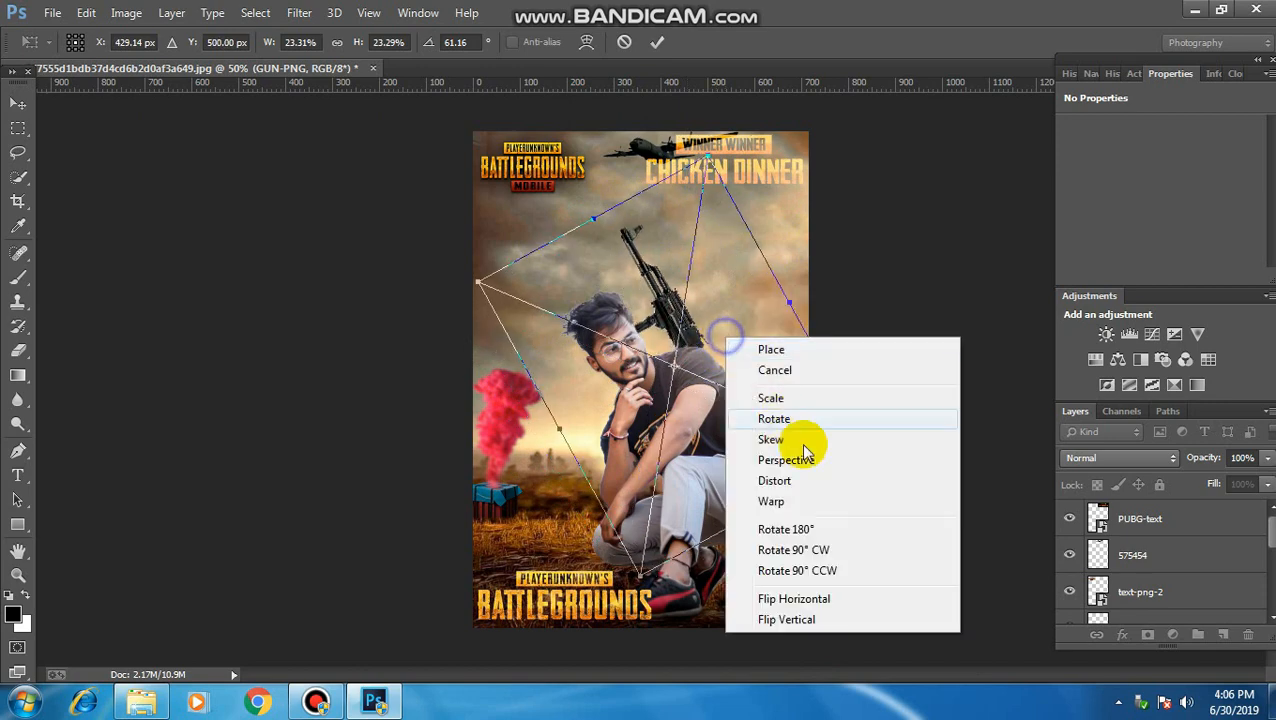
click(826, 600)
Rotate the gun to -112.72°, scale it to 17.57% by -18.58%, and position it behind the man's shoulder with its barrel pointing up
drag(815, 198, 620, 101)
drag(740, 425, 790, 440)
drag(915, 488, 812, 424)
drag(743, 396, 767, 394)
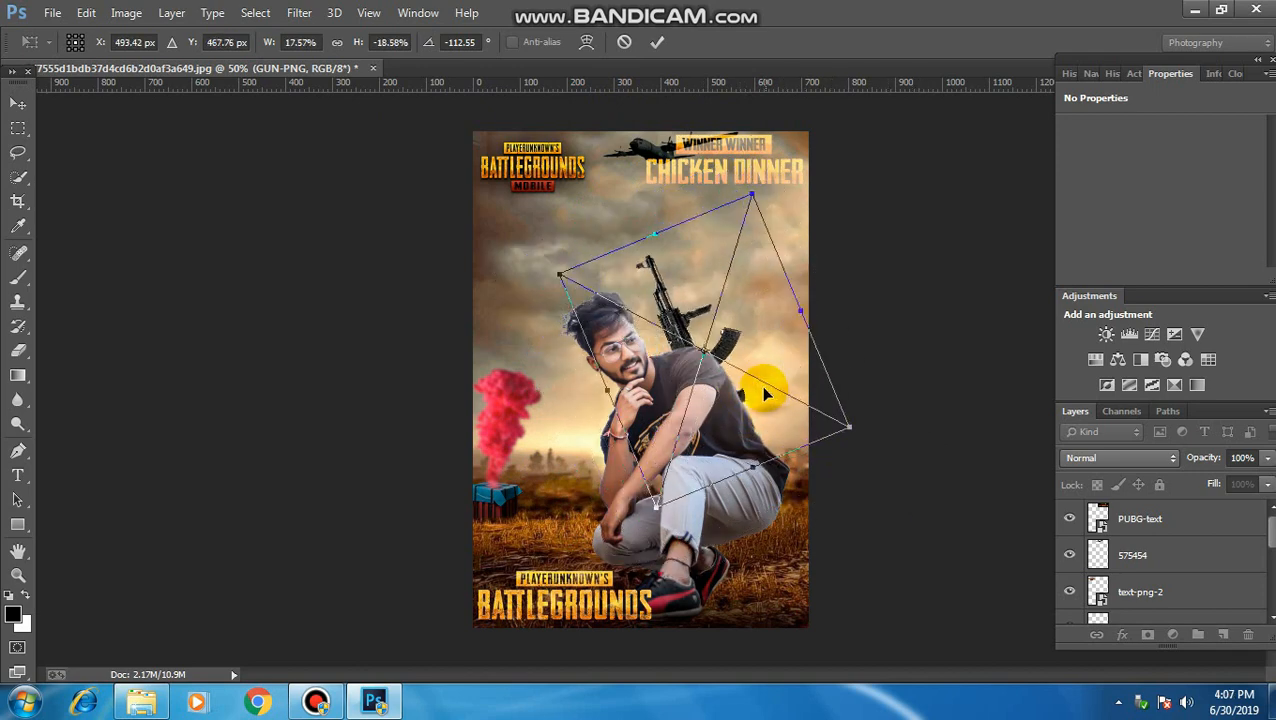
mouse_move(783, 173)
mouse_down()
mouse_move(778, 200)
mouse_move(768, 160)
mouse_up()
drag(762, 375, 755, 380)
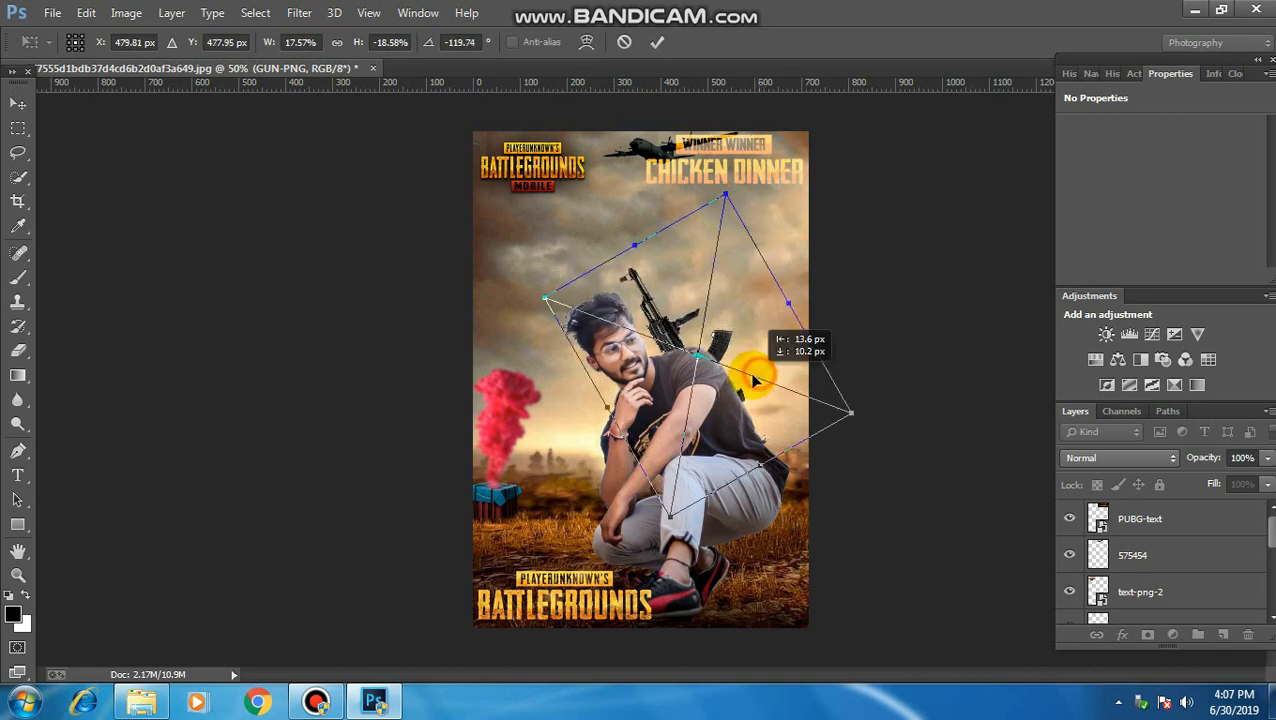
drag(757, 178, 779, 185)
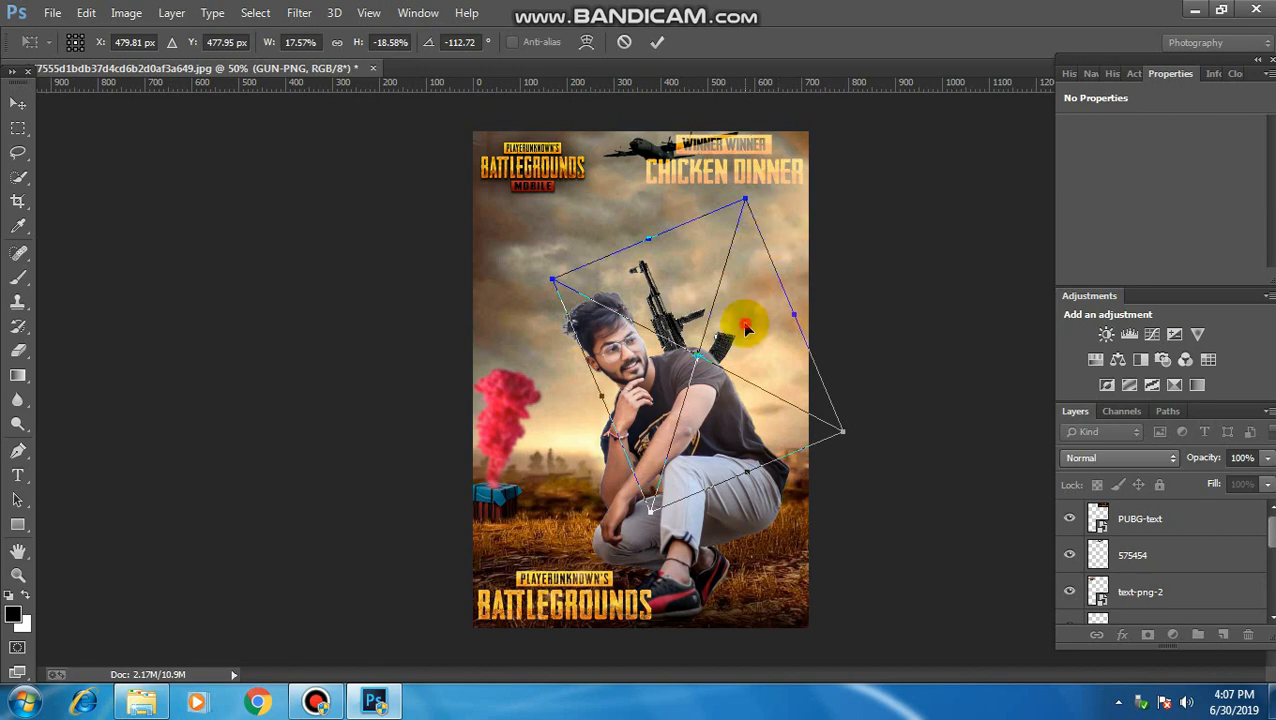
drag(740, 313, 752, 338)
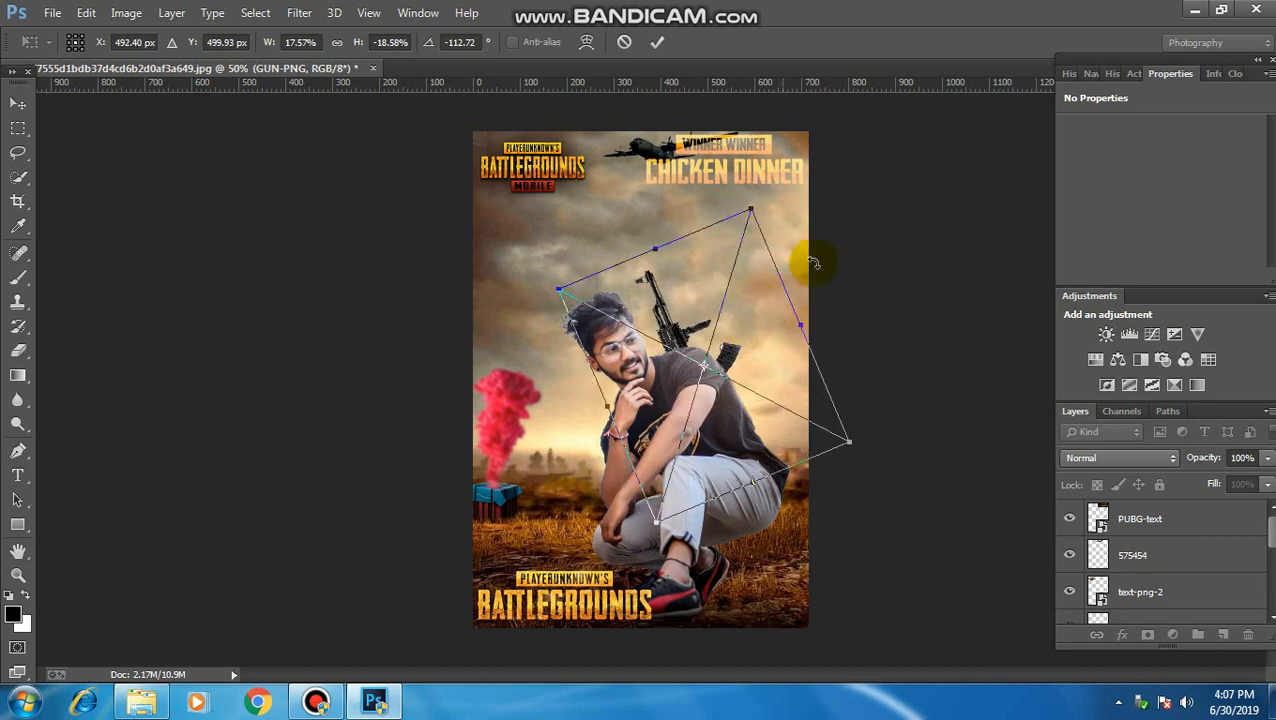
Nudge the gun left and up against the man's back, commit the placement, and fine-tune its position to X 332 px, Y 287 px
key(Left)
key(Left)
key(Left)
key(Left)
key(Left)
key(Left)
key(Left)
key(Left)
key(Left)
key(Left)
key(Left)
key(Left)
key(Up)
key(Up)
key(Up)
key(Up)
key(Up)
key(Up)
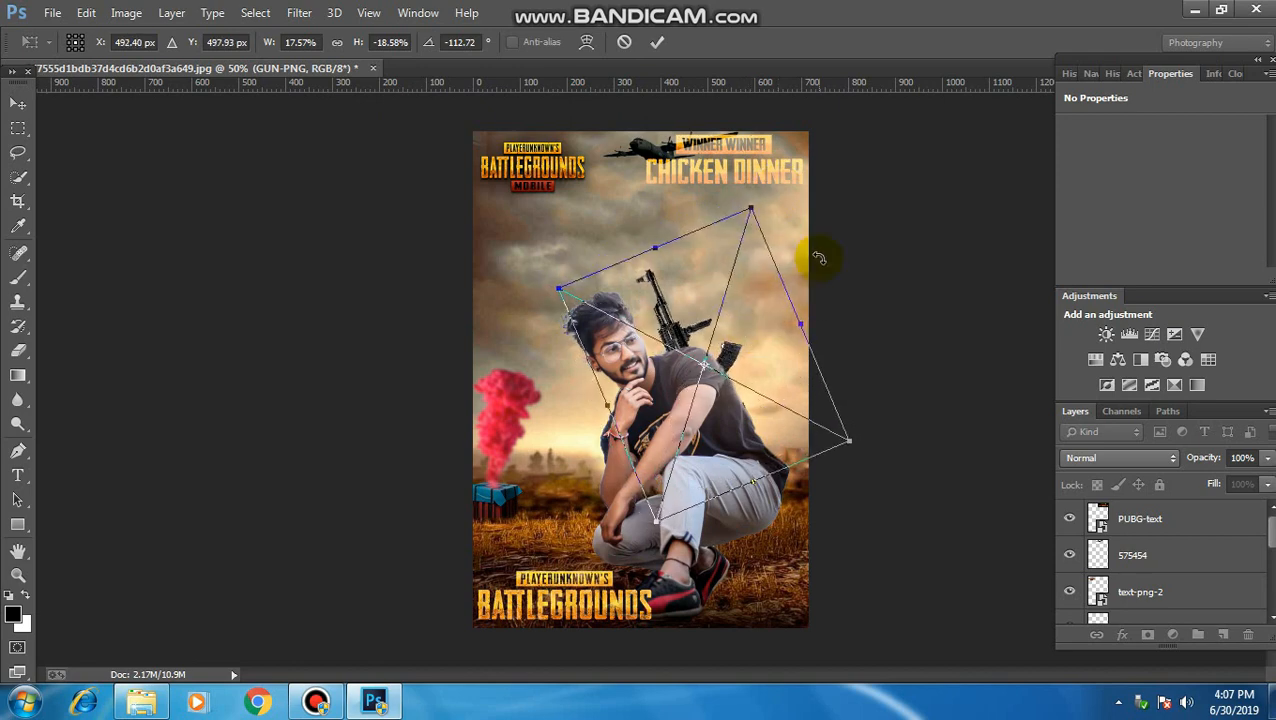
key(Left)
key(Left)
key(Left)
key(Left)
key(Up)
key(Up)
key(Up)
key(Up)
key(Up)
key(Up)
key(Up)
key(Up)
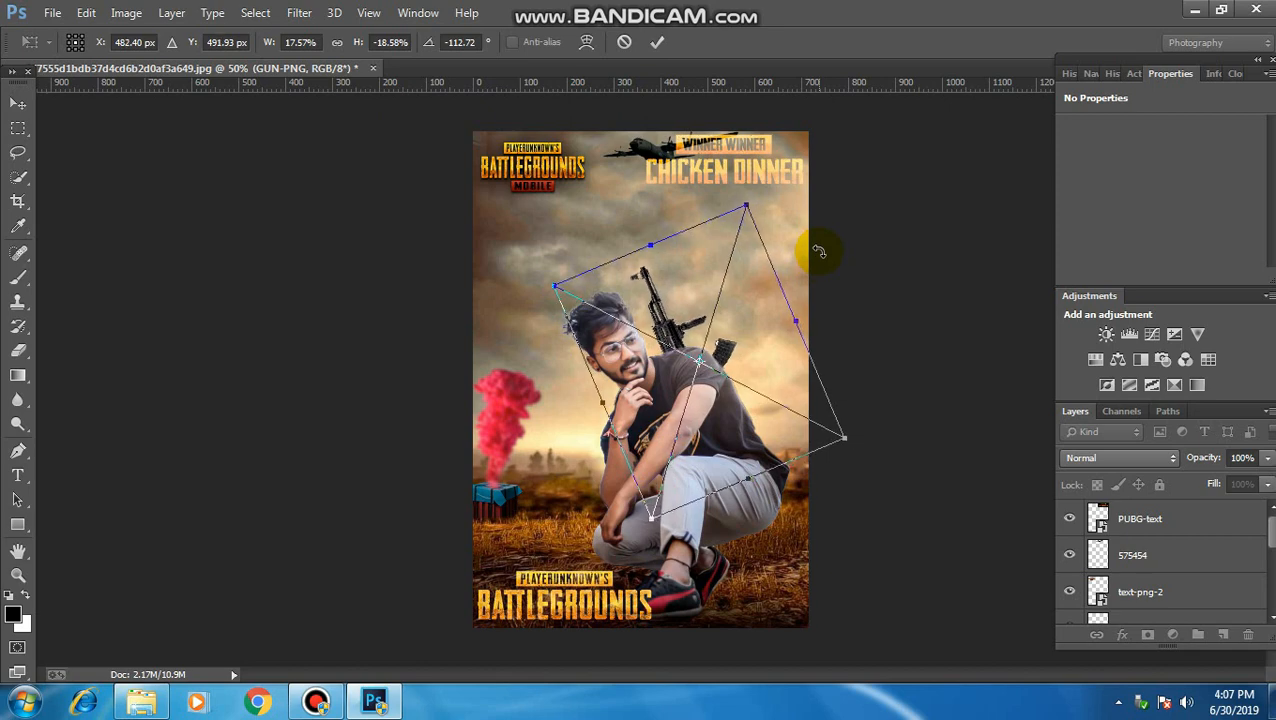
click(658, 44)
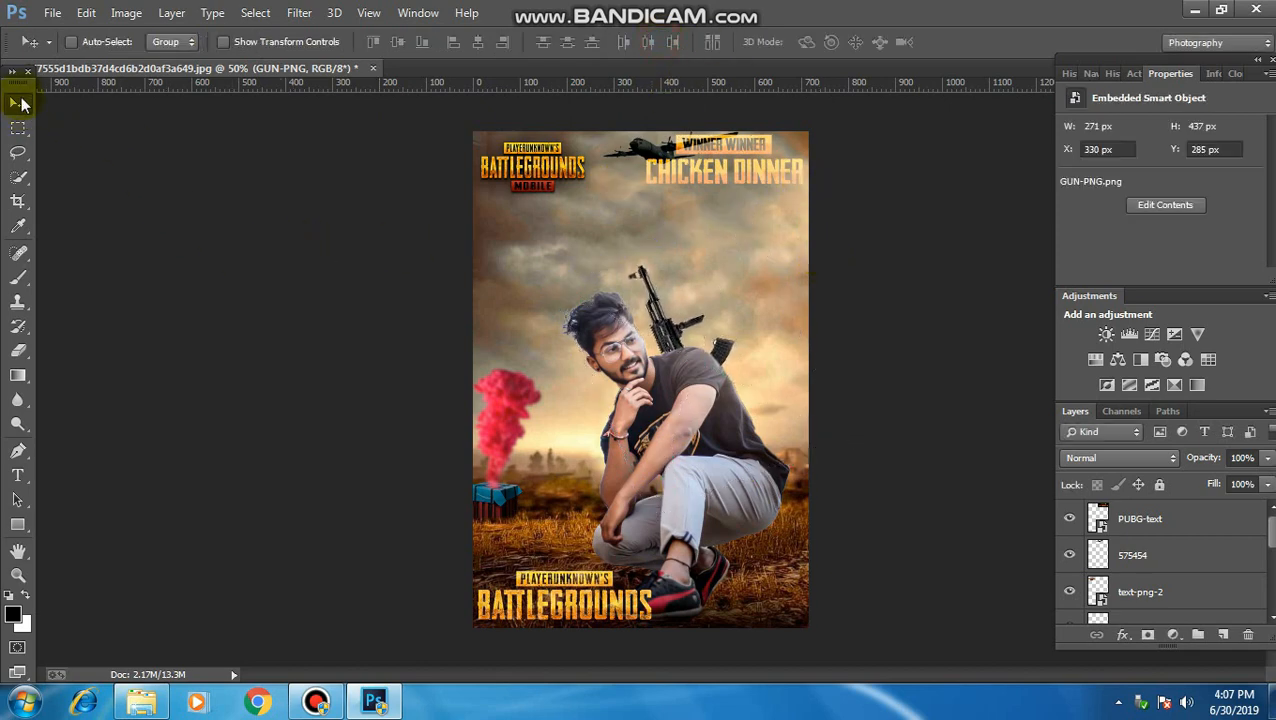
key(Down)
key(Right)
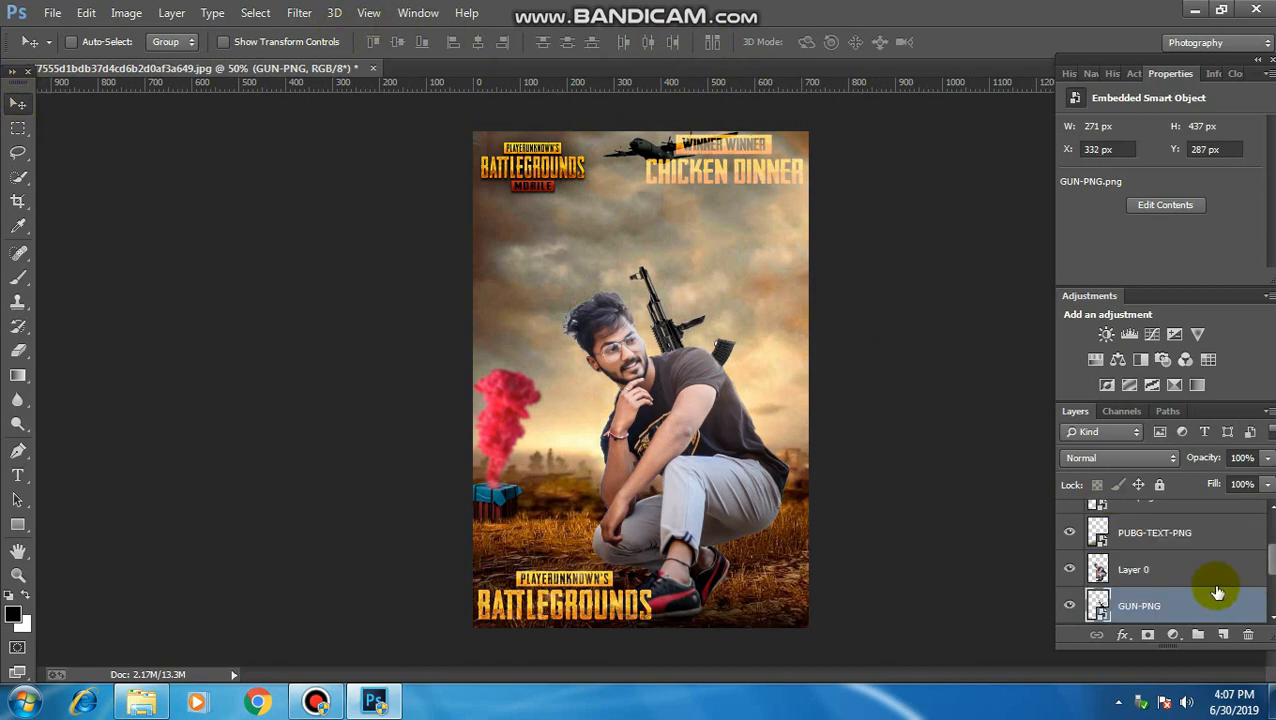
Place the level-3-helmet-png image as an embedded object above the GUN-PNG layer
click(56, 12)
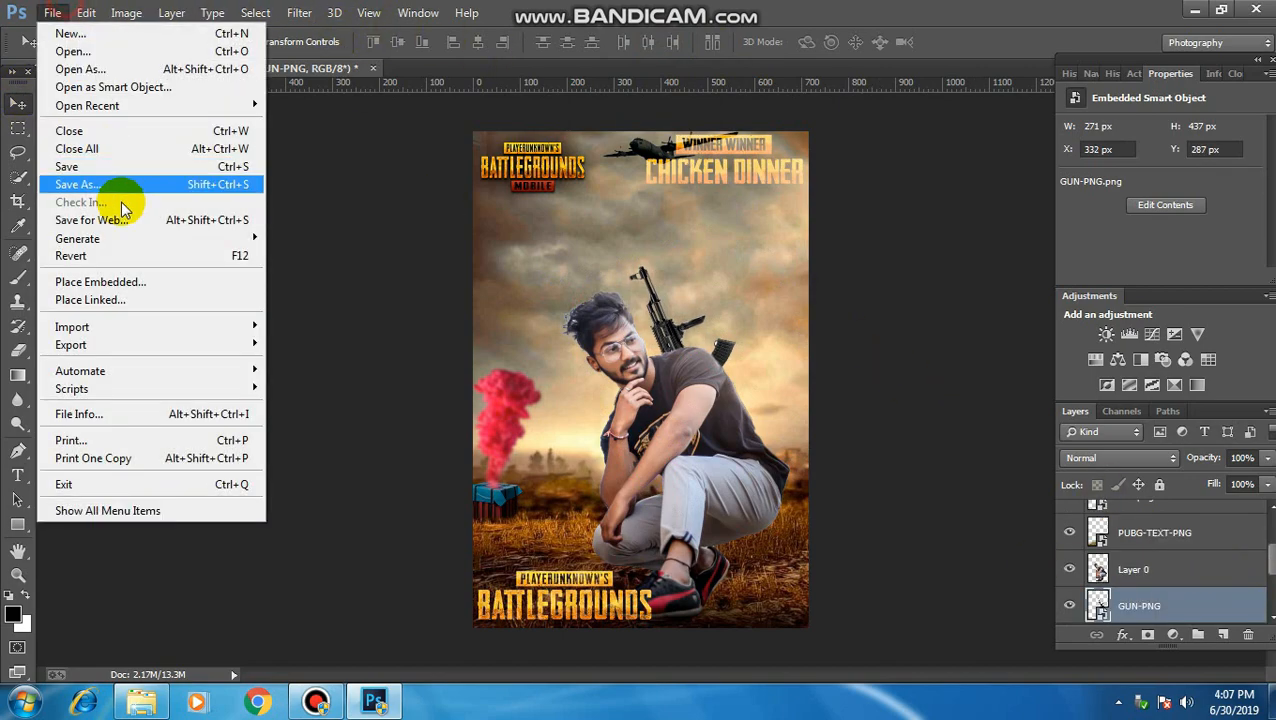
click(120, 280)
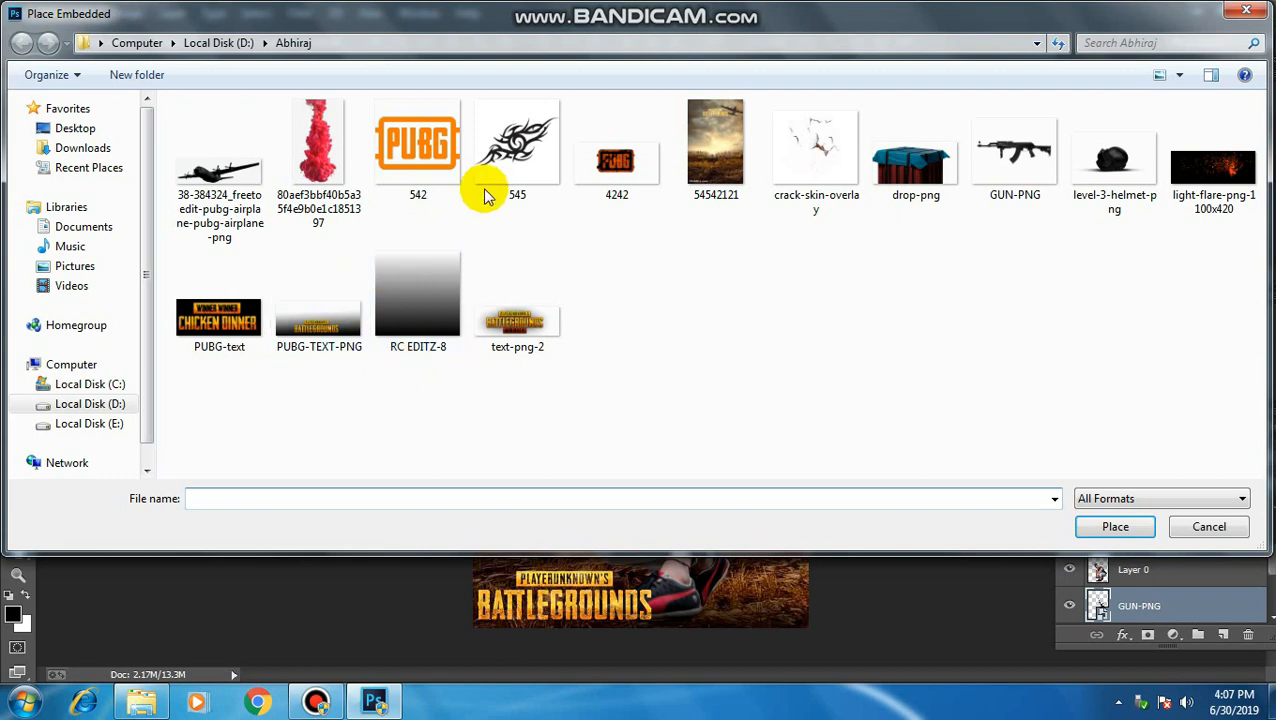
click(1133, 172)
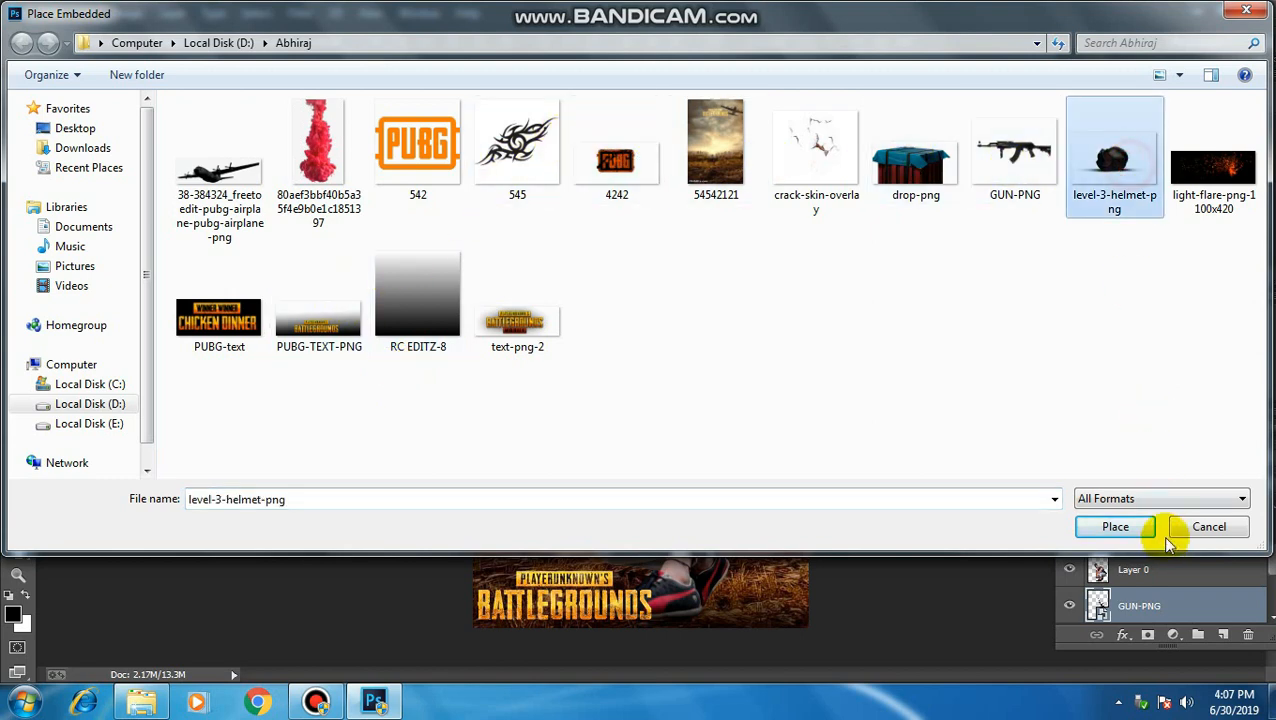
click(1127, 526)
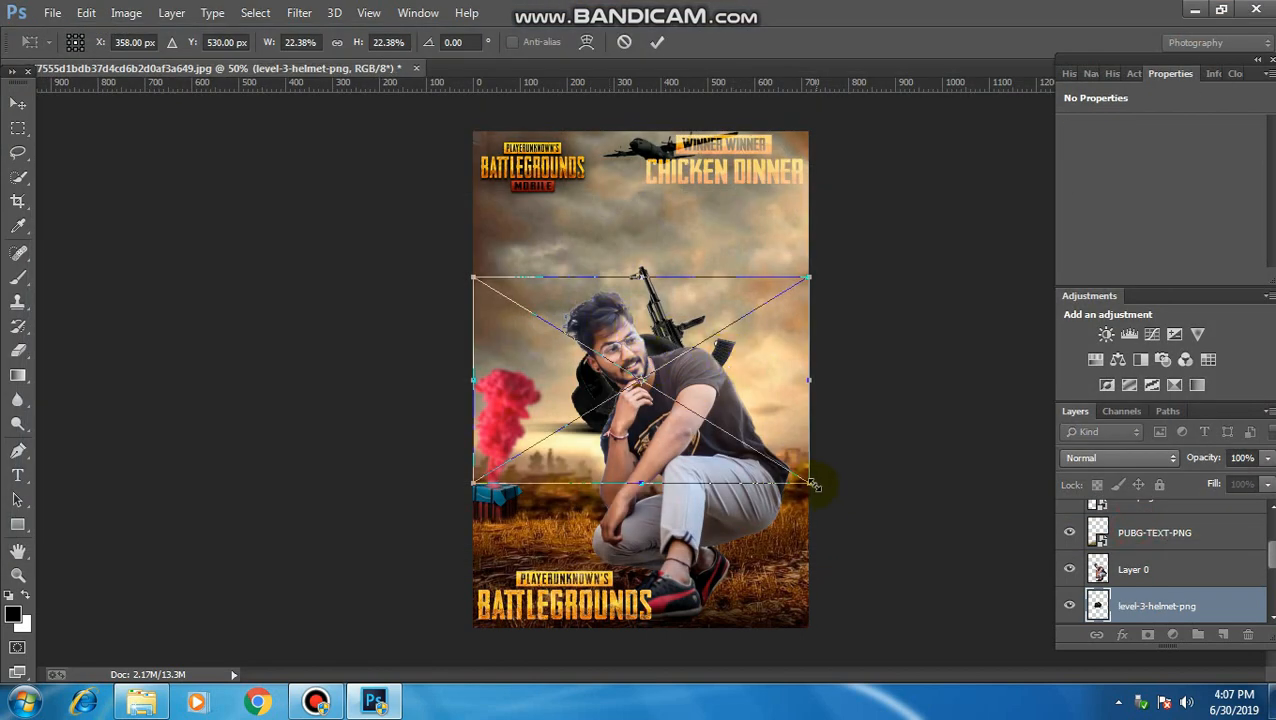
Scale the helmet to 11.97% by 13.33% and move it onto the ground behind the man's lowered knee
drag(813, 484, 622, 566)
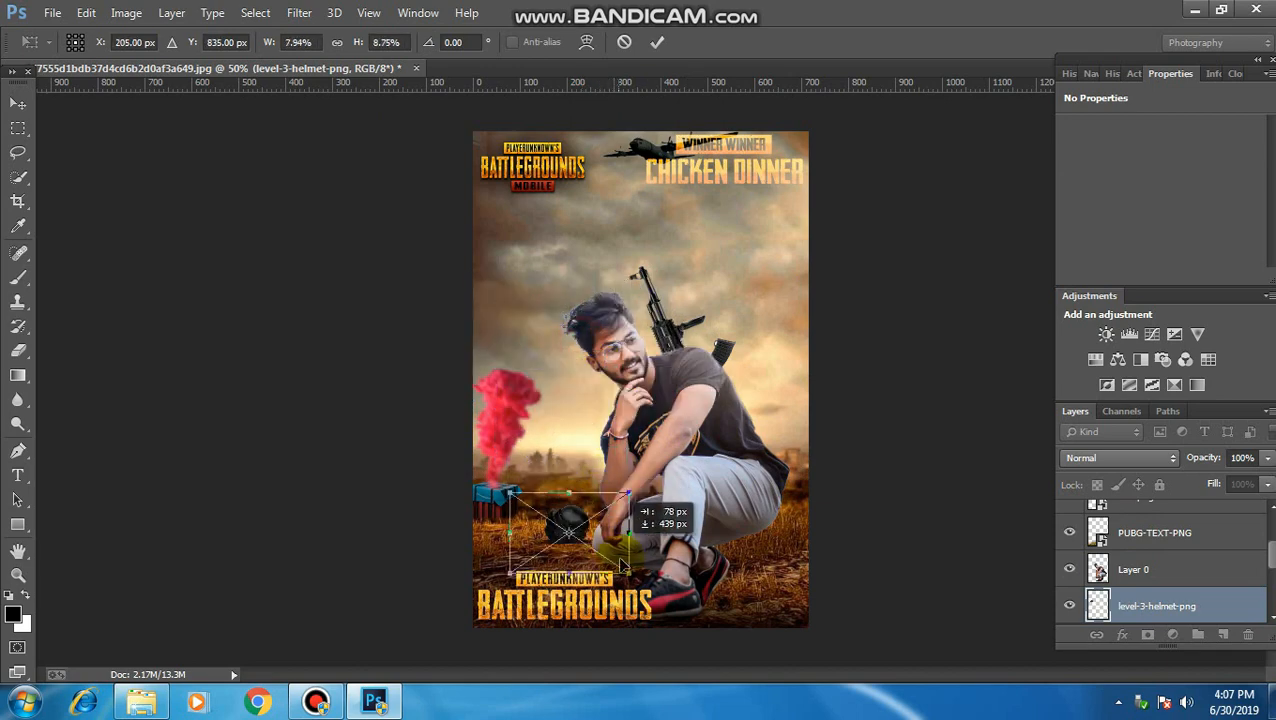
drag(627, 493, 680, 448)
drag(651, 503, 671, 537)
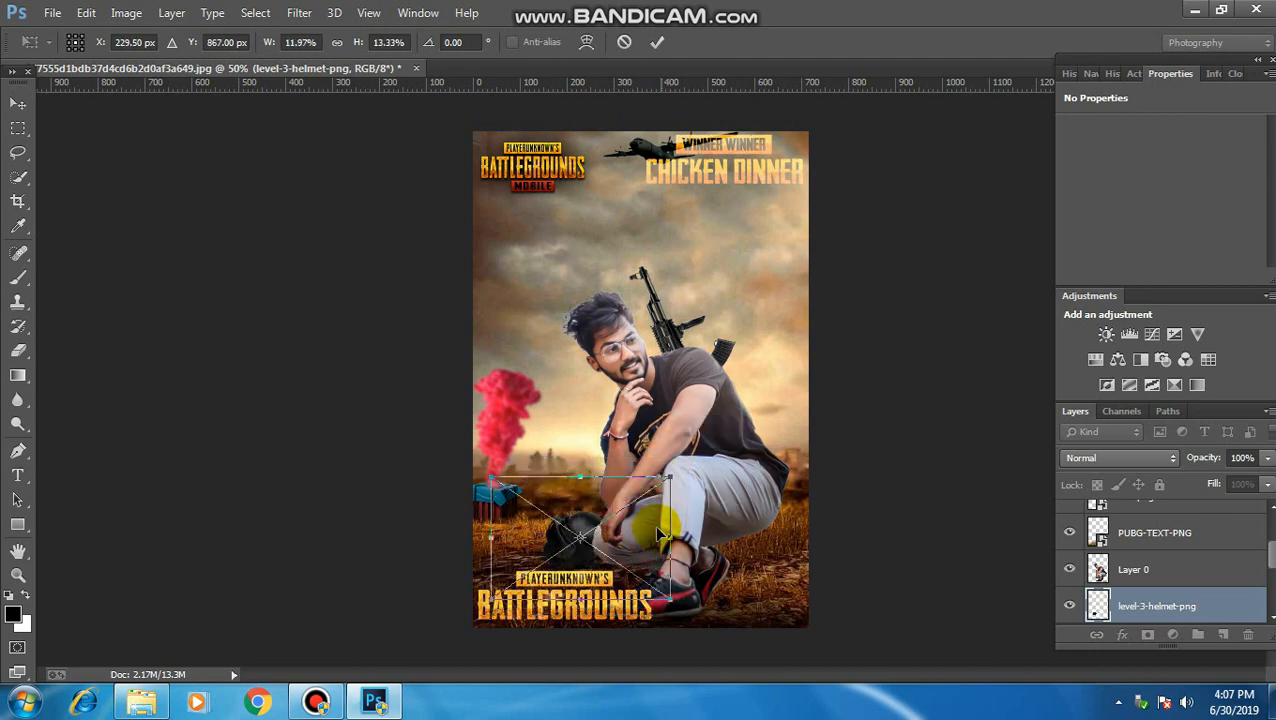
key(Down)
key(Down)
key(Down)
key(Down)
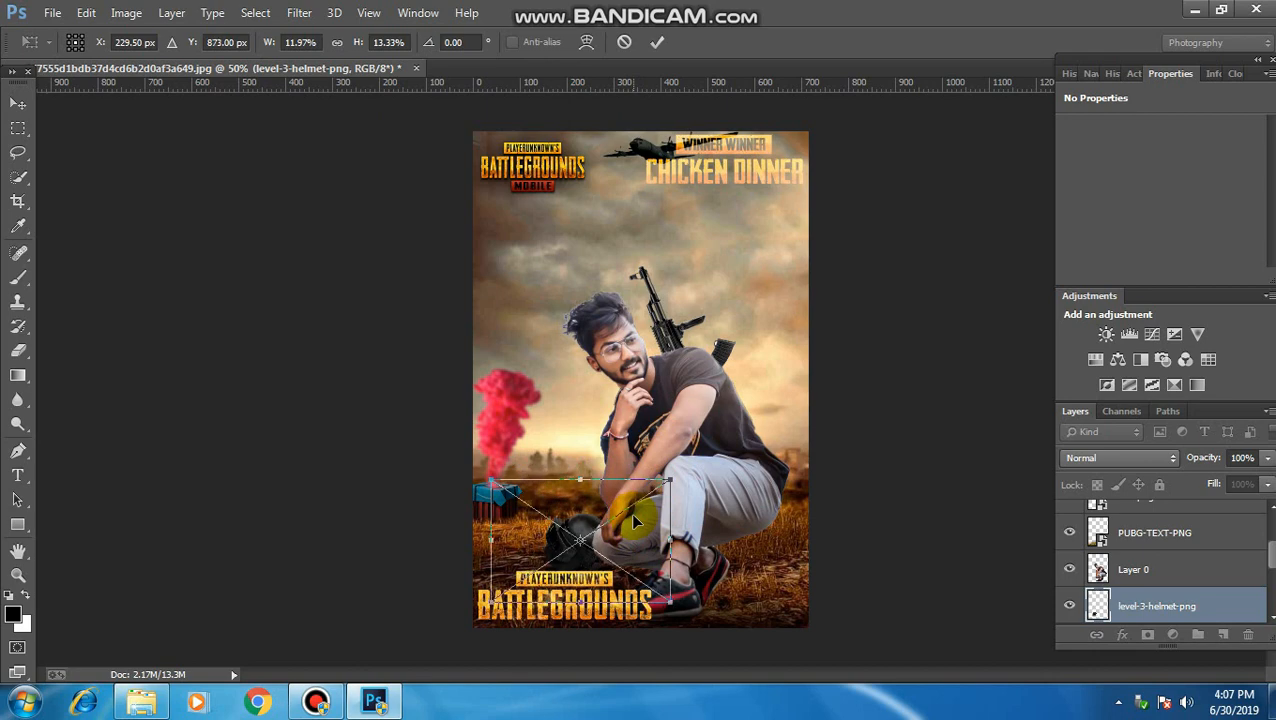
key(Right)
key(Right)
key(Down)
key(Down)
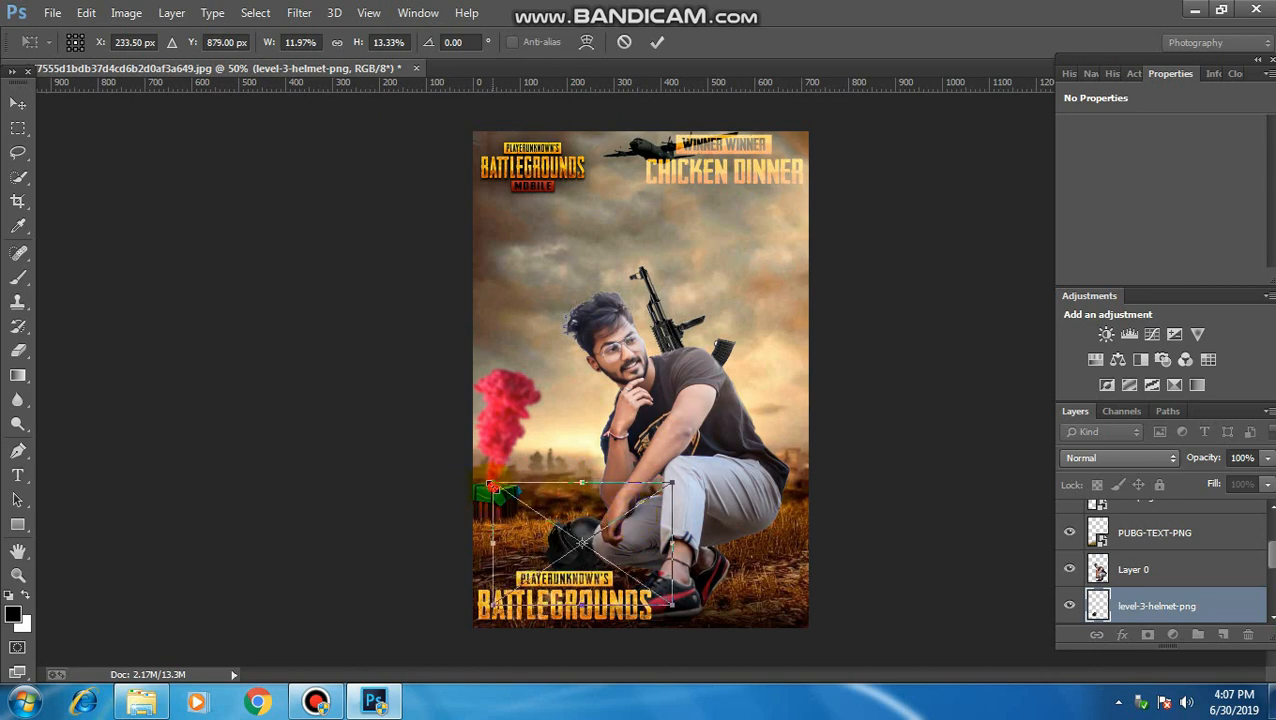
Enlarge the helmet to 12.34% by 13.94%, commit the placement, and shift it to X 60 px, Y 754 px
drag(492, 486, 486, 480)
key(Down)
key(Down)
key(Down)
key(Right)
key(Right)
key(Down)
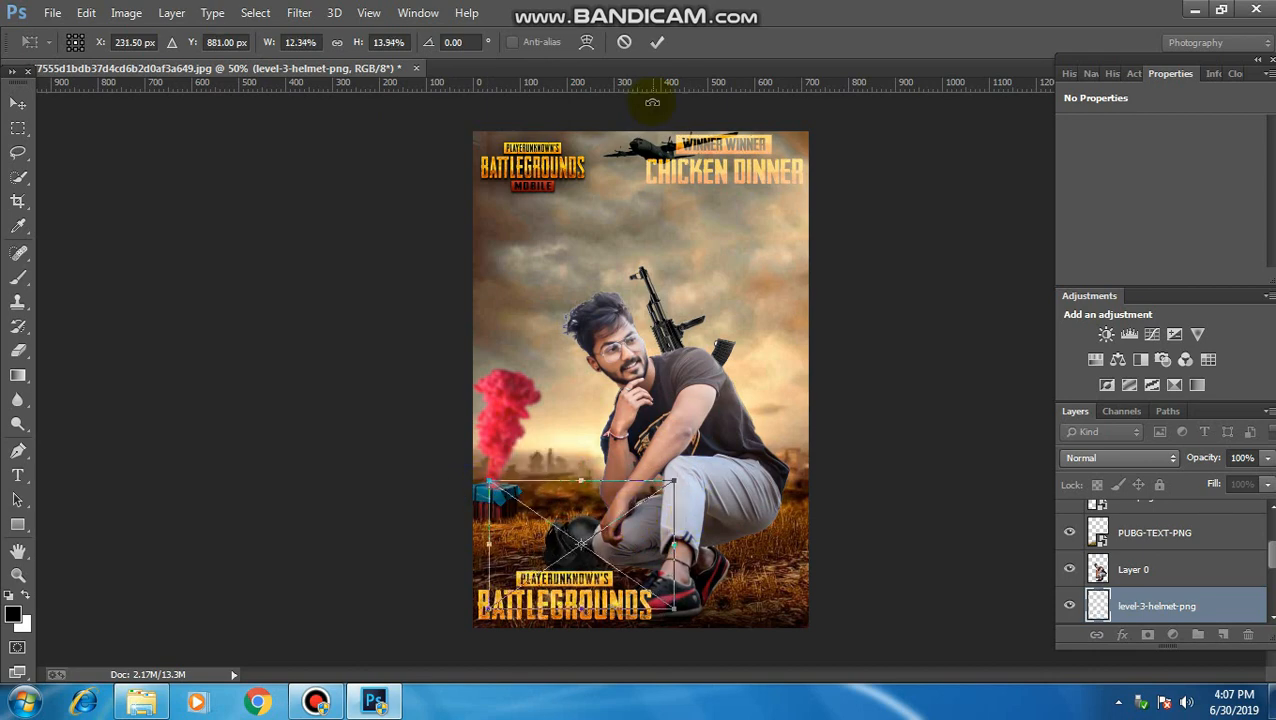
click(656, 42)
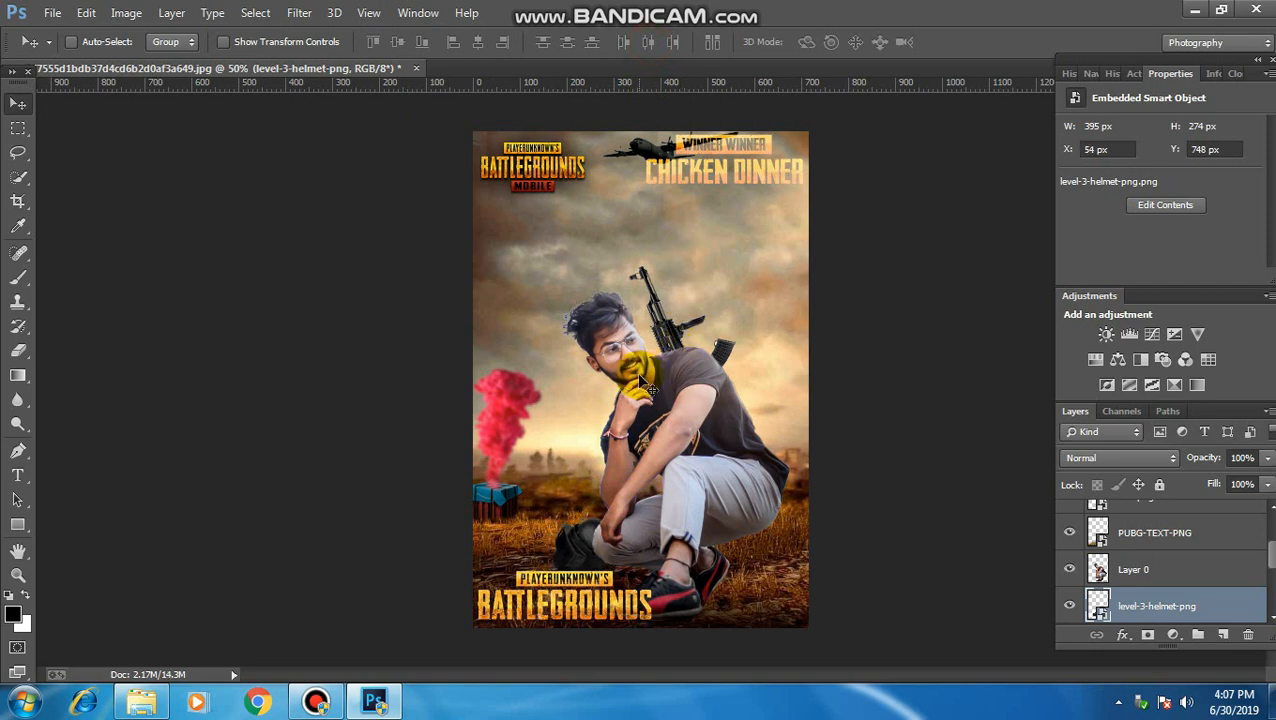
drag(638, 380, 632, 333)
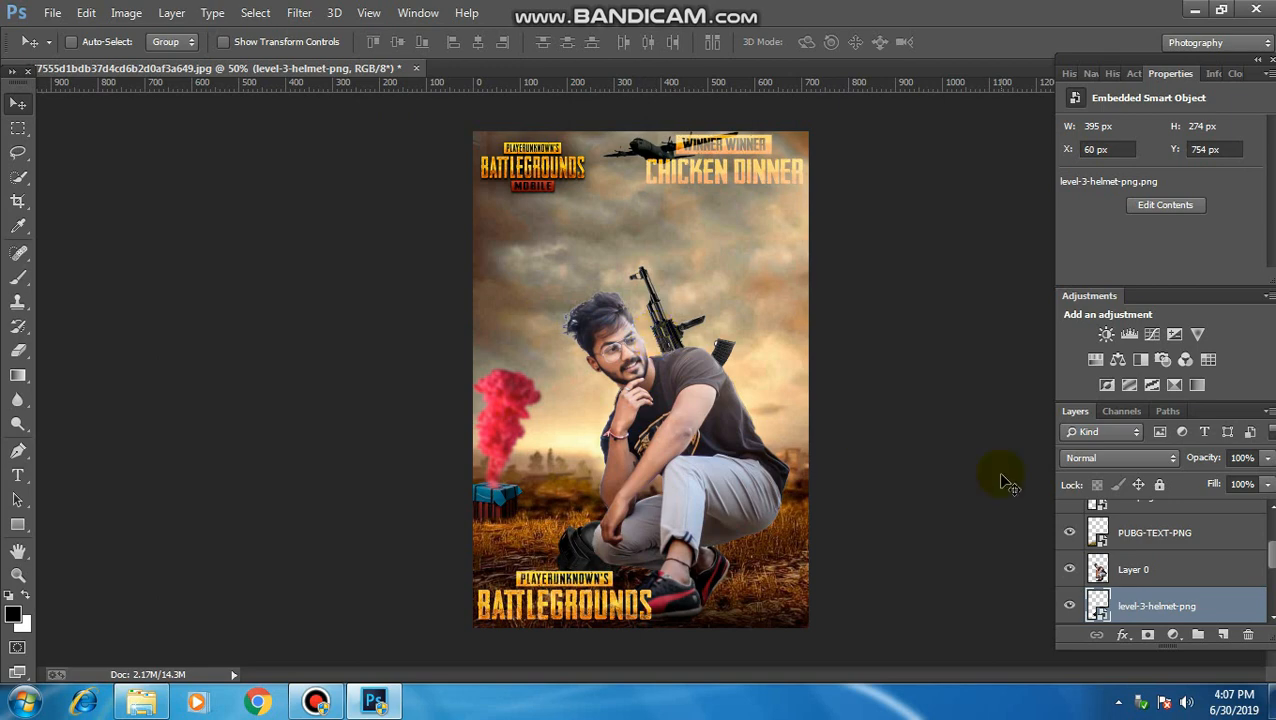
Place the light-flare-png-1100x420 image as an embedded object above the PUBG-text layer, keeping the default Camera Raw settings
scroll(1128, 530, up, 3)
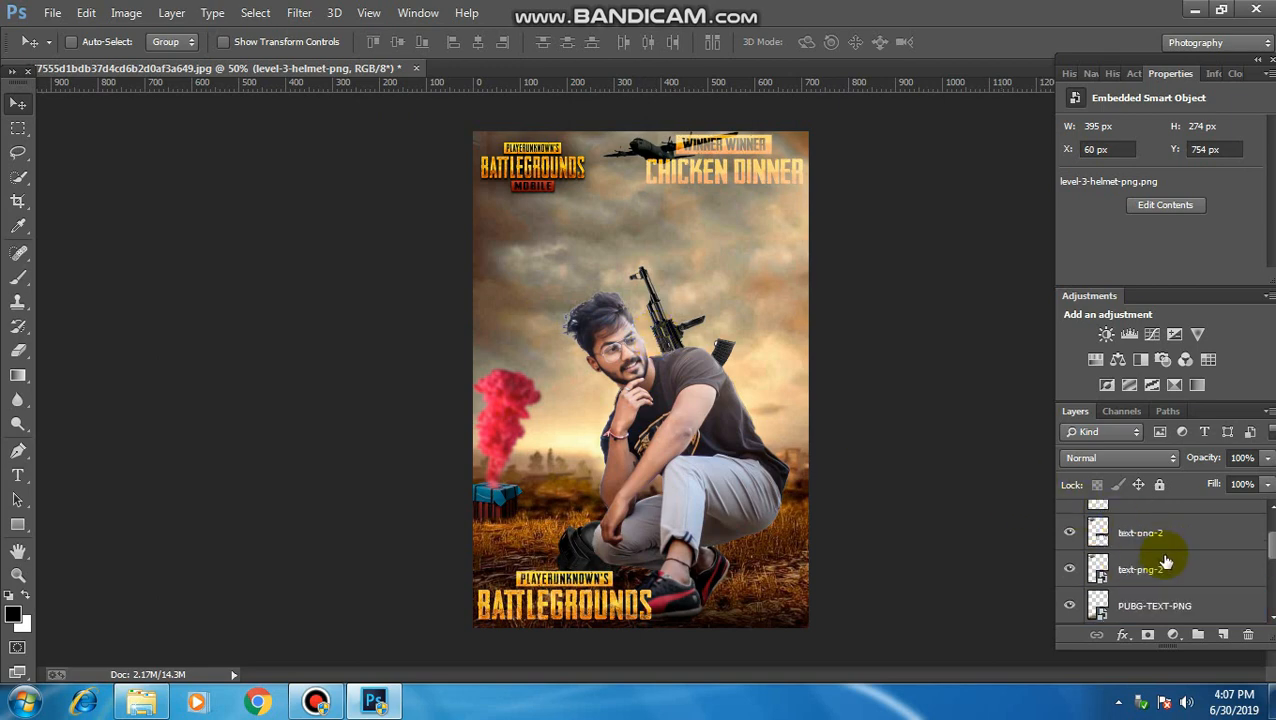
click(1165, 520)
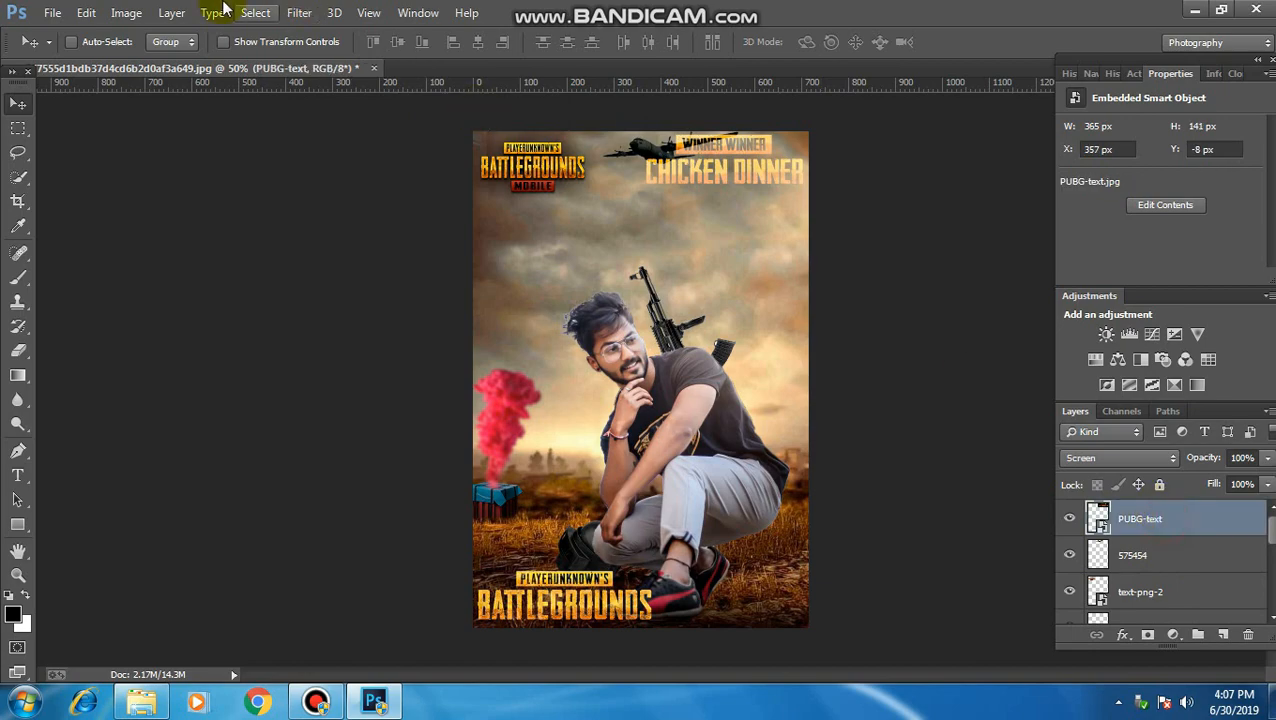
click(58, 12)
click(125, 285)
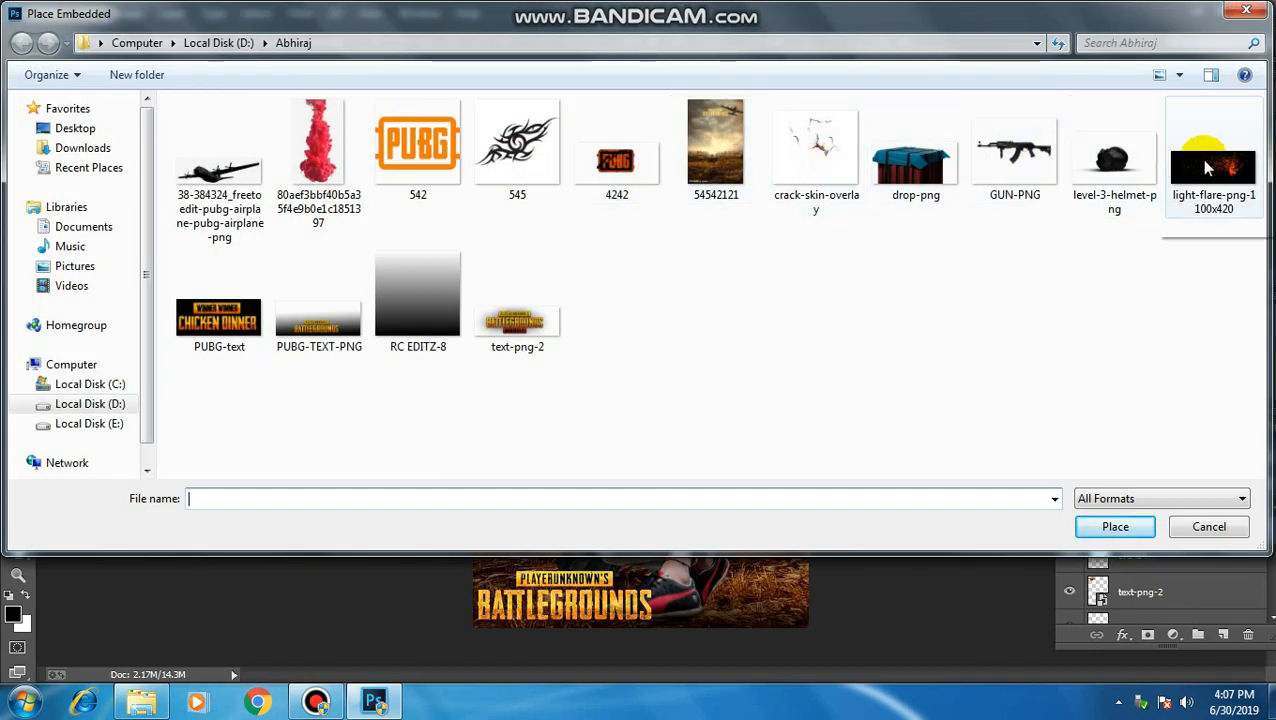
click(1205, 165)
click(1148, 527)
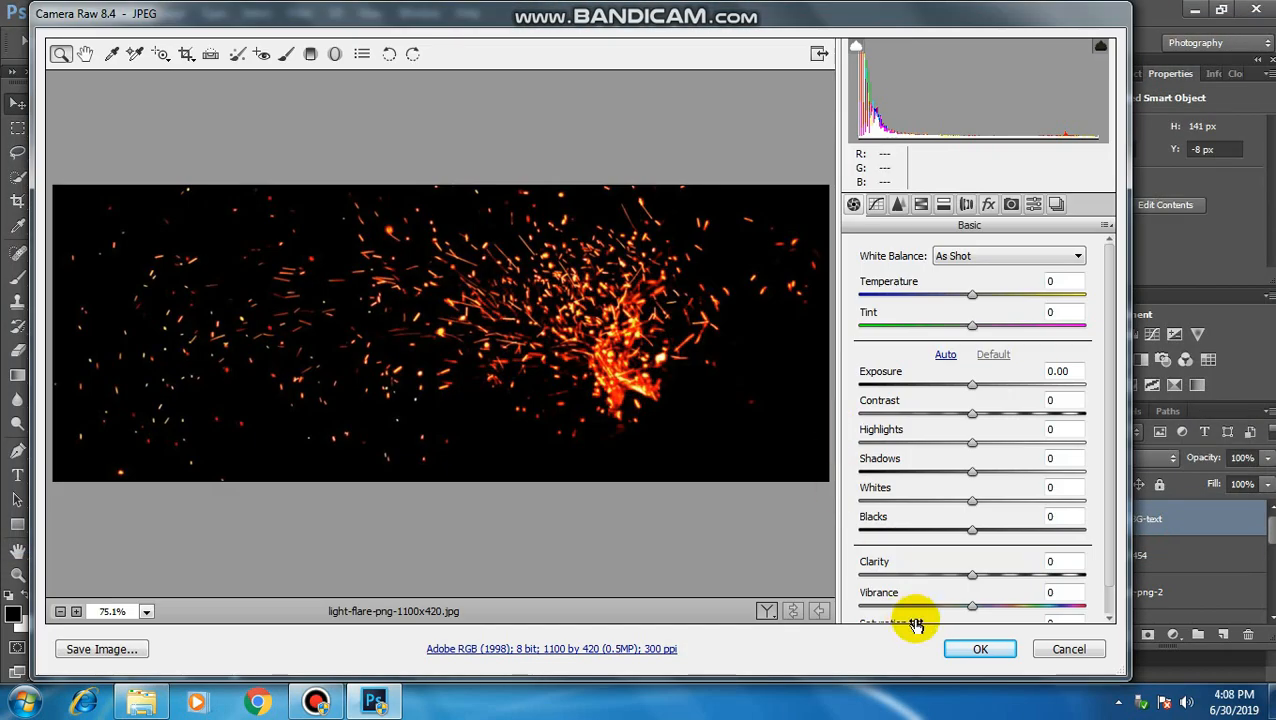
click(960, 651)
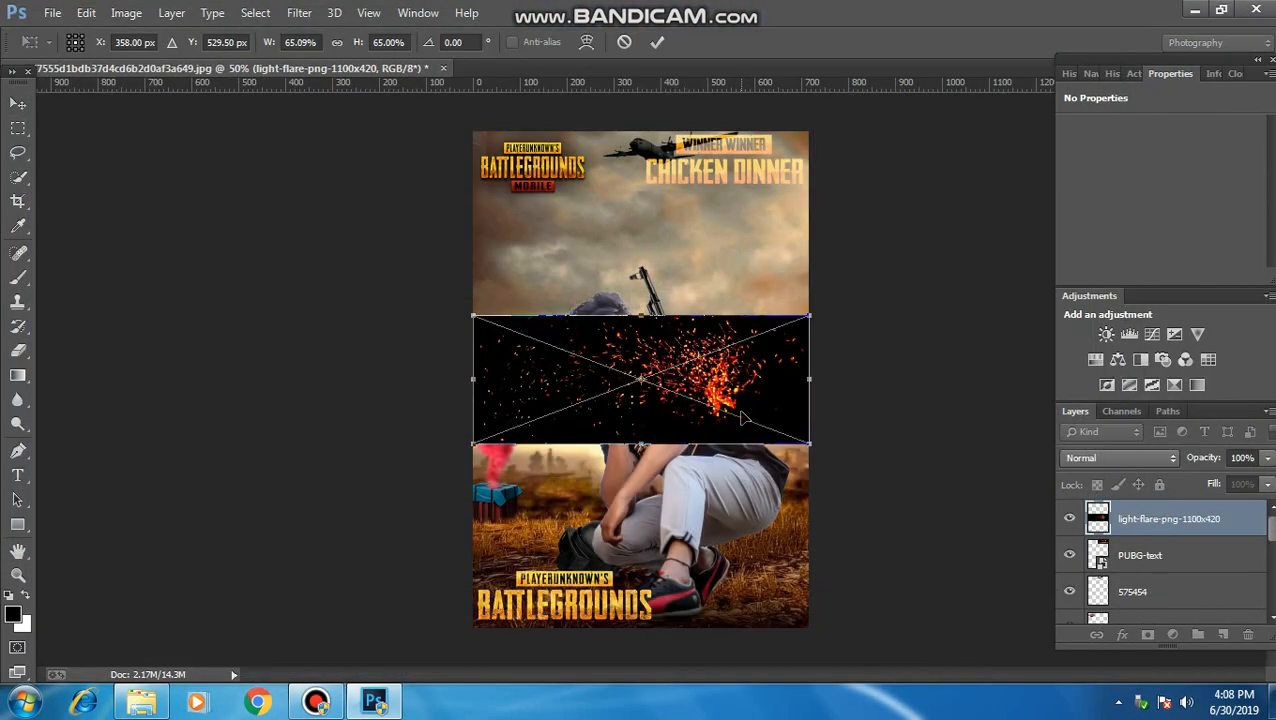
Move the light flare to the bottom of the canvas, set its blend mode to Screen, and nudge it to Y 926.50 px
drag(743, 418, 744, 598)
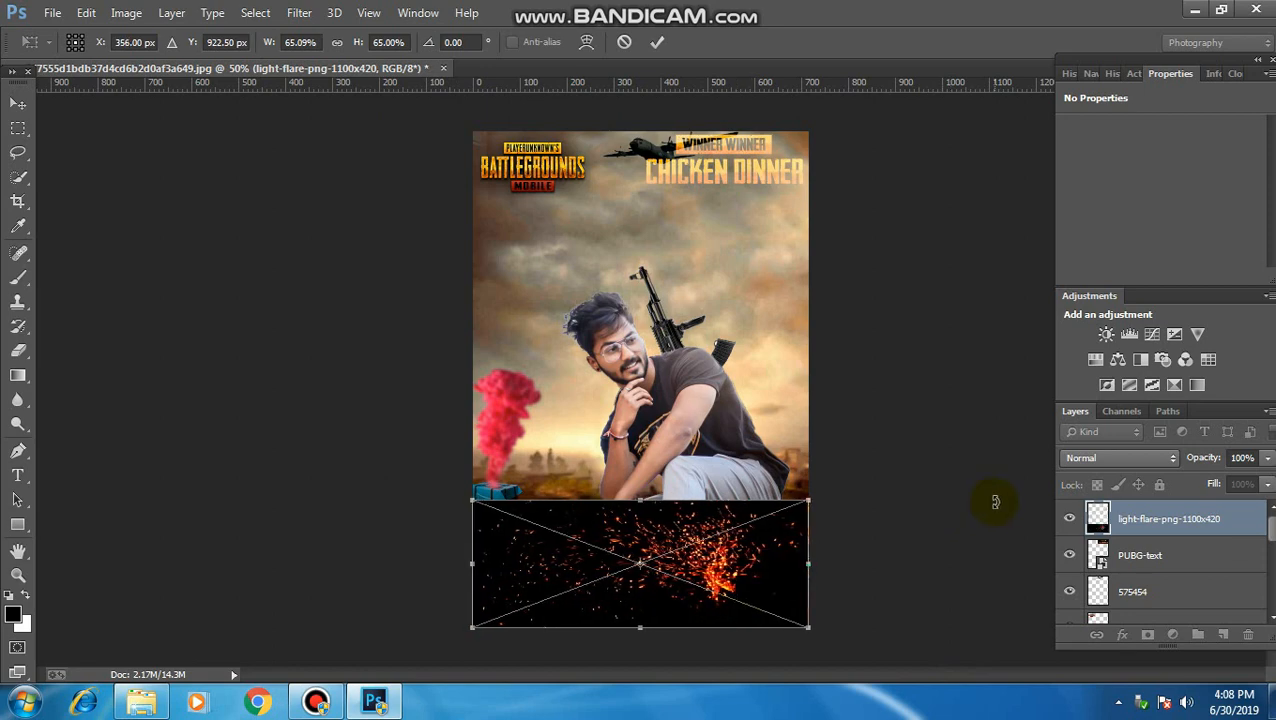
click(1108, 458)
click(1075, 158)
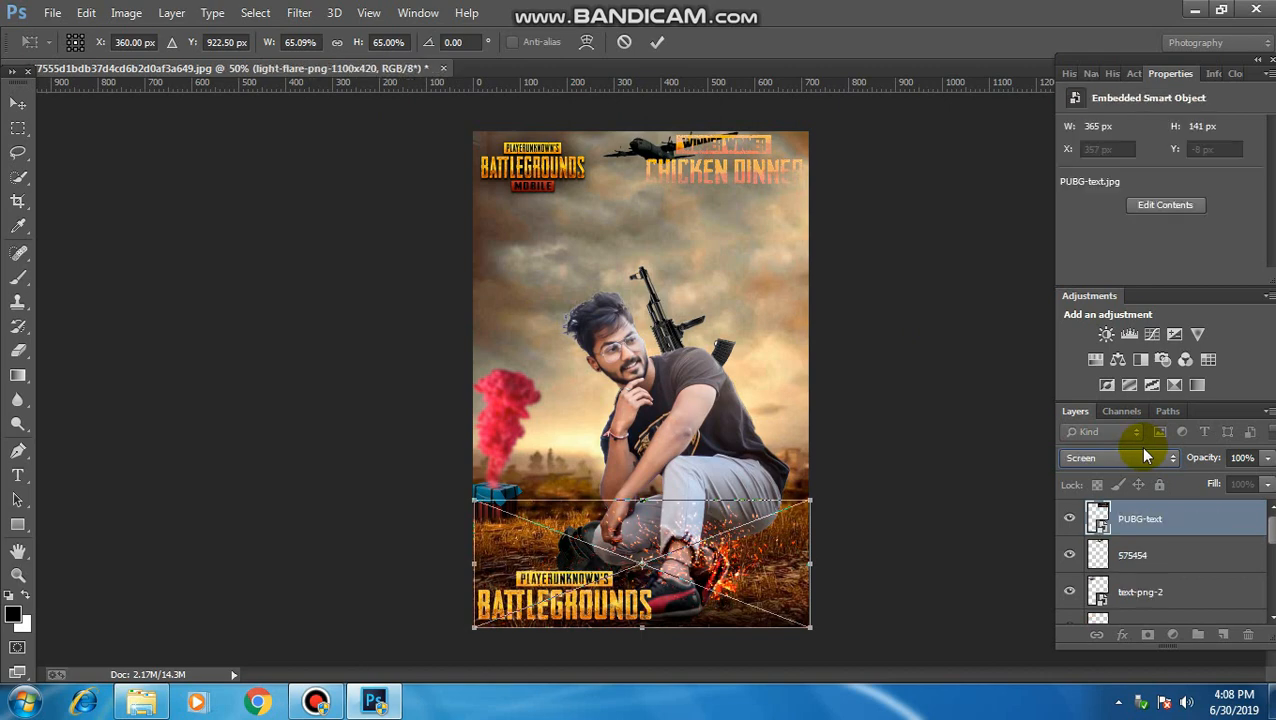
key(Down)
key(Down)
key(Down)
key(Down)
key(Down)
key(Down)
key(Down)
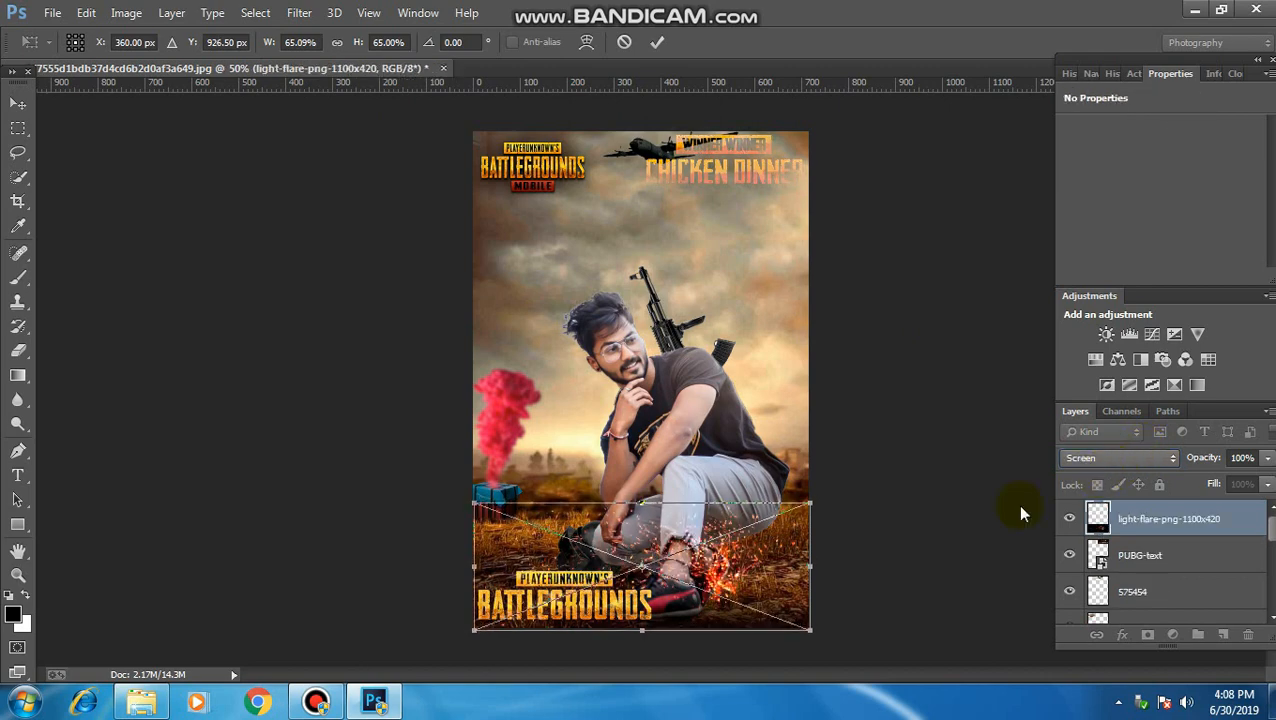
Enlarge the light flare to 88.00% by 98.33%, move it to X 454 px, Y 977.50 px, and commit the placement
drag(812, 500, 889, 437)
drag(862, 512, 874, 568)
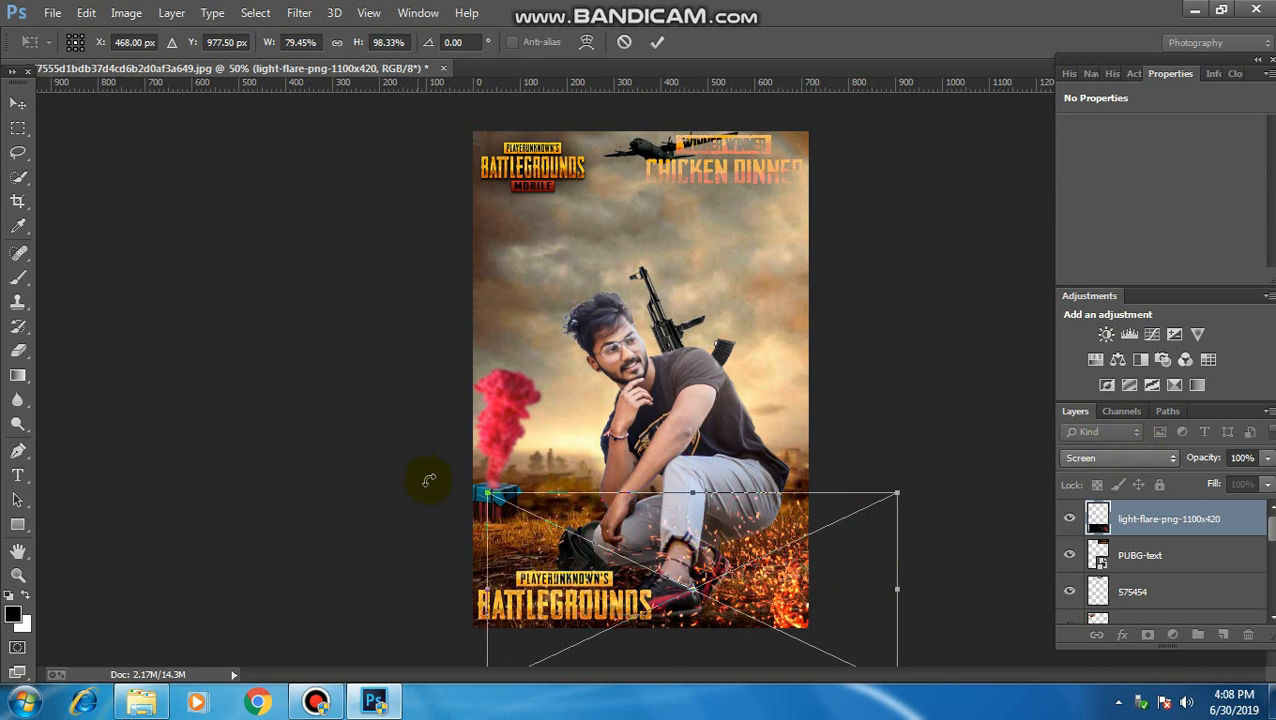
drag(489, 493, 443, 493)
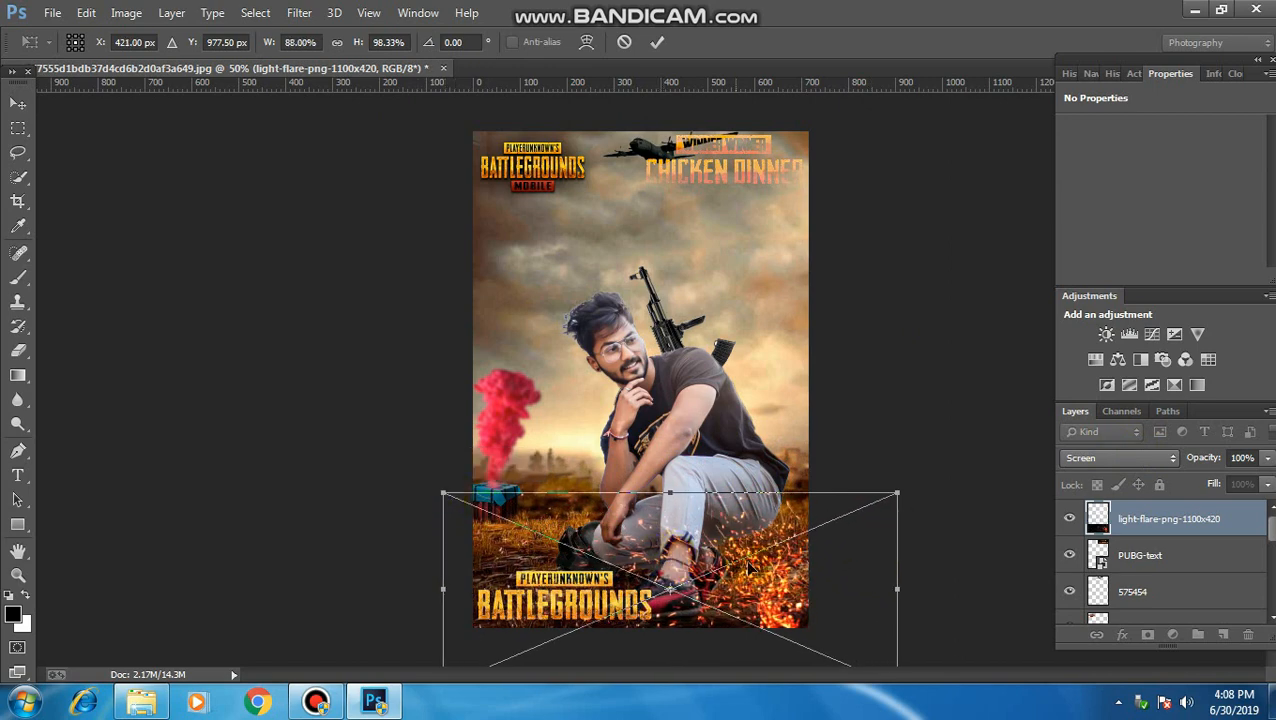
drag(790, 574, 806, 575)
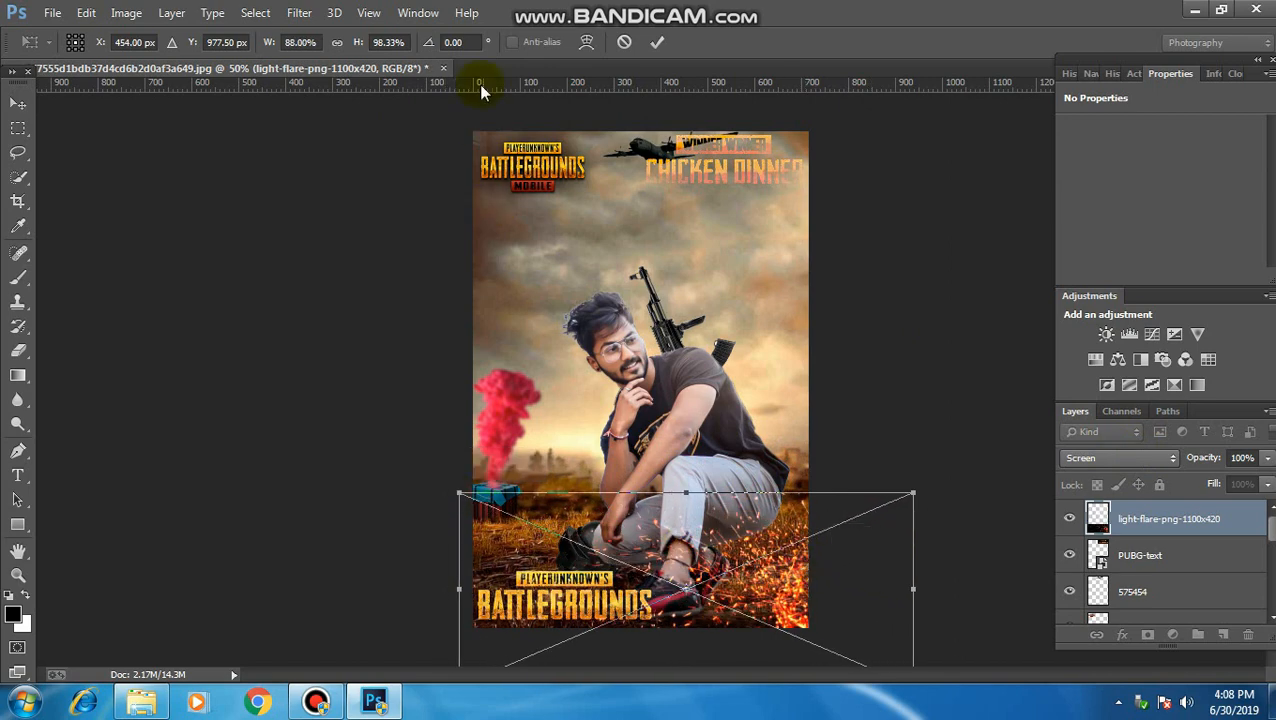
click(657, 43)
Apply a Gaussian Blur with a radius of 4.1 pixels to the light-flare layer
click(300, 13)
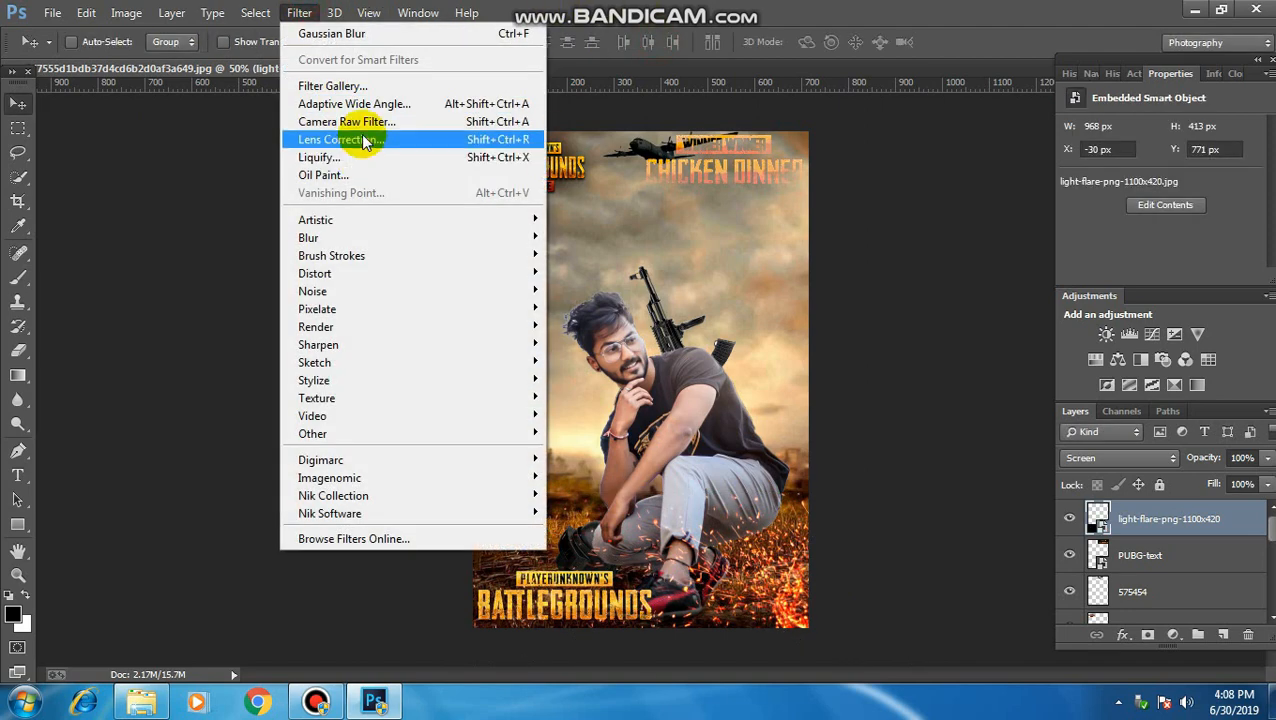
mouse_move(372, 238)
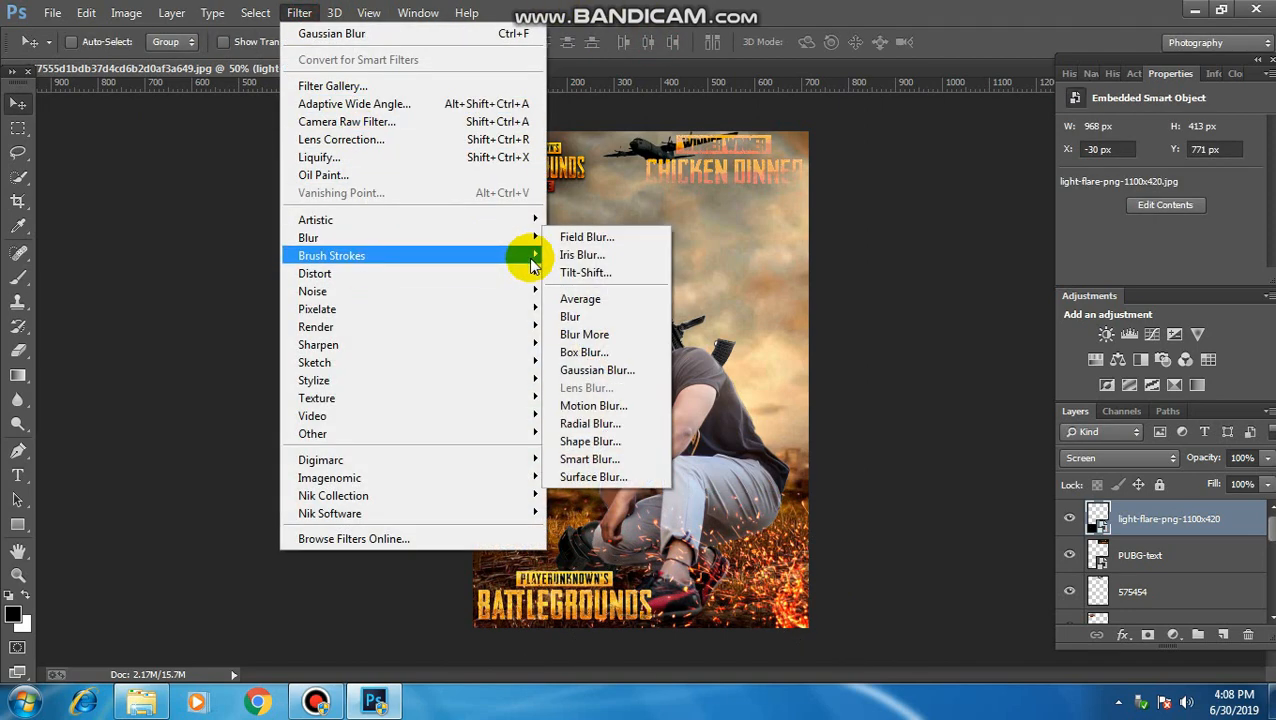
click(620, 372)
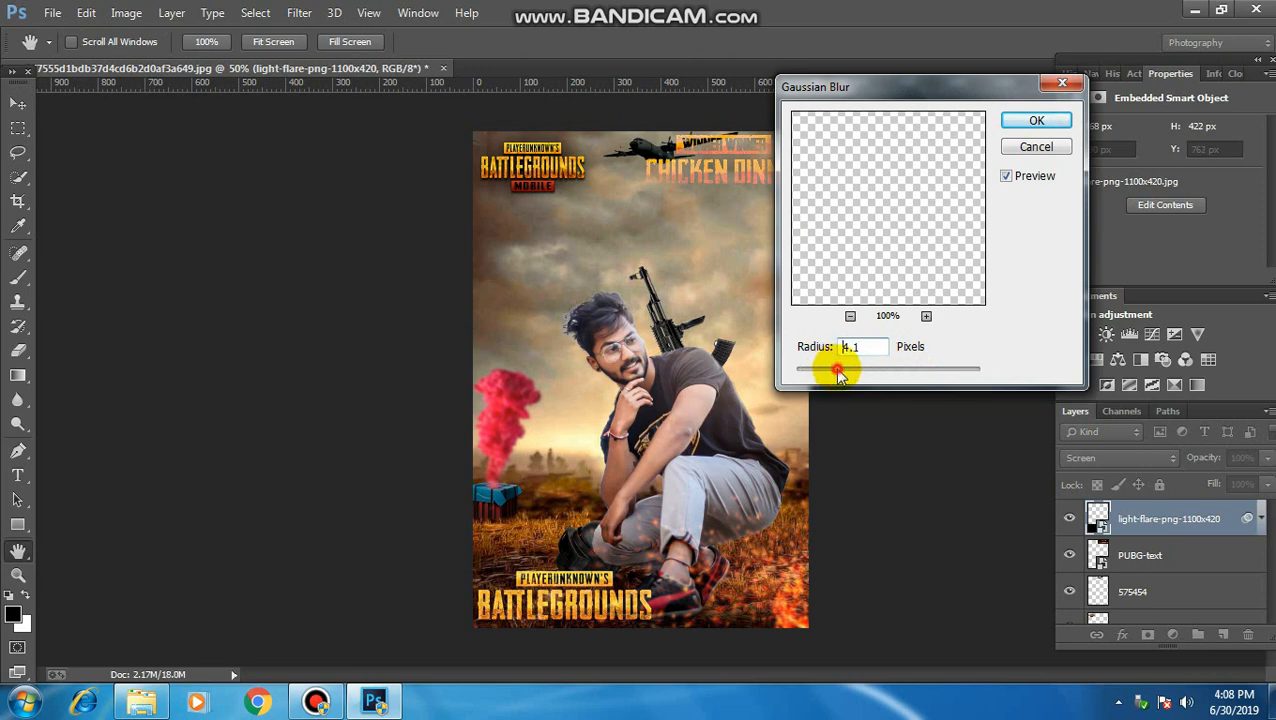
click(1036, 120)
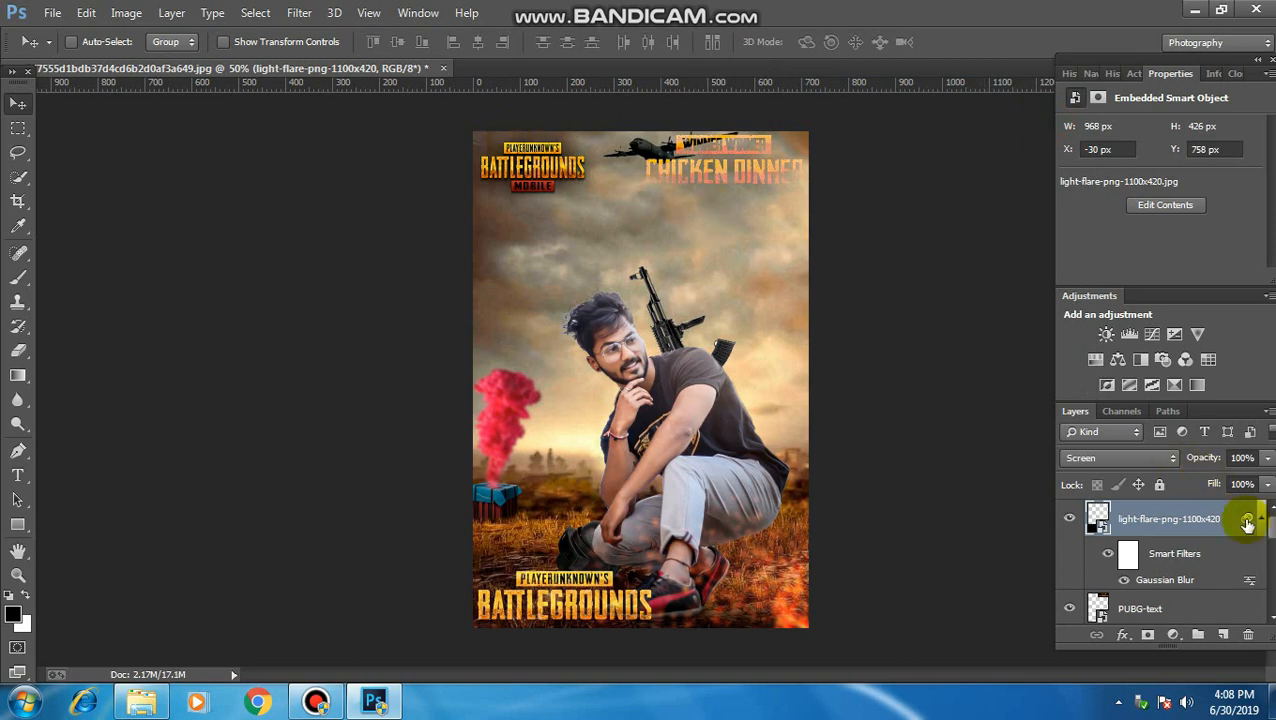
Lower the light-flare layer's opacity, settling on 80%
click(1267, 457)
drag(1262, 479, 1234, 484)
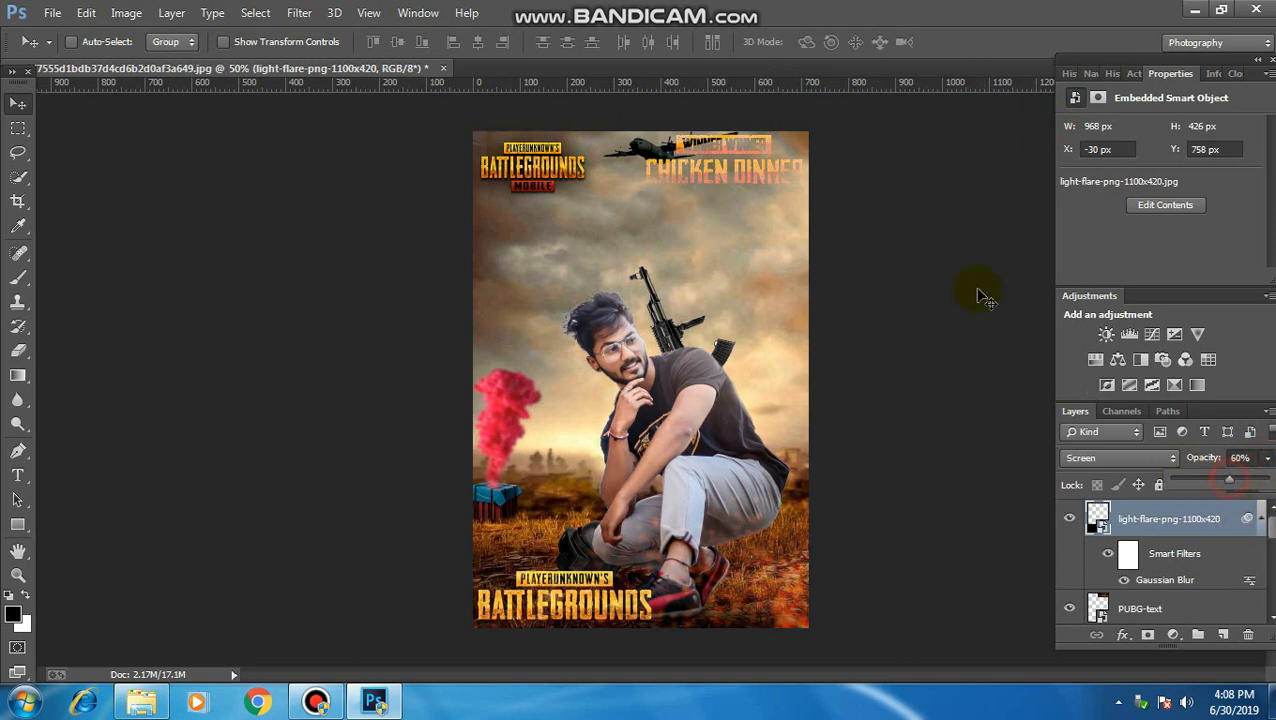
mouse_move(562, 6)
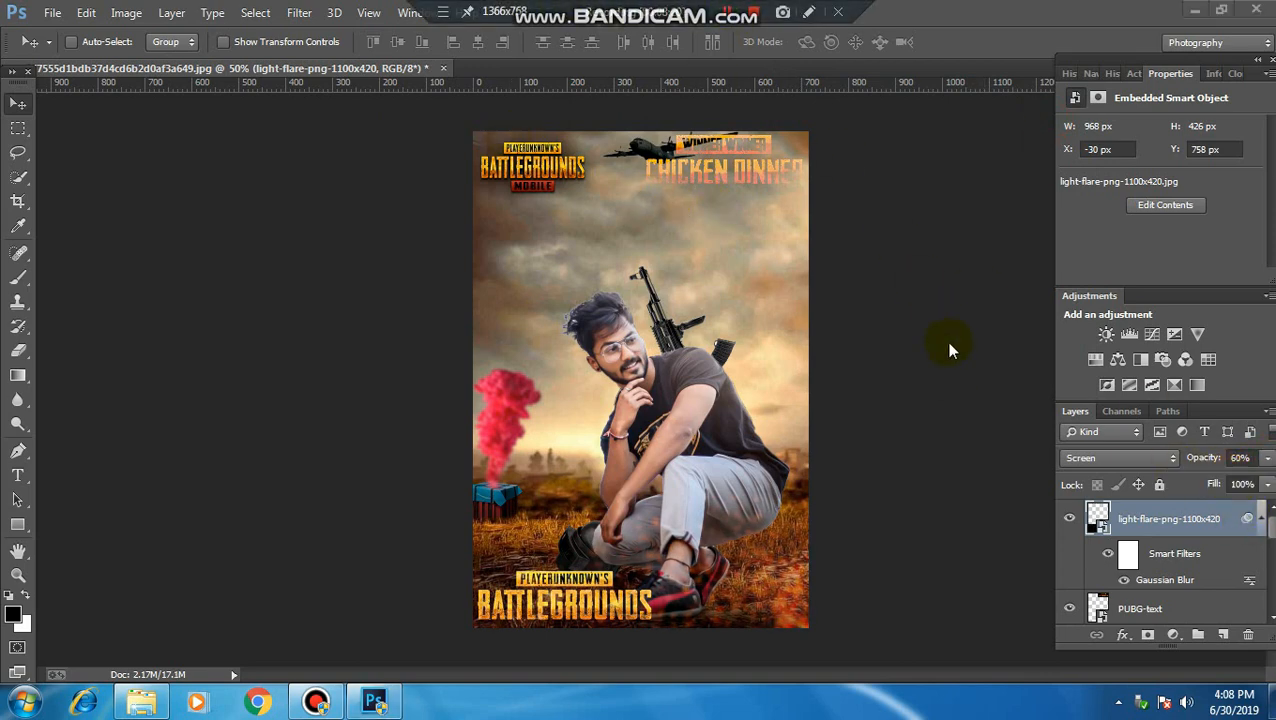
click(1267, 461)
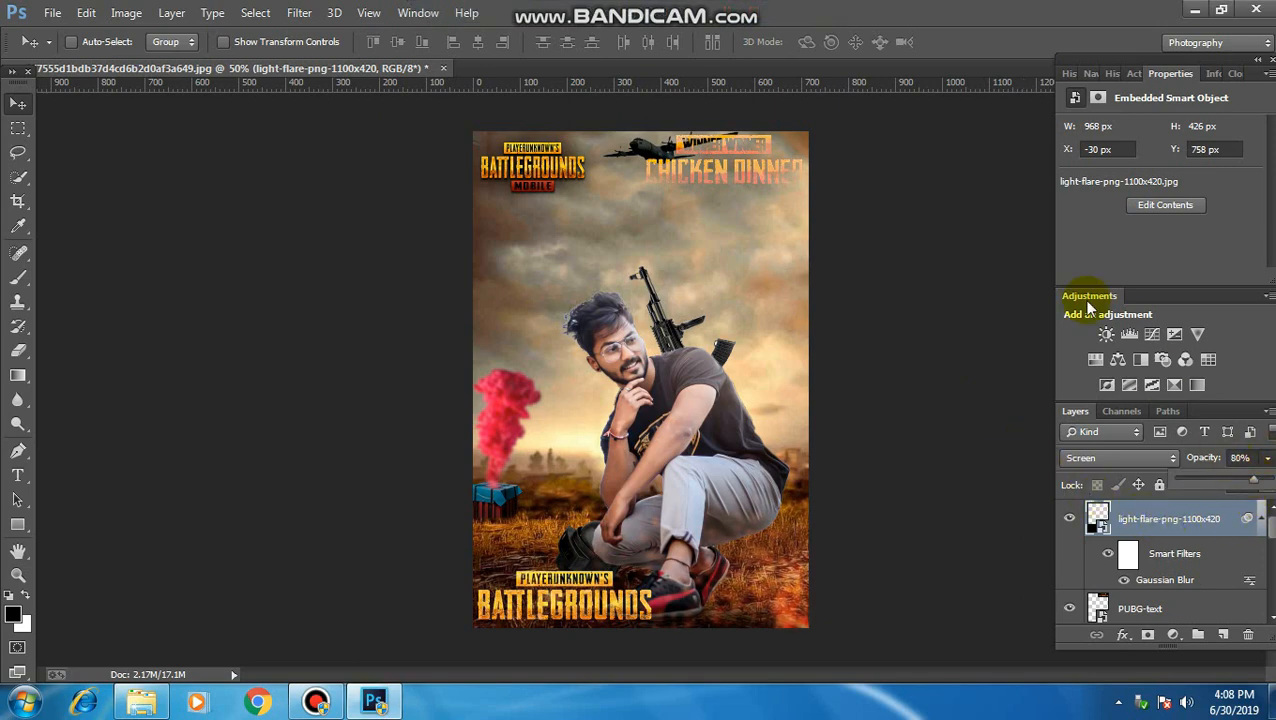
click(52, 12)
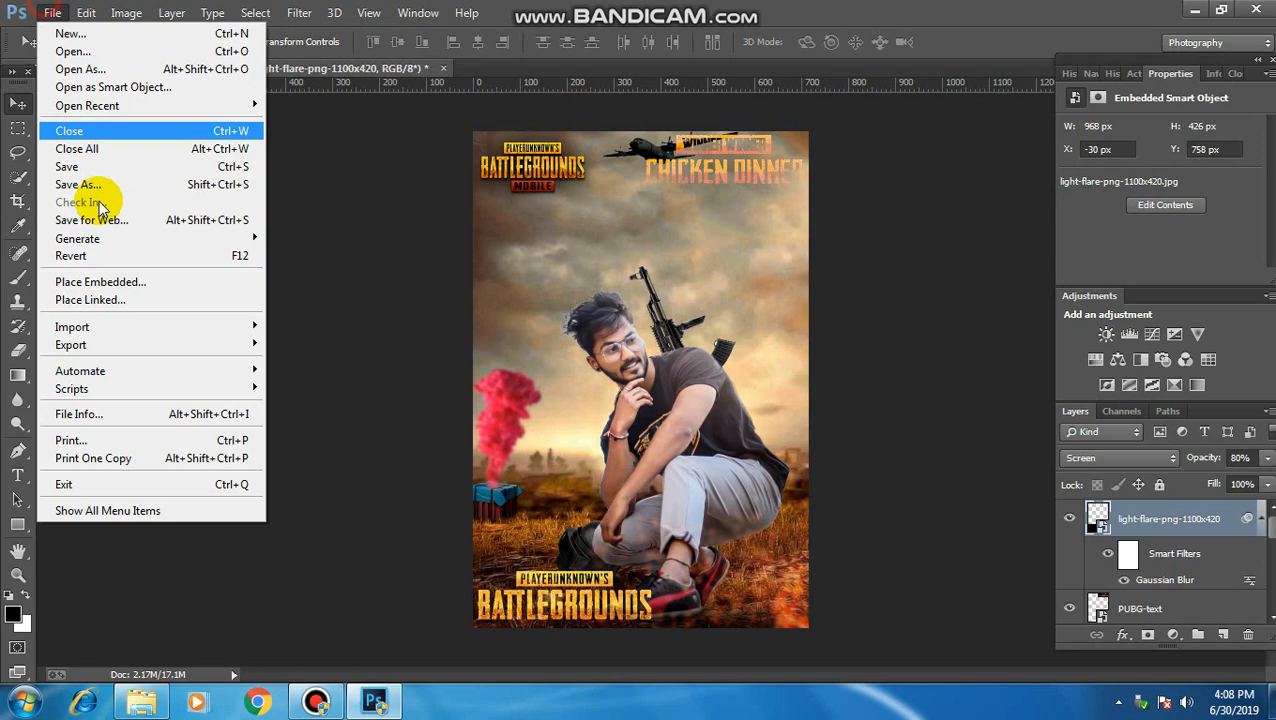
click(115, 294)
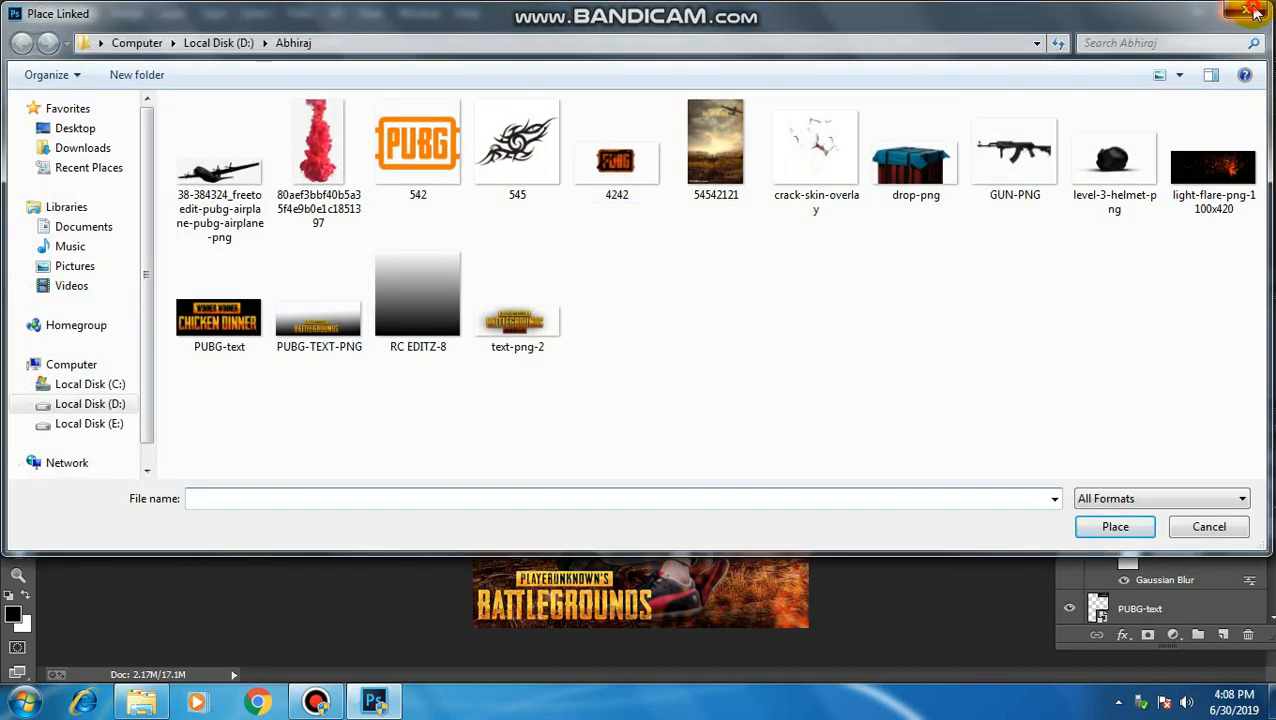
click(1250, 11)
Place the RC EDITZ-8 gradient image as an embedded object above the light-flare layer
click(52, 12)
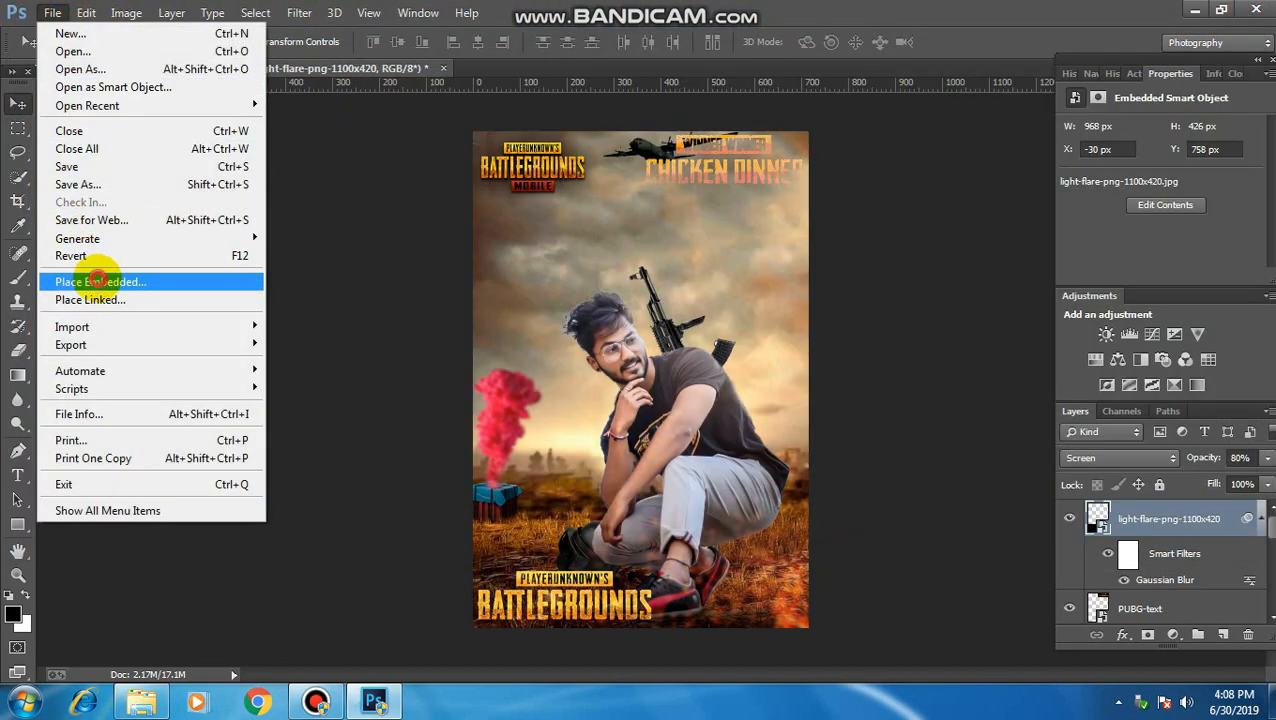
click(100, 281)
click(427, 300)
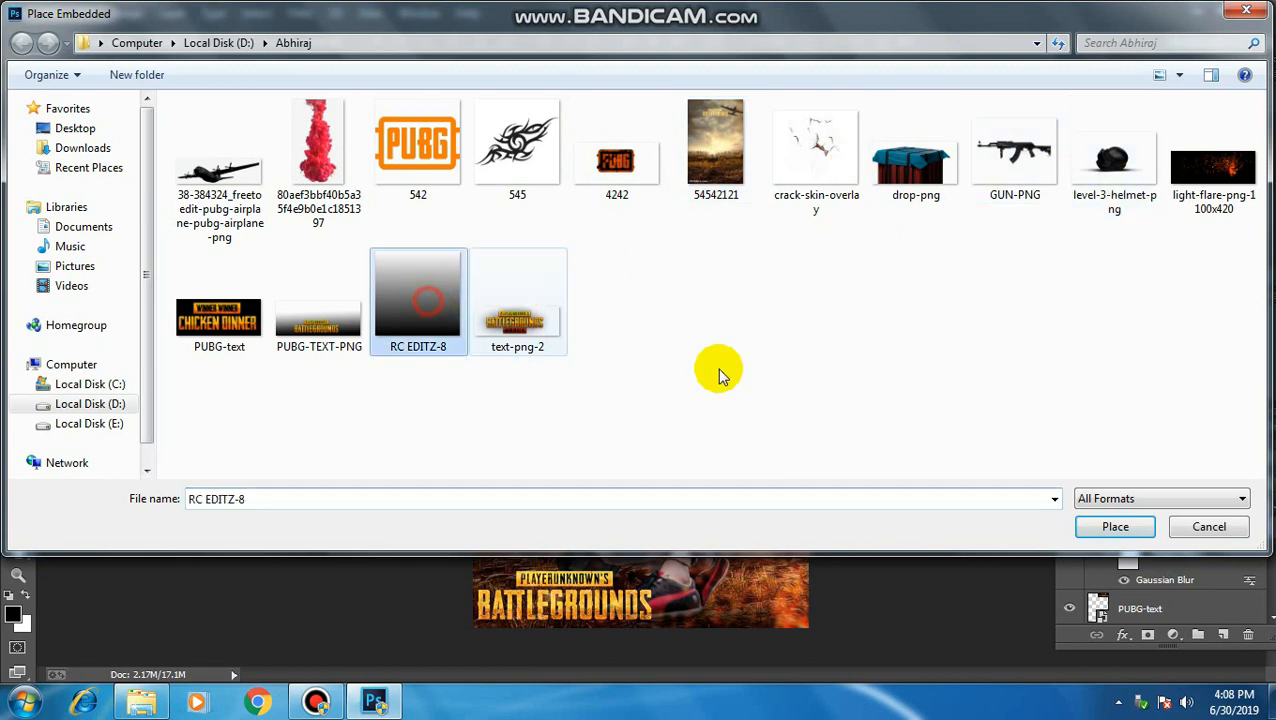
click(1113, 525)
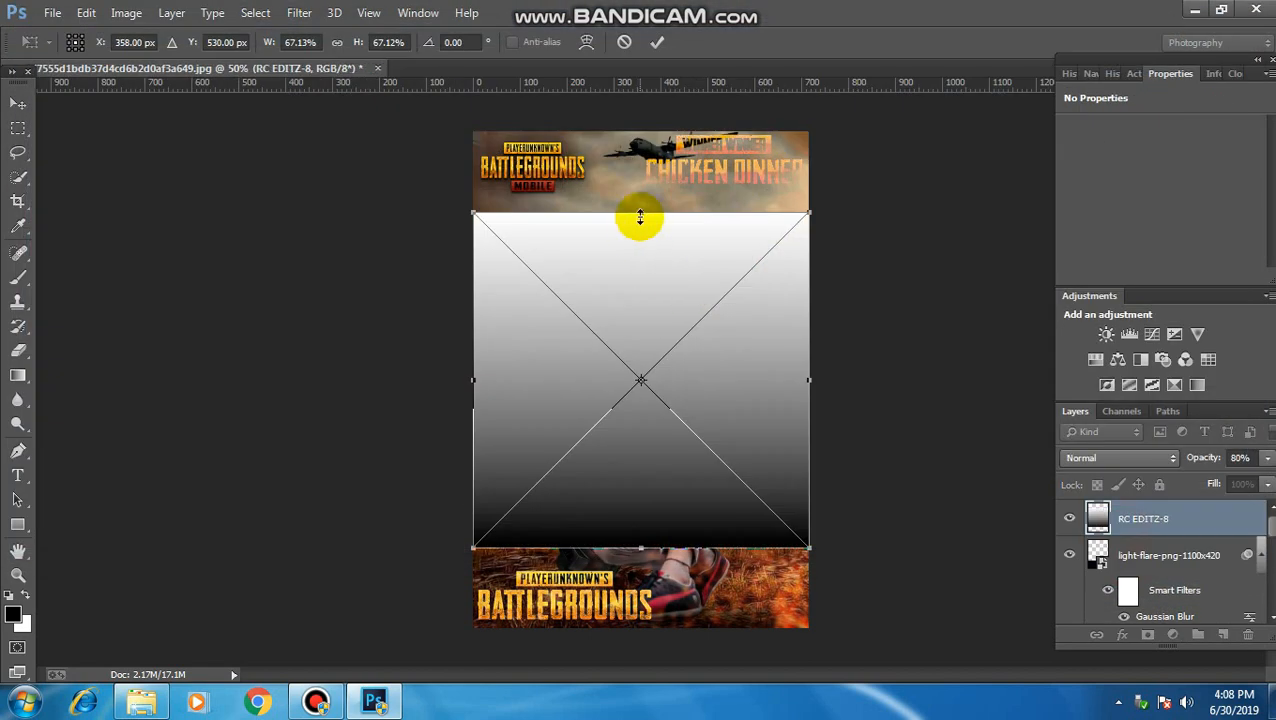
Stretch the gradient vertically to 100.78% so it covers the whole canvas, and set its blend mode to Multiply
drag(643, 547, 641, 630)
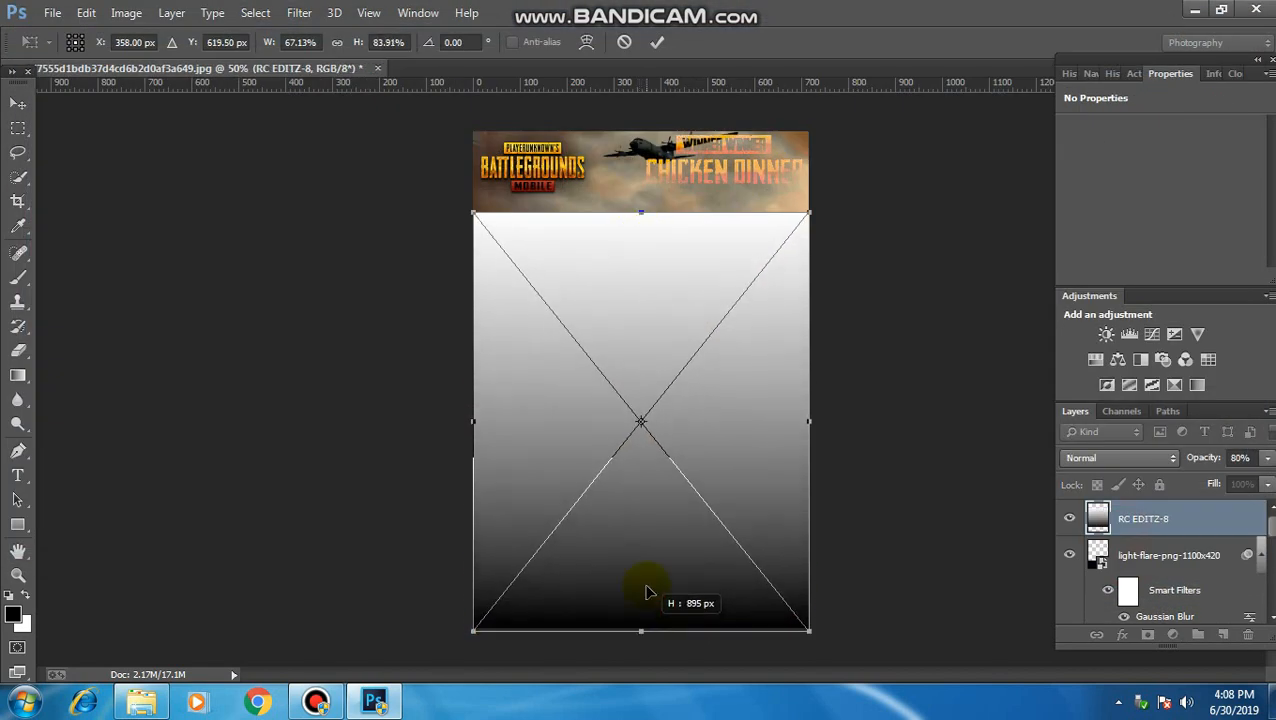
drag(640, 205, 641, 128)
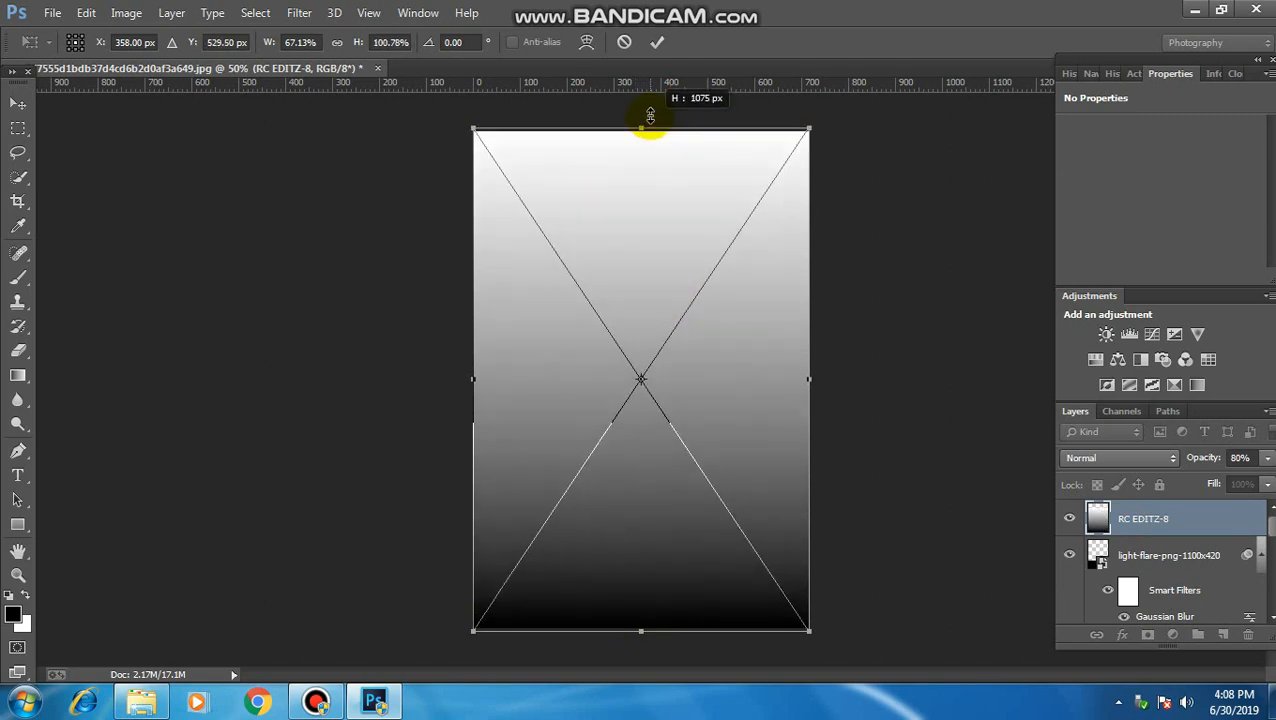
click(1182, 458)
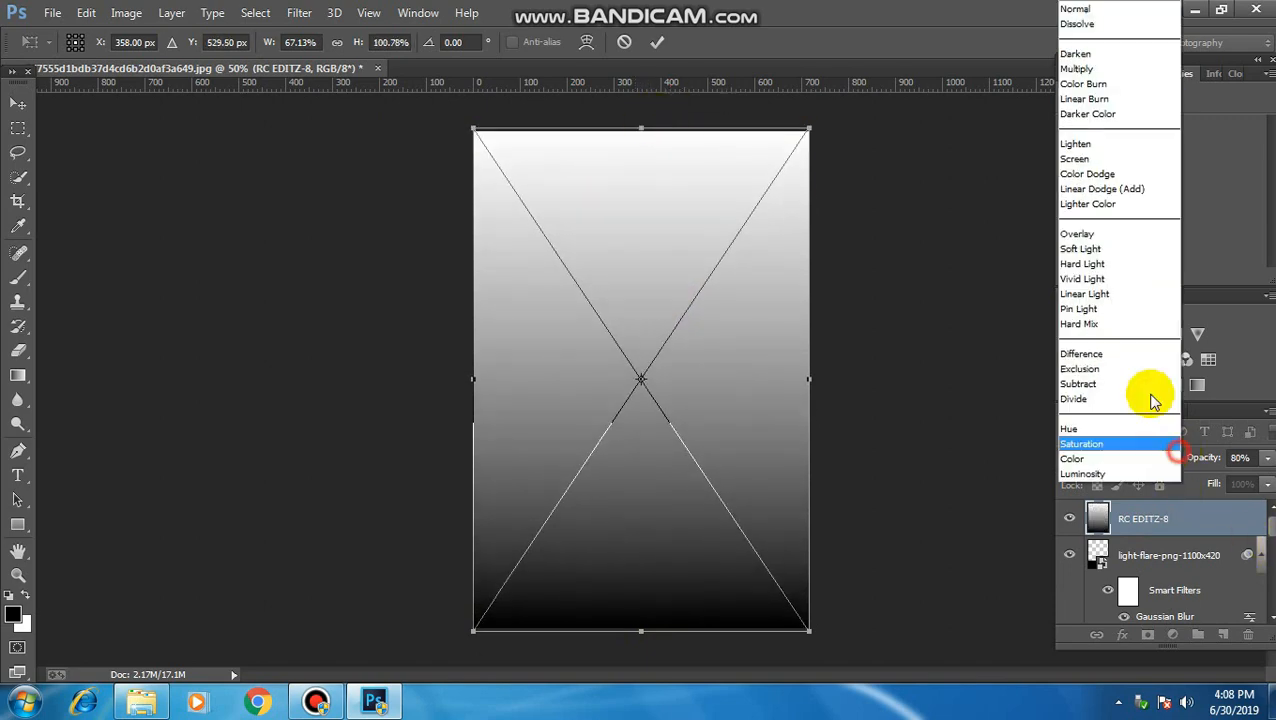
click(1117, 162)
key(Up)
key(Up)
key(Up)
key(Up)
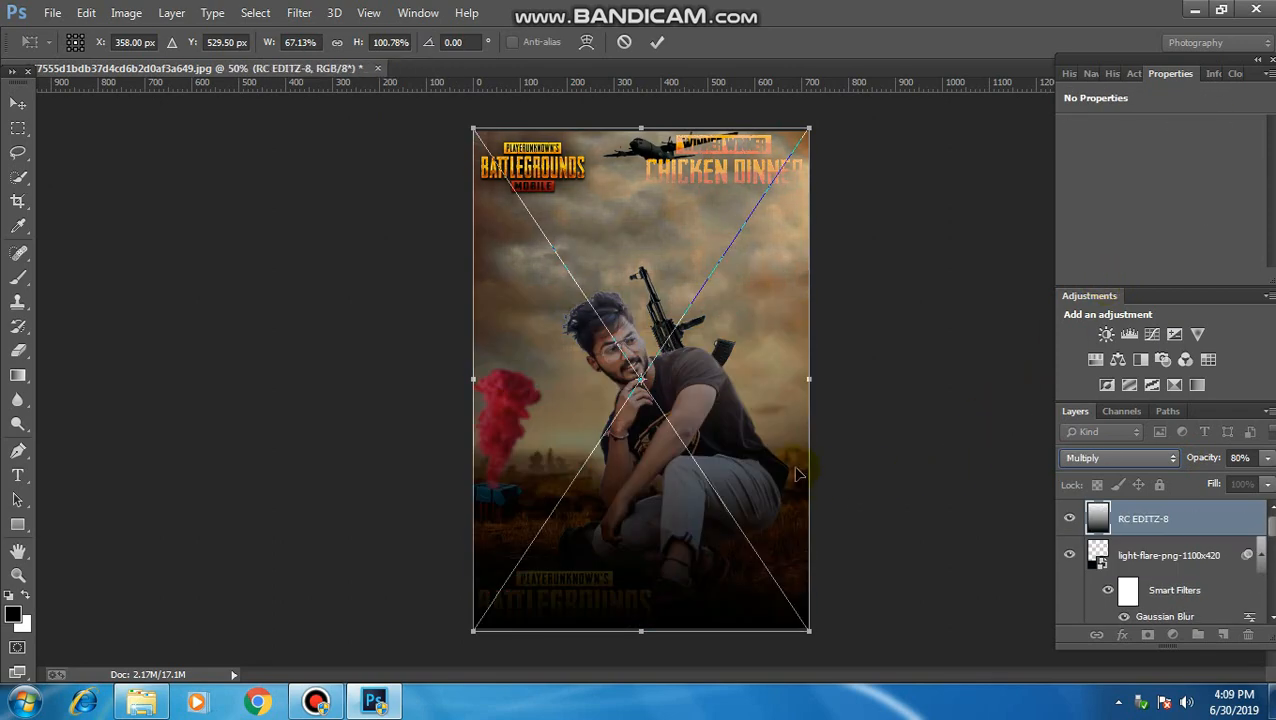
Shift the gradient down to Y 573.50 px, set its opacity to 51%, and commit the placement
drag(773, 450, 773, 472)
click(1268, 458)
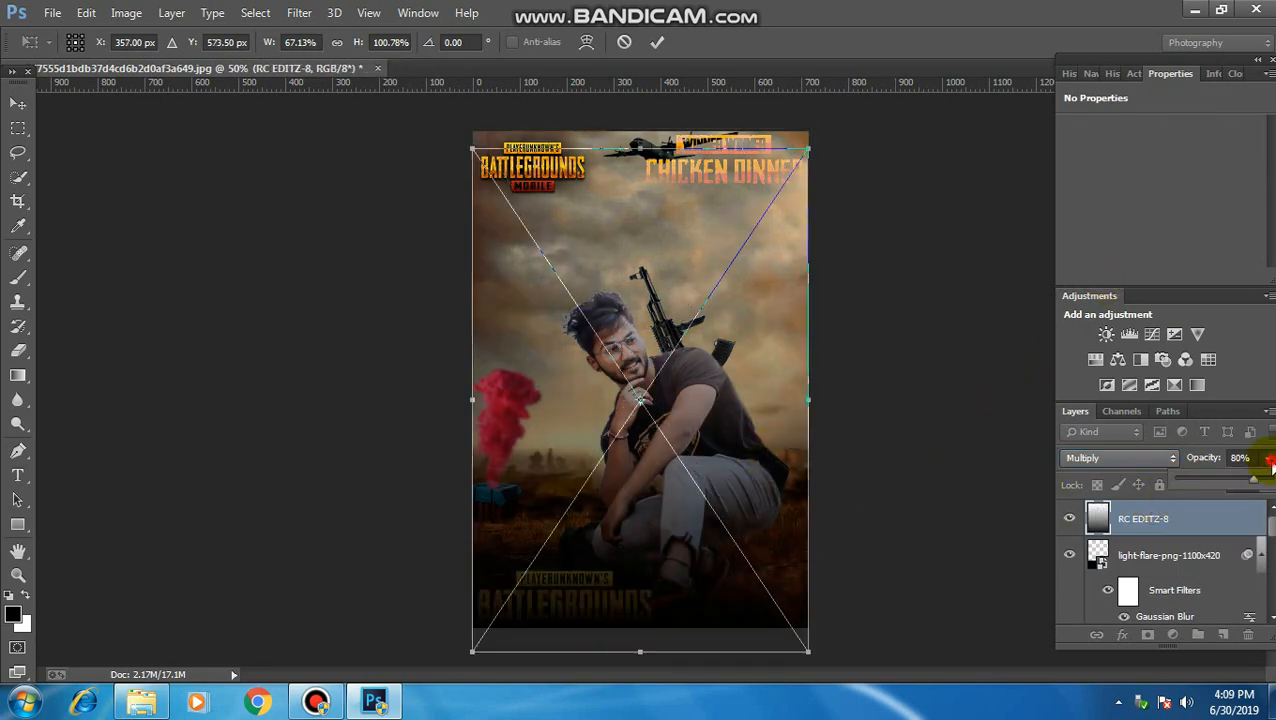
drag(1245, 487, 1229, 486)
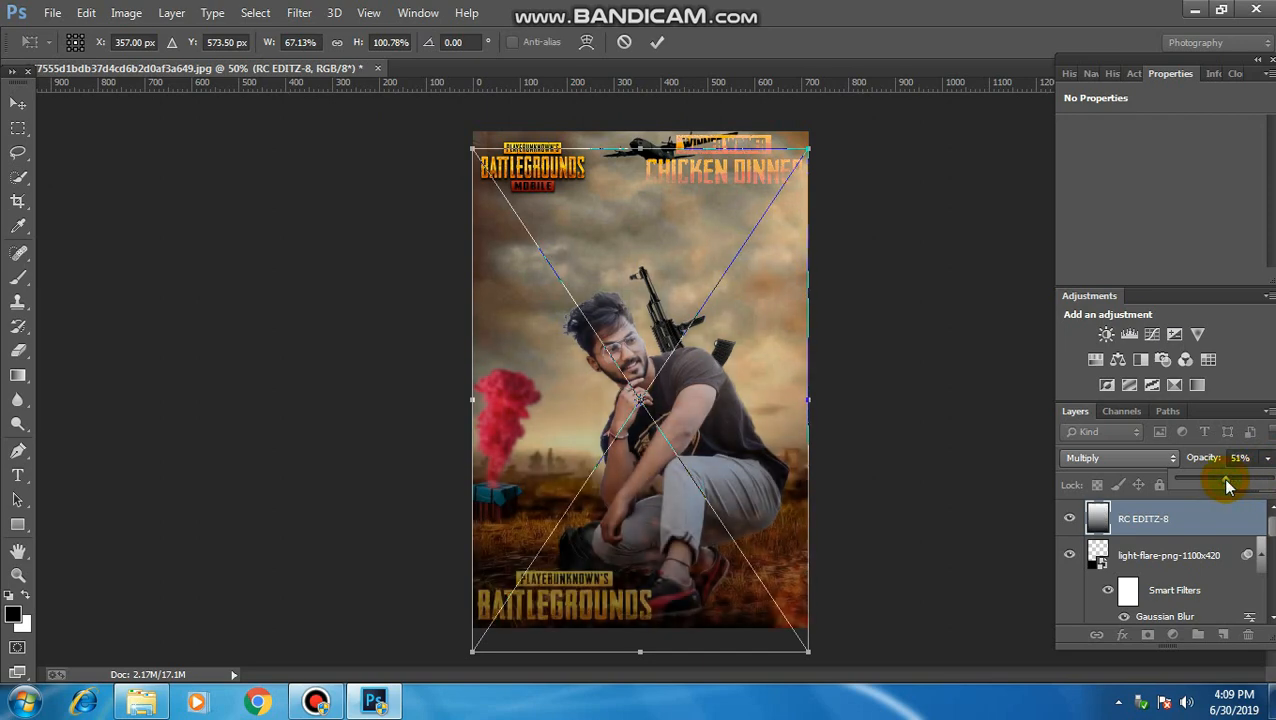
click(659, 42)
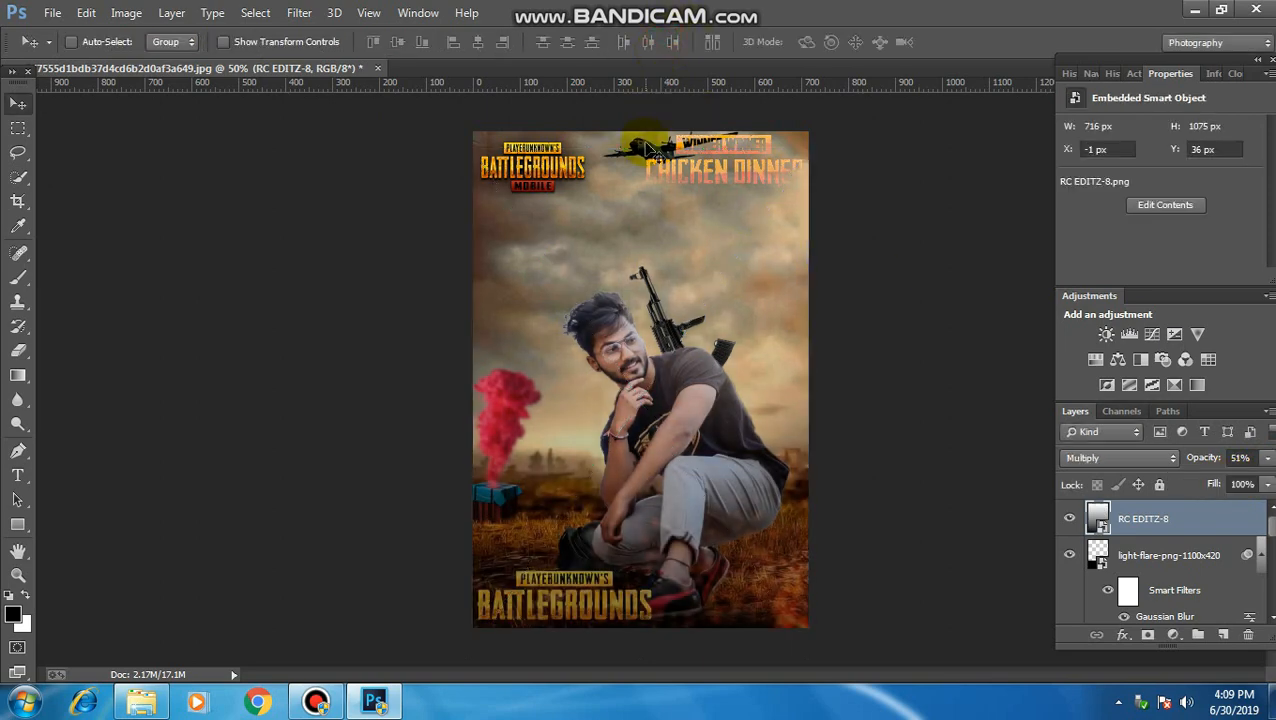
Extend the gradient's upper edge to the top of the canvas, making it 1111 px high, and commit the transform
click(80, 12)
click(411, 172)
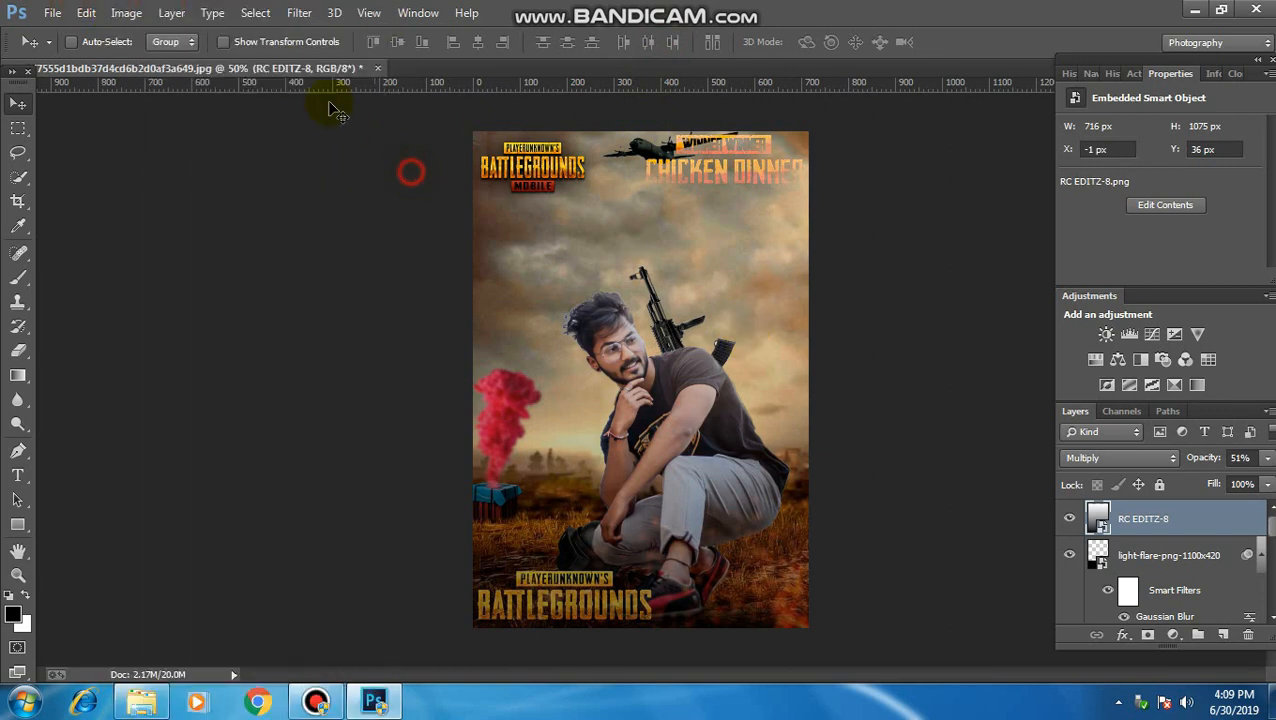
click(250, 42)
drag(640, 148, 641, 131)
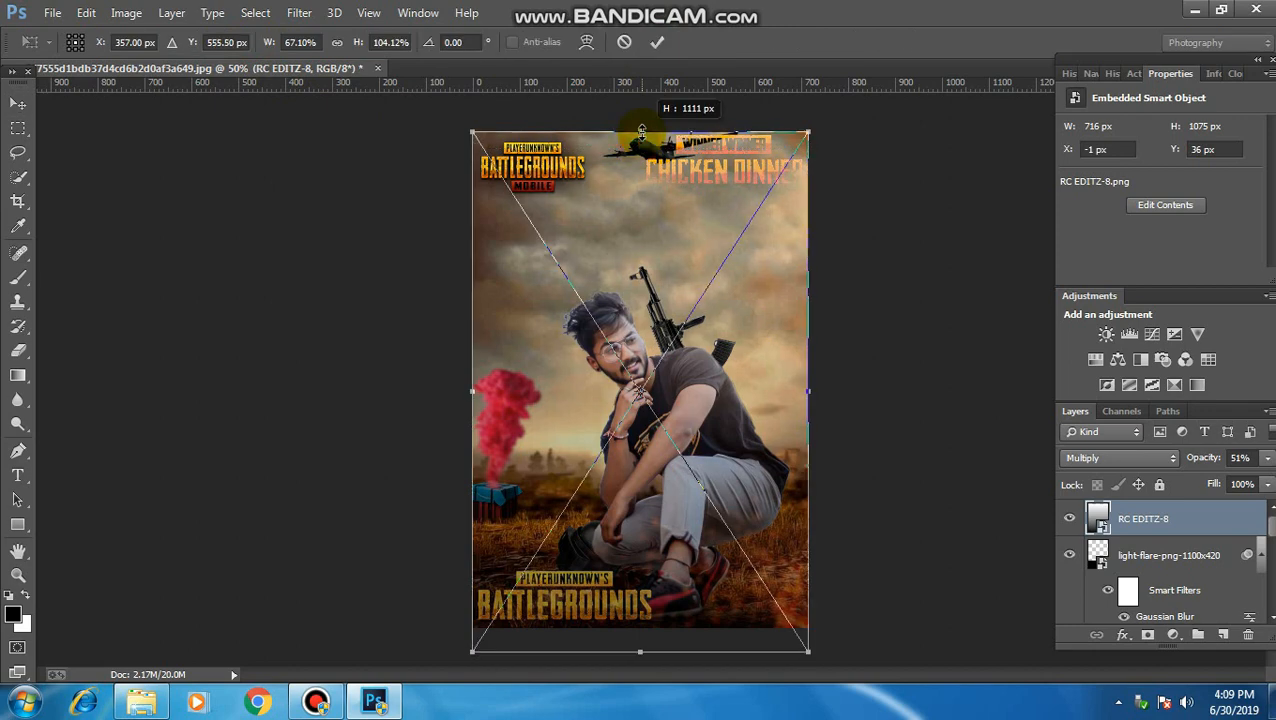
click(657, 42)
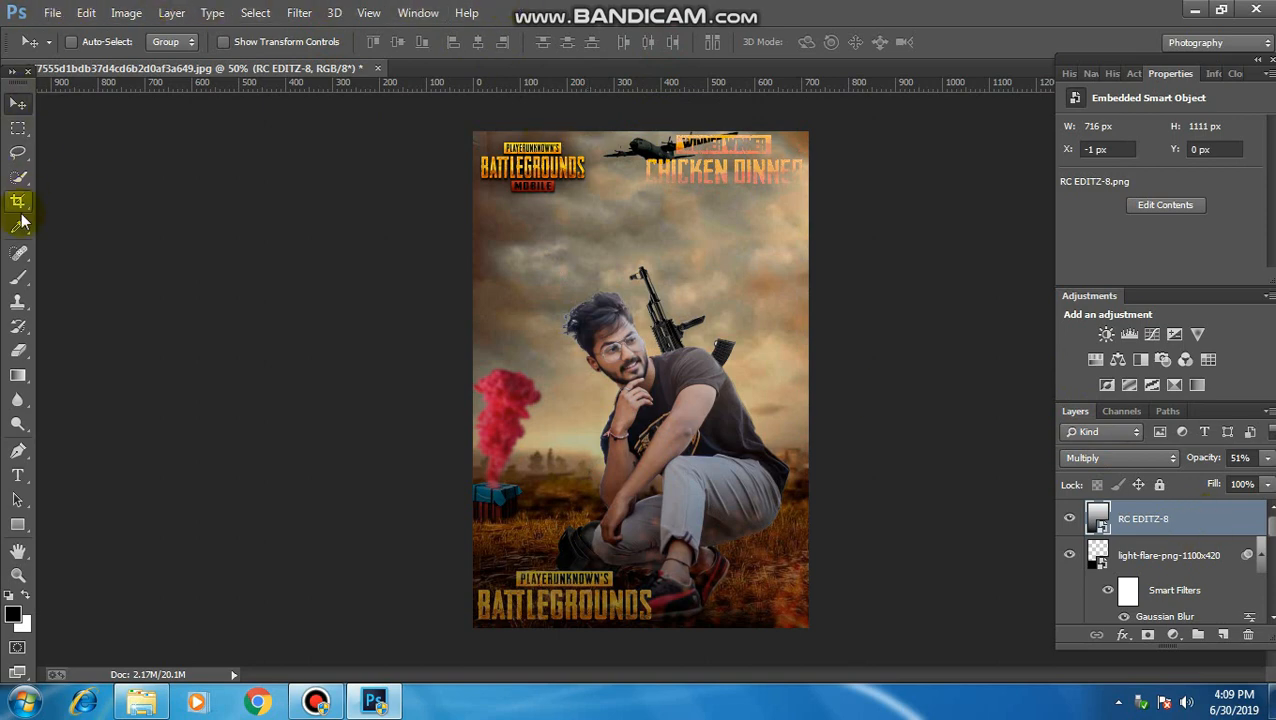
Place the crack-skin-overlay image as an embedded object above the gradient layer, and set its blend mode to Darker Color
click(52, 12)
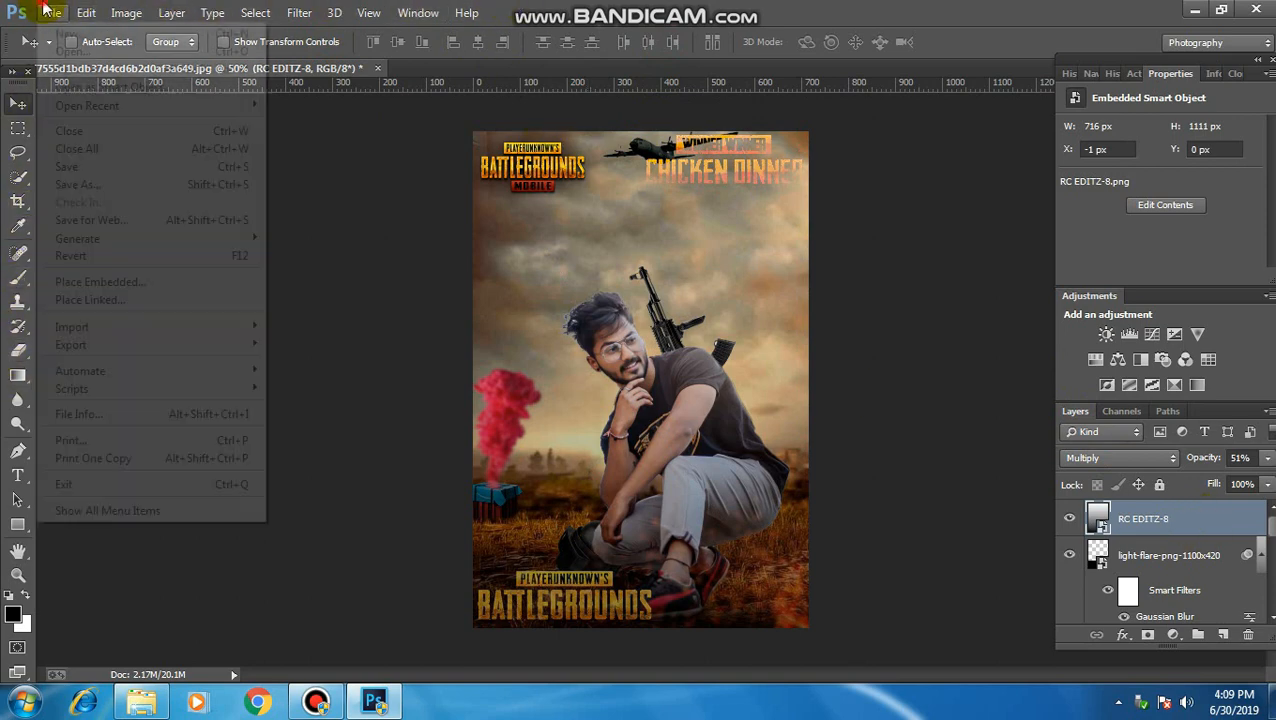
click(103, 274)
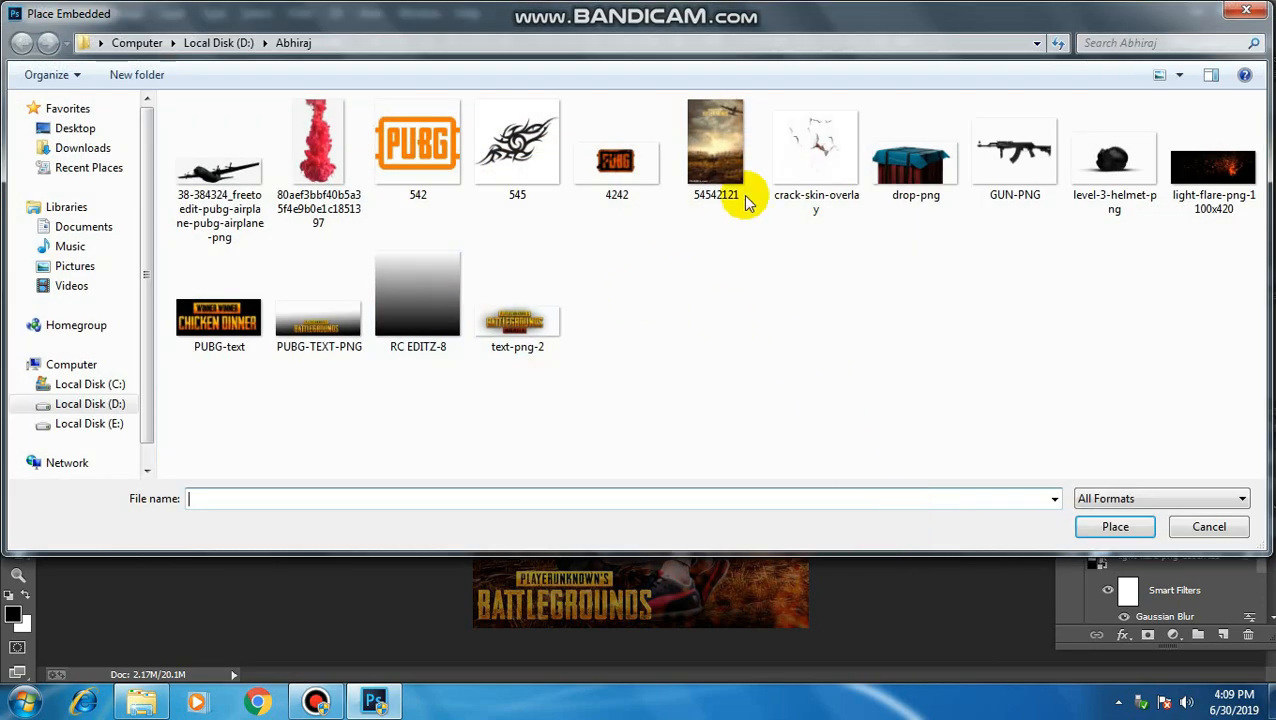
click(816, 150)
click(1113, 528)
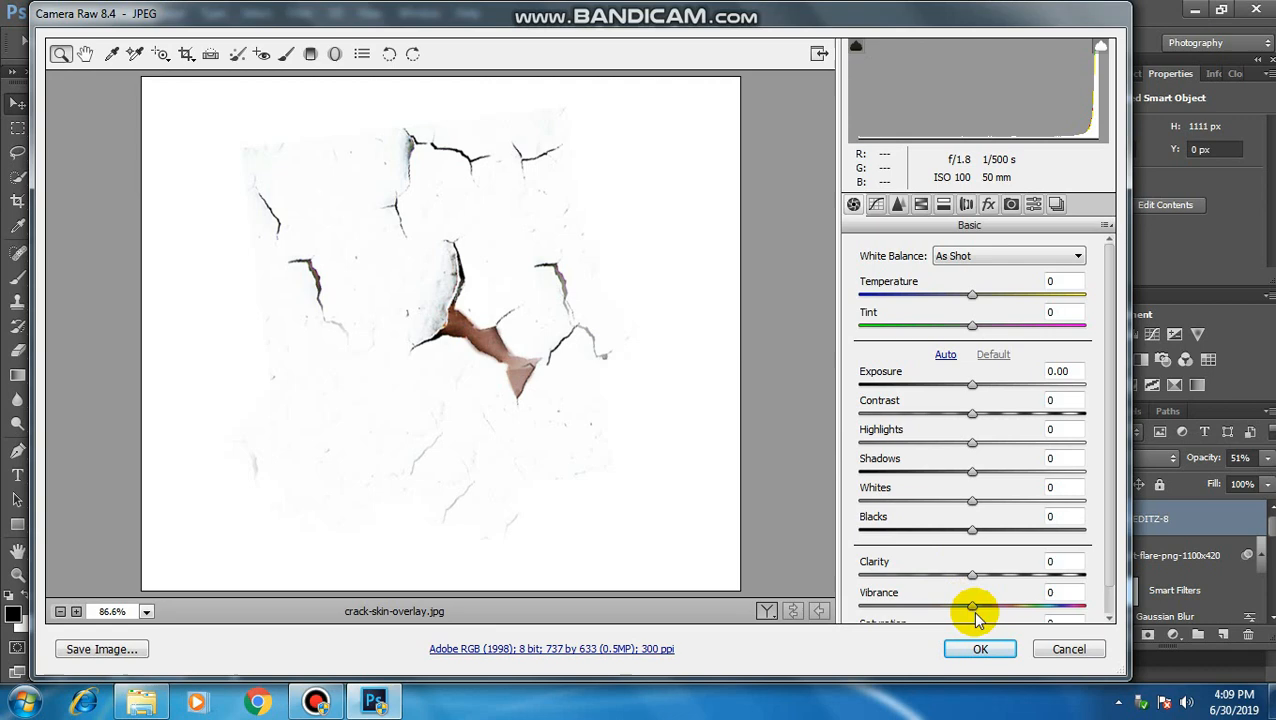
click(984, 649)
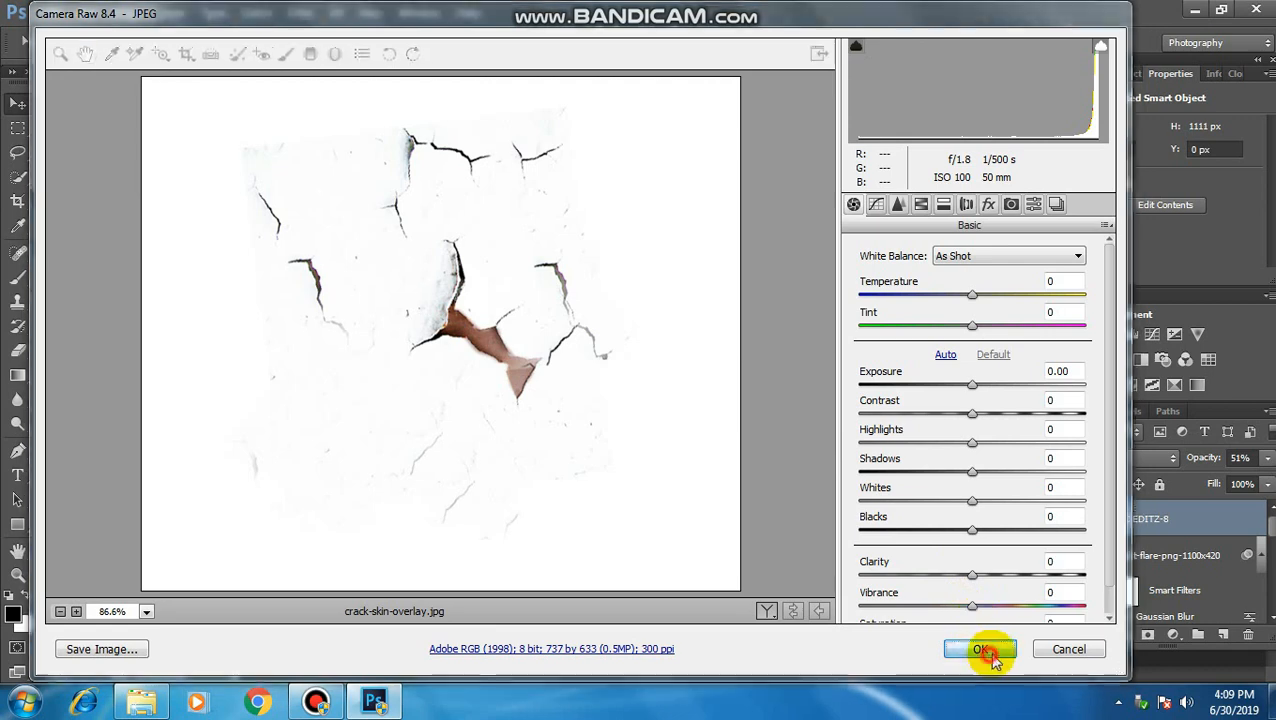
click(1118, 456)
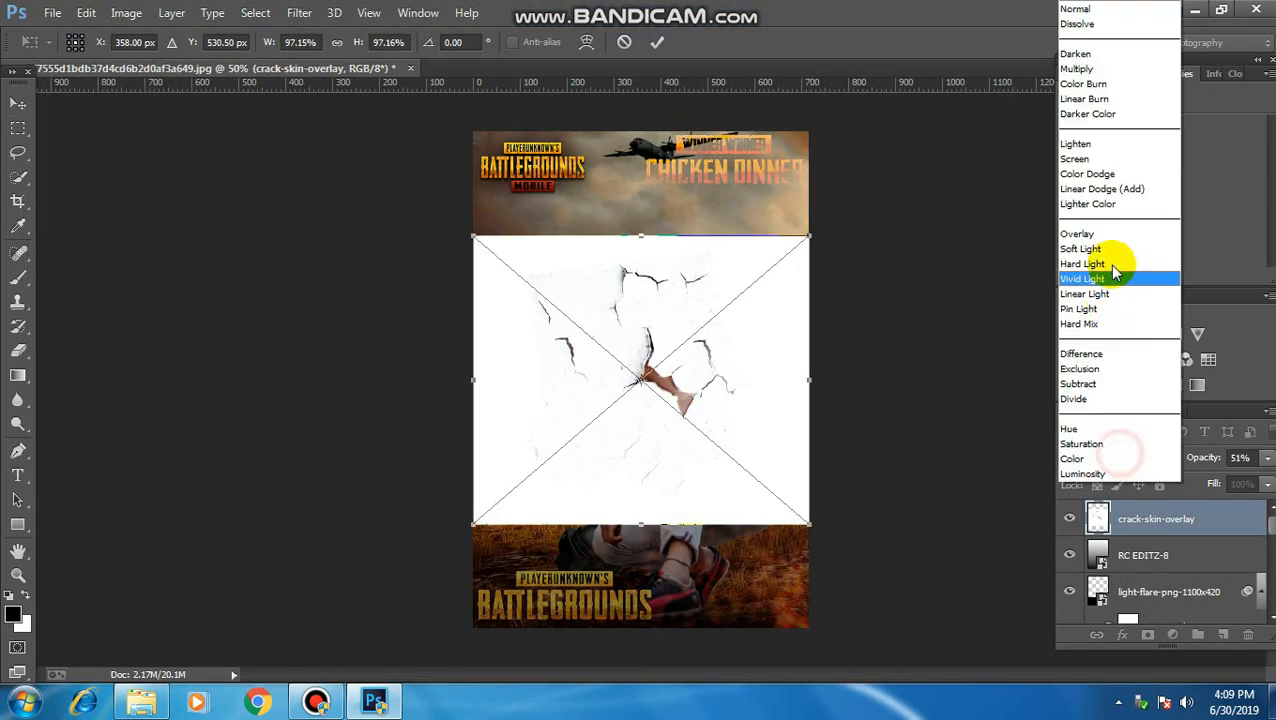
click(1104, 162)
scroll(1122, 444, up, 2)
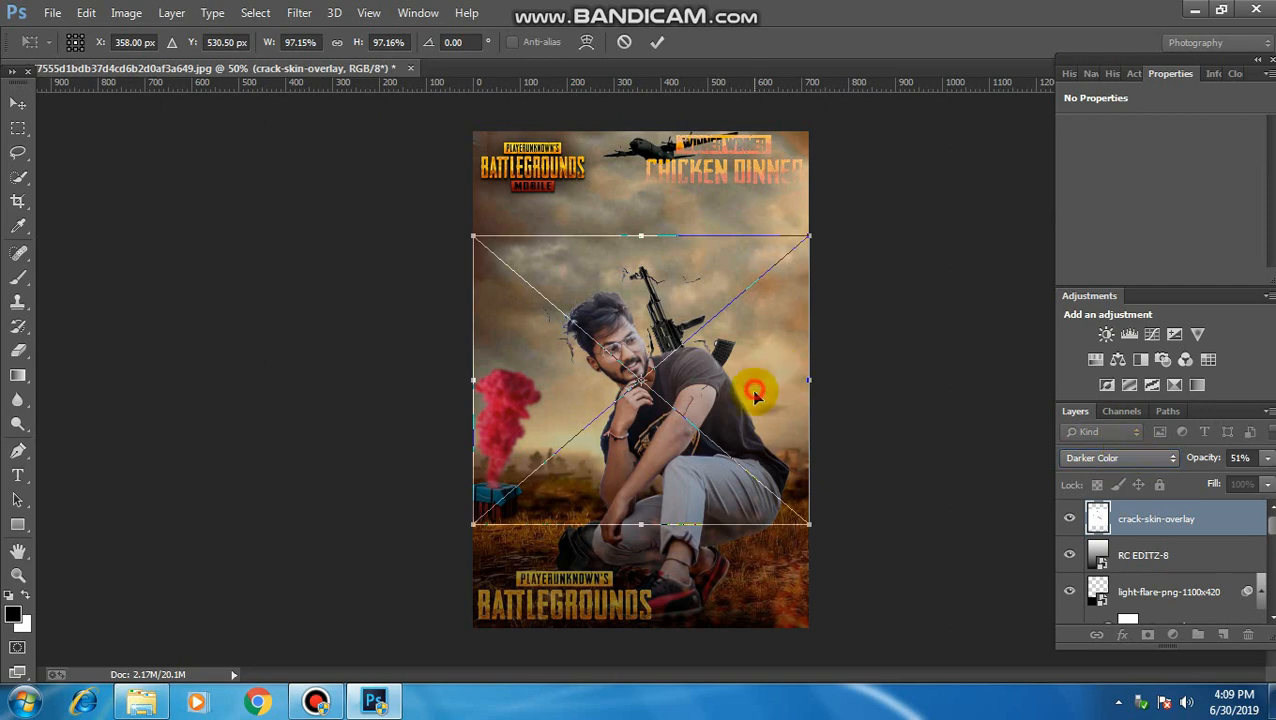
Scale the crack overlay down to about 16.69% wide and 18.33% high, and position it over the man's upright forearm below the bracelet
drag(755, 391, 746, 478)
key(ctrl+plus)
key(ctrl+plus)
key(ctrl+plus)
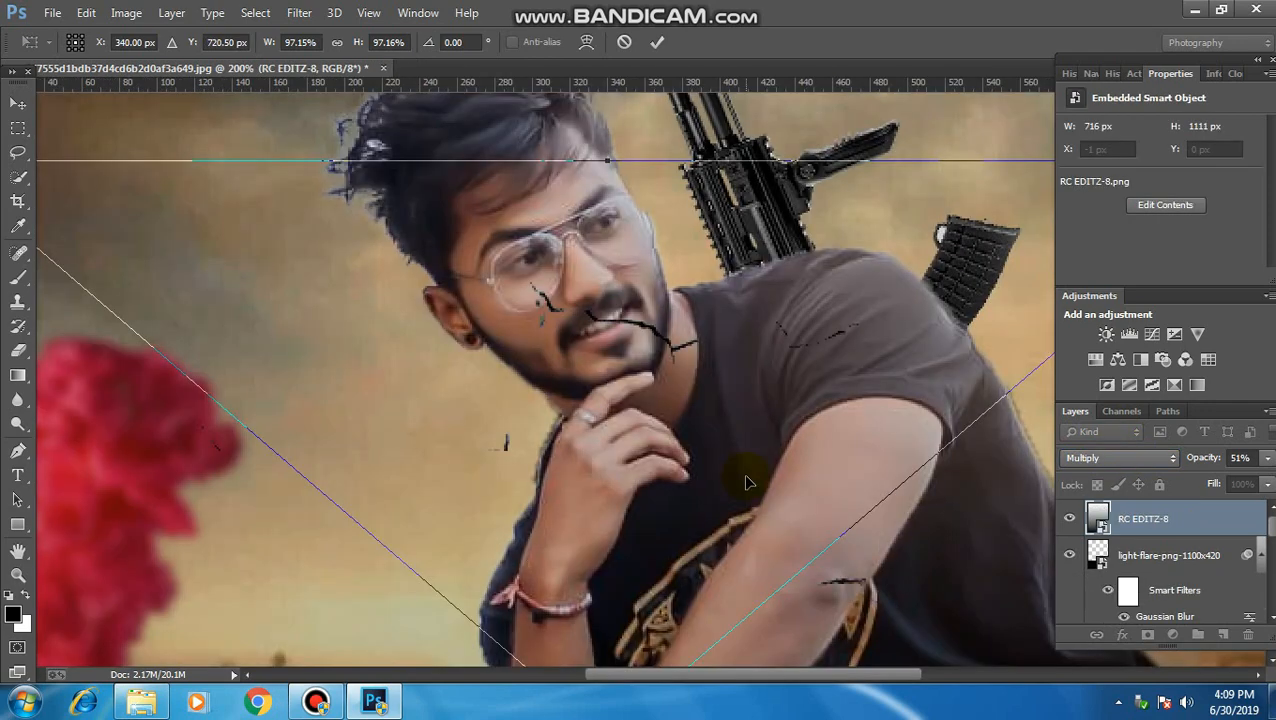
key(ctrl+minus)
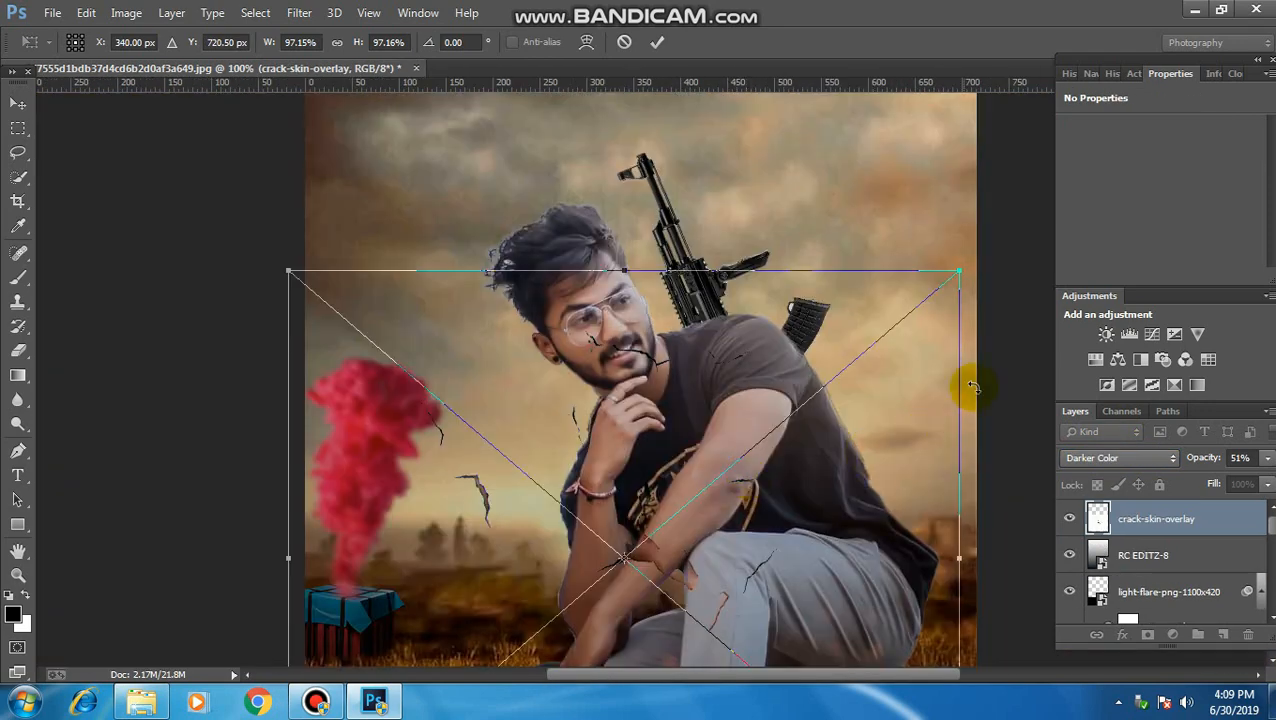
drag(956, 274, 752, 508)
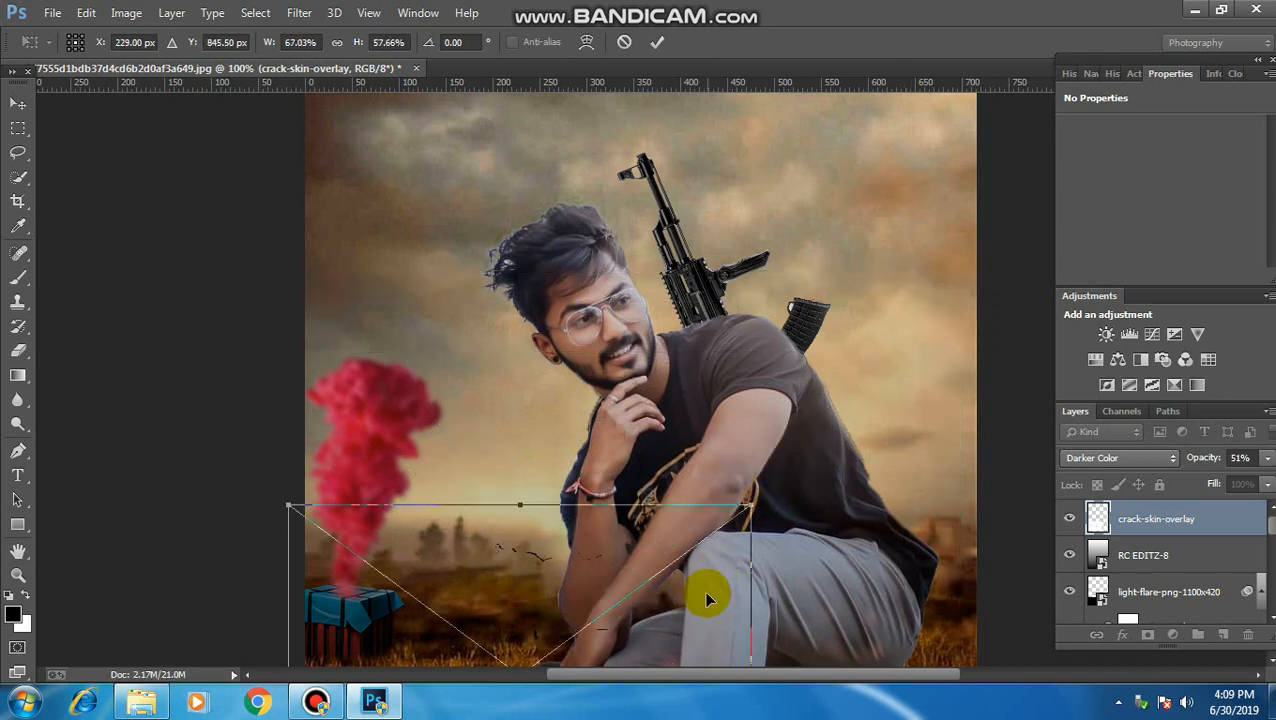
drag(719, 560, 817, 325)
drag(847, 279, 498, 510)
drag(469, 580, 625, 566)
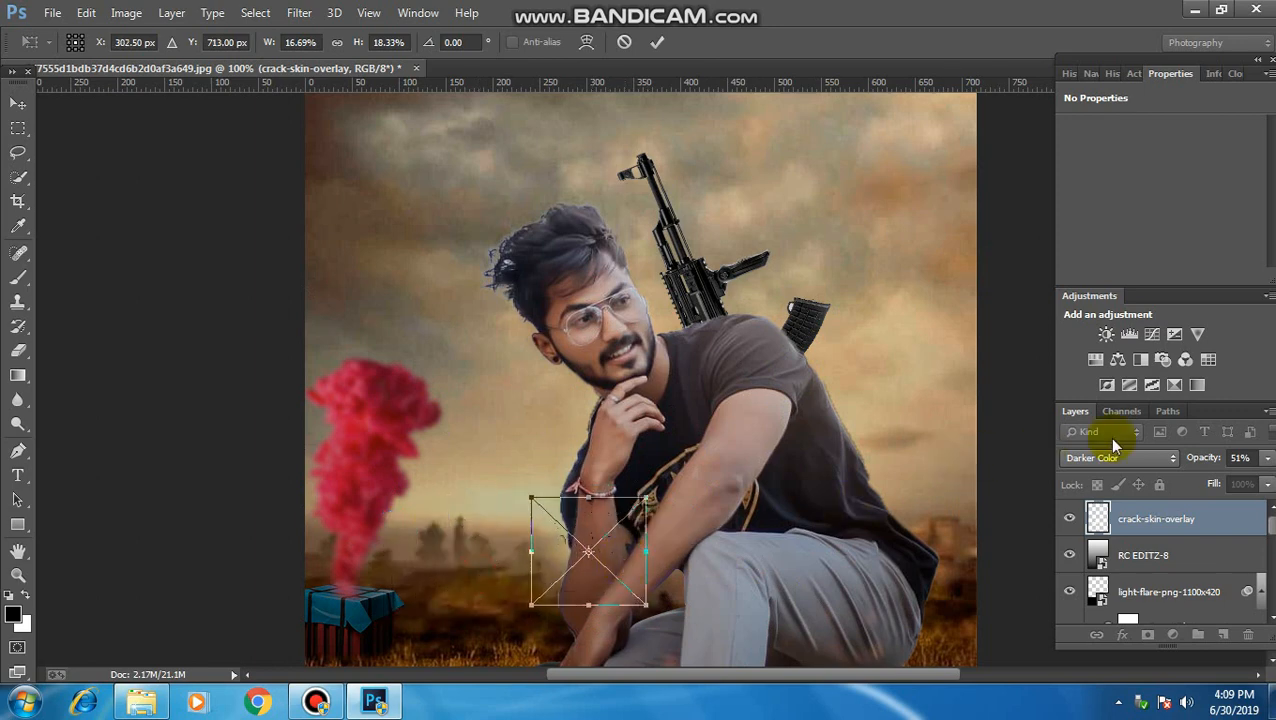
Set the crack overlay's blend mode to Multiply and commit its placement
click(1150, 457)
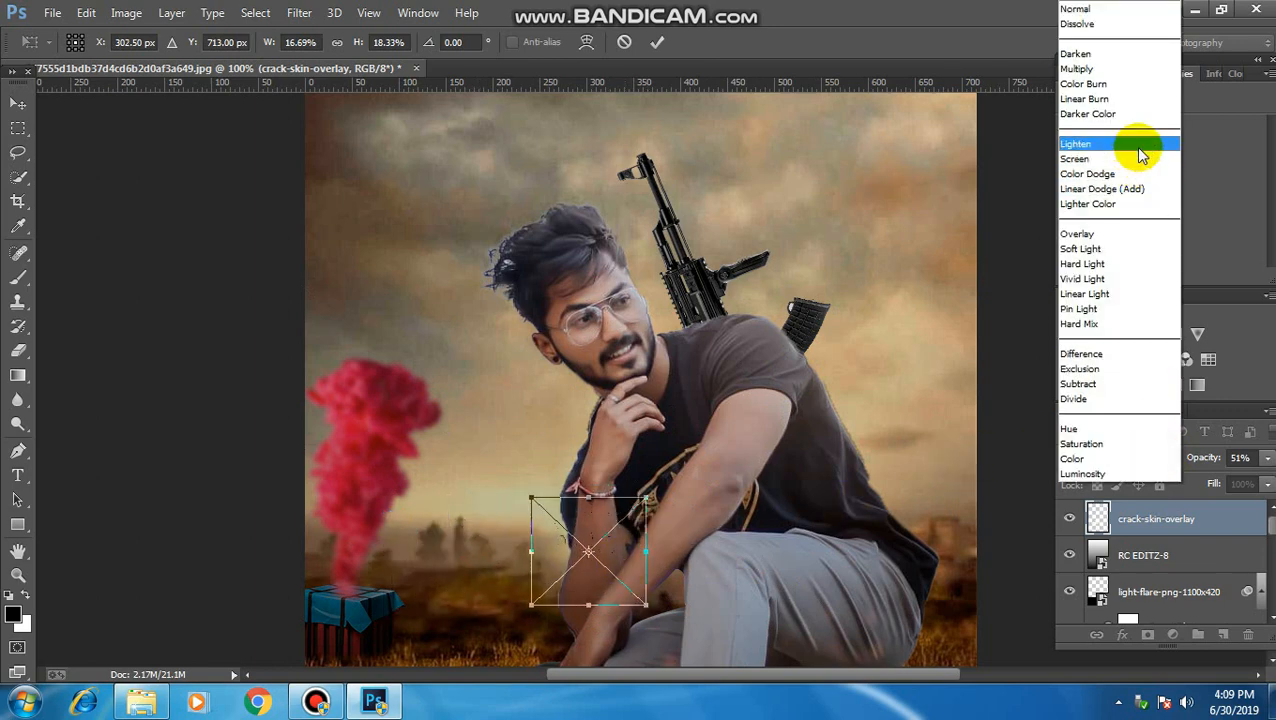
click(1117, 70)
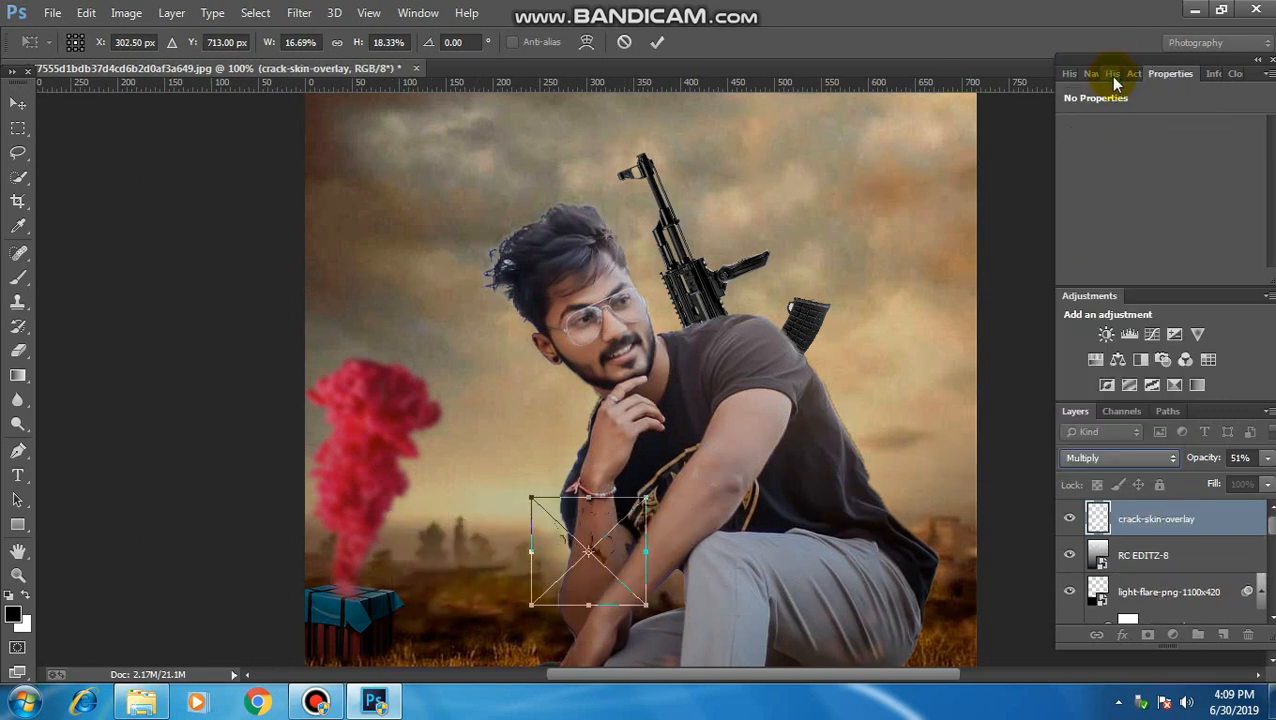
click(656, 43)
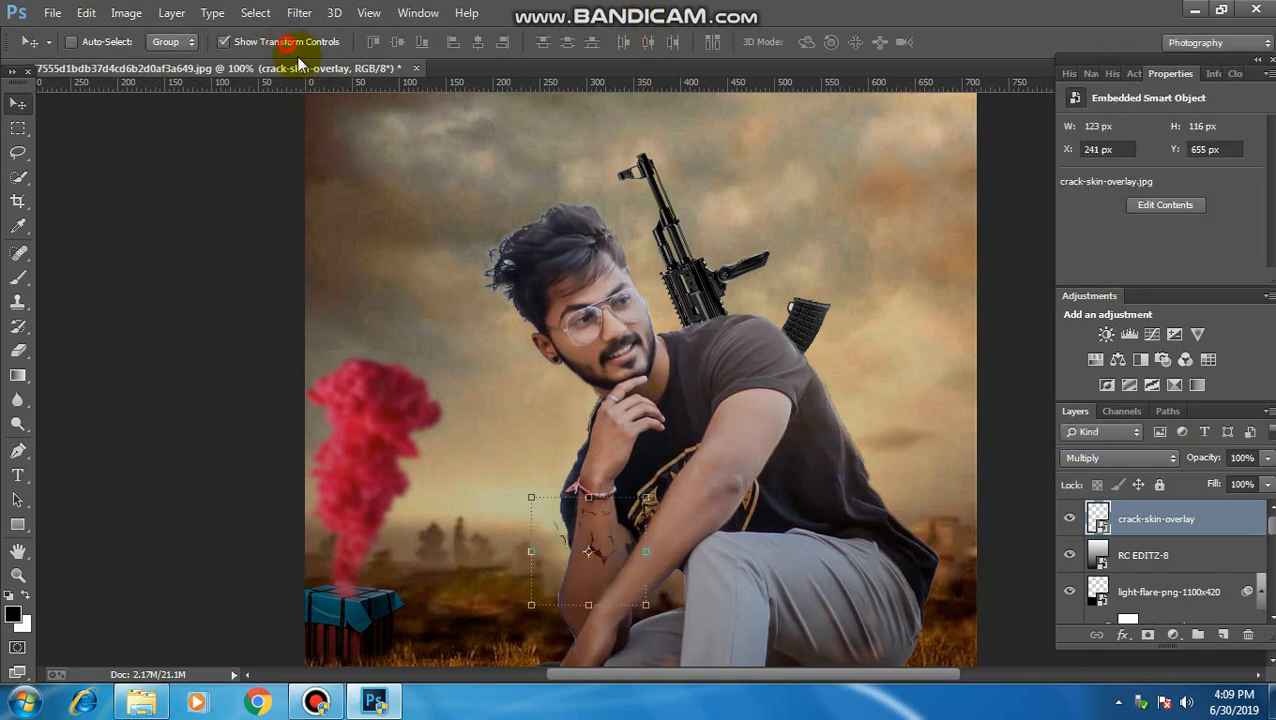
Rotate the crack overlay about 23.4° to follow the forearm, nudge it down slightly, and commit the transform
drag(655, 480, 690, 505)
drag(636, 563, 633, 576)
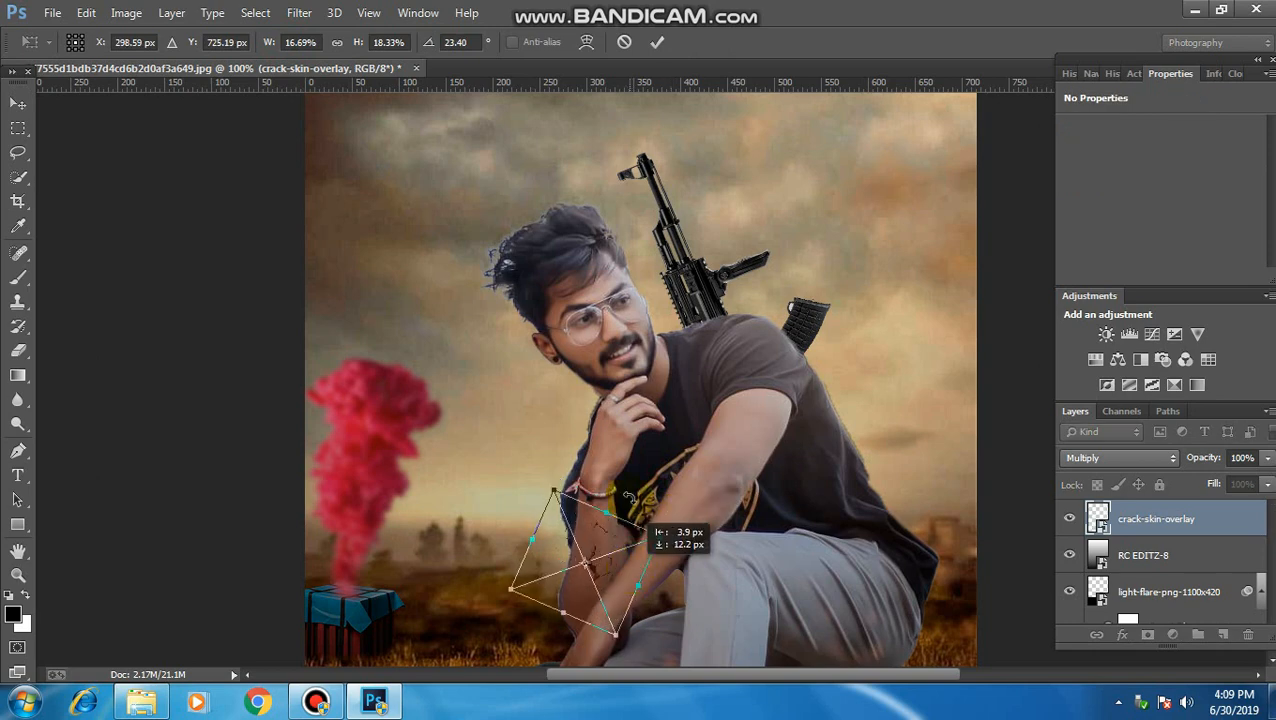
click(660, 43)
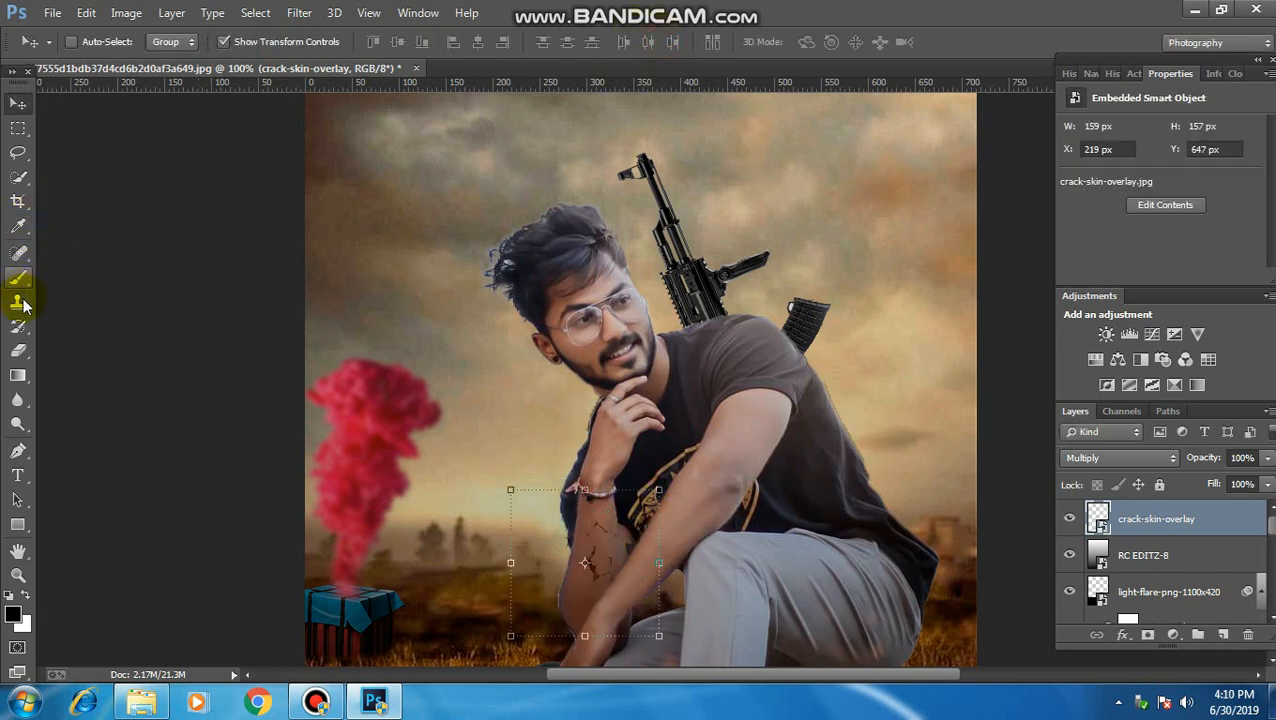
Rasterize the crack overlay and erase the stray cracks on both sides of the forearm with the Eraser at size 40
click(18, 350)
click(564, 463)
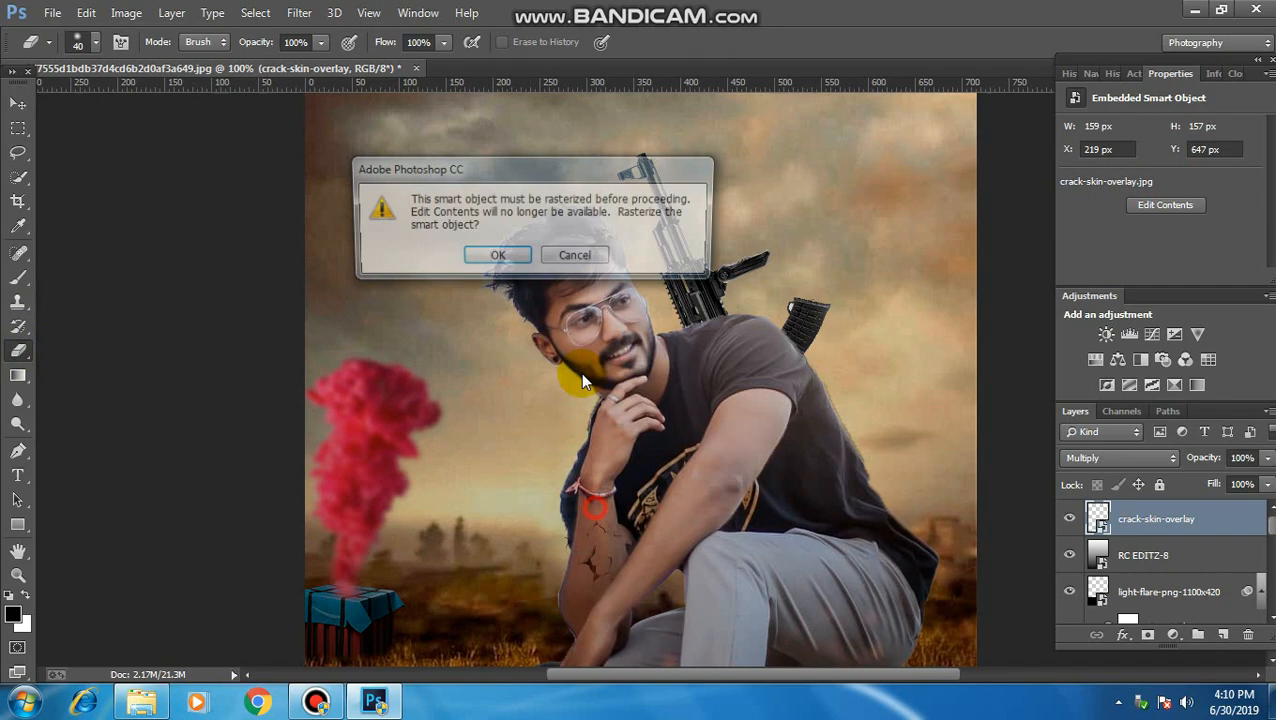
click(505, 252)
scroll(645, 512, up, 3)
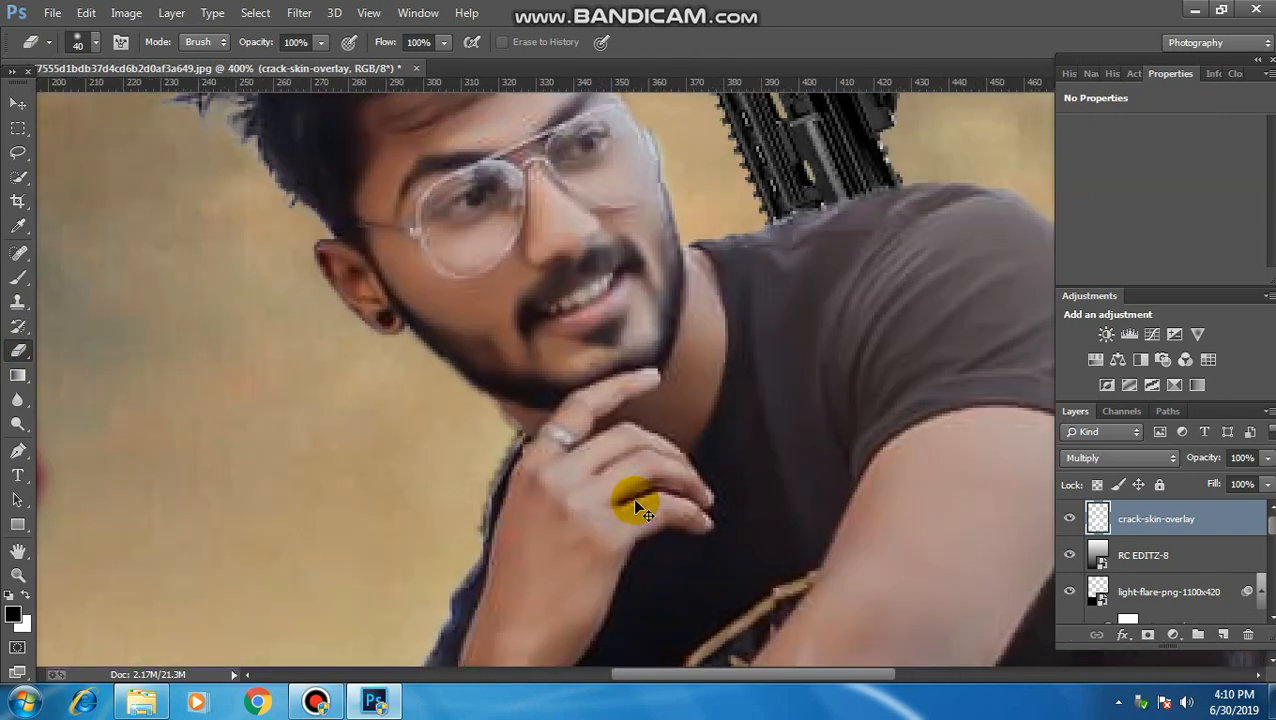
scroll(664, 515, down, 5)
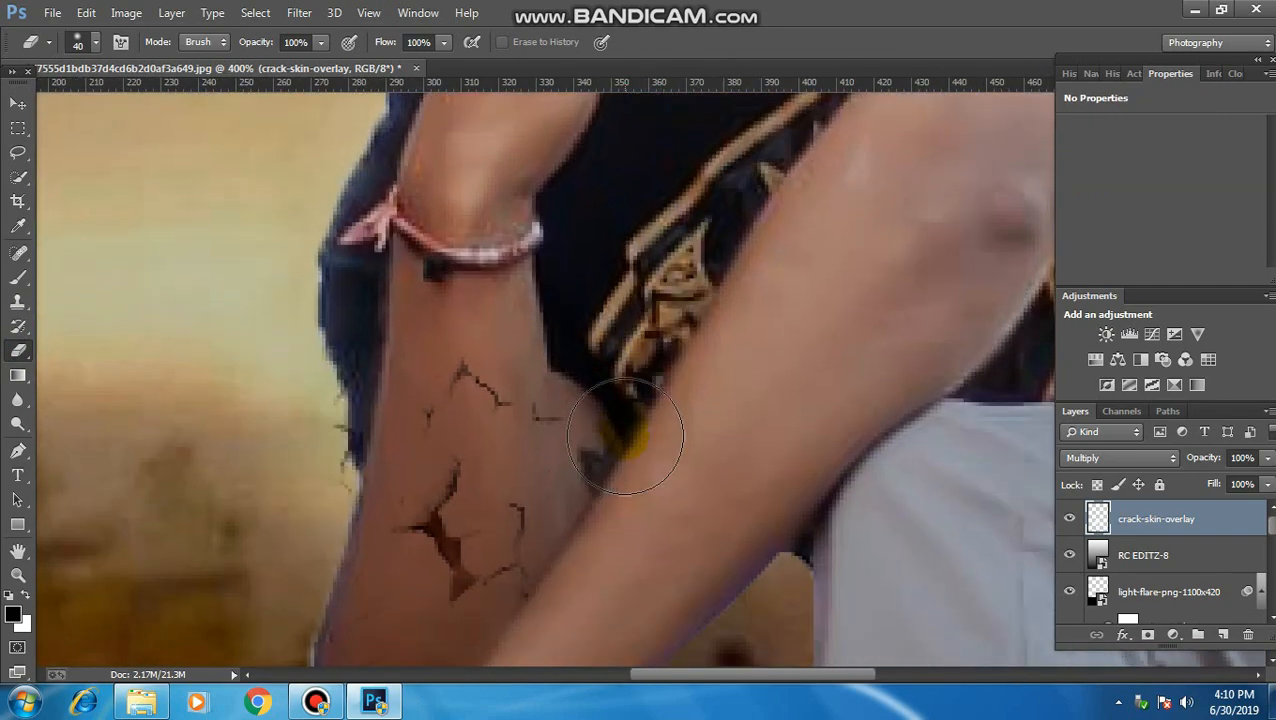
drag(602, 369, 603, 397)
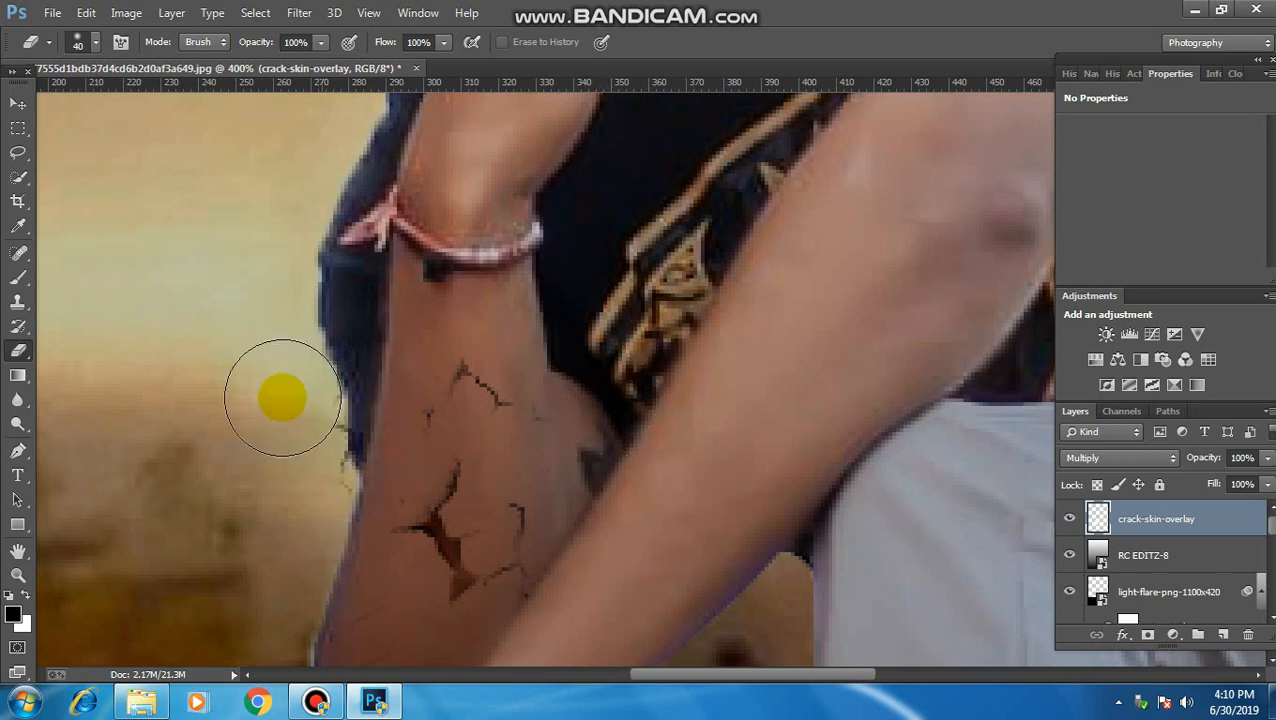
mouse_move(288, 347)
mouse_down()
mouse_move(304, 436)
mouse_move(295, 475)
mouse_up()
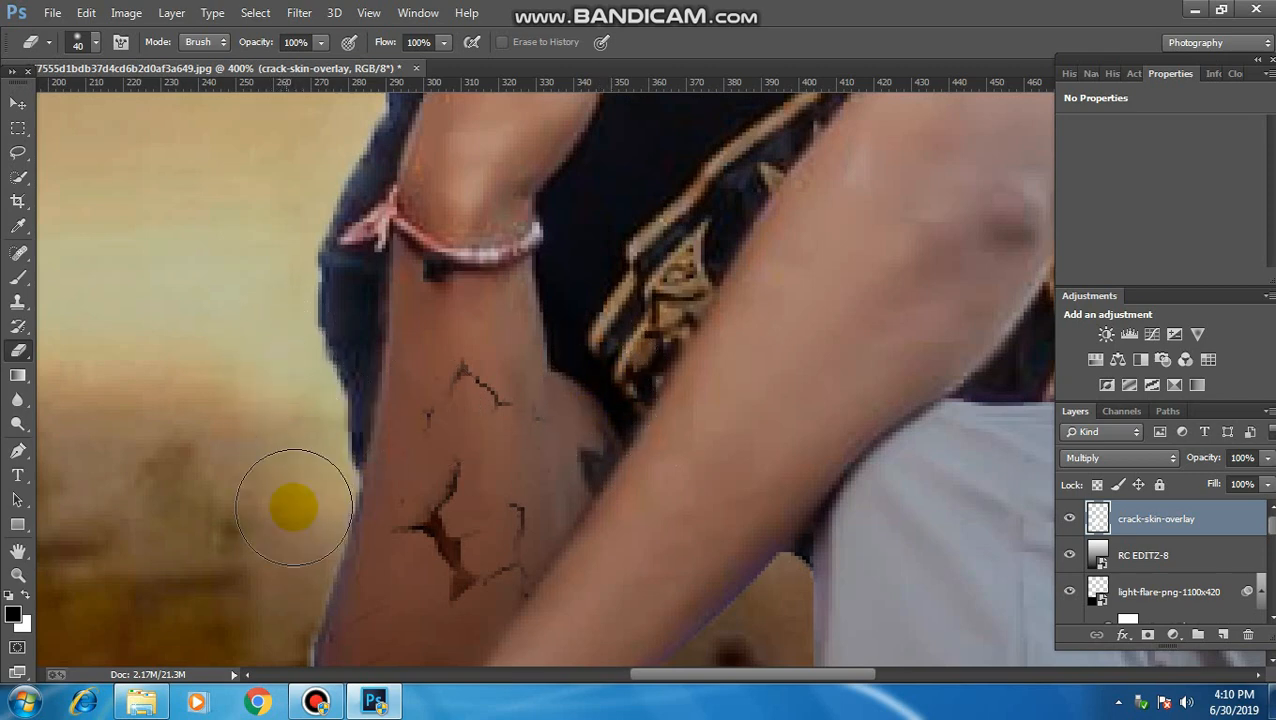
scroll(600, 360, down, 3)
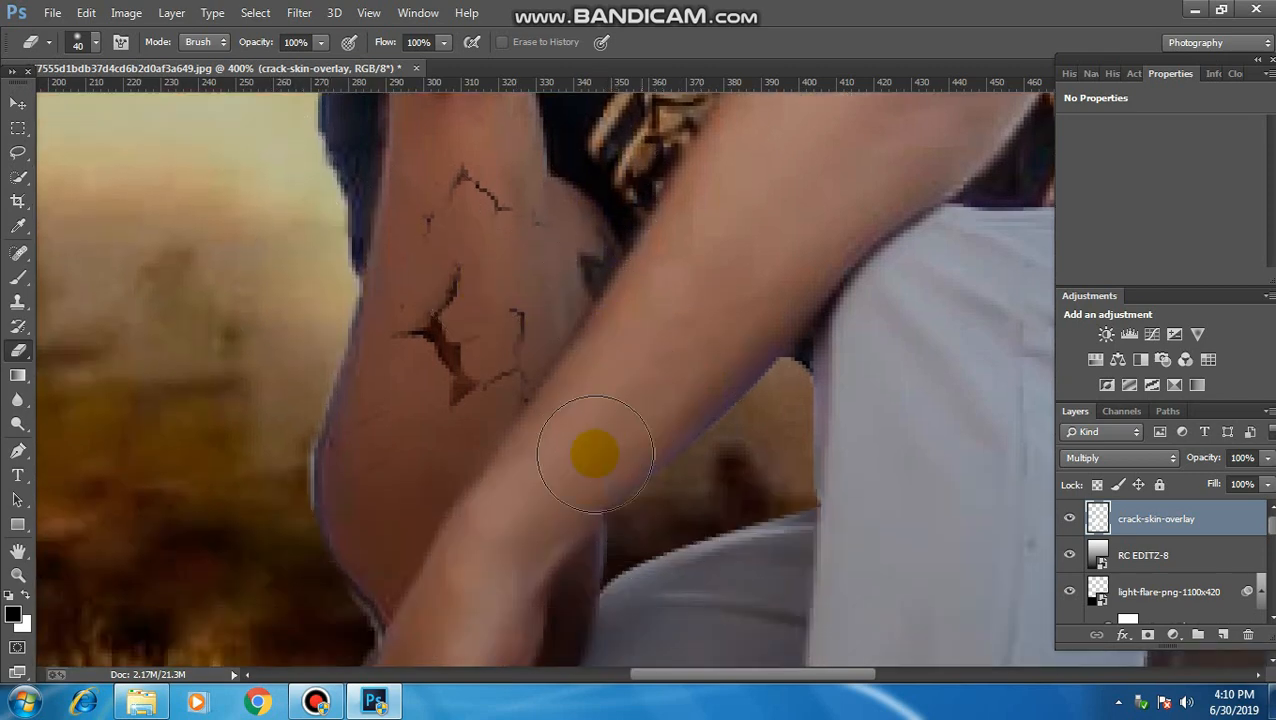
Lower the crack overlay's opacity to 65% and check the blend on the whole composite
click(1267, 458)
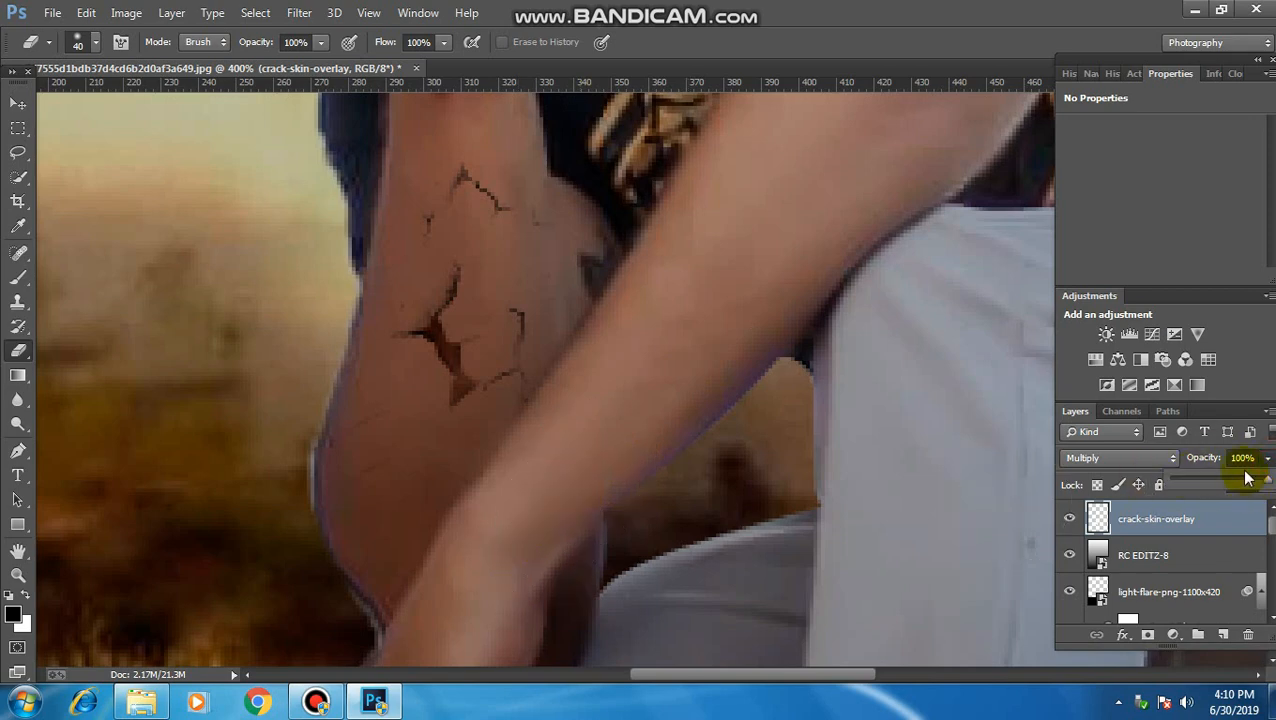
drag(1243, 487, 1238, 487)
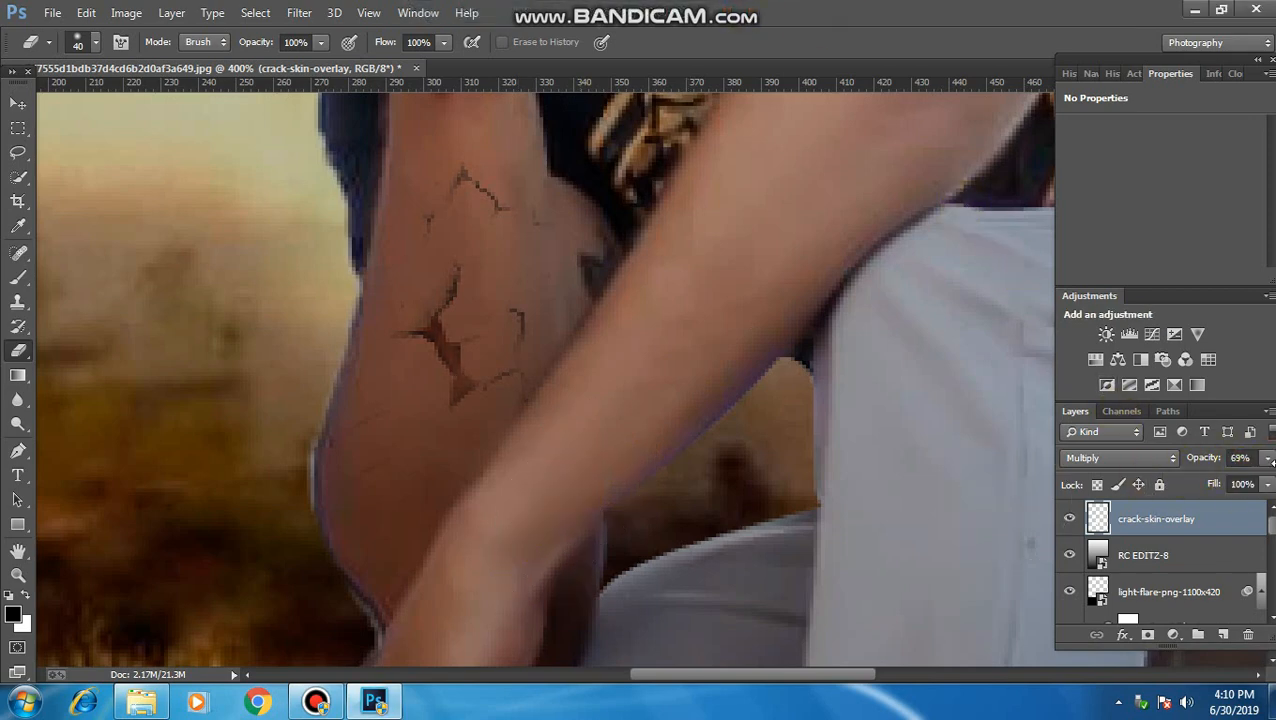
click(1268, 460)
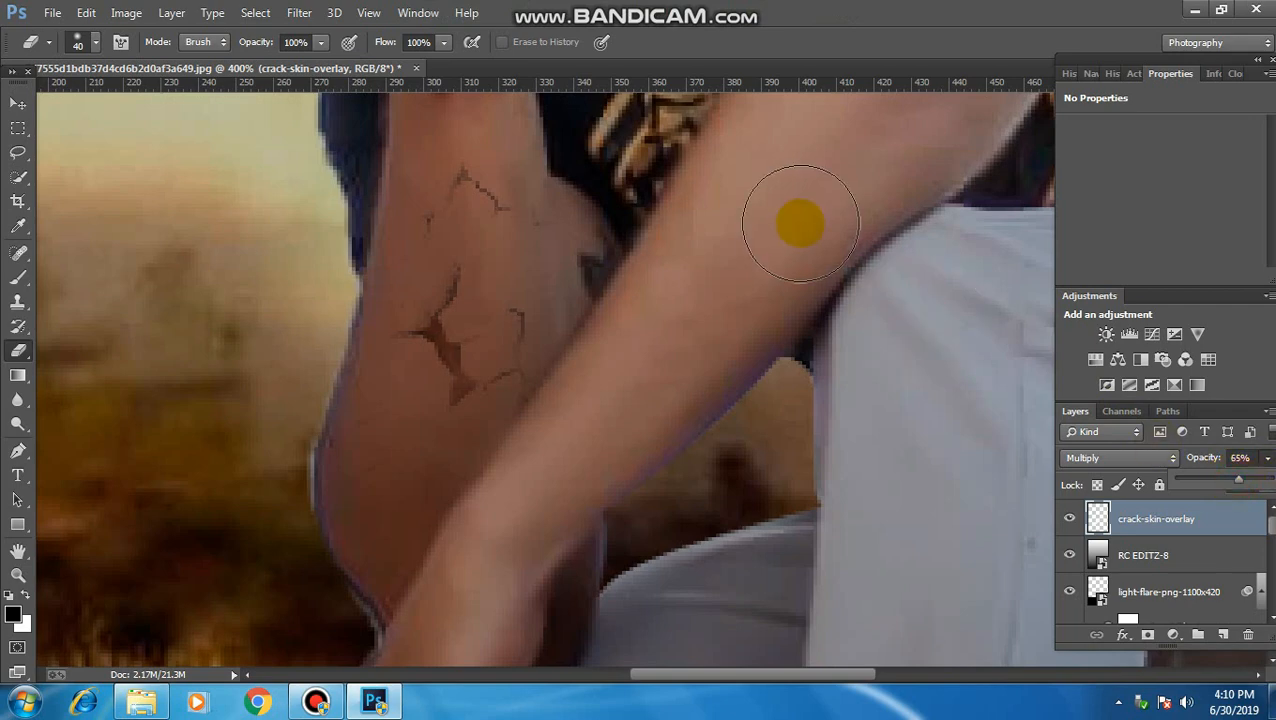
key(ctrl+1)
key(ctrl+minus)
key(ctrl+minus)
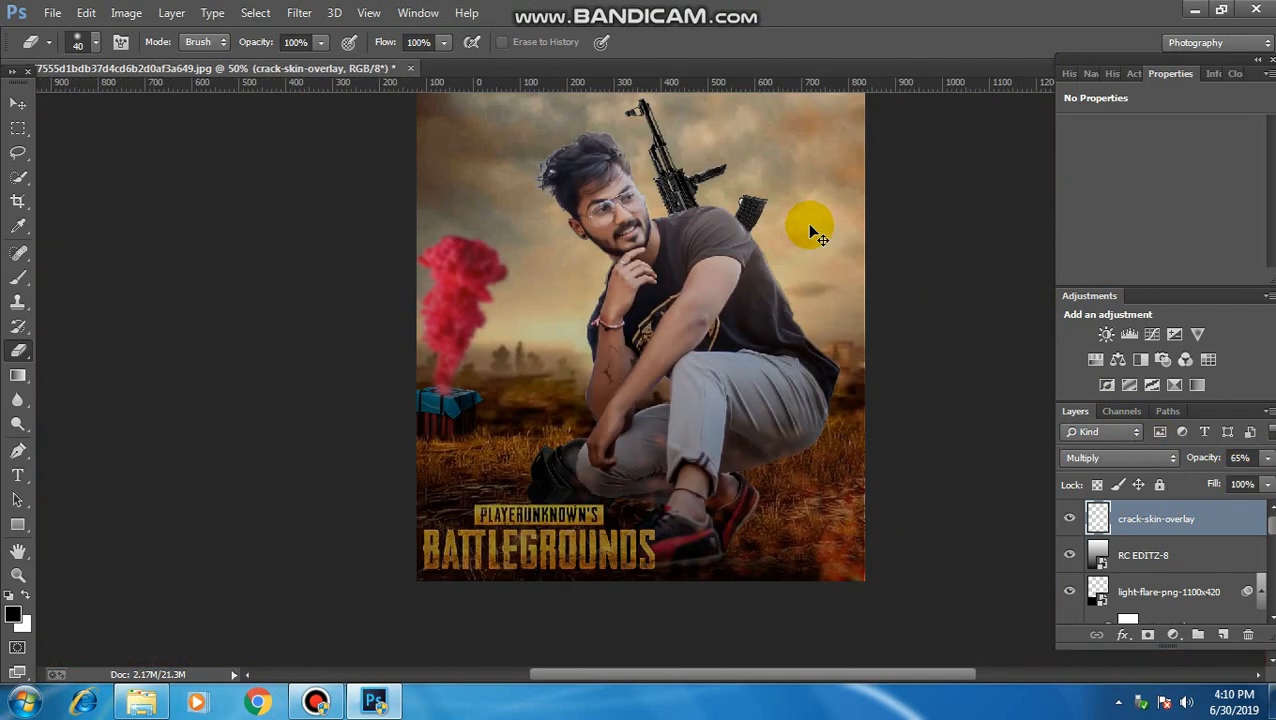
key(ctrl+plus)
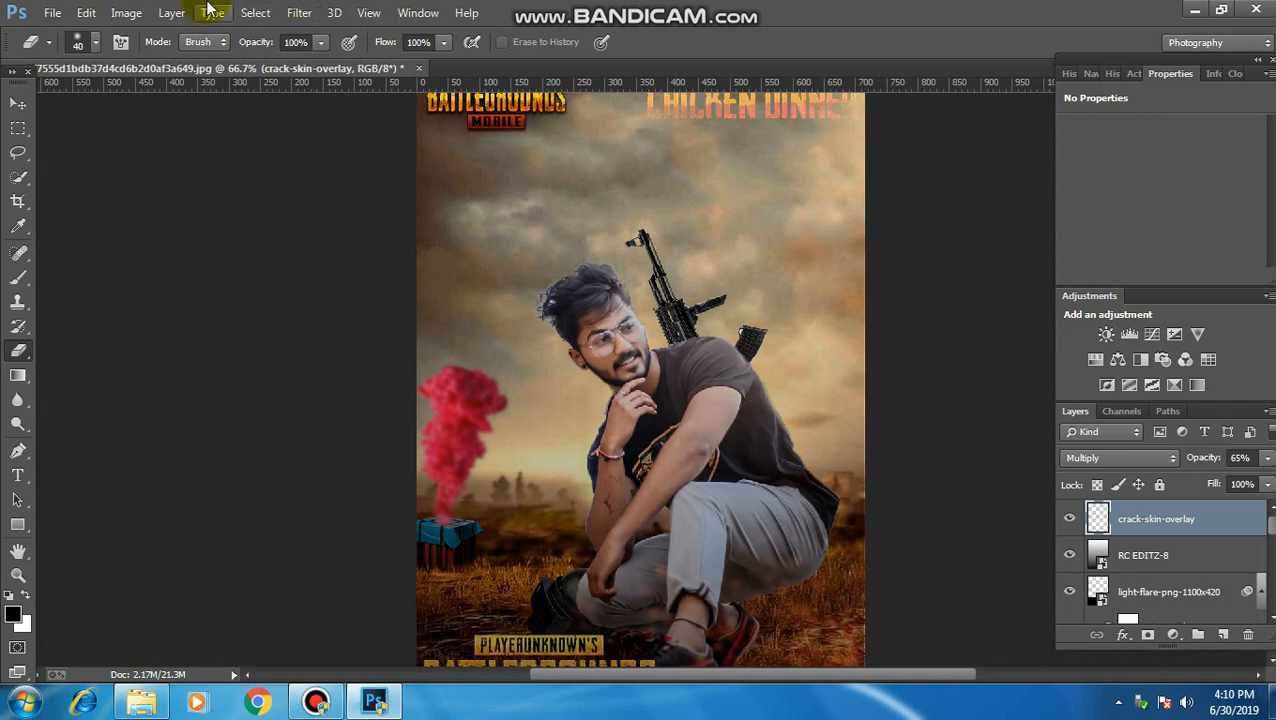
key(ctrl+minus)
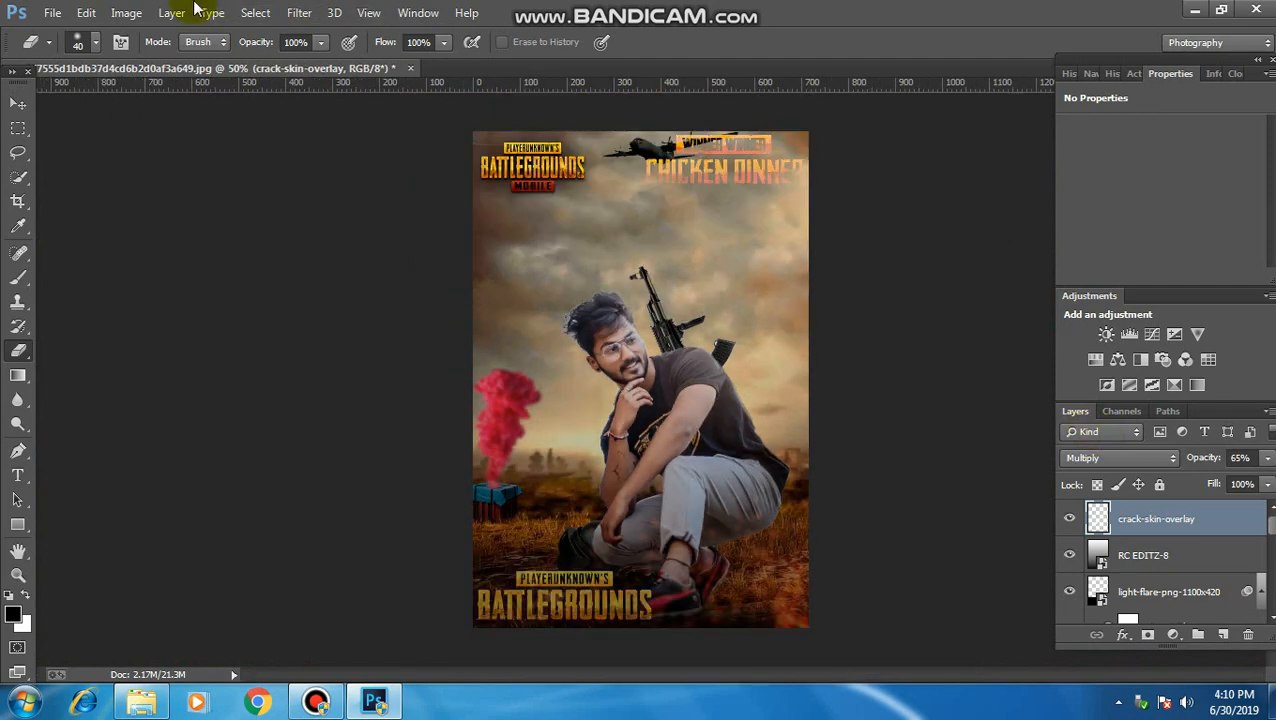
Place the 545 tribal tattoo image as an embedded object above the crack overlay, and commit it at its original size
click(57, 8)
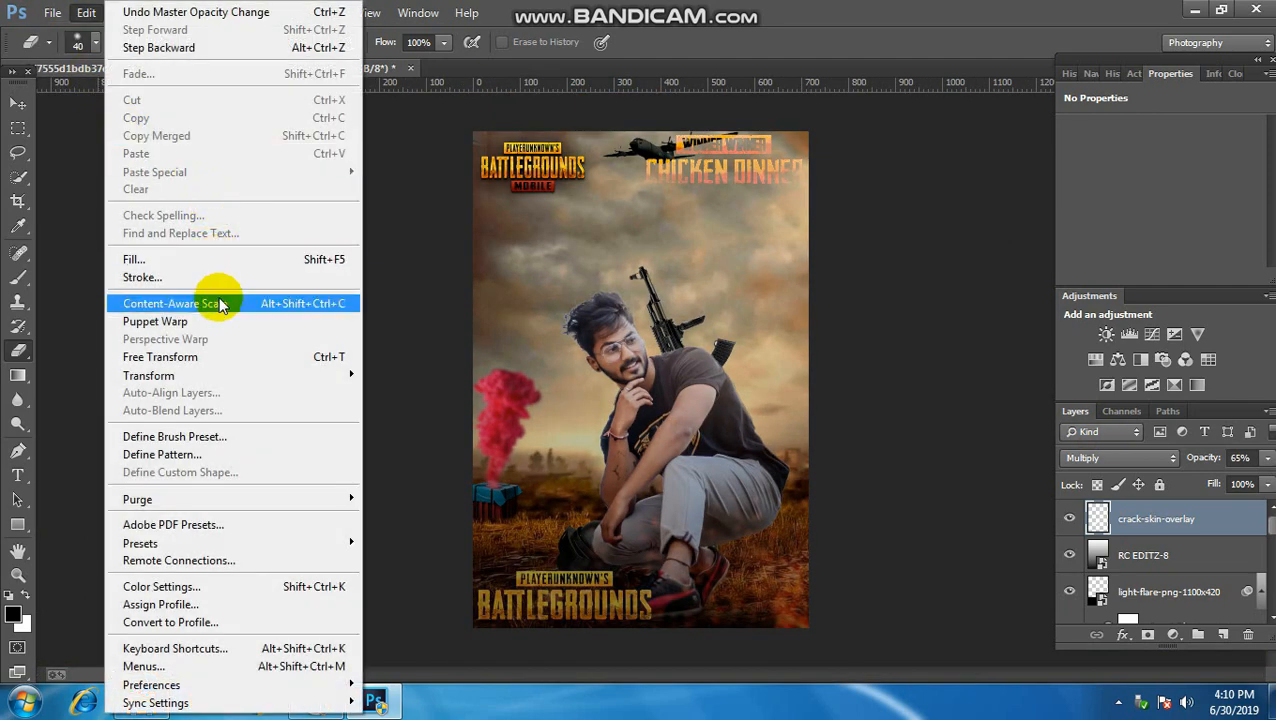
mouse_move(52, 8)
click(95, 282)
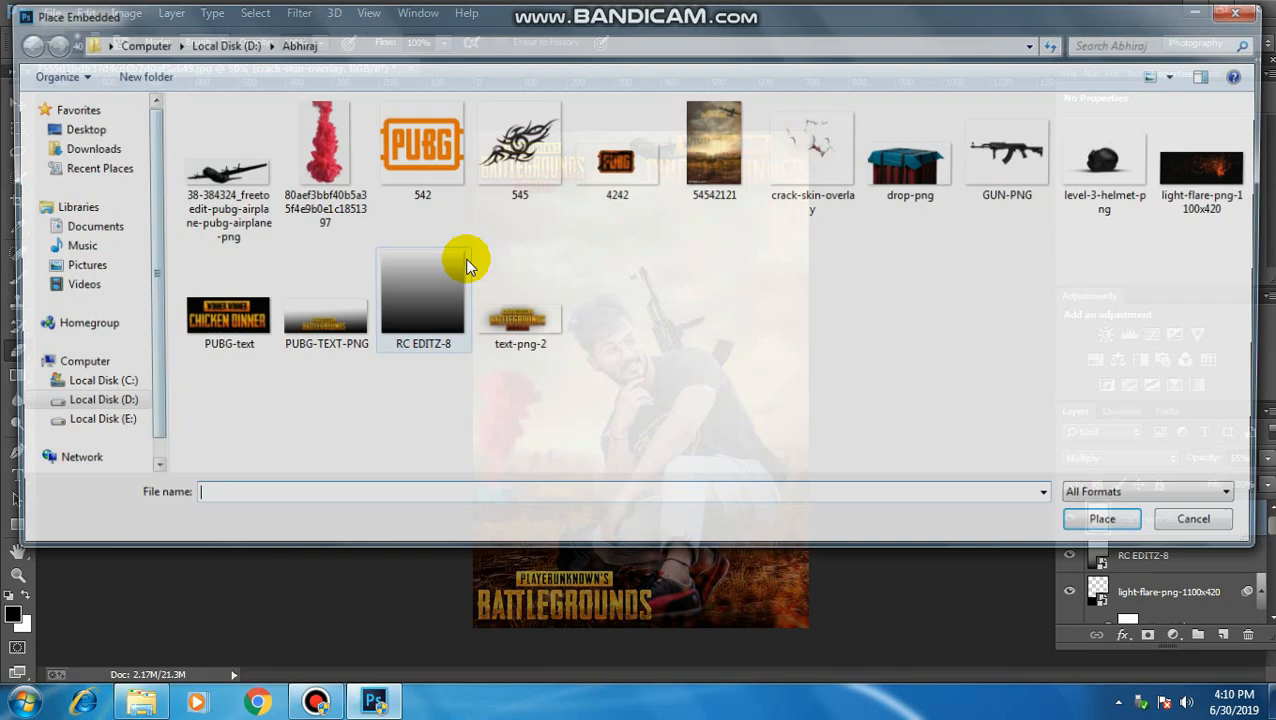
click(548, 152)
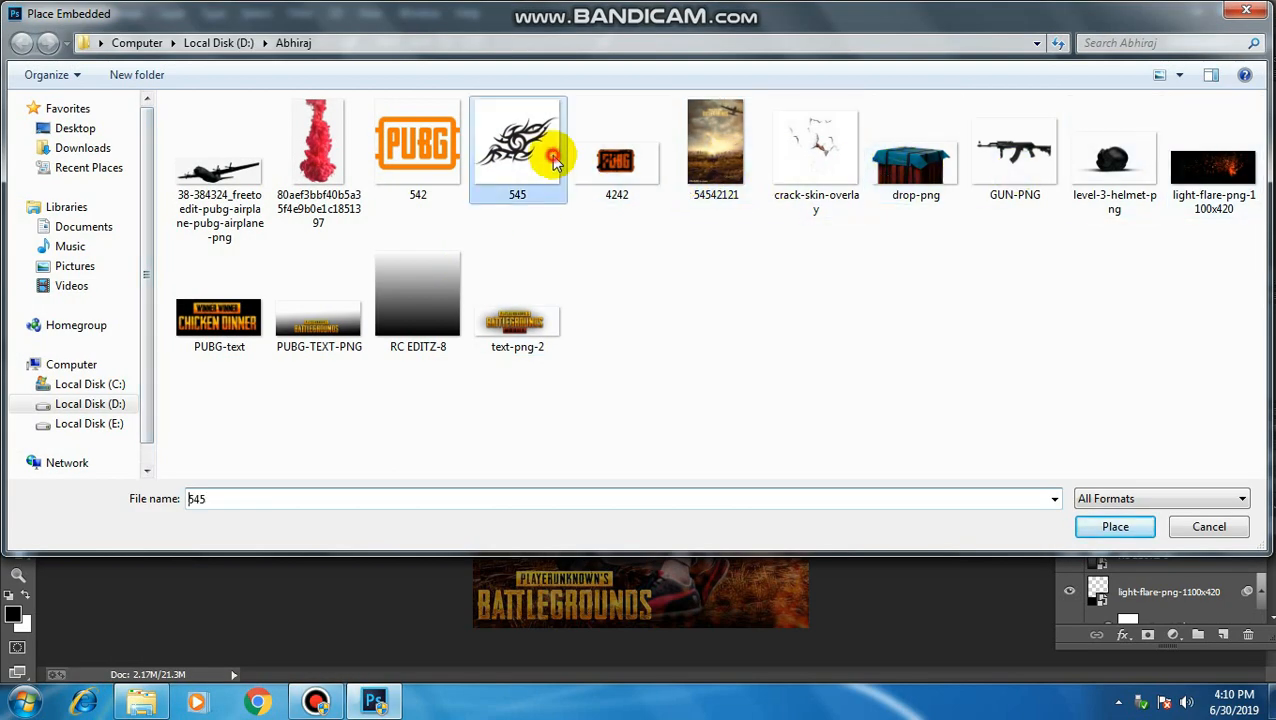
click(1115, 527)
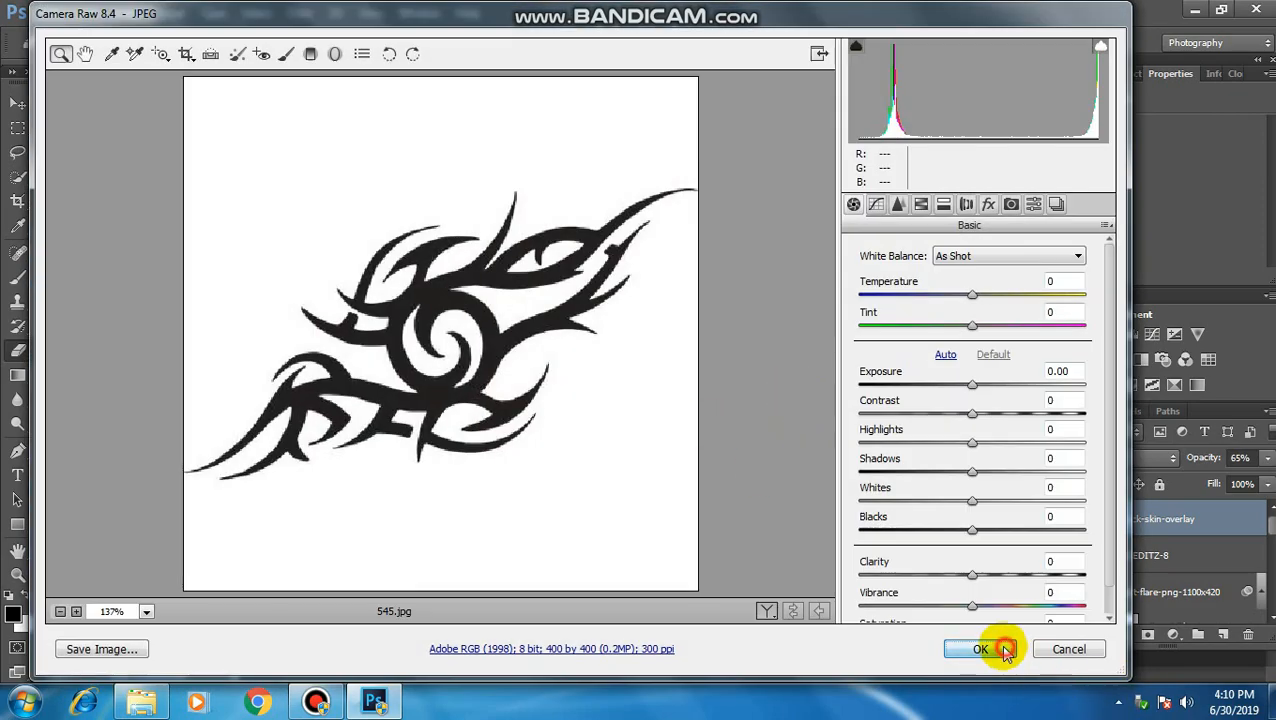
click(1006, 650)
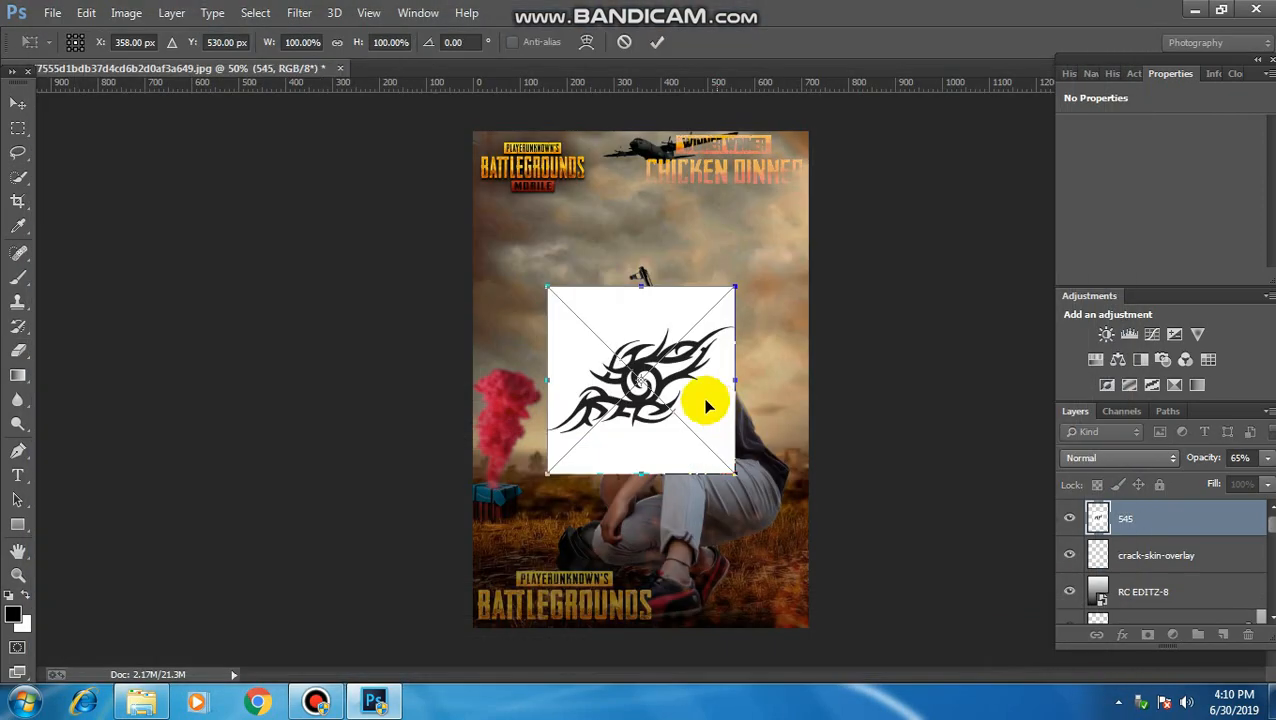
click(19, 351)
click(461, 250)
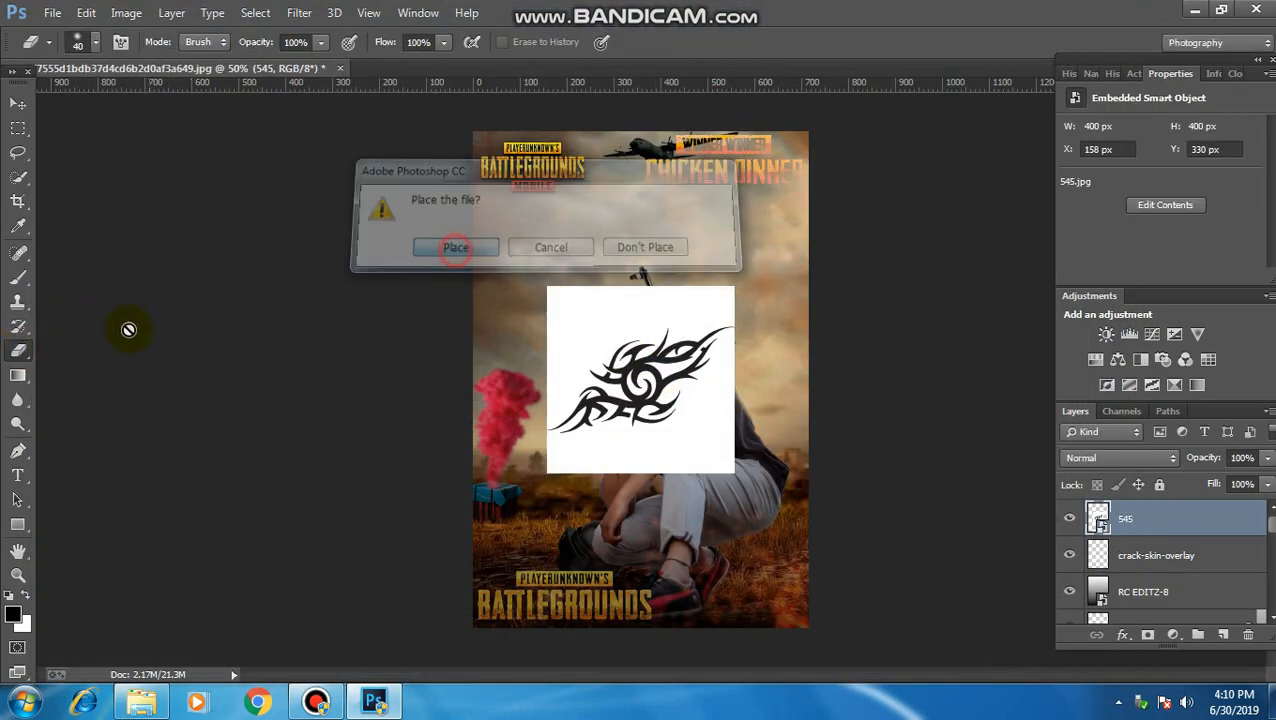
Rasterize the tattoo layer and remove all its white background areas with the Magic Eraser at tolerance 32
right_click(20, 351)
click(100, 385)
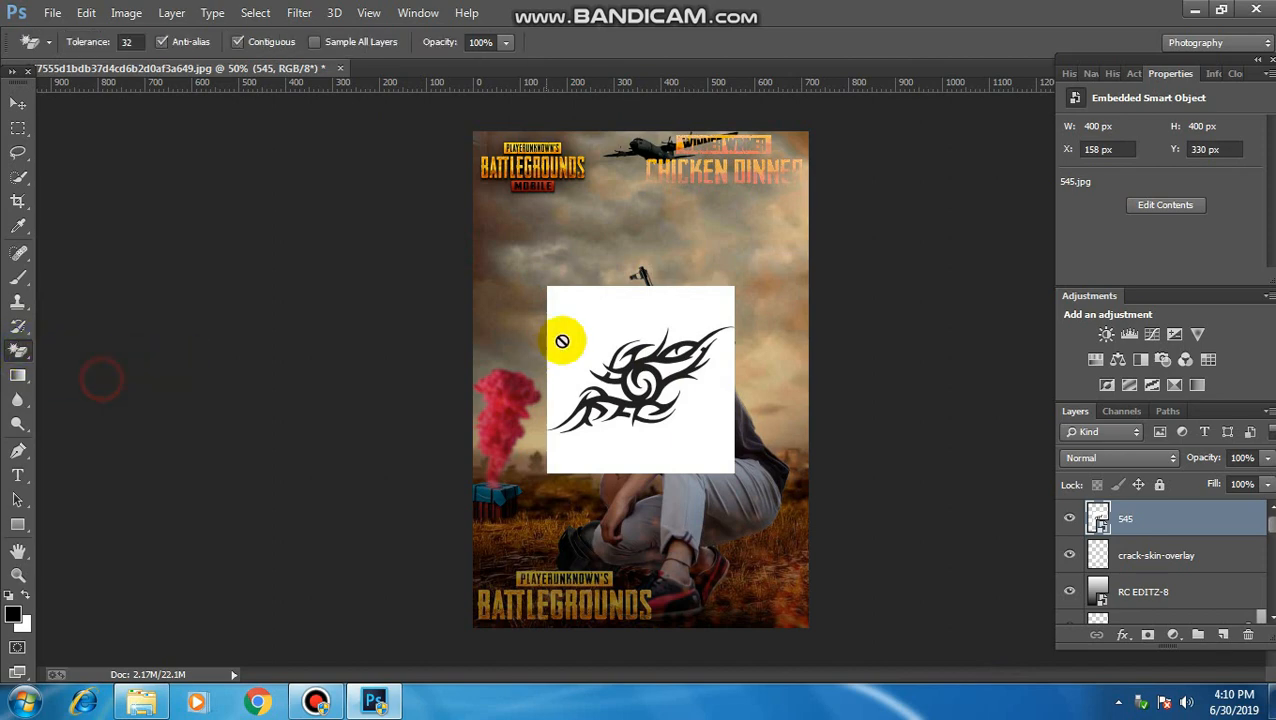
click(567, 336)
click(505, 255)
click(590, 313)
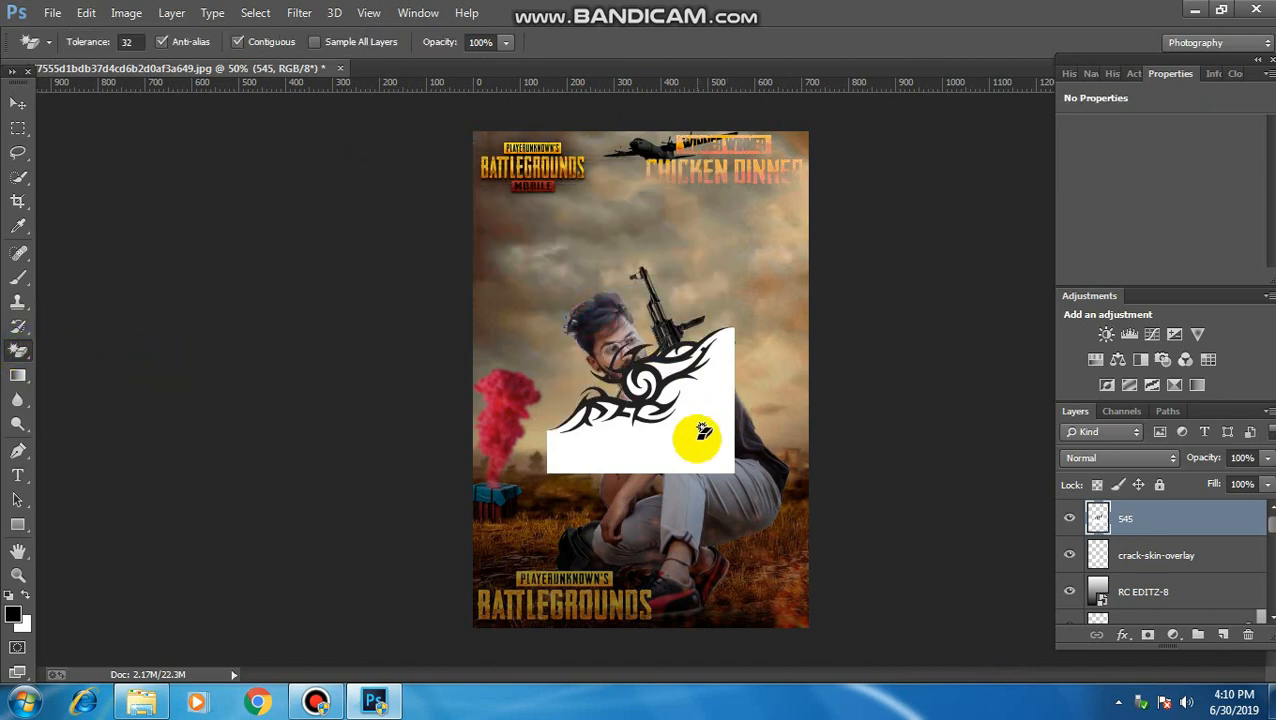
click(698, 435)
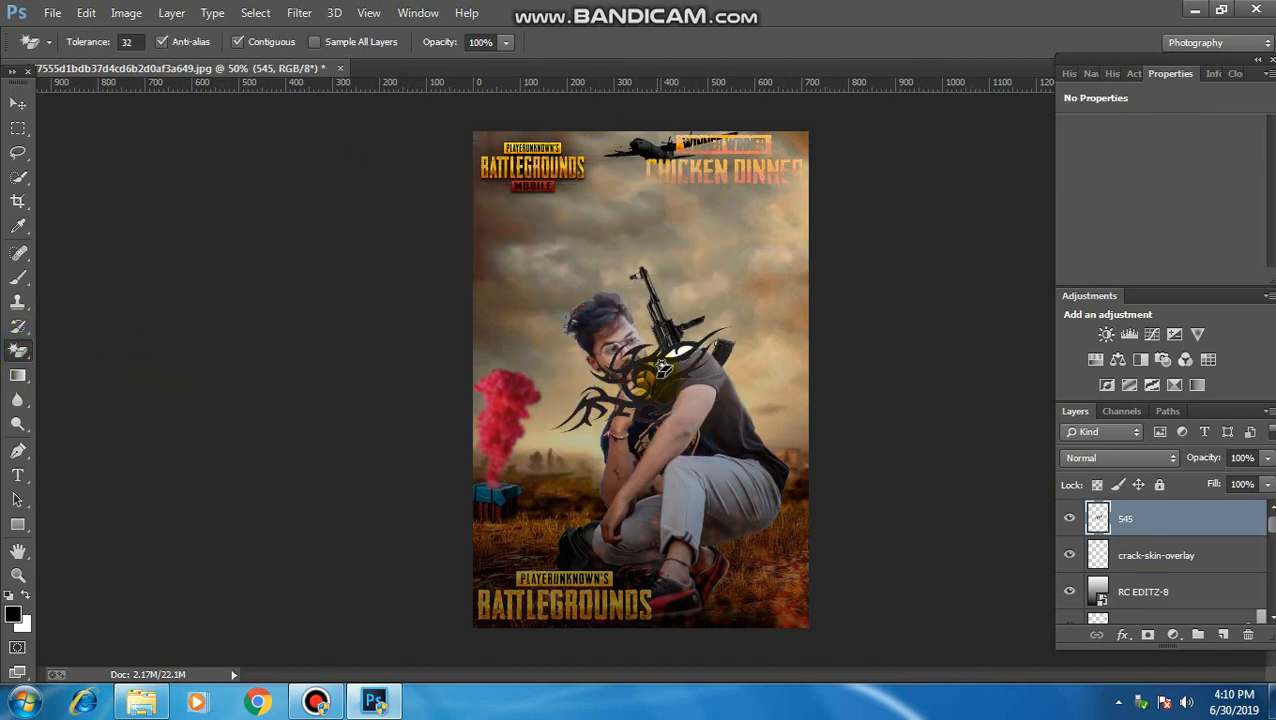
click(790, 332)
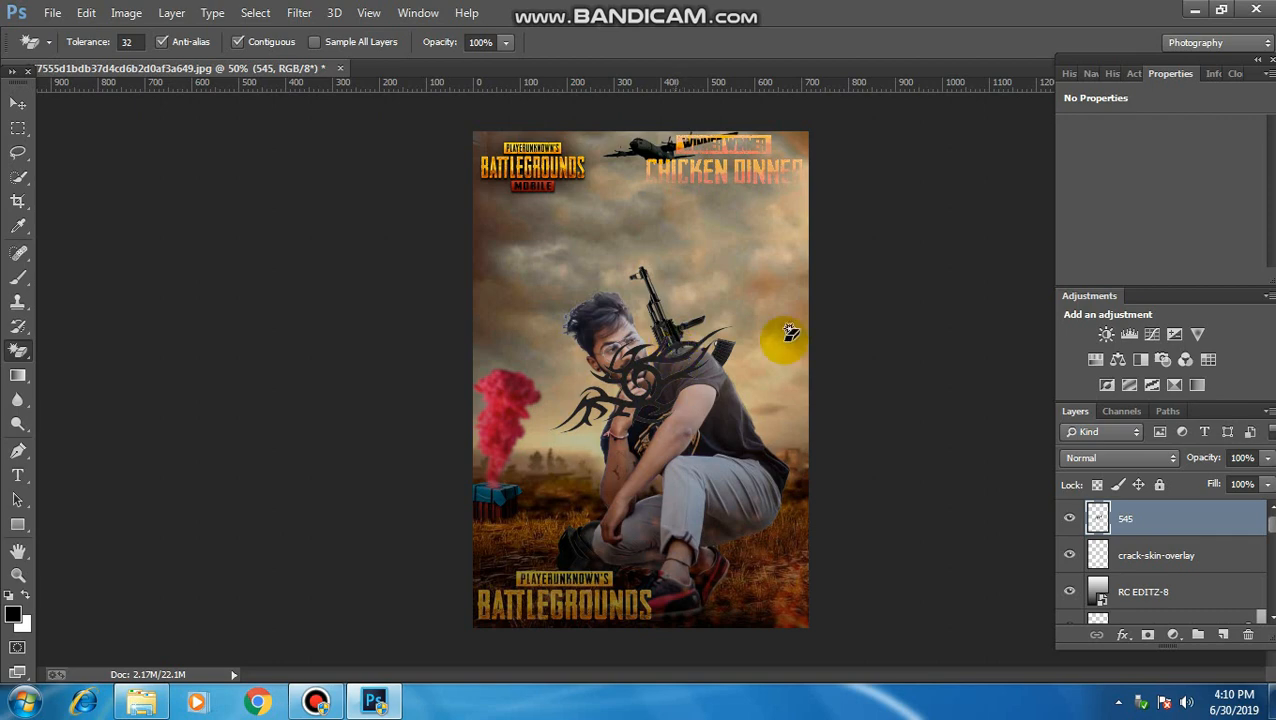
Scale the tattoo to about 54% width and 38% height, rotate it about -39.3°, place it over the forearm, and commit
click(17, 103)
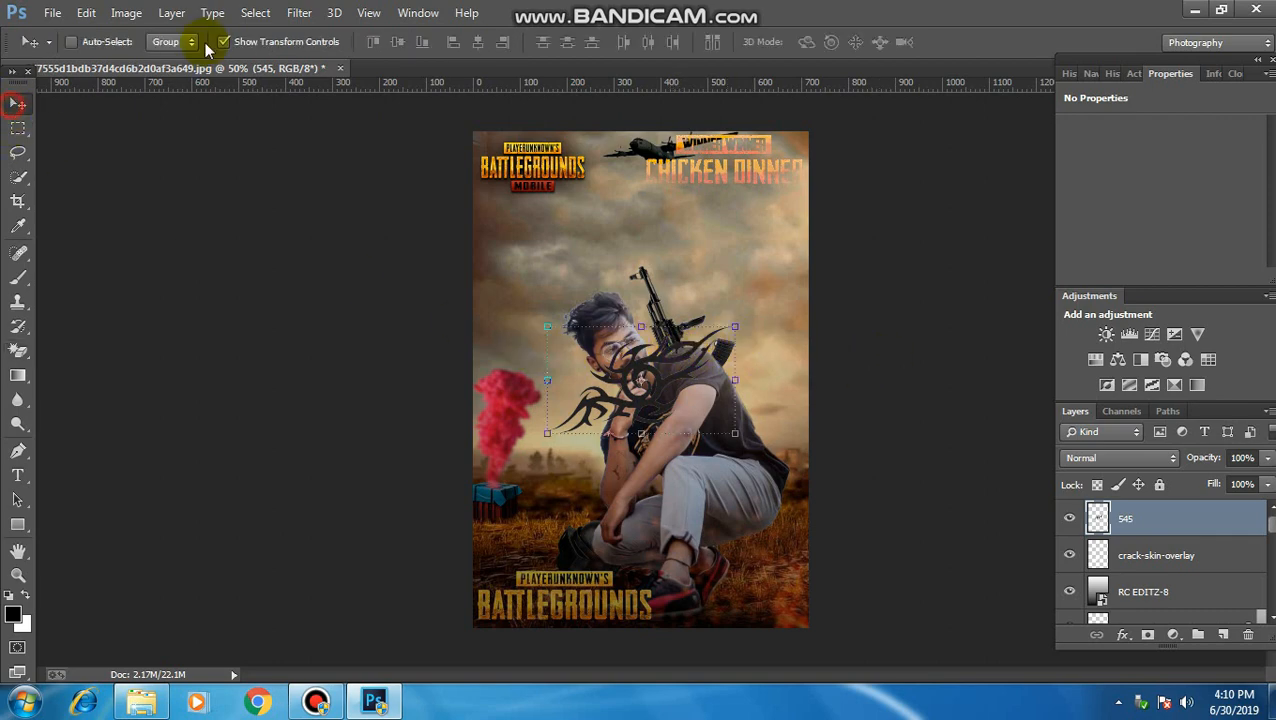
drag(760, 300, 670, 239)
drag(612, 479, 632, 390)
drag(670, 340, 672, 454)
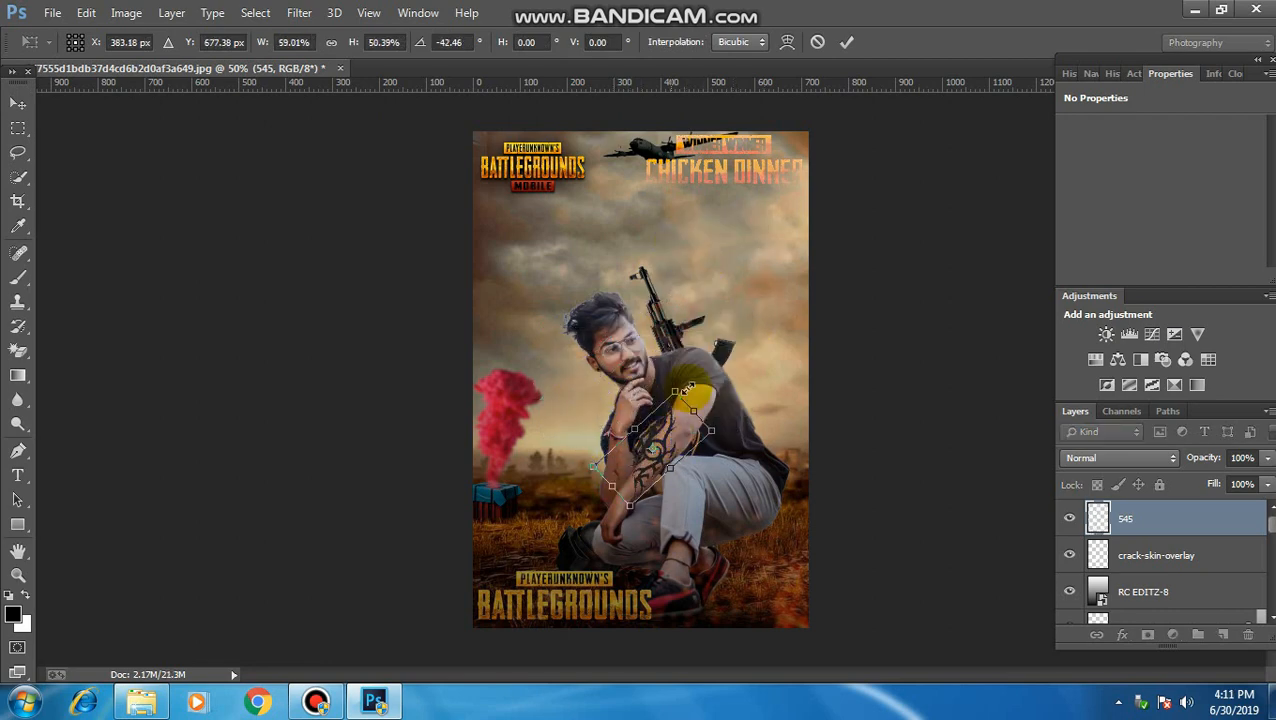
drag(698, 342, 722, 357)
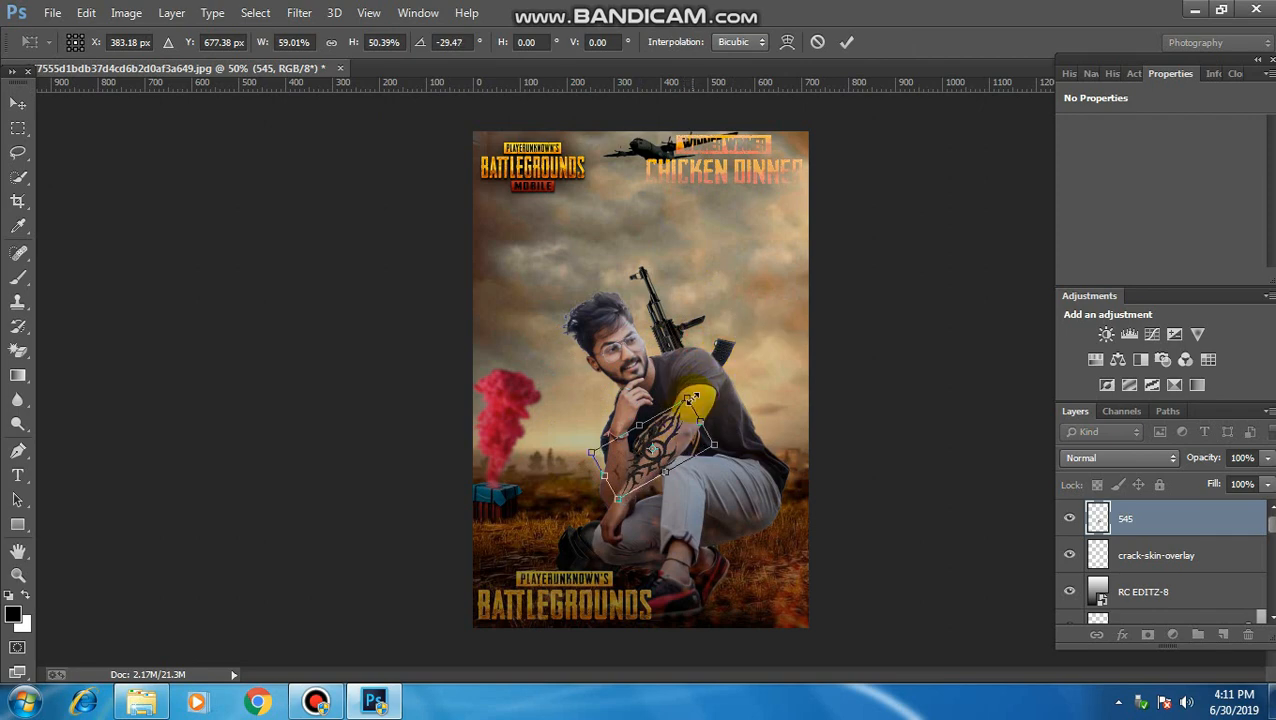
mouse_move(688, 400)
mouse_down()
mouse_move(680, 360)
mouse_move(686, 413)
mouse_up()
drag(613, 514, 630, 512)
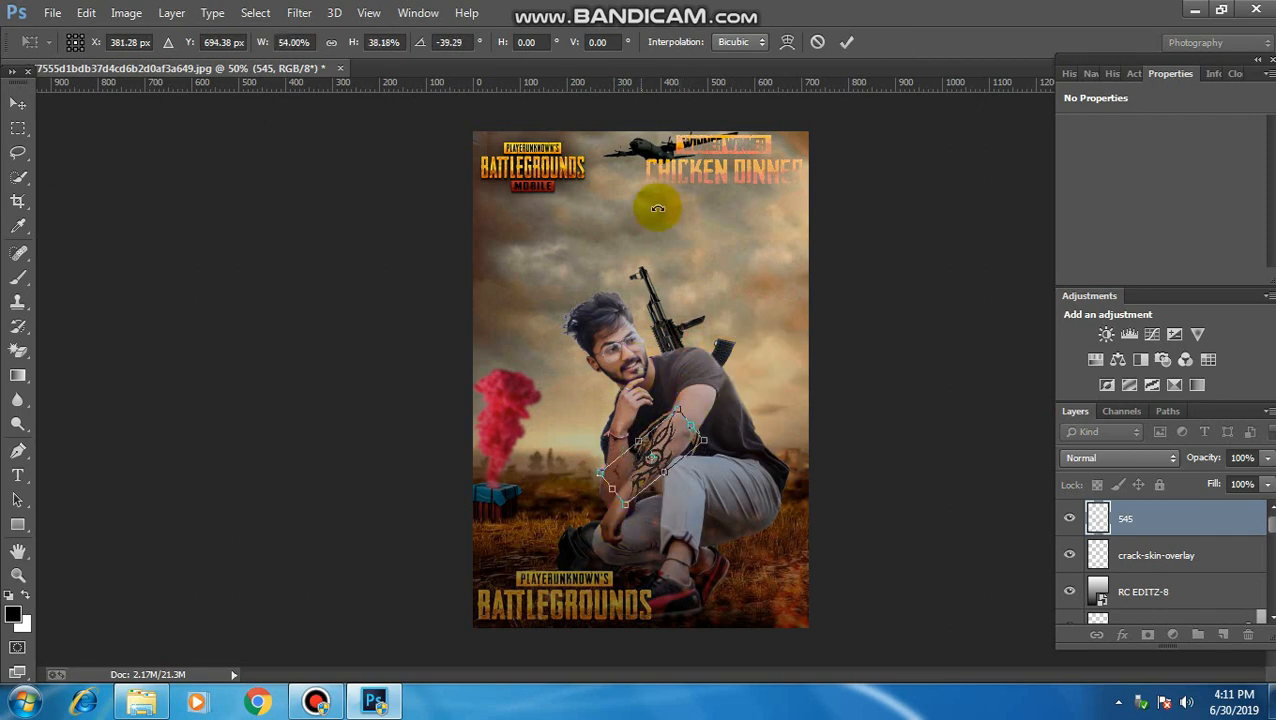
click(845, 48)
Shift the tattoo slightly down the forearm with the transform controls hidden, and lower its layer opacity to 47%
key(ctrl+plus)
key(ctrl+plus)
key(ctrl+plus)
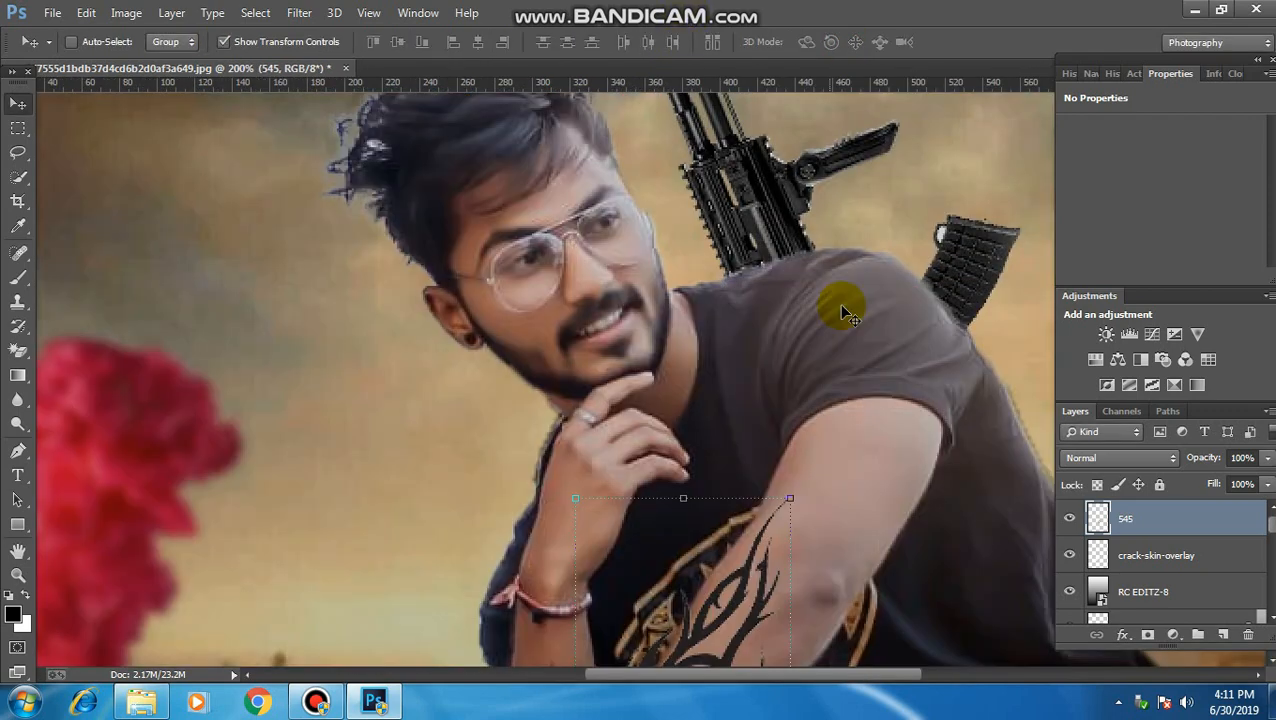
scroll(848, 320, down, 6)
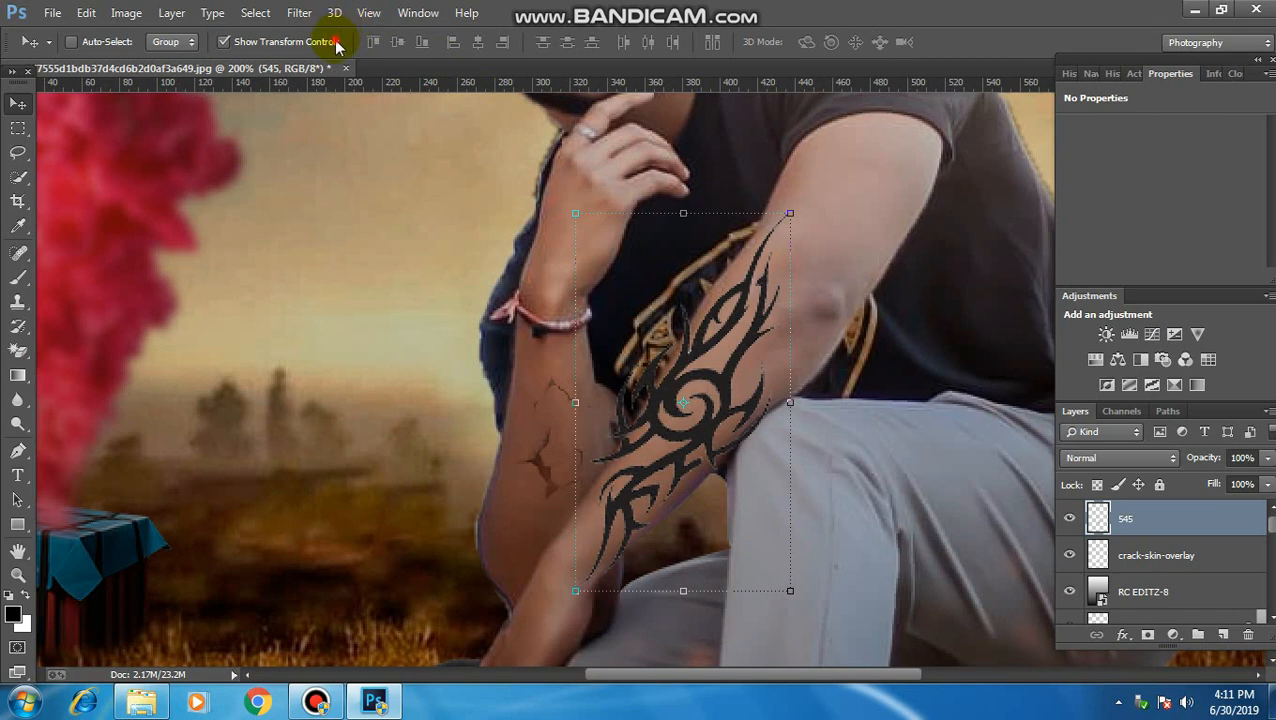
click(337, 44)
scroll(670, 197, down, 1)
drag(853, 302, 893, 338)
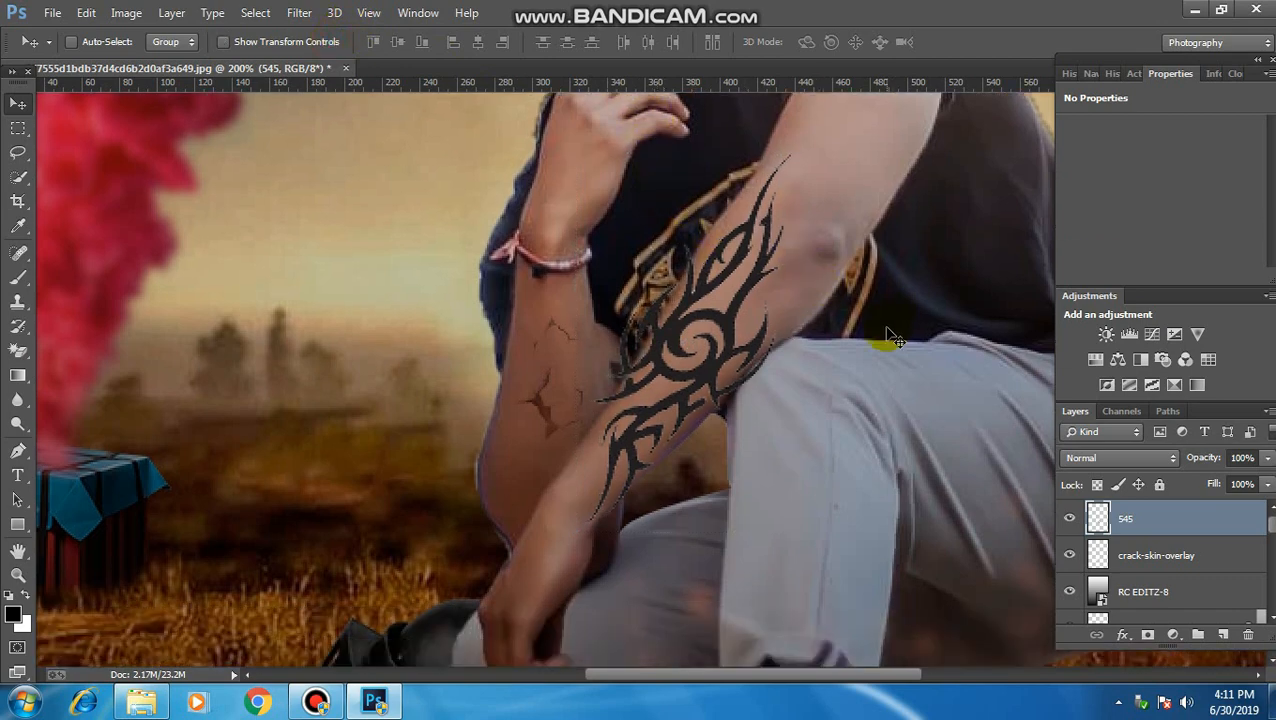
drag(735, 336, 705, 370)
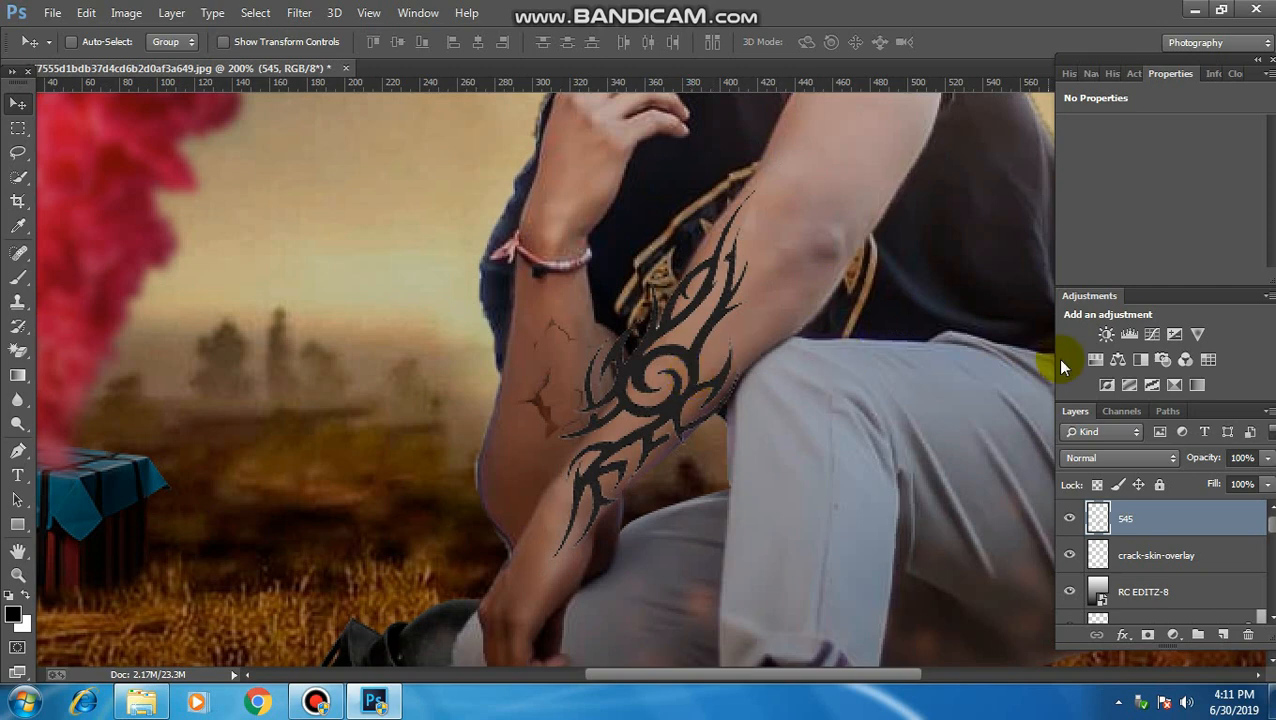
click(1267, 457)
drag(1228, 483, 1223, 483)
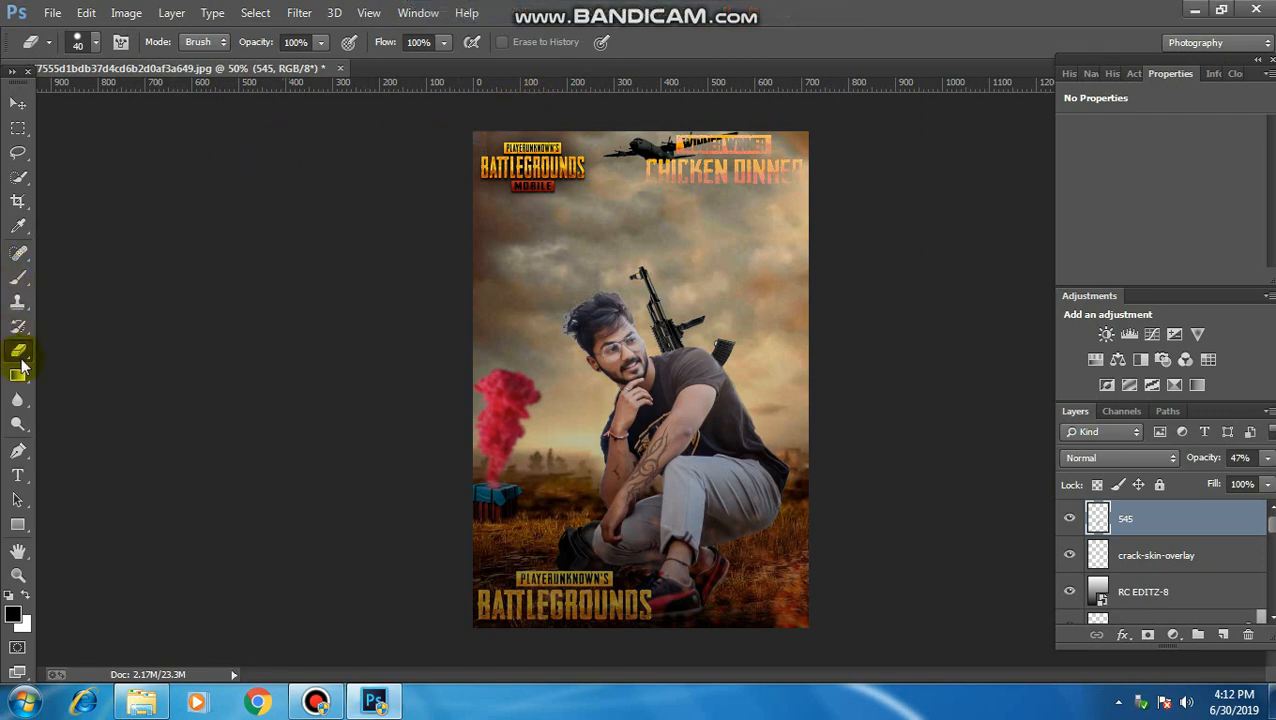
Set up the Smudge tool with a spatter brush tip at size 25 and 50% strength for the man's hair
click(18, 400)
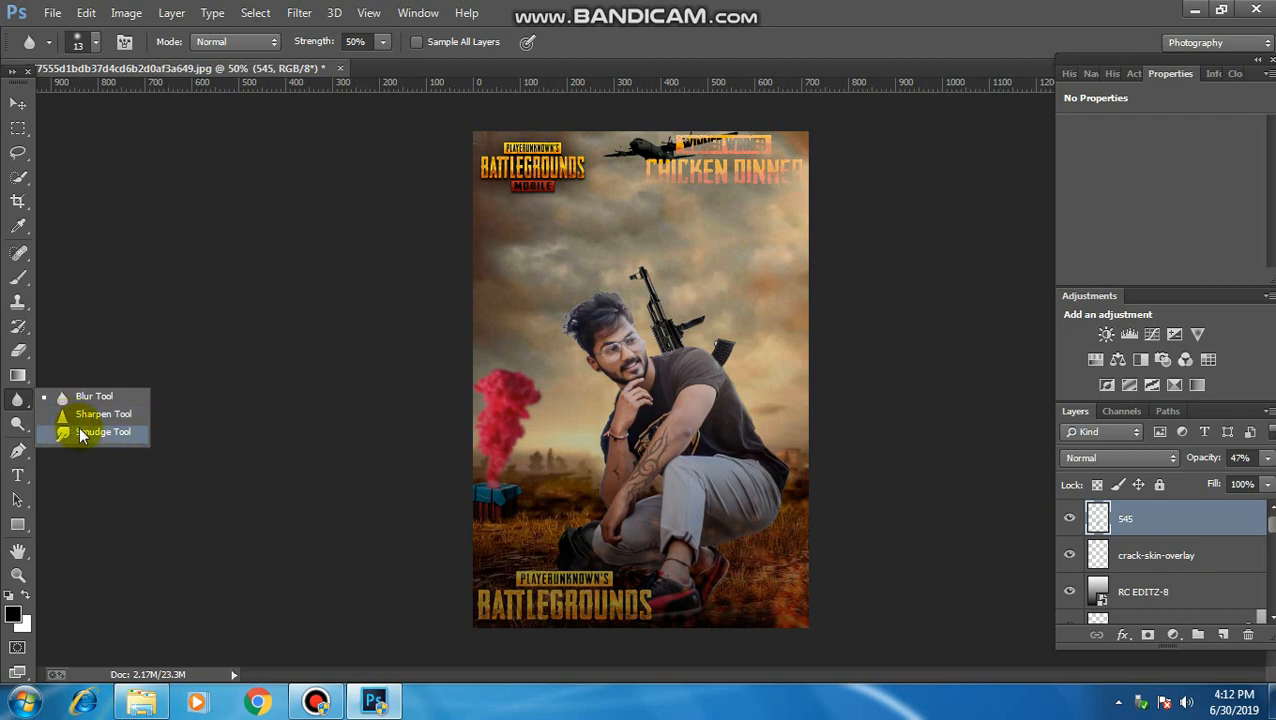
click(80, 428)
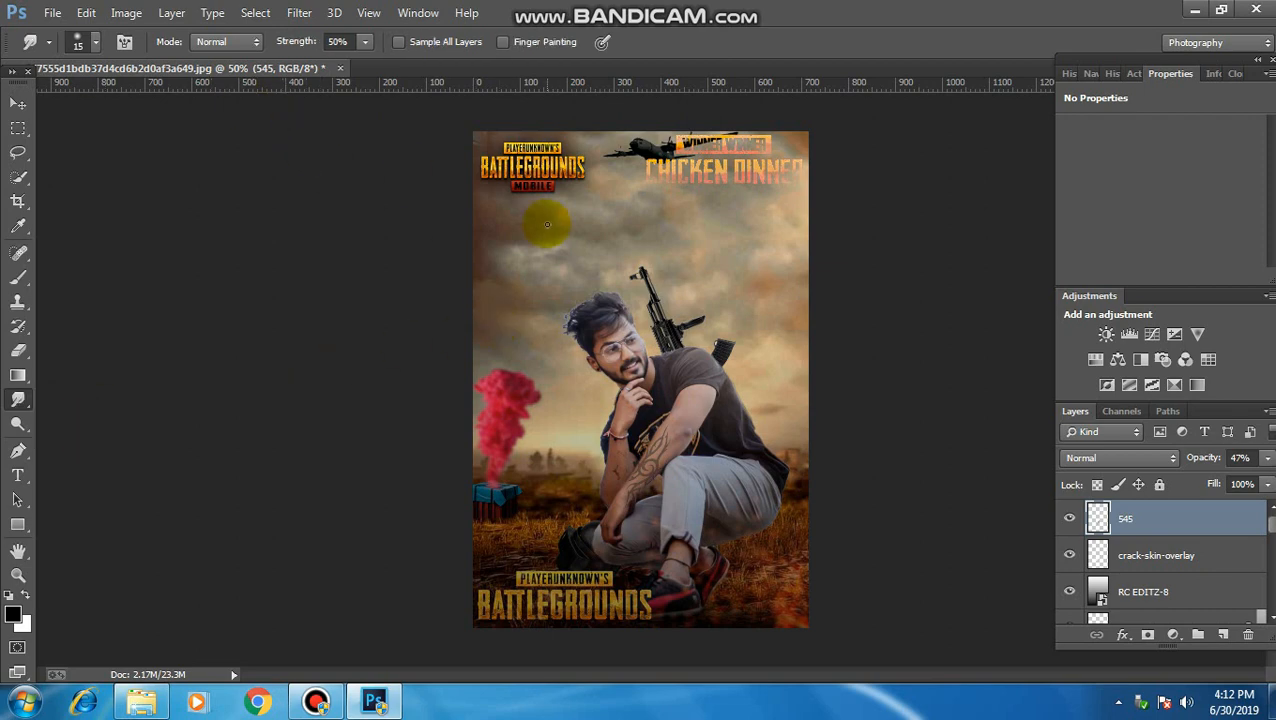
click(90, 42)
scroll(128, 242, down, 3)
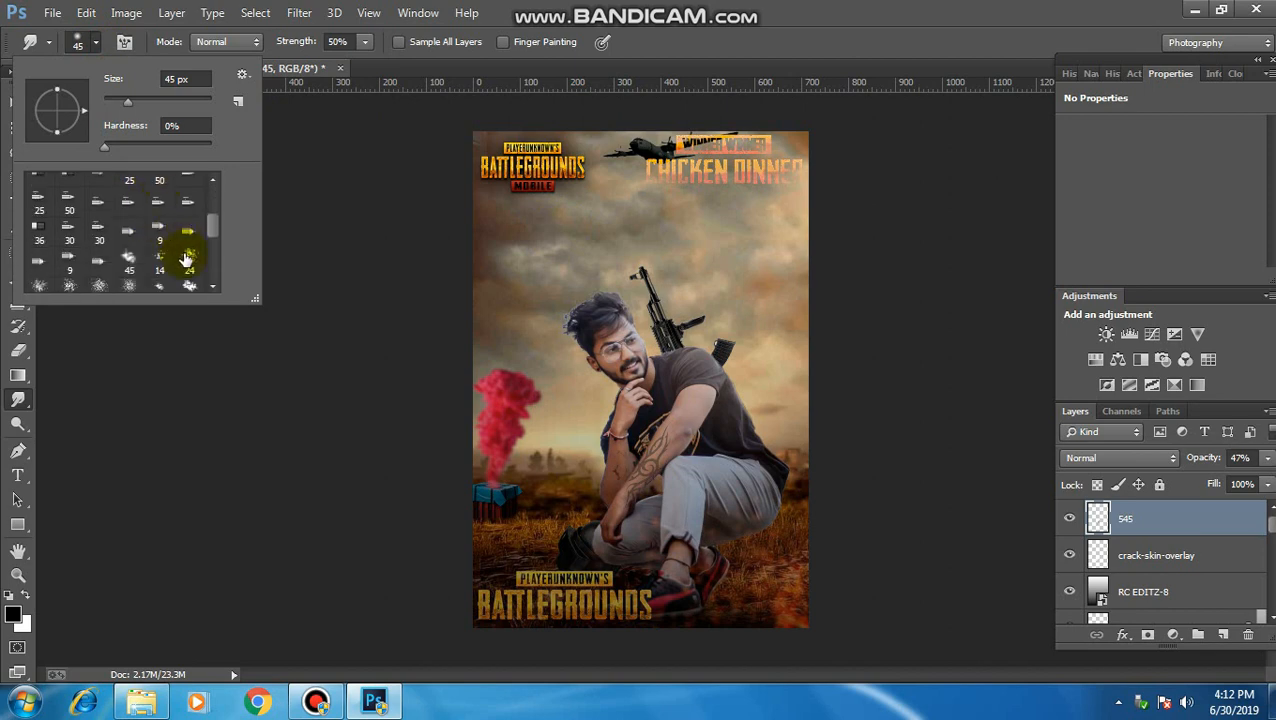
click(187, 258)
click(352, 248)
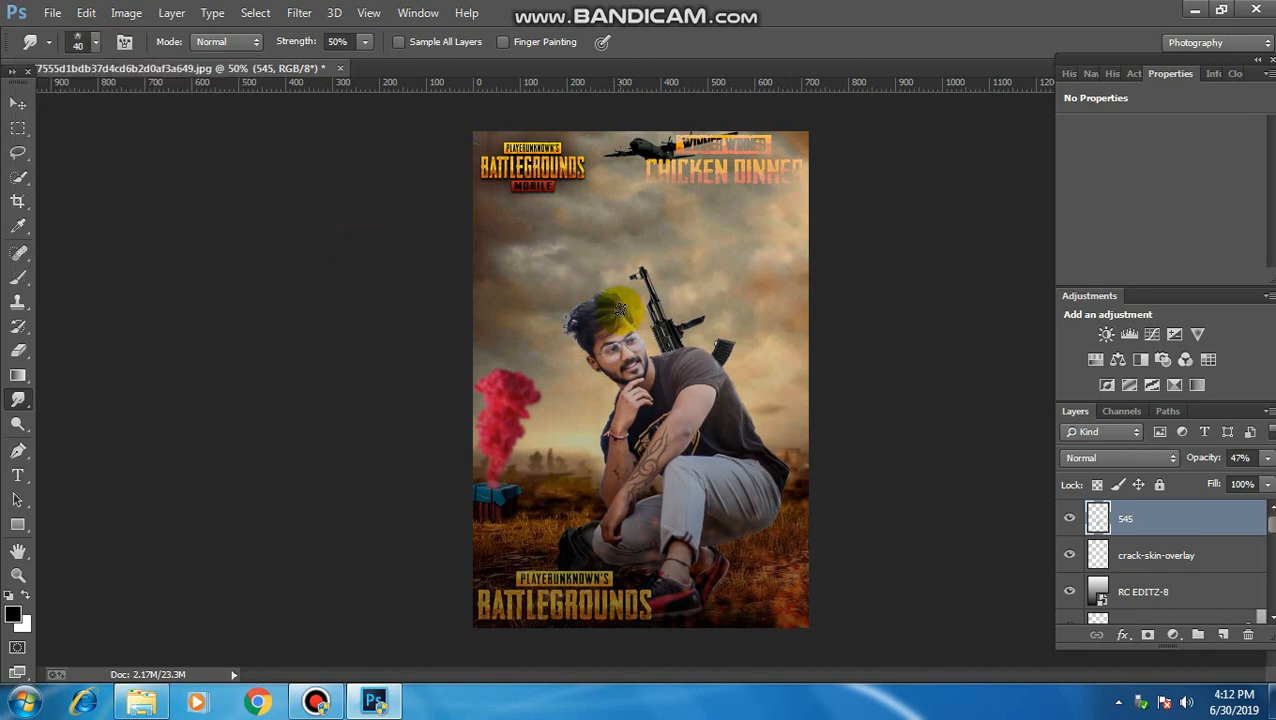
scroll(630, 316, up, 5)
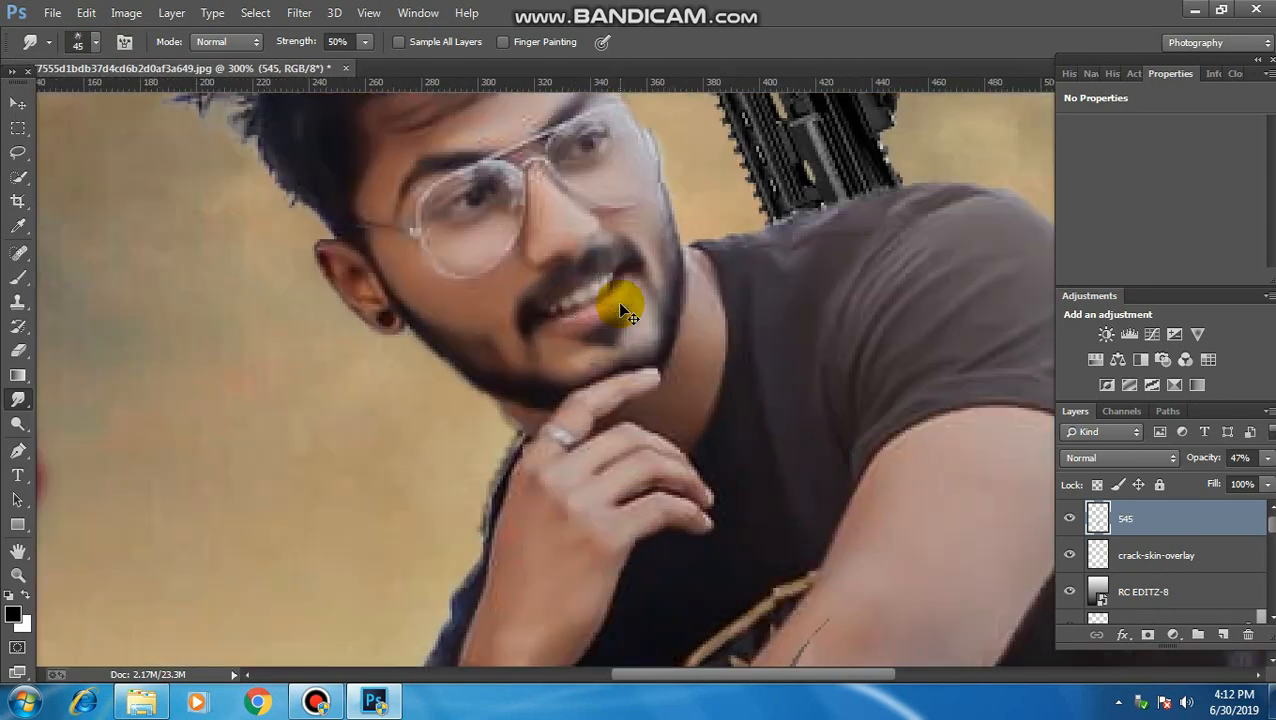
scroll(617, 301, up, 6)
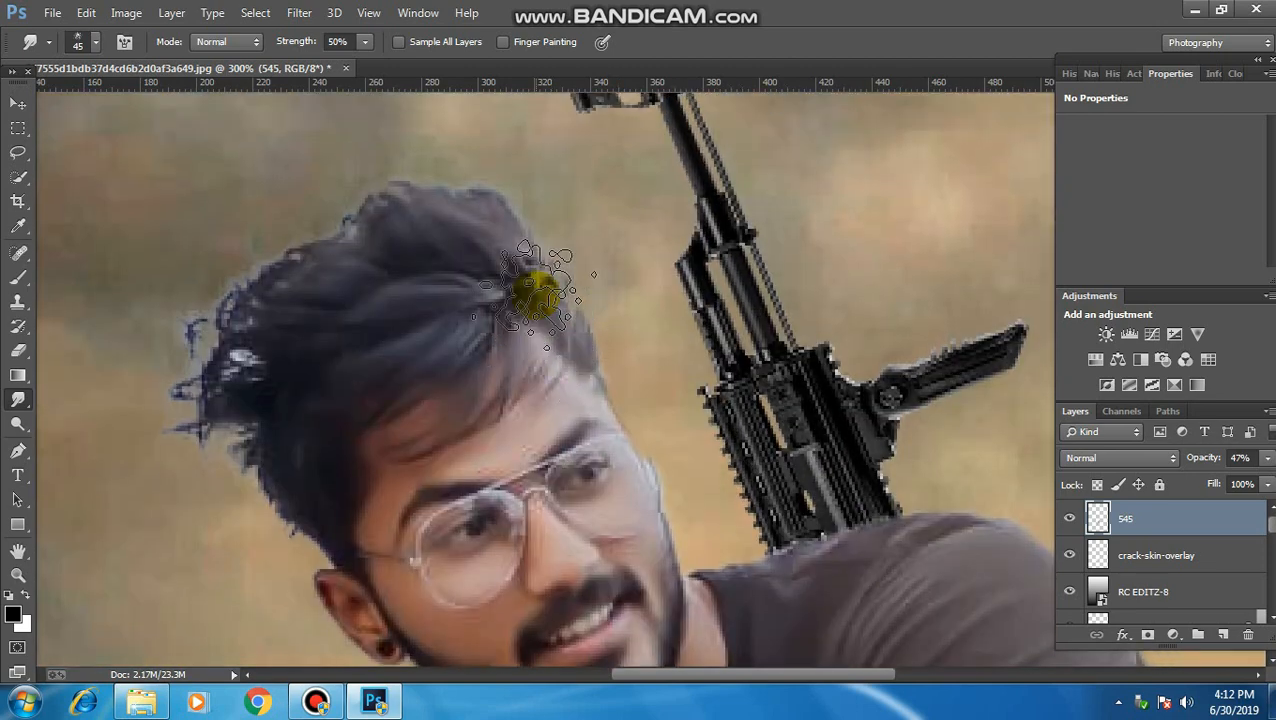
key(bracketleft)
key(bracketleft)
scroll(530, 275, up, 1)
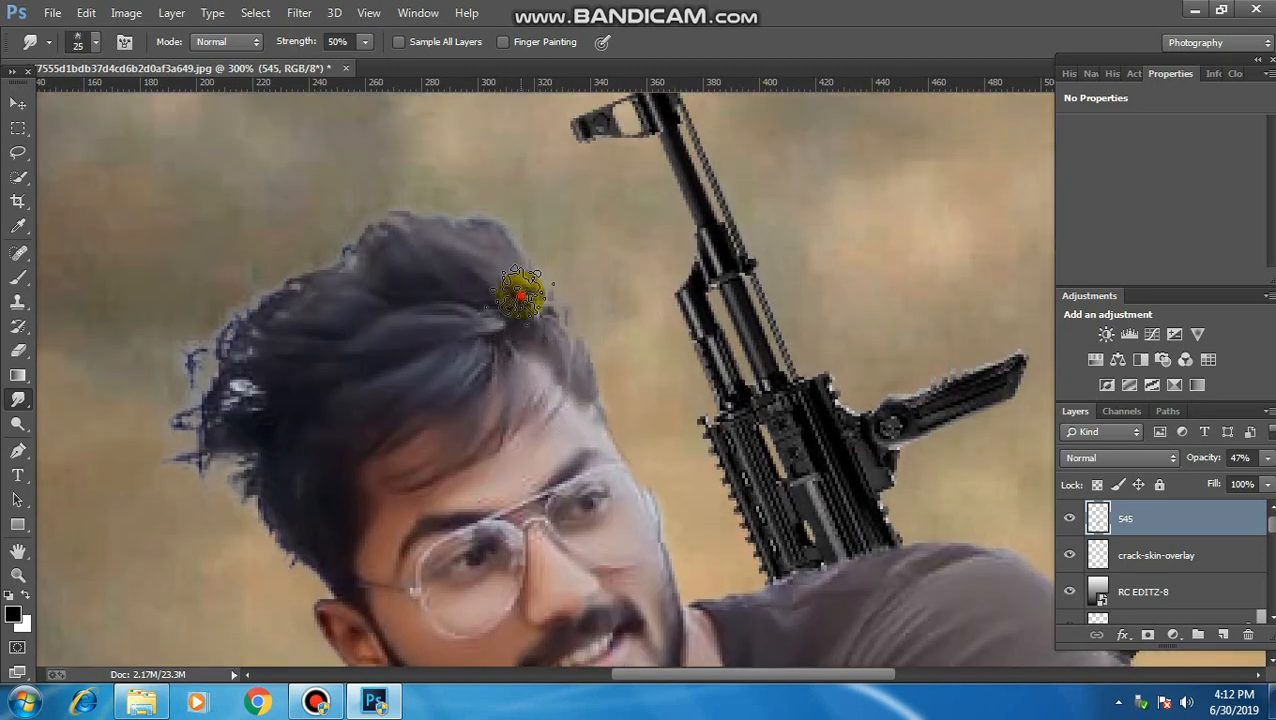
Select Layer 0 with the cut-out man and smudge the top edge of his hair outward into soft strands
drag(521, 295, 509, 265)
scroll(1205, 560, down, 5)
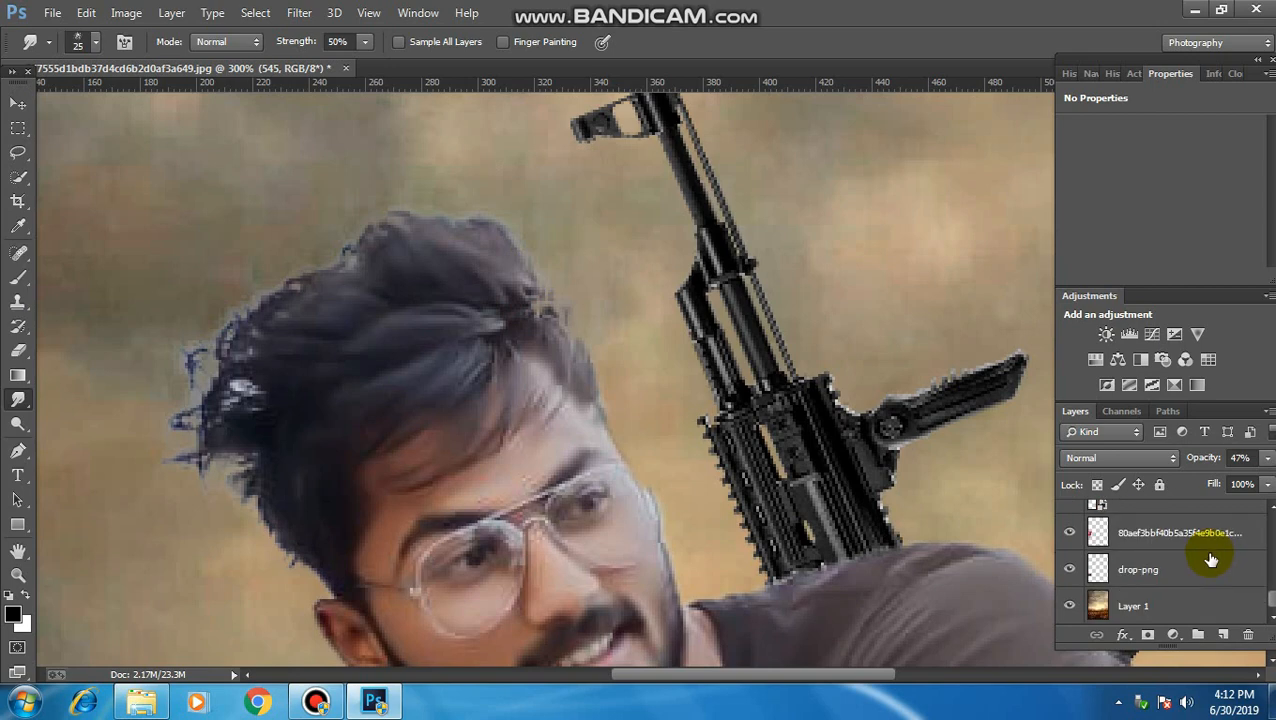
scroll(1195, 588, up, 2)
scroll(1185, 570, up, 1)
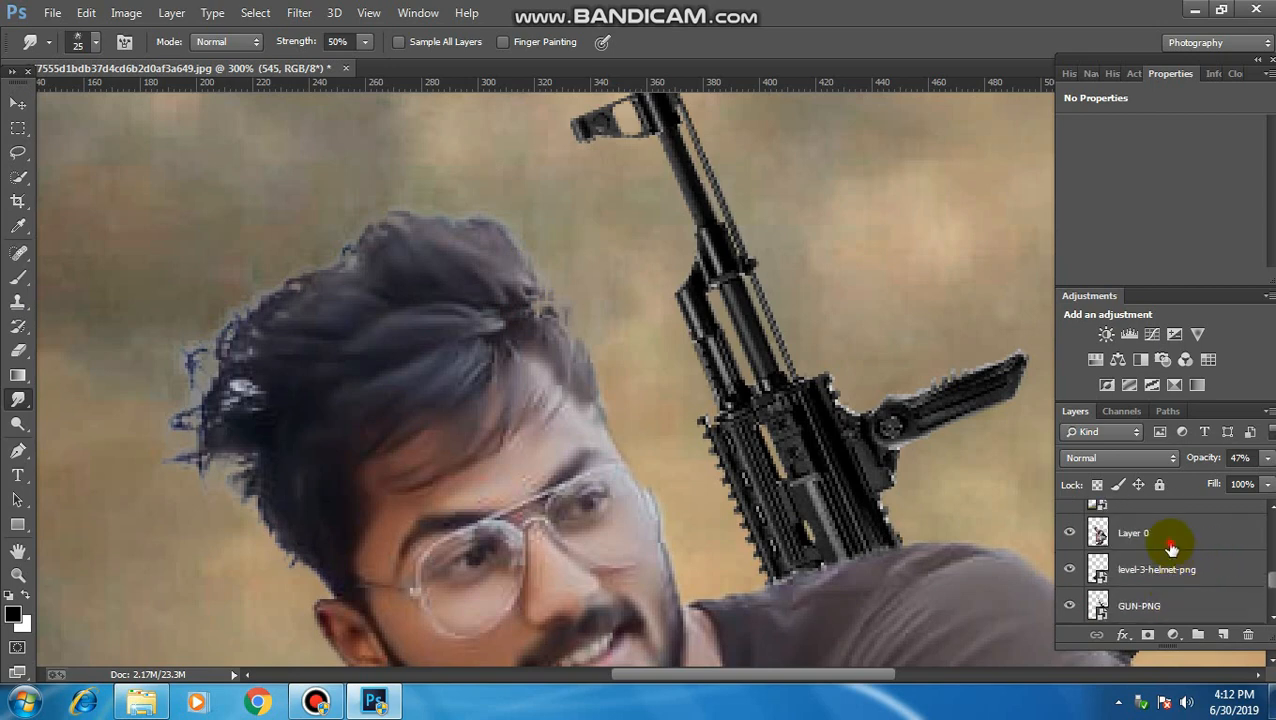
click(1171, 547)
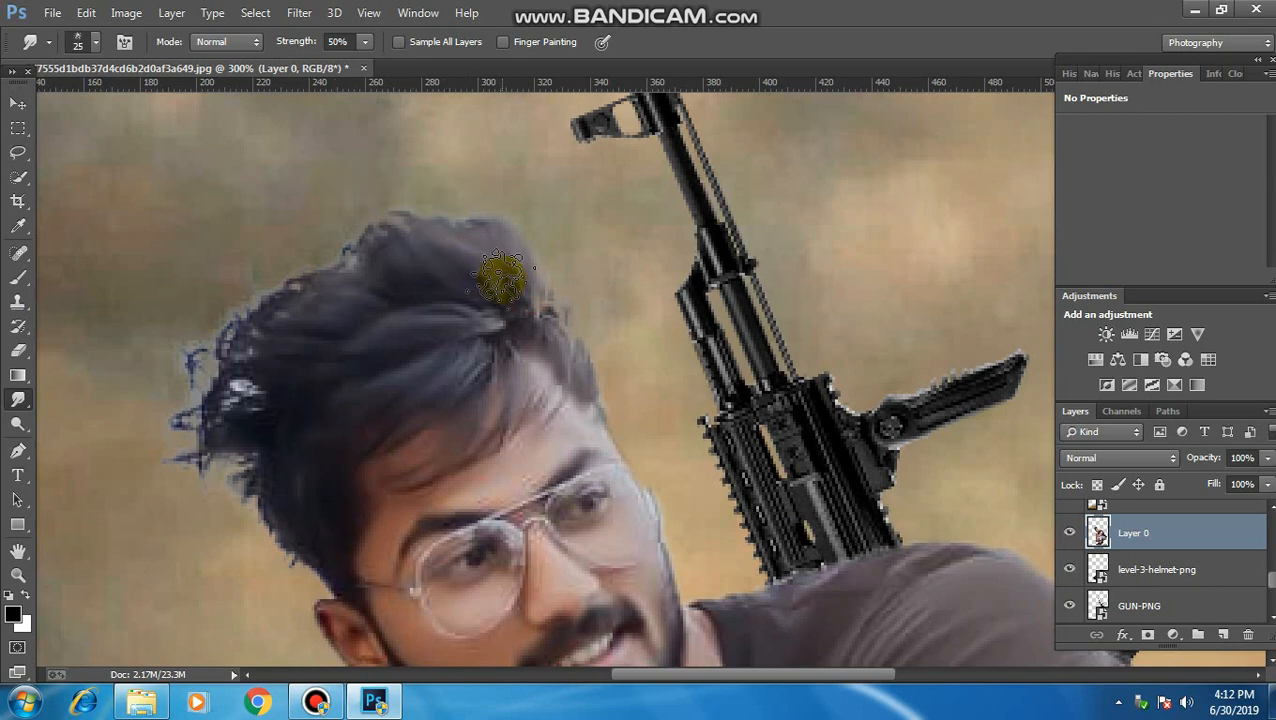
mouse_move(501, 272)
mouse_down()
mouse_move(463, 195)
mouse_move(490, 255)
mouse_move(433, 204)
mouse_up()
mouse_move(478, 251)
mouse_down()
mouse_move(407, 199)
mouse_move(448, 248)
mouse_move(398, 208)
mouse_up()
drag(437, 286, 341, 210)
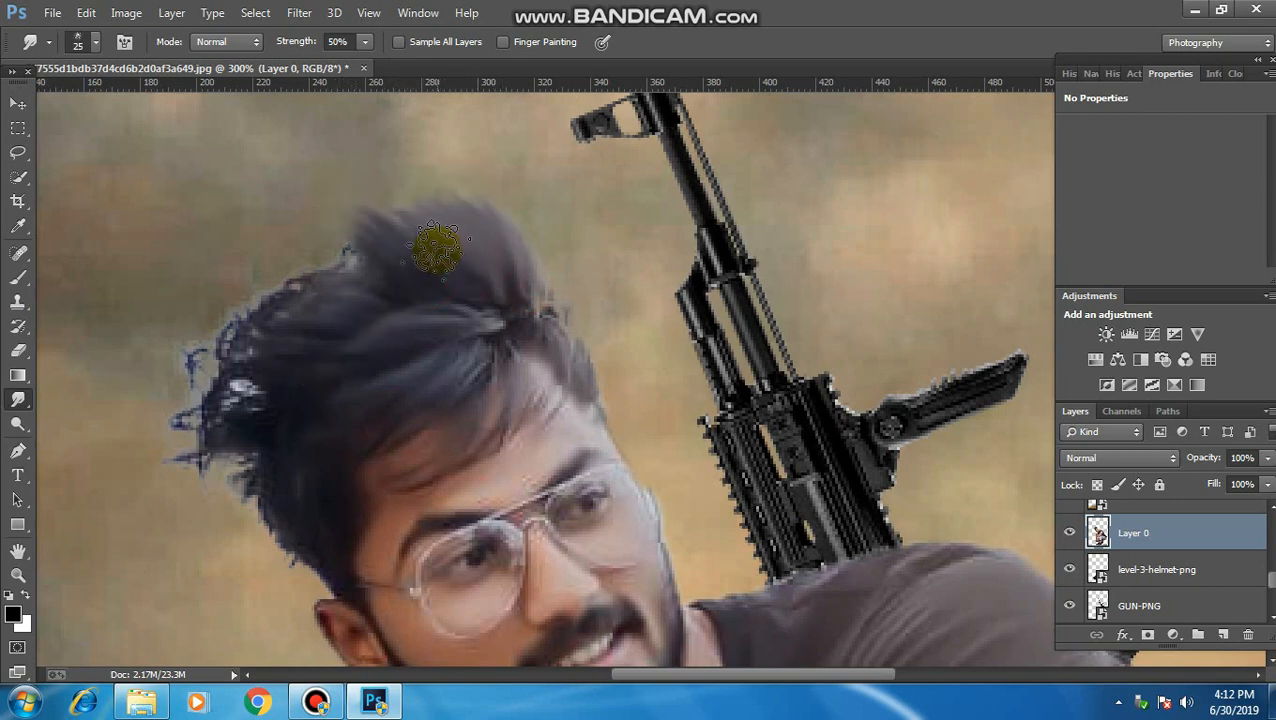
drag(419, 233, 365, 201)
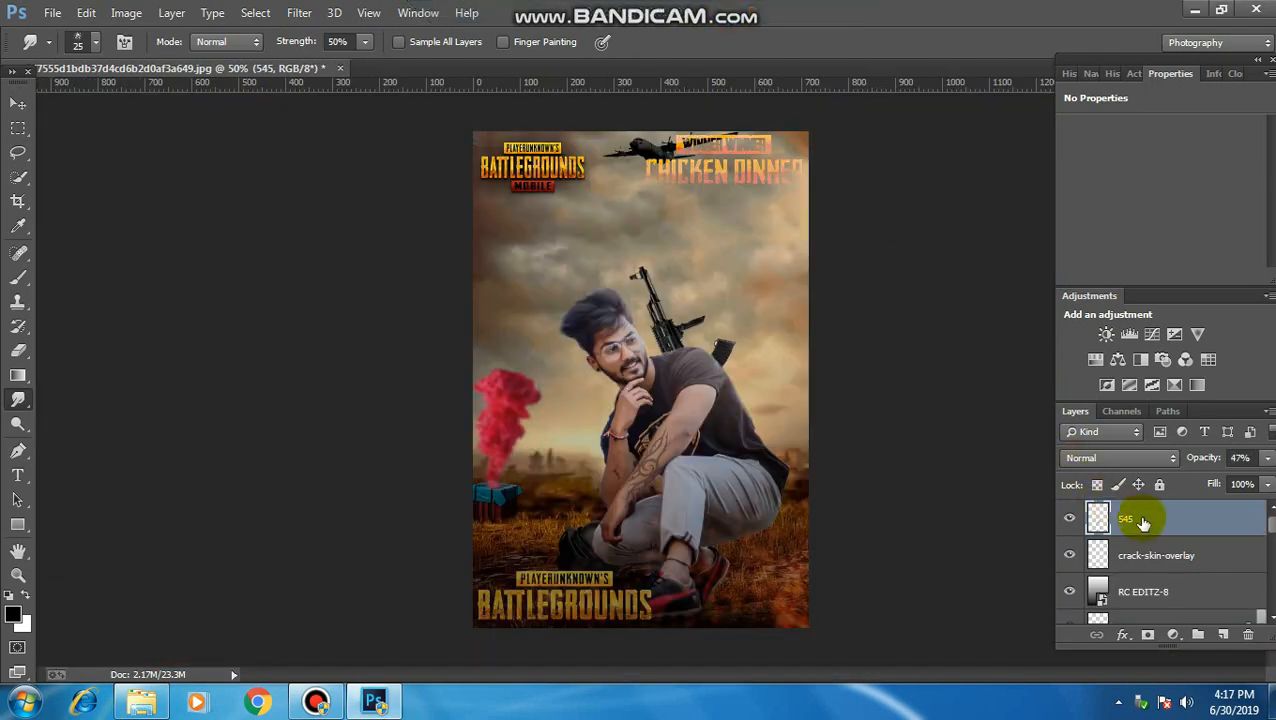
Merge all visible layers into one and open the merged image in the Camera Raw filter
right_click(1143, 522)
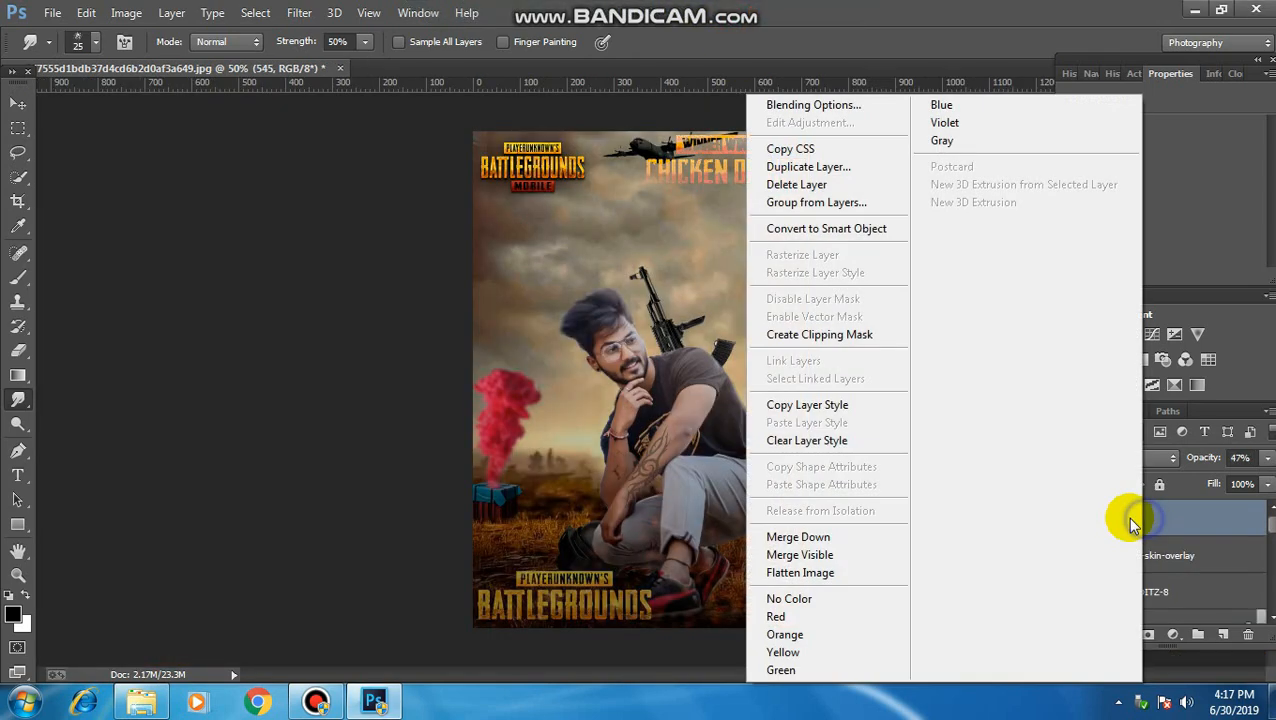
click(879, 554)
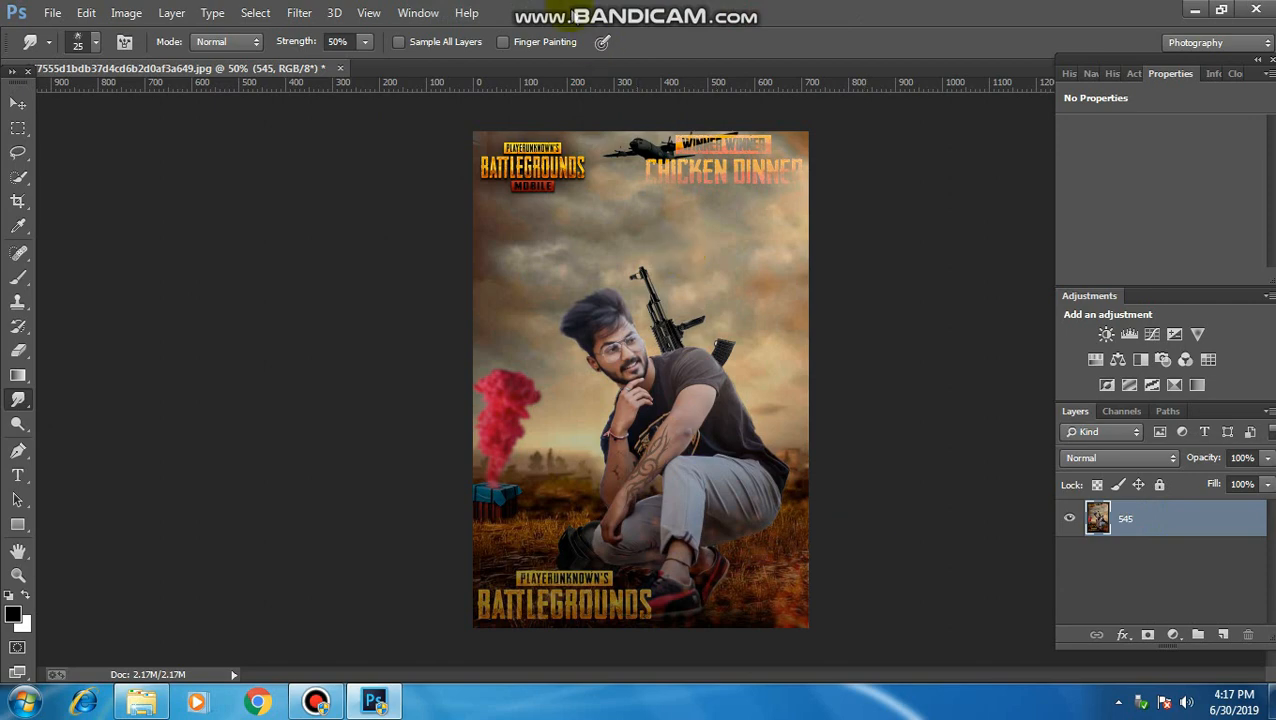
click(299, 12)
click(345, 122)
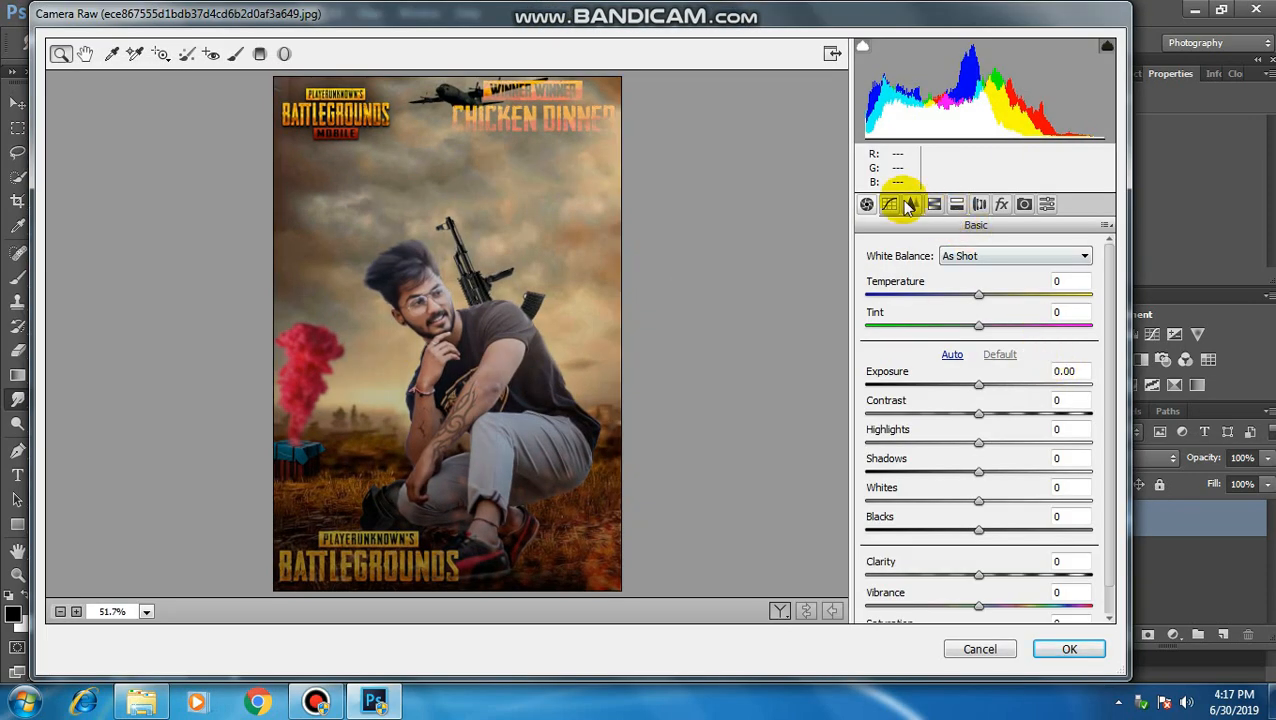
Apply the saved Ak preset to the composite in Camera Raw
click(893, 205)
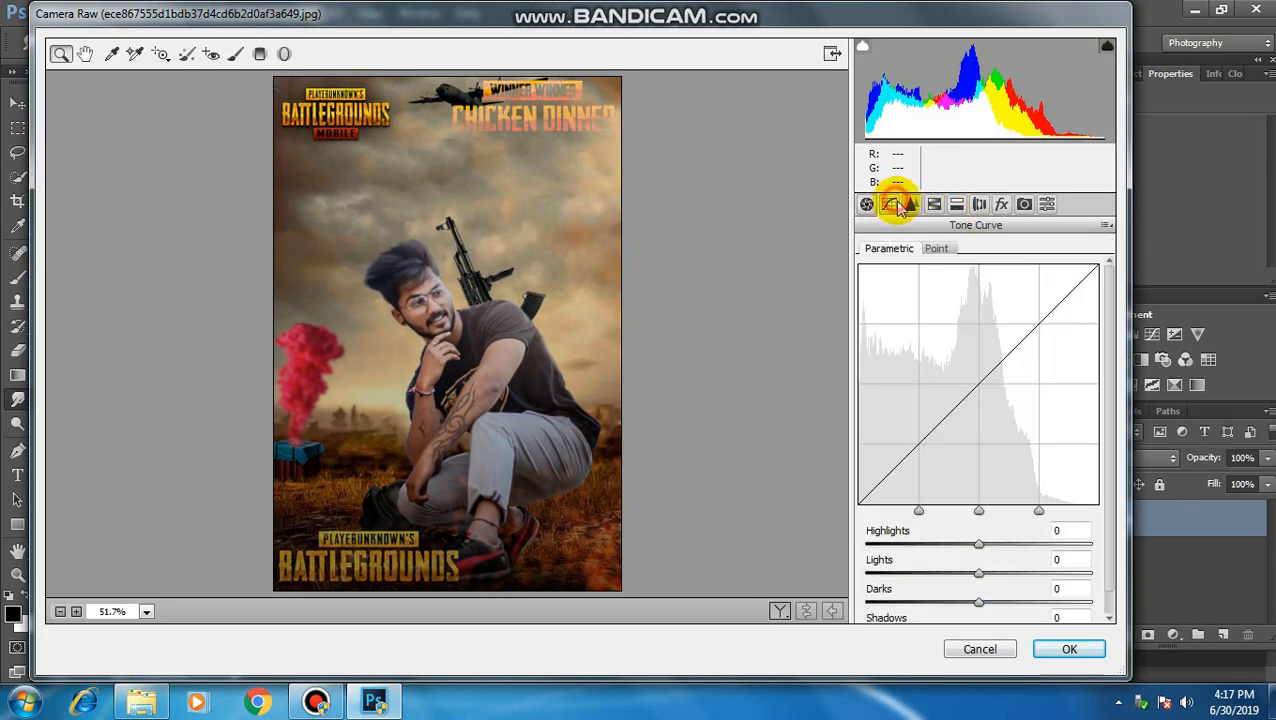
click(867, 204)
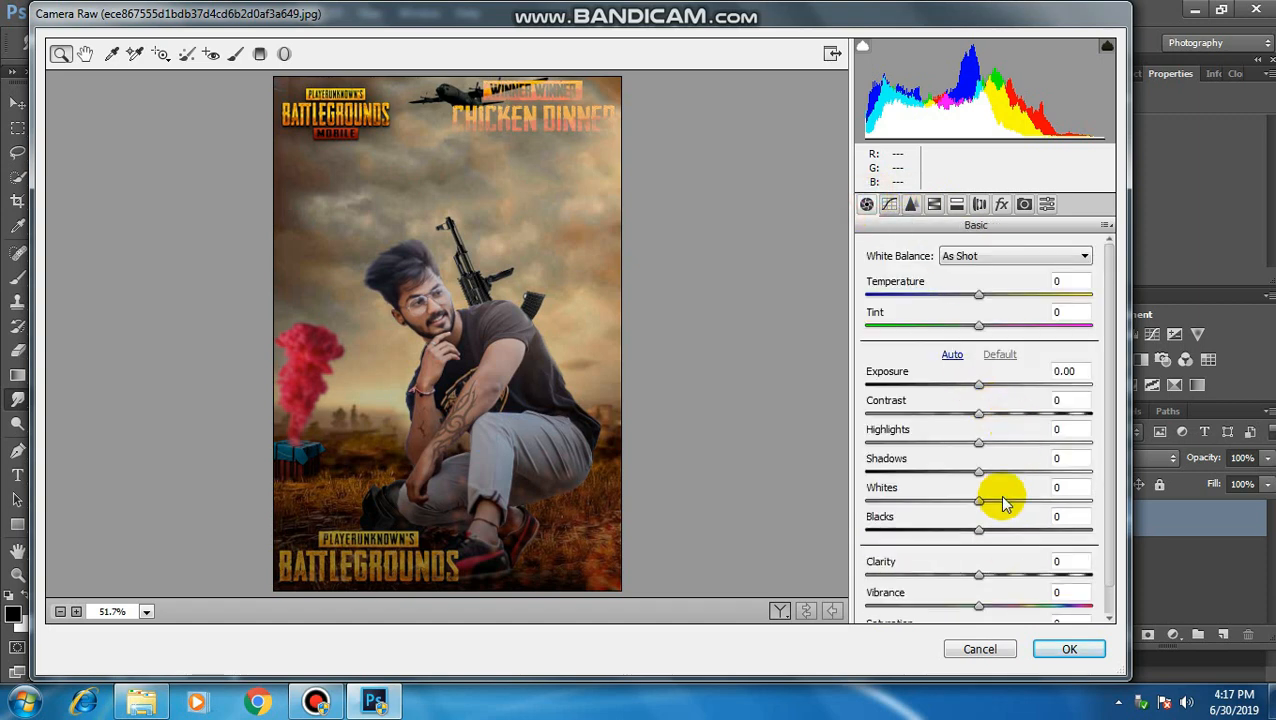
click(1045, 204)
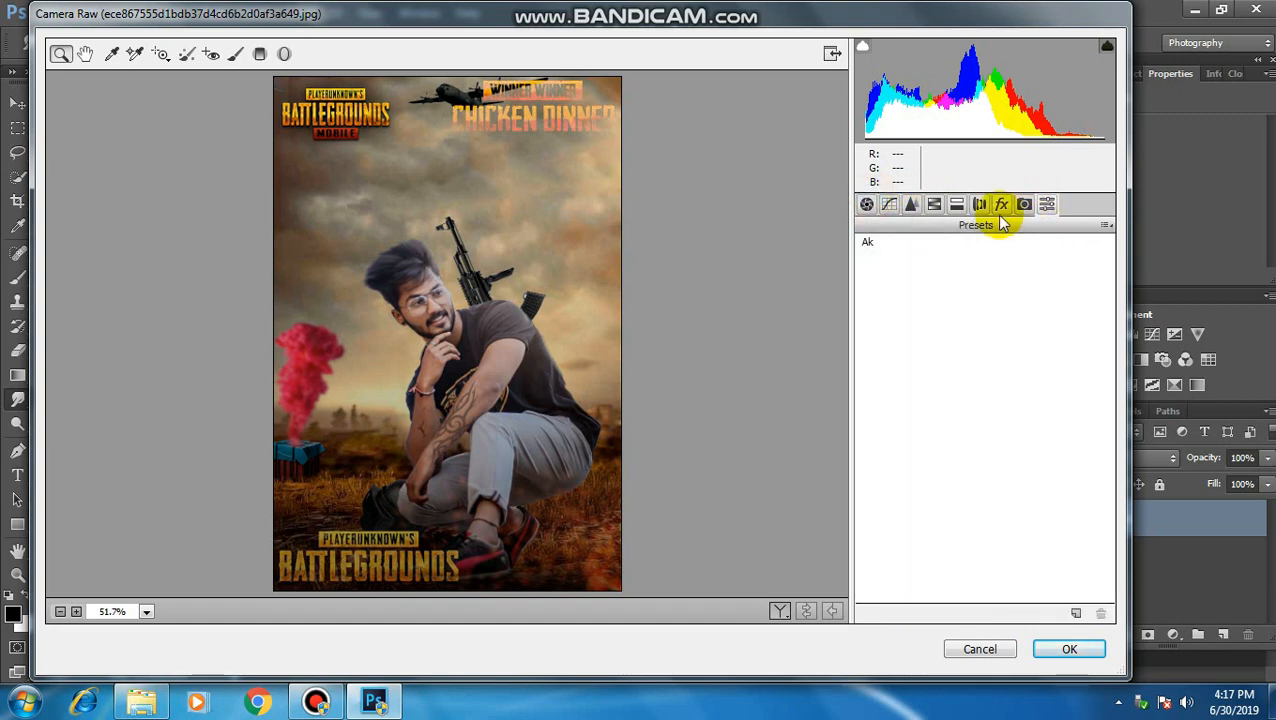
click(892, 242)
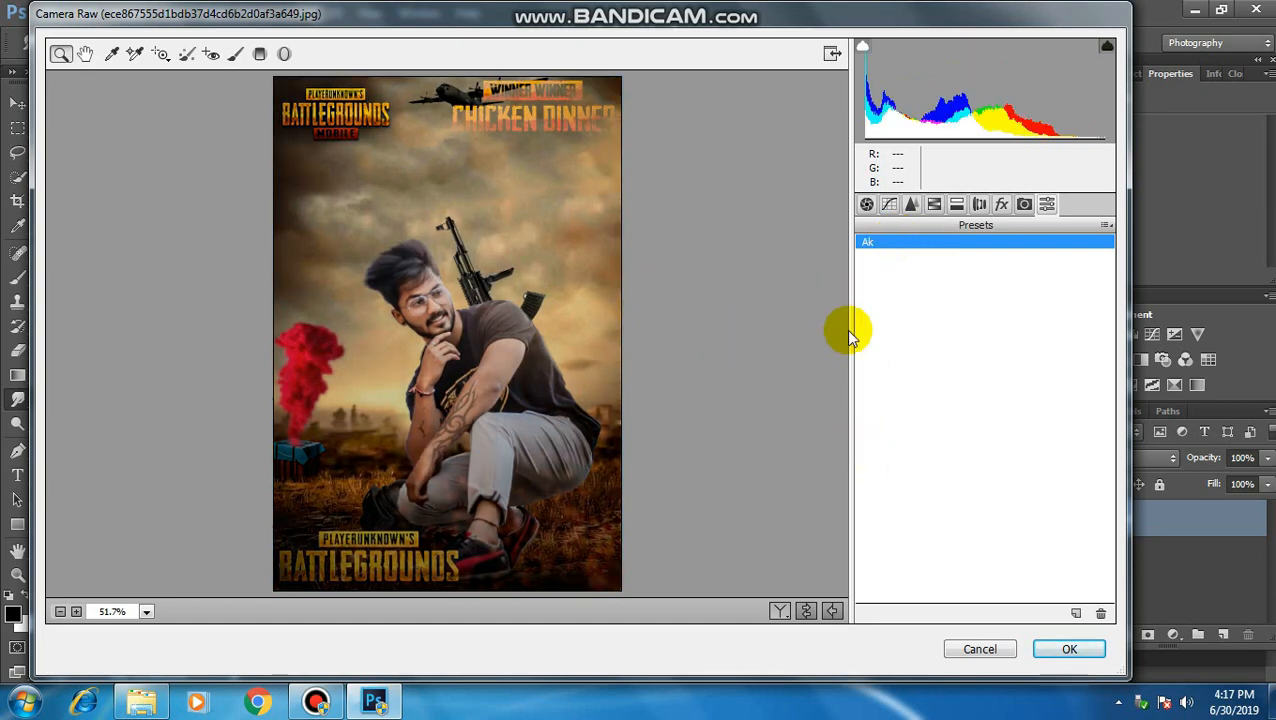
Review the Ak preset's Effects, Basic, Detail, HSL and Split Toning settings and apply the Camera Raw filter to the composite
click(1002, 204)
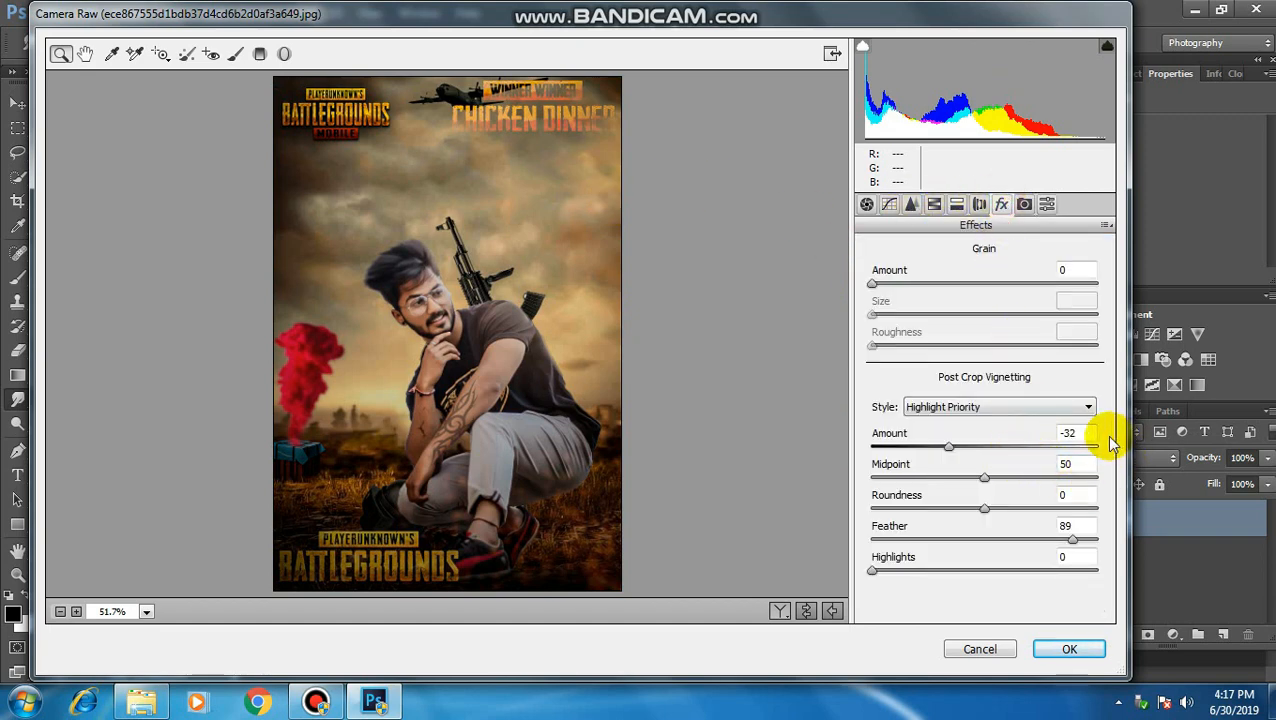
click(866, 204)
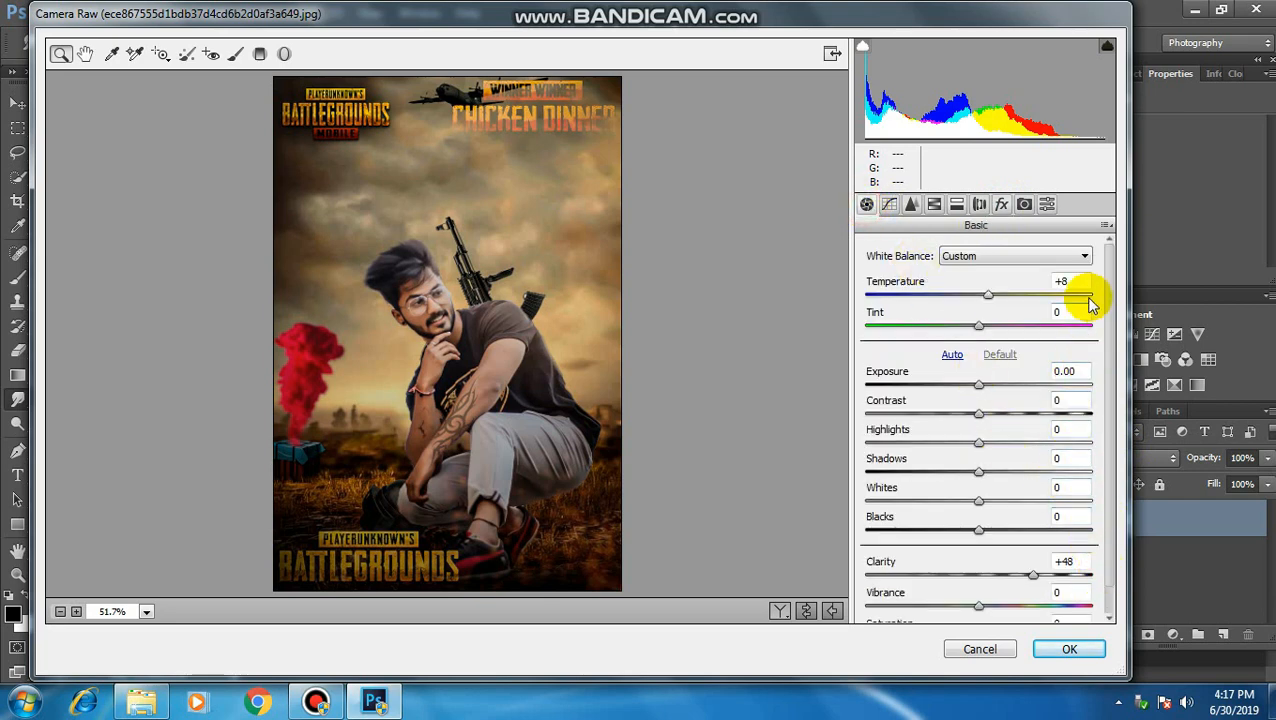
click(890, 205)
click(910, 204)
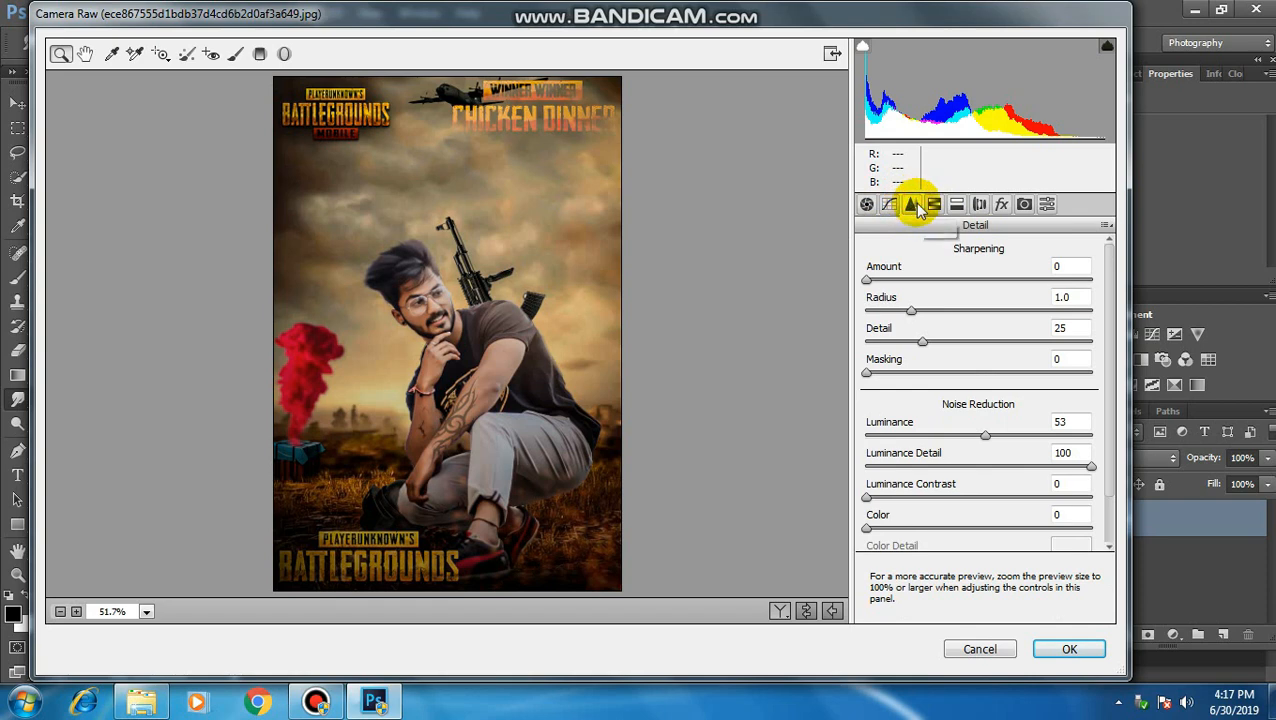
click(935, 207)
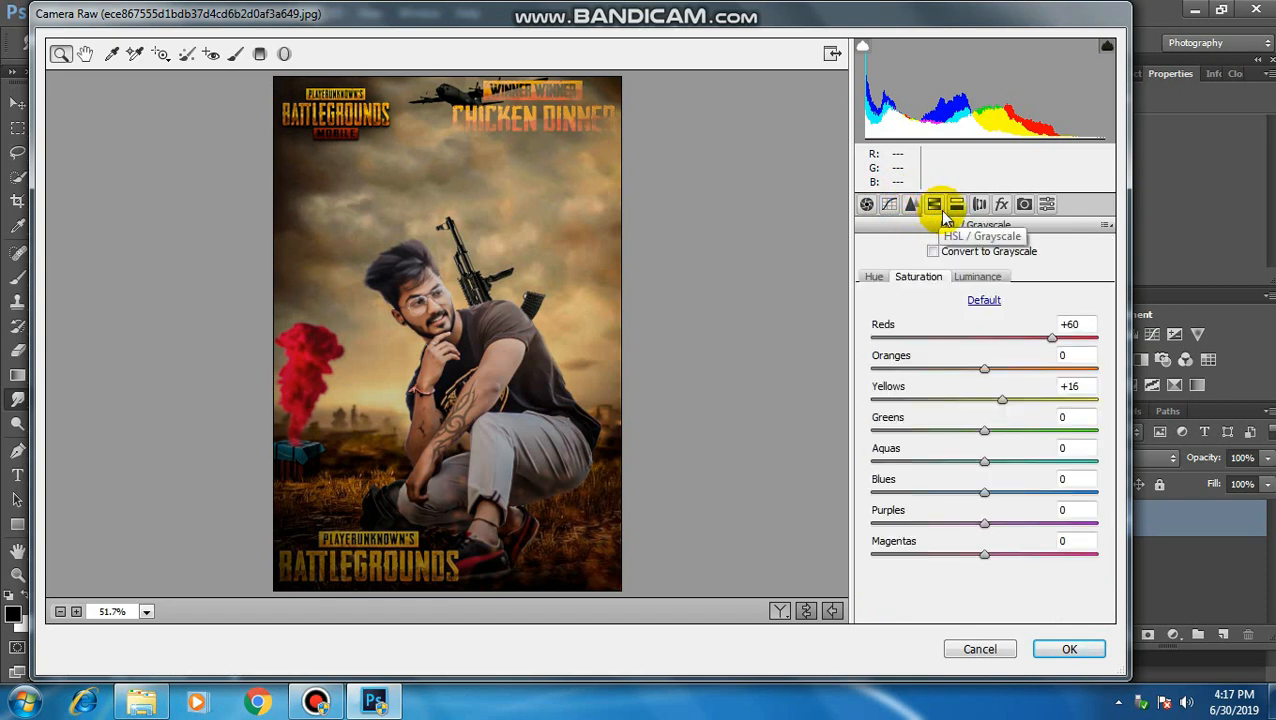
click(956, 205)
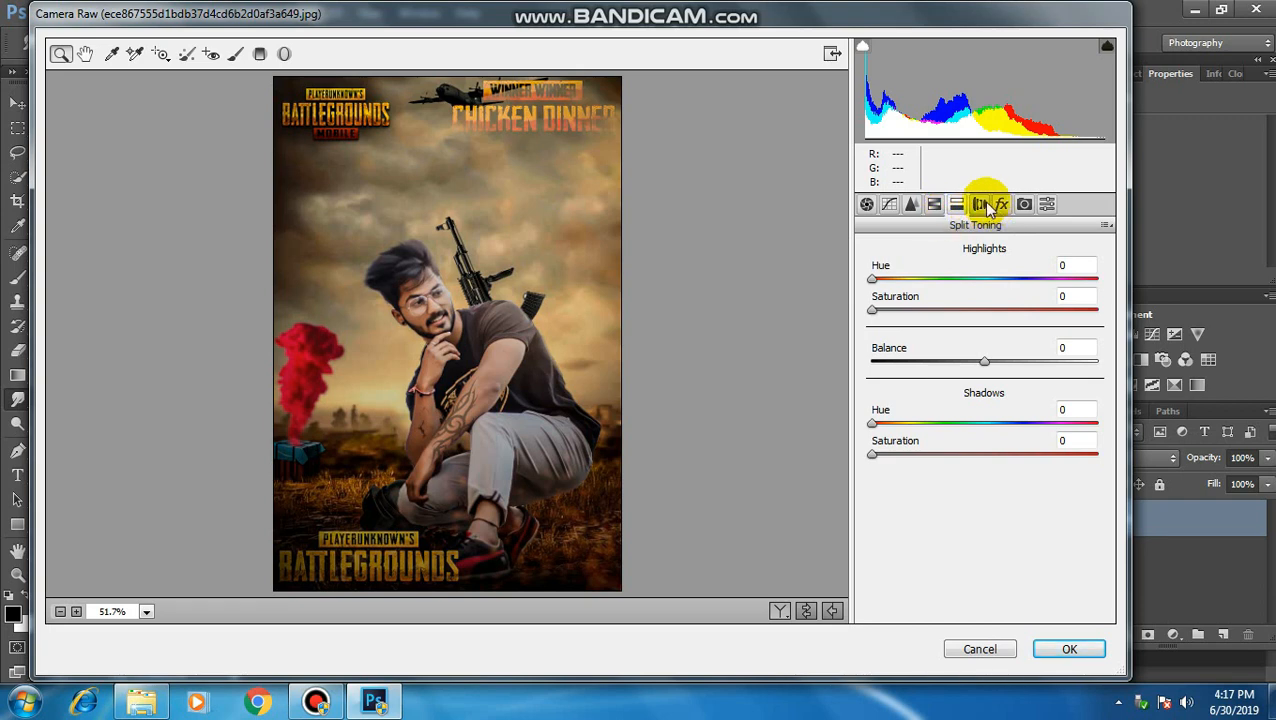
click(982, 205)
click(1000, 205)
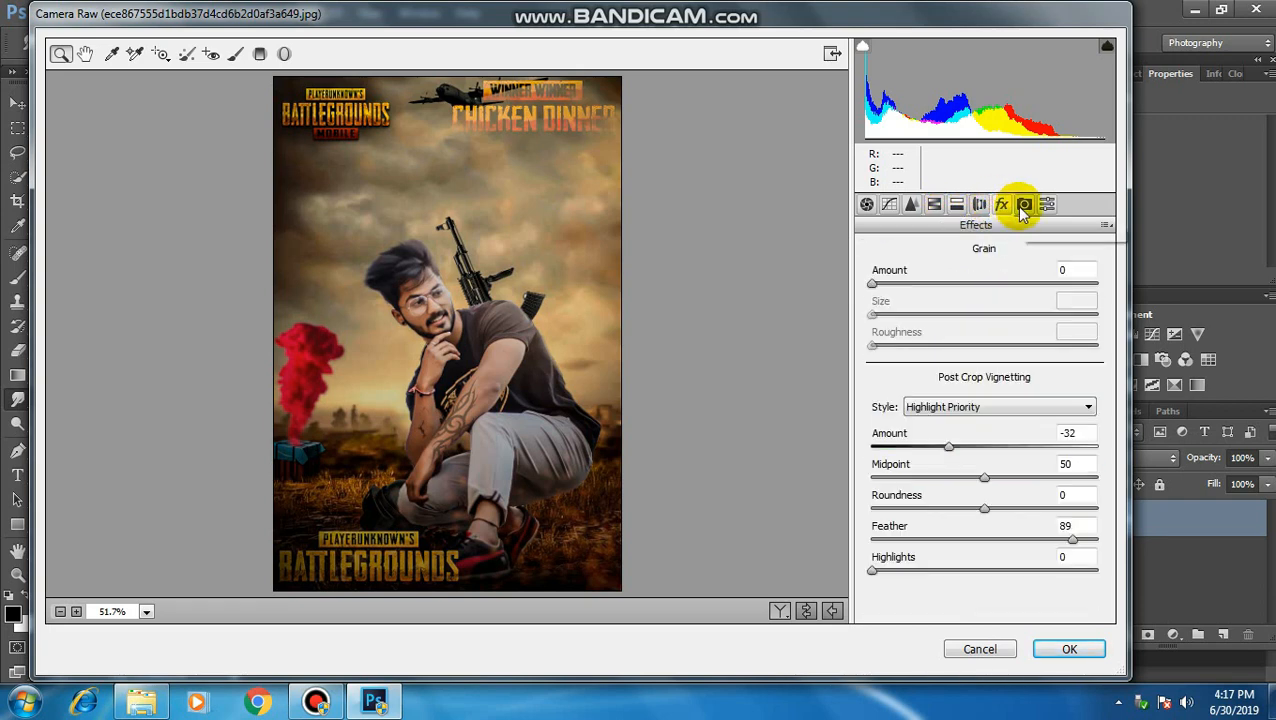
click(1073, 642)
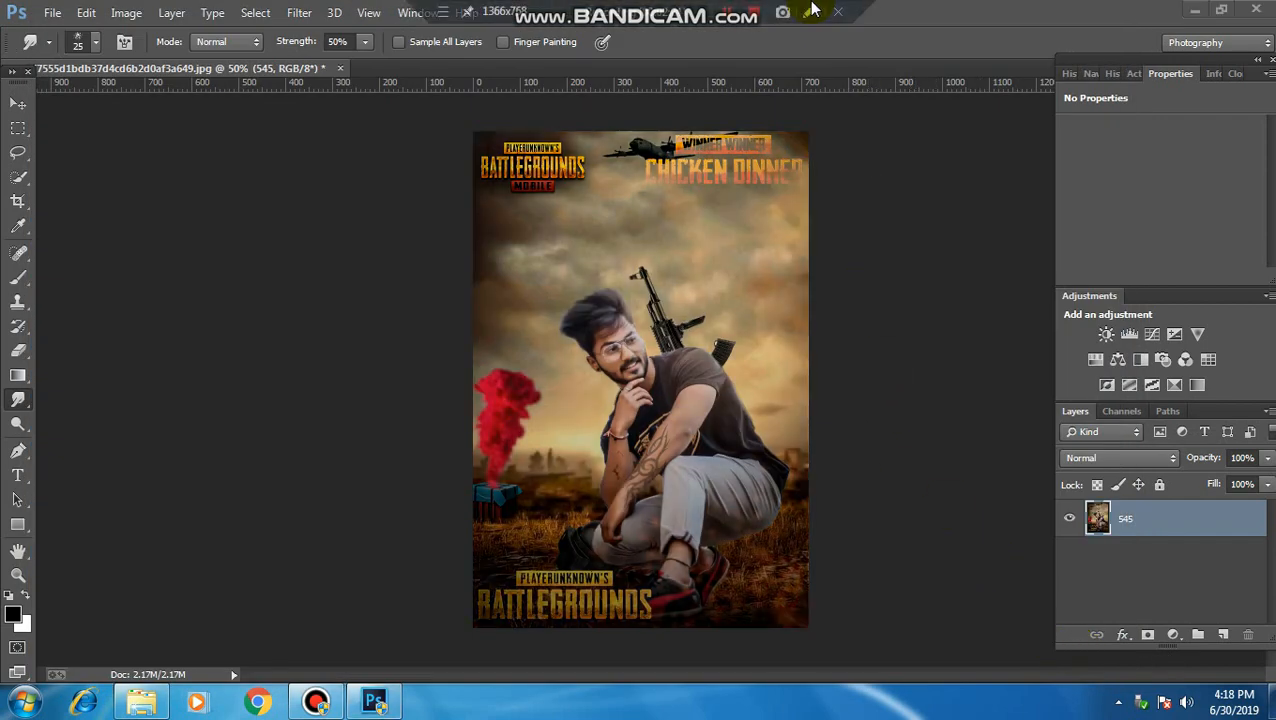
Compare the TapashEditz 4 and TapashEditz 5 presets on 111111.jpg in Camera Raw and apply TapashEditz 5
key(ctrl+shift+a)
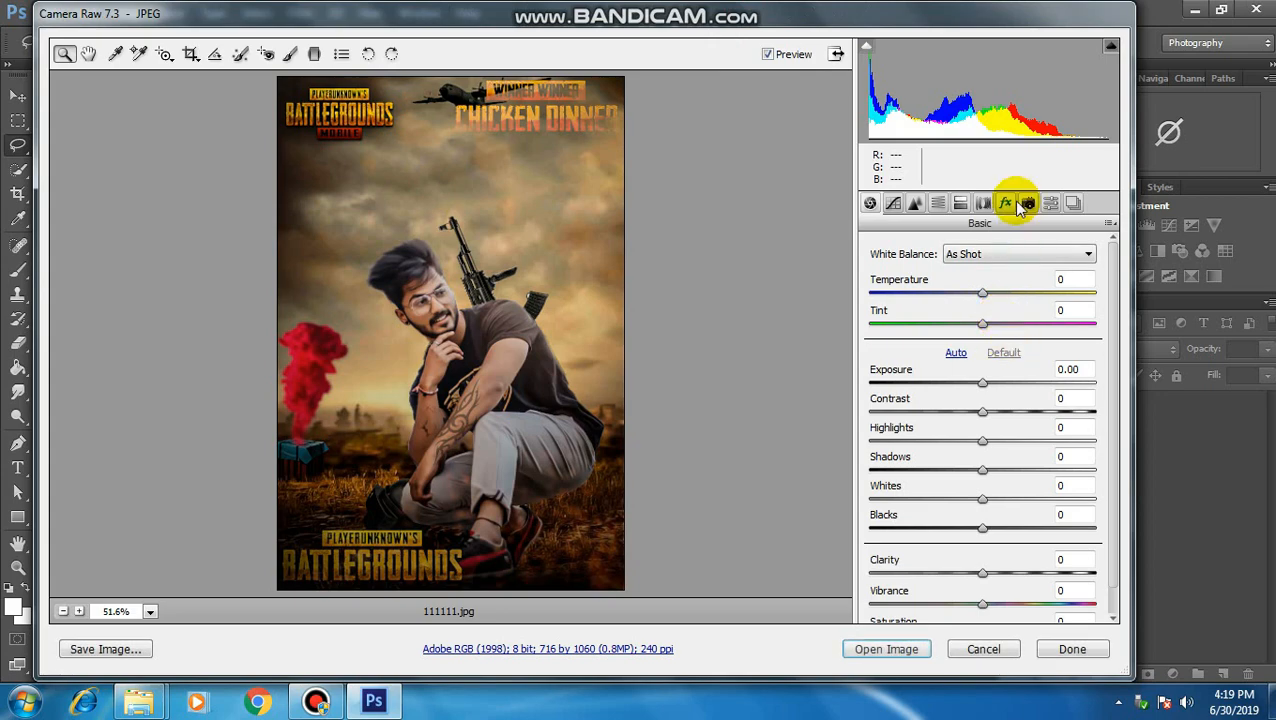
click(1051, 203)
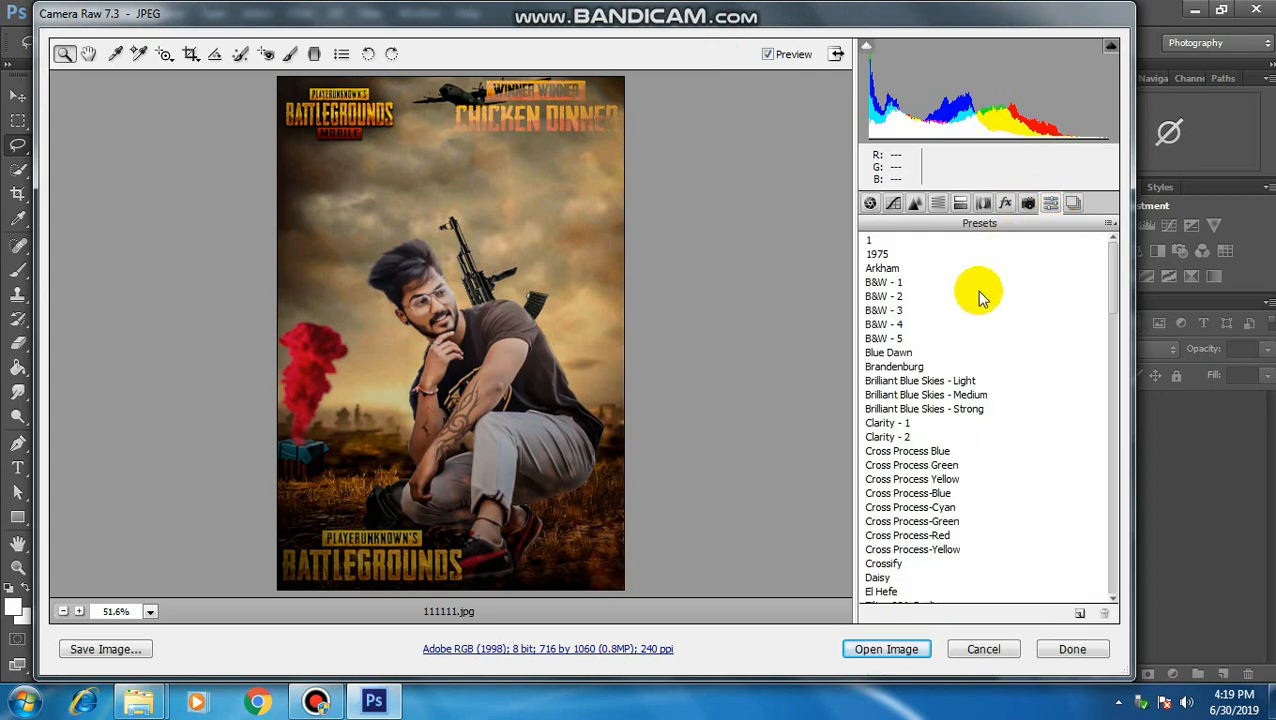
scroll(924, 525, down, 1)
scroll(924, 525, down, 15)
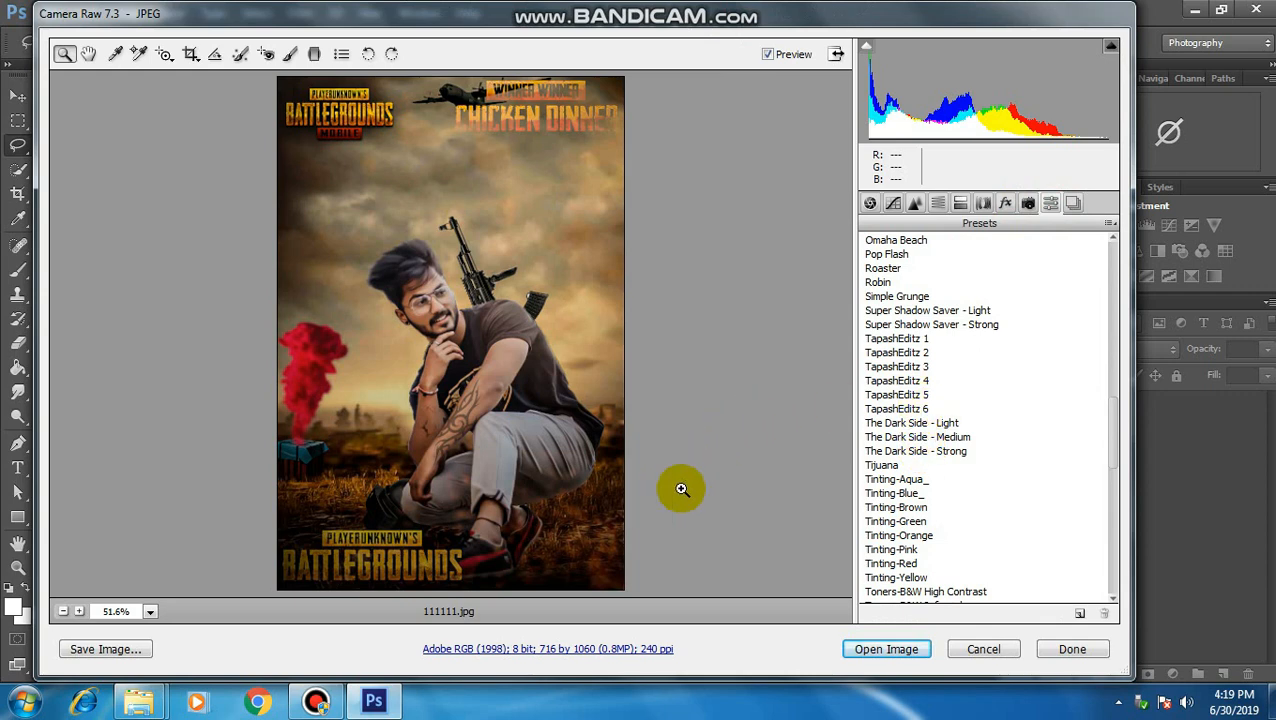
click(921, 395)
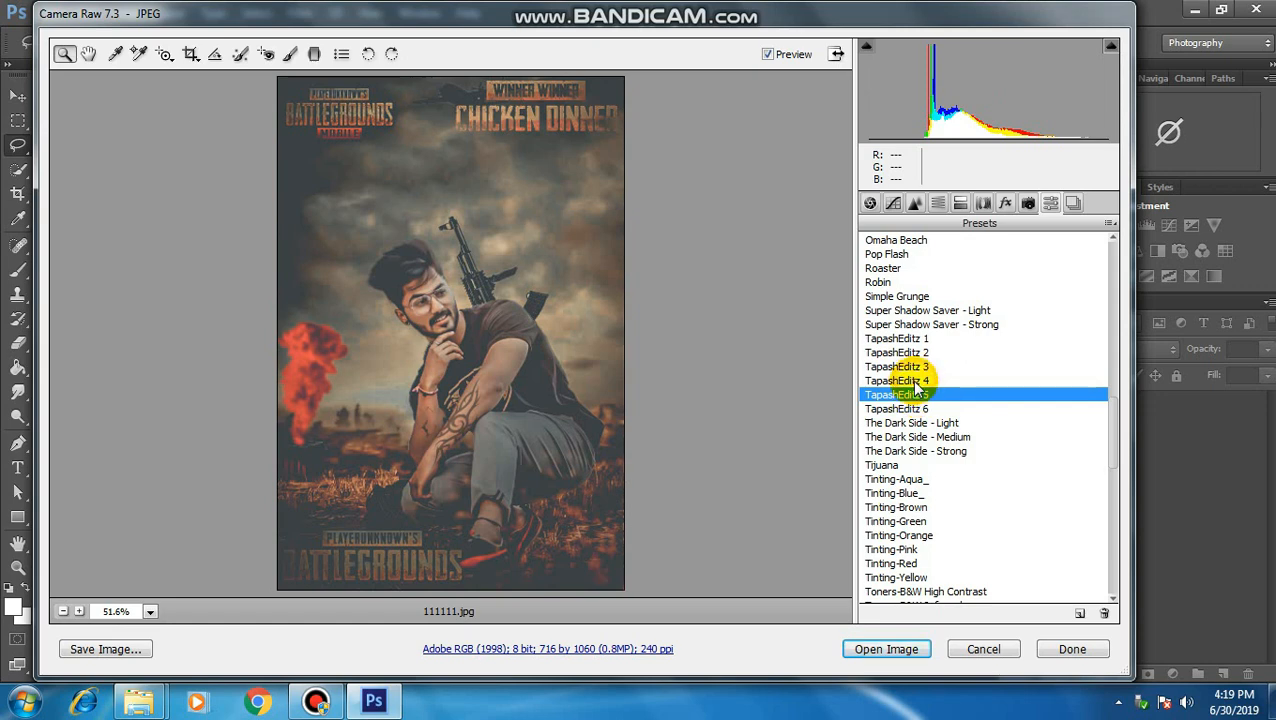
click(915, 381)
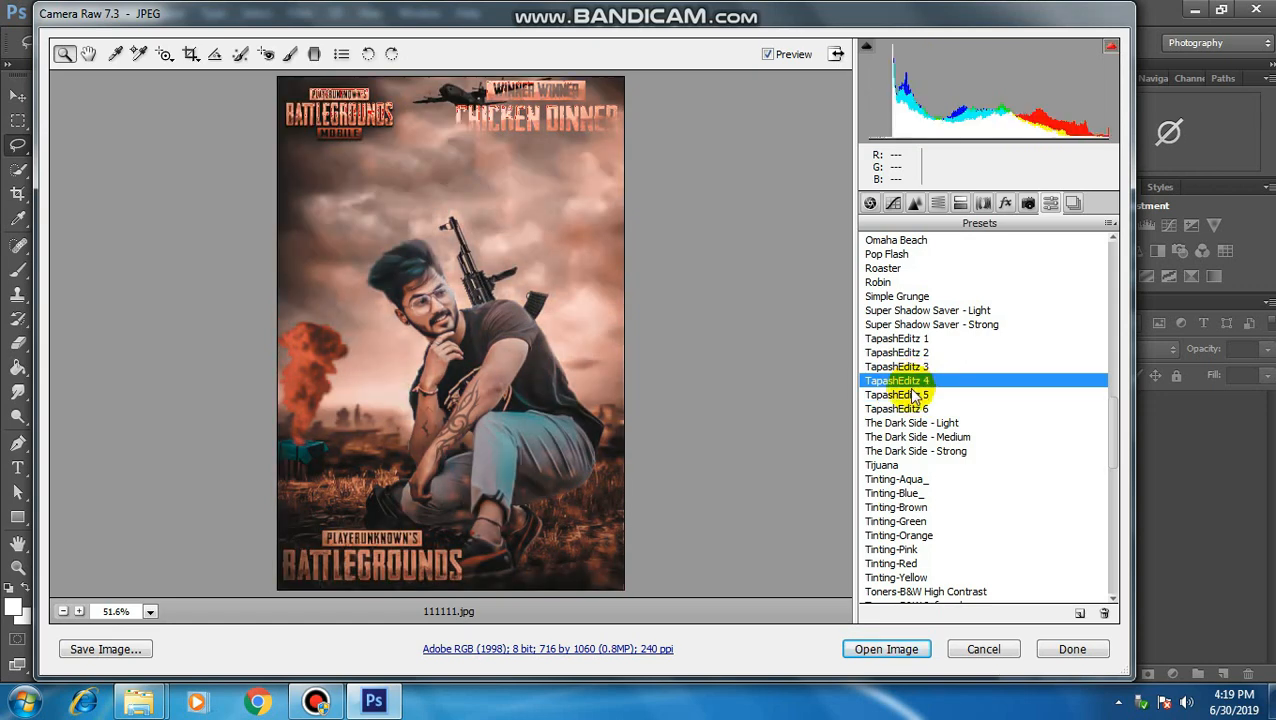
click(903, 396)
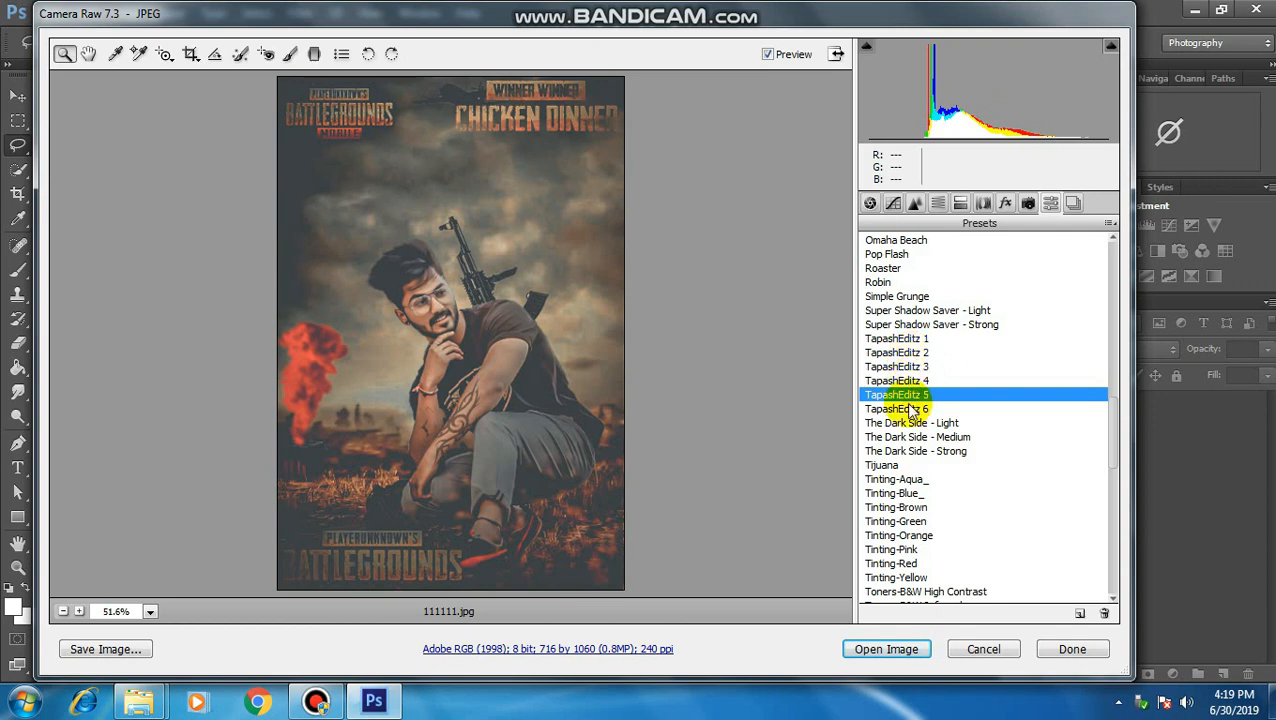
Adjust the basic tones of 111111.jpg to Highlights -49, Blacks -37 and Shadows +83
click(870, 203)
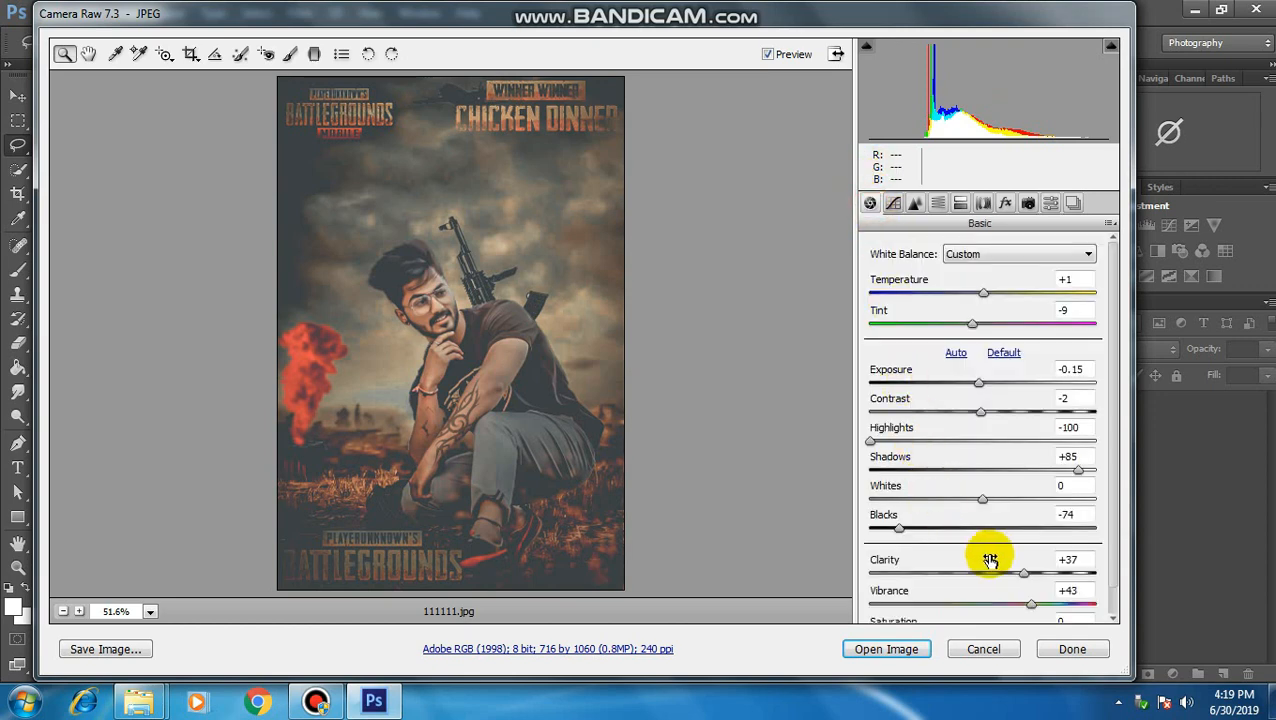
drag(877, 440, 930, 445)
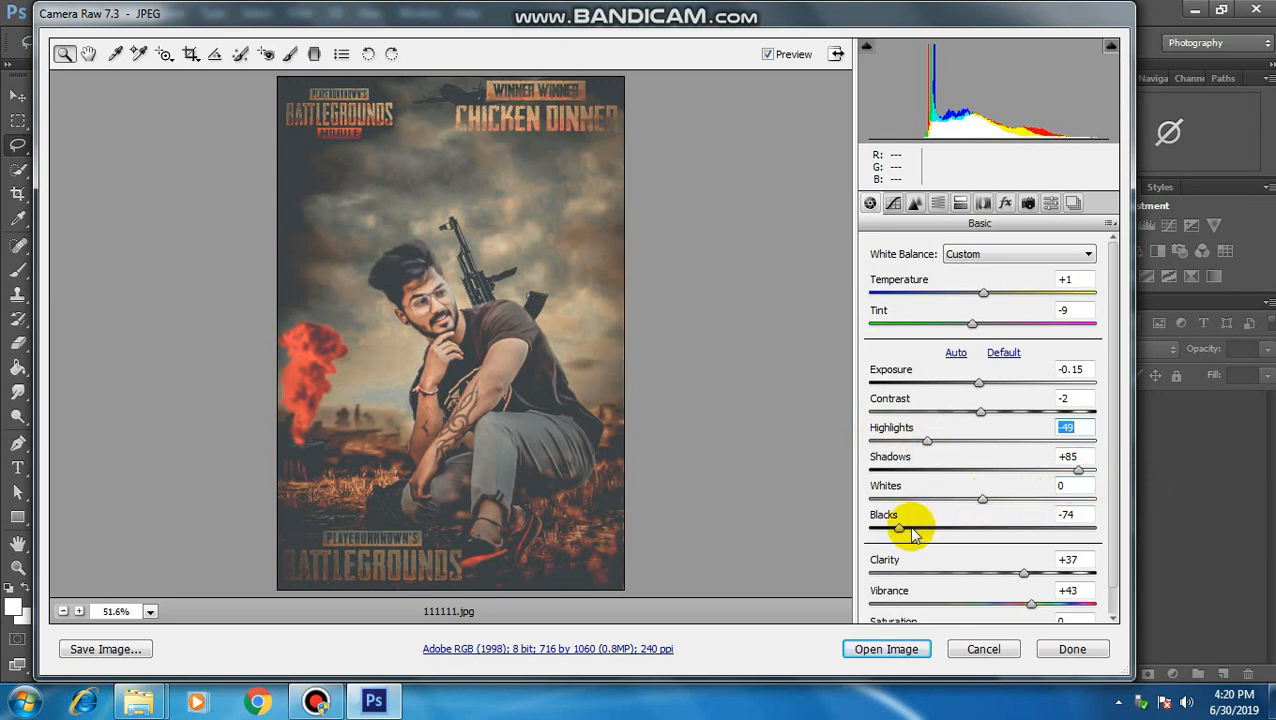
drag(900, 527, 943, 528)
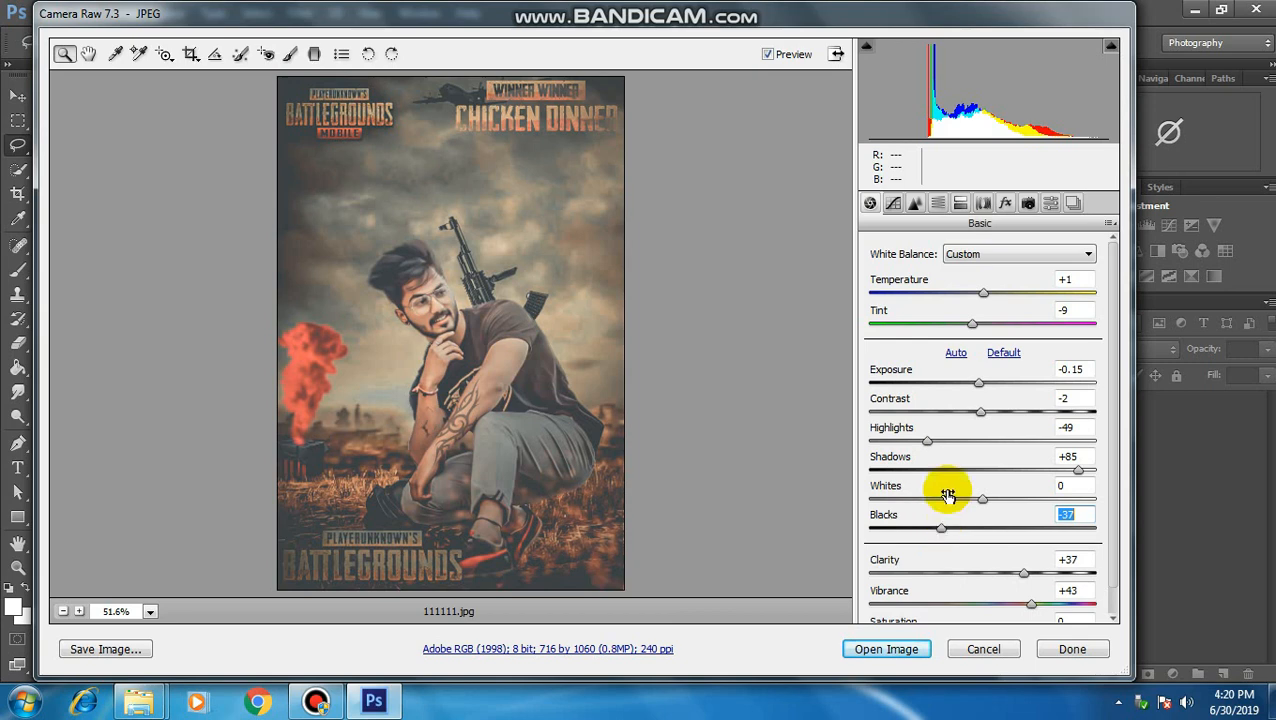
mouse_move(1076, 468)
mouse_down()
mouse_move(1035, 472)
mouse_move(1076, 469)
mouse_up()
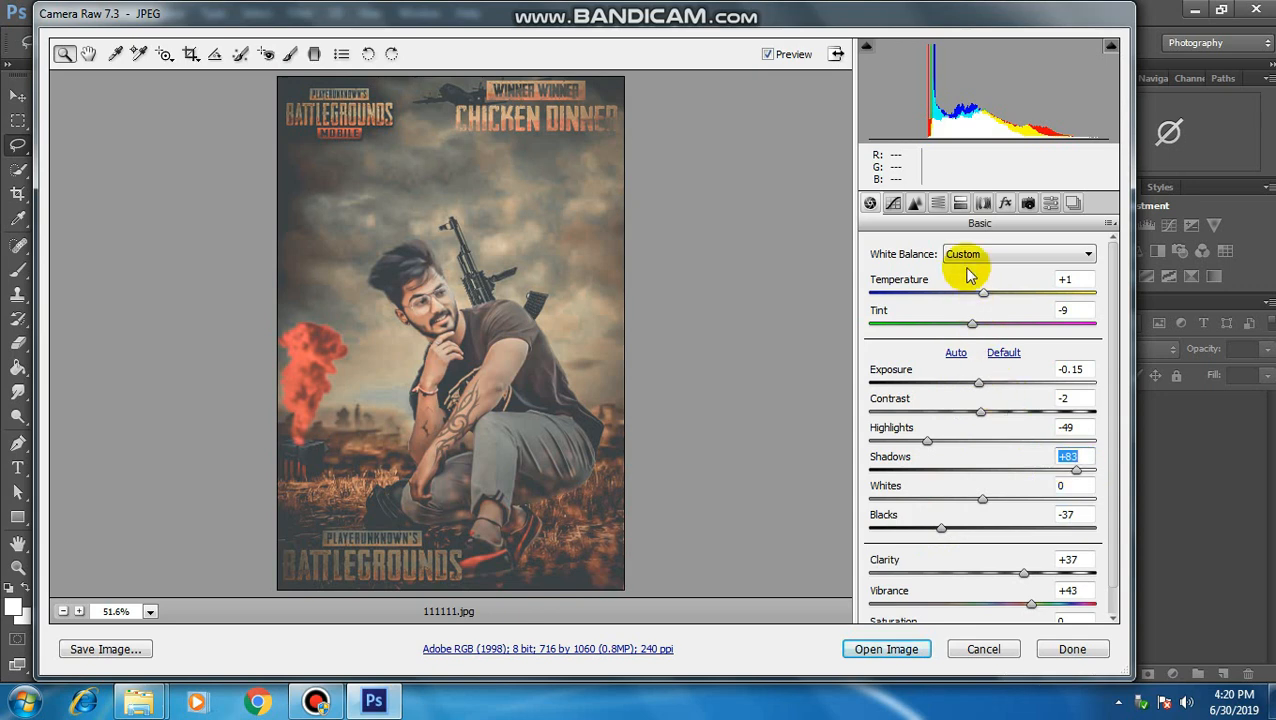
Set luminance noise reduction to 39, the post-crop vignette's amount to -23 and its feather to 75, and open the image in Photoshop
click(917, 204)
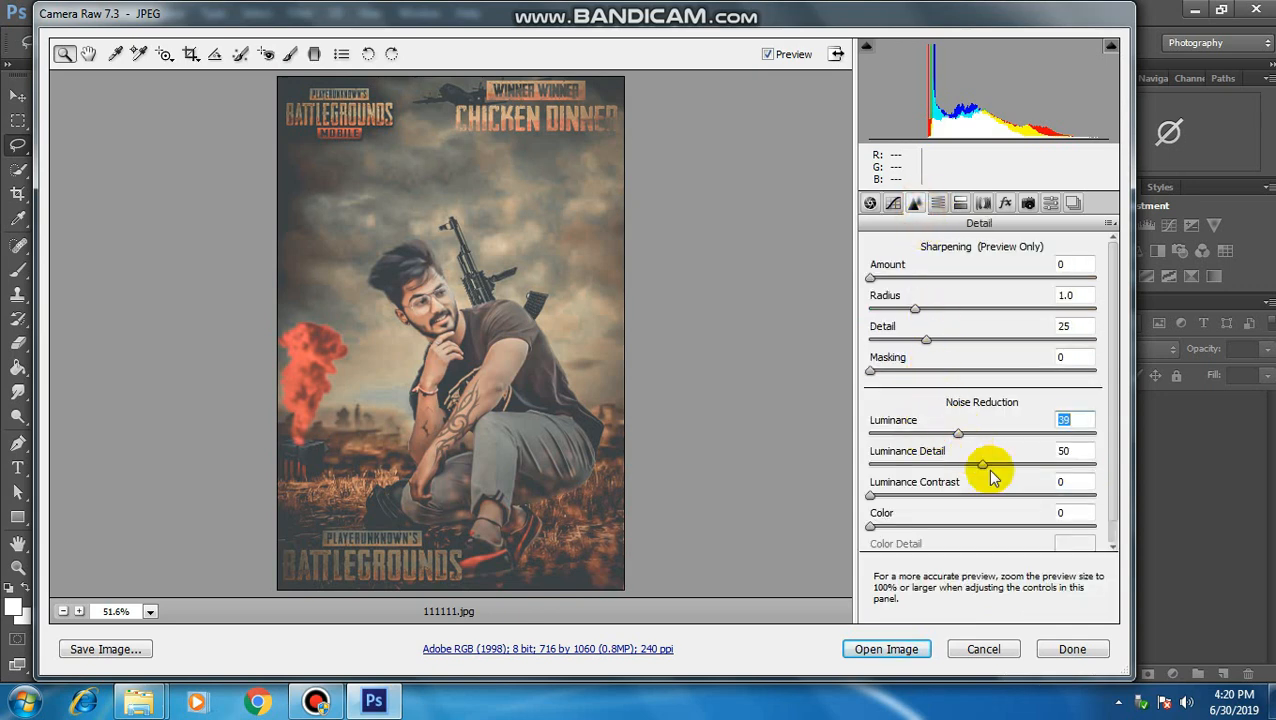
click(984, 468)
click(1005, 203)
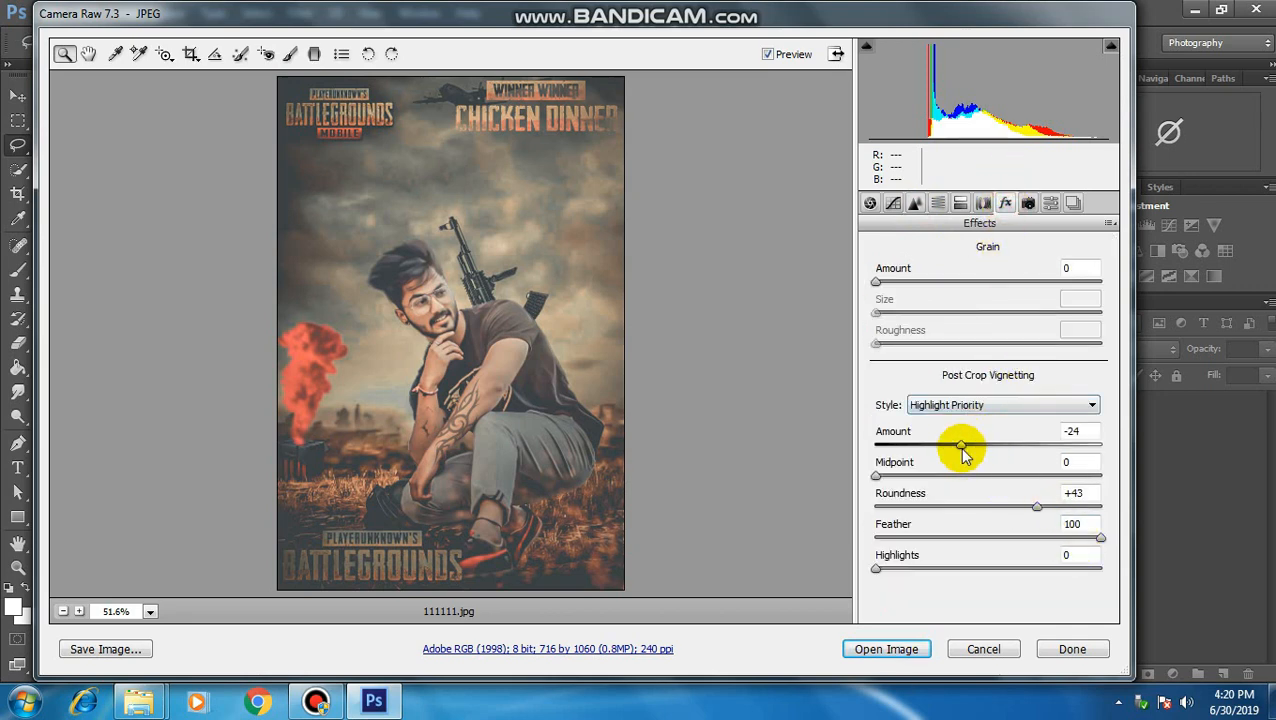
mouse_move(960, 447)
mouse_down()
mouse_move(988, 455)
mouse_move(968, 452)
mouse_up()
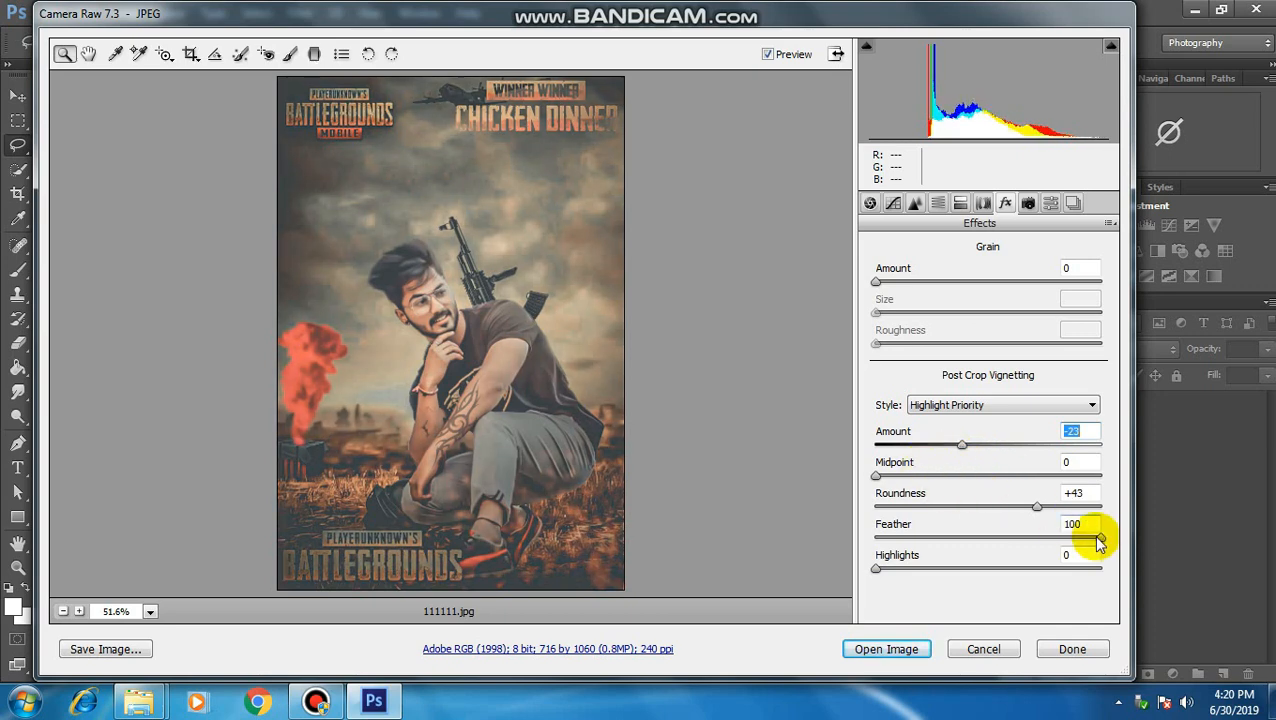
drag(1099, 539, 1042, 530)
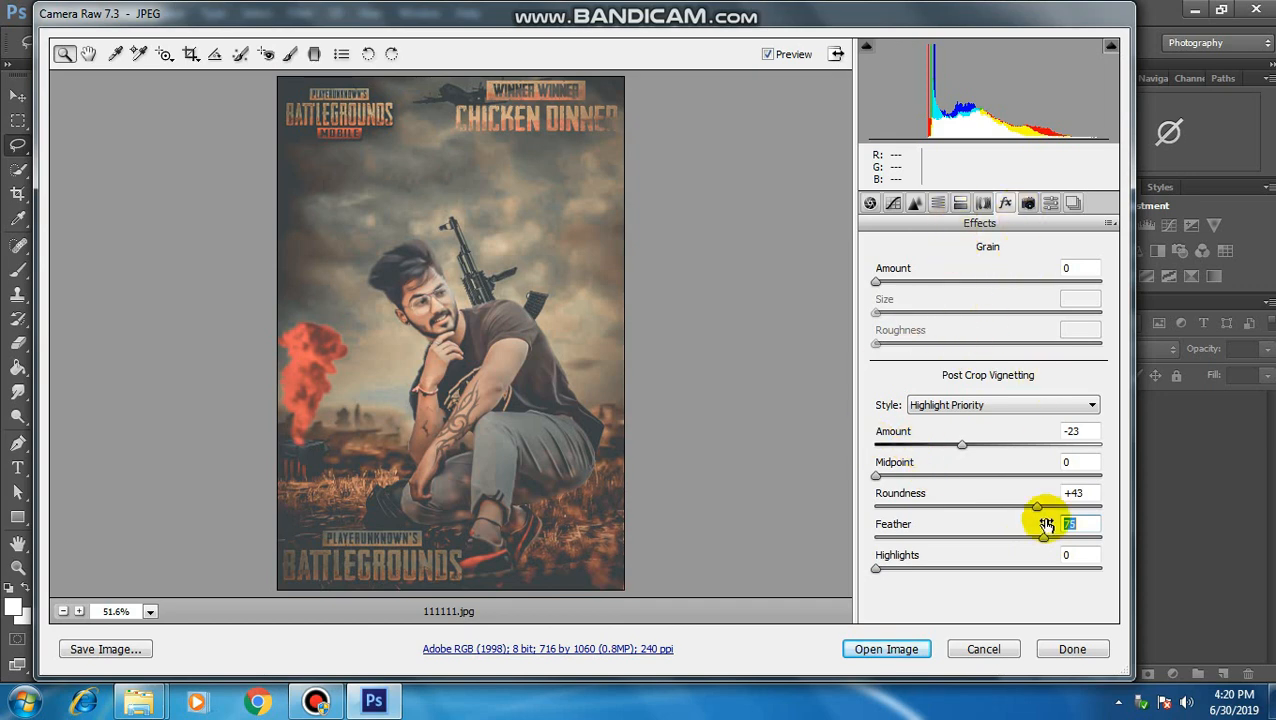
click(886, 650)
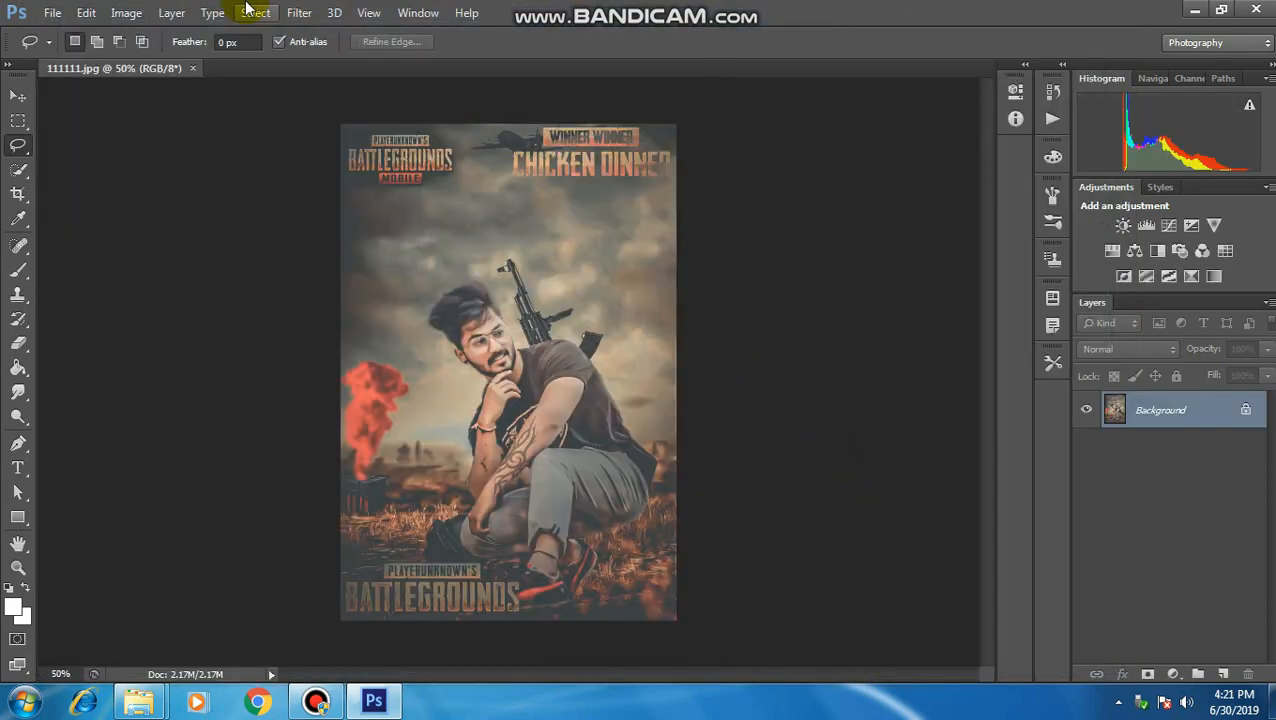
Duplicate the Background layer and apply the High Pass filter to the copy
click(297, 12)
drag(1167, 414, 1222, 674)
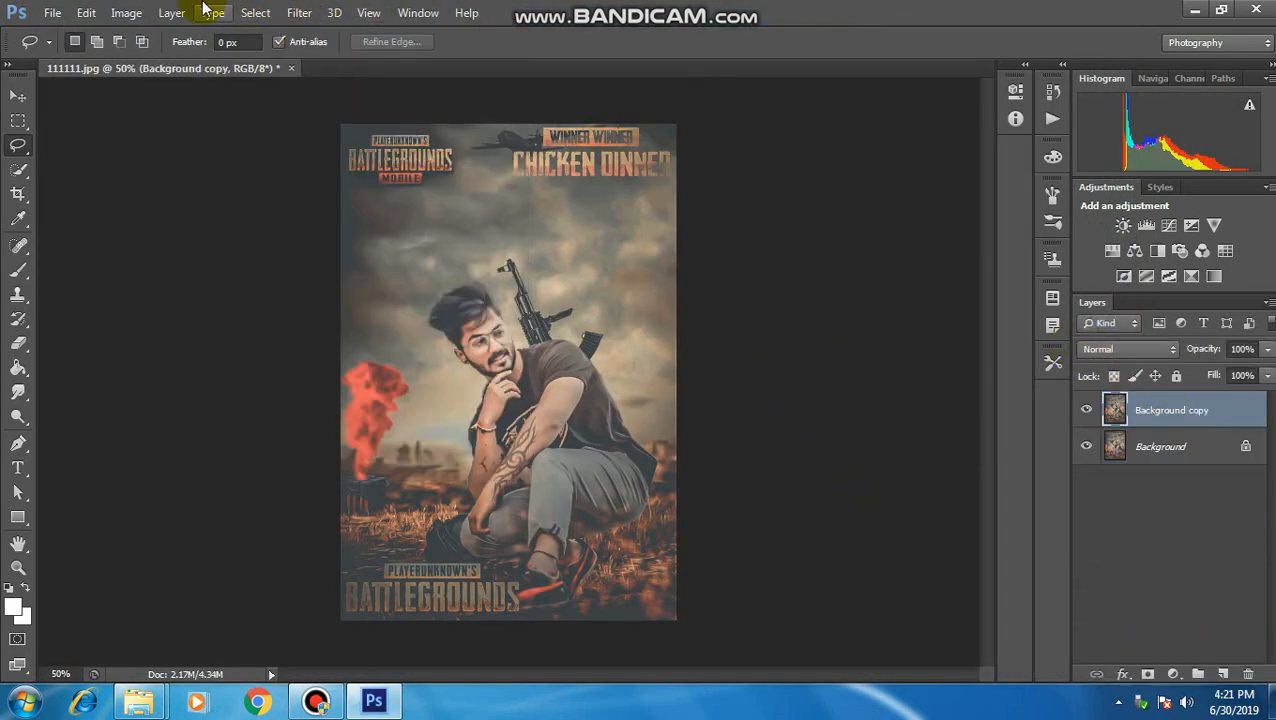
click(297, 12)
mouse_move(430, 415)
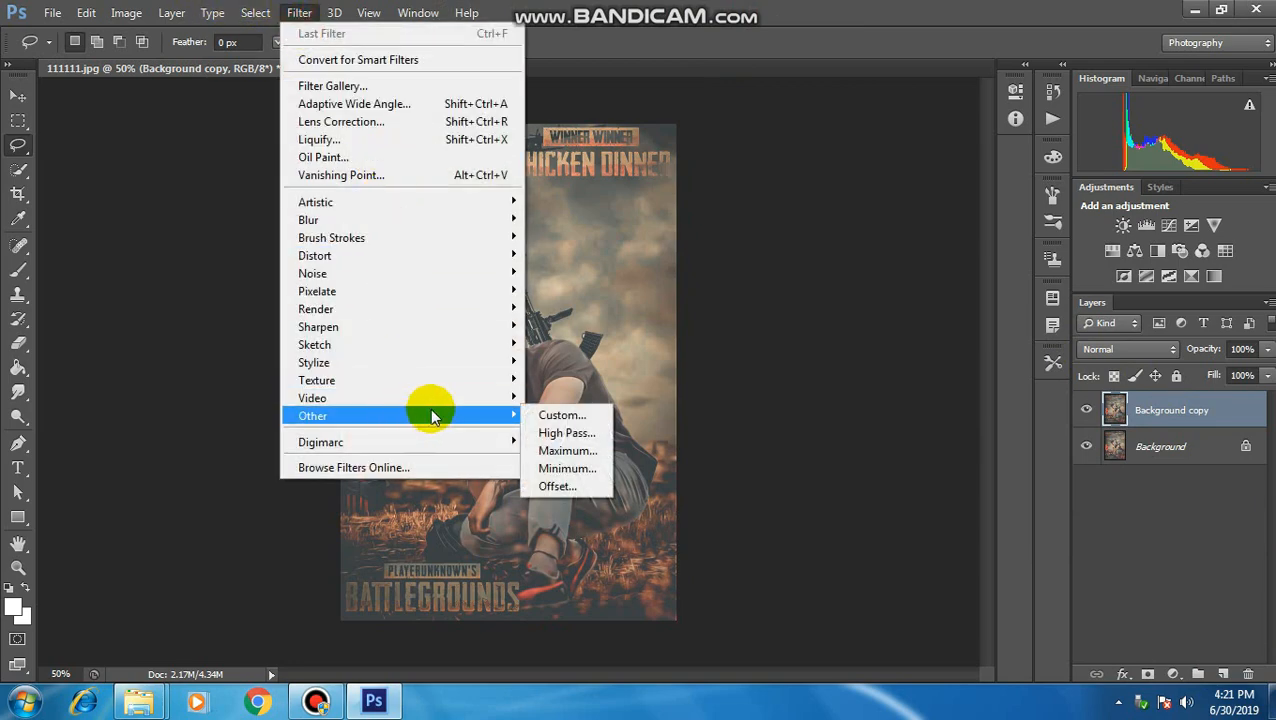
click(549, 435)
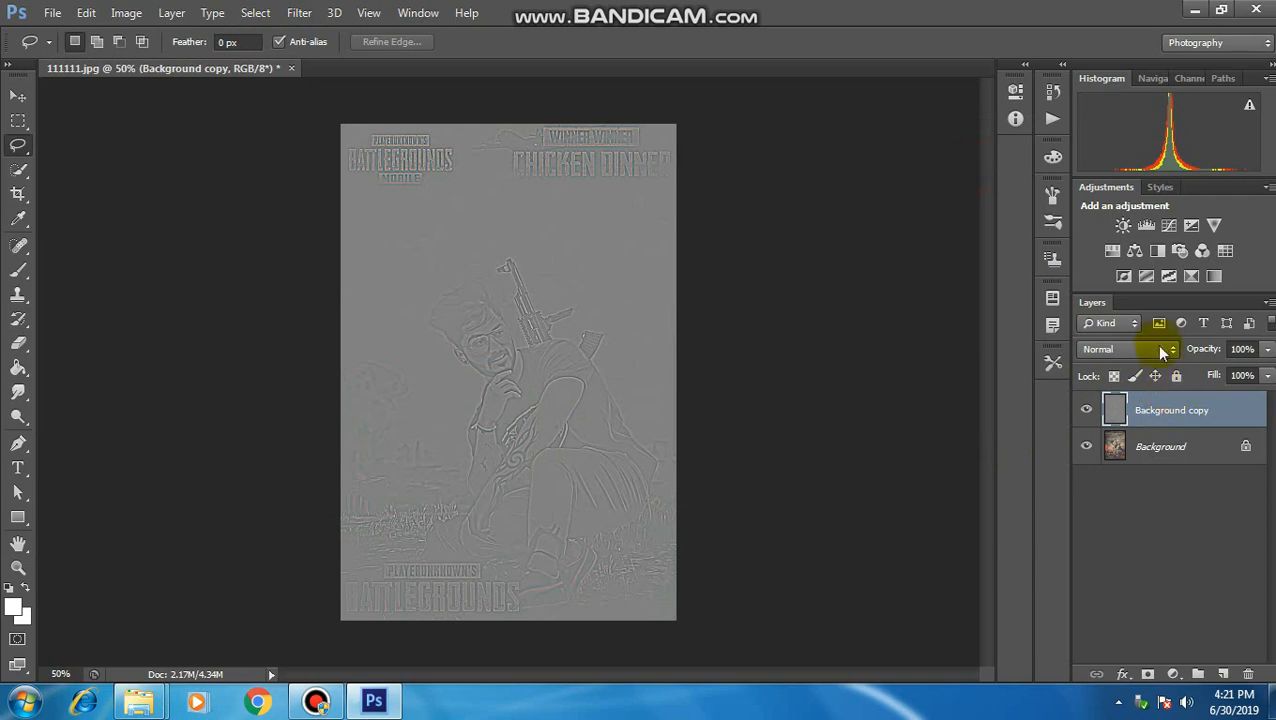
Blend the High Pass copy in Soft Light mode and merge it with the Background layer
click(1160, 348)
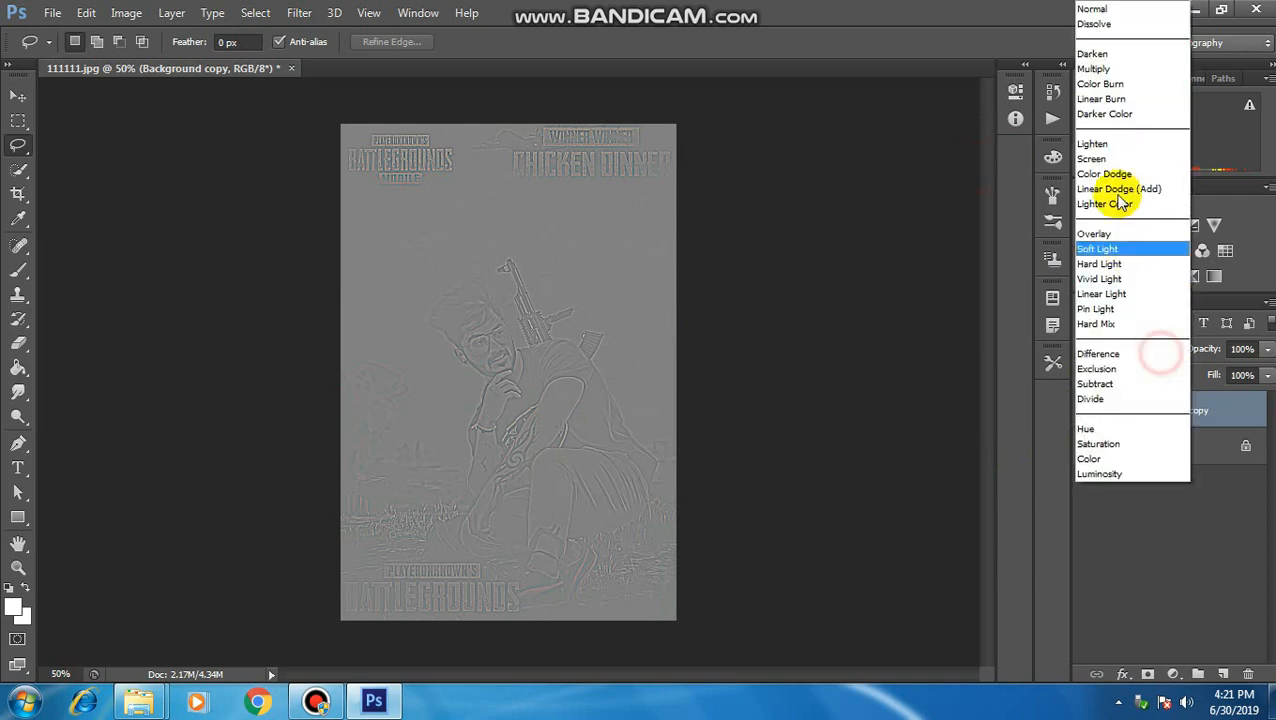
click(1110, 263)
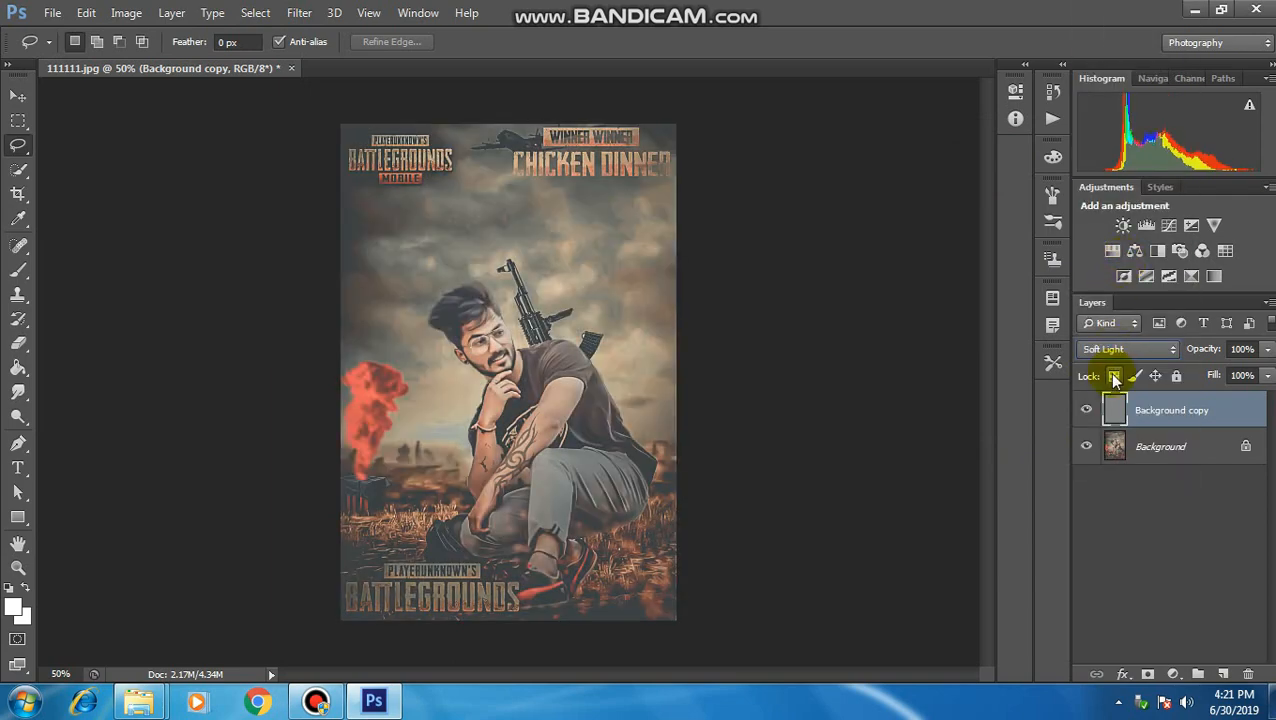
click(1160, 447)
ctrl+click(1168, 410)
right_click(1168, 410)
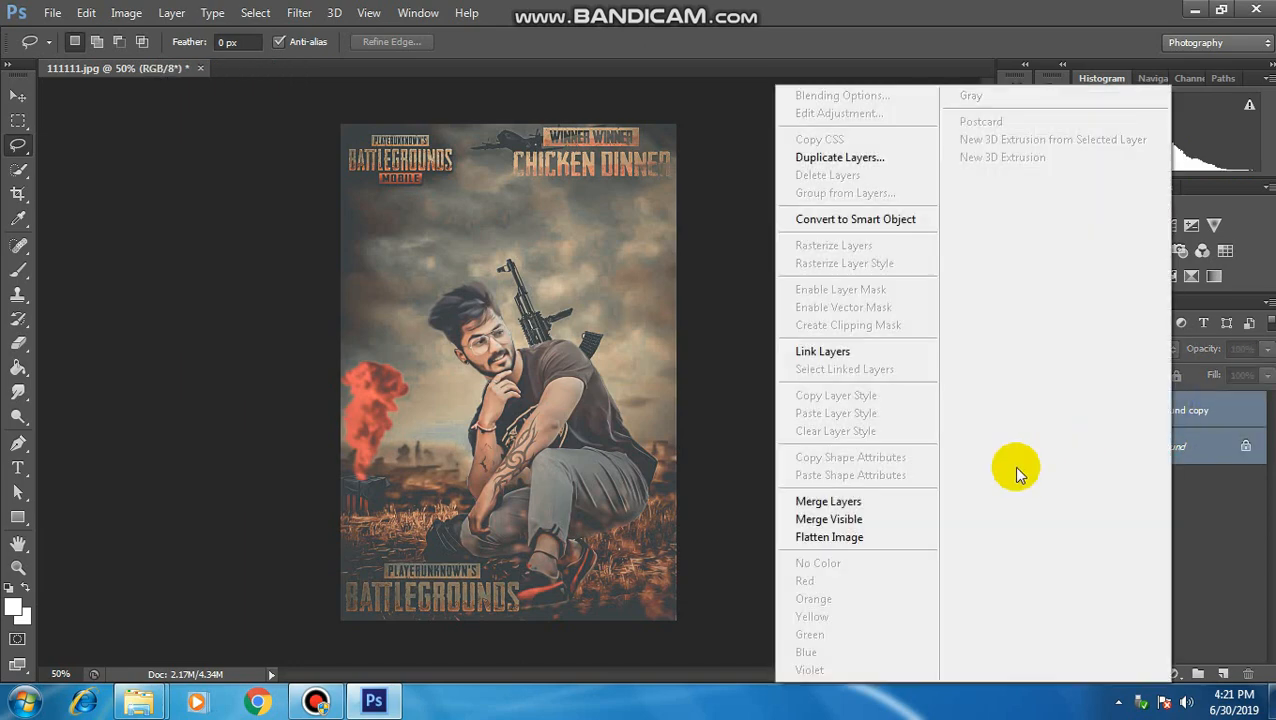
click(916, 508)
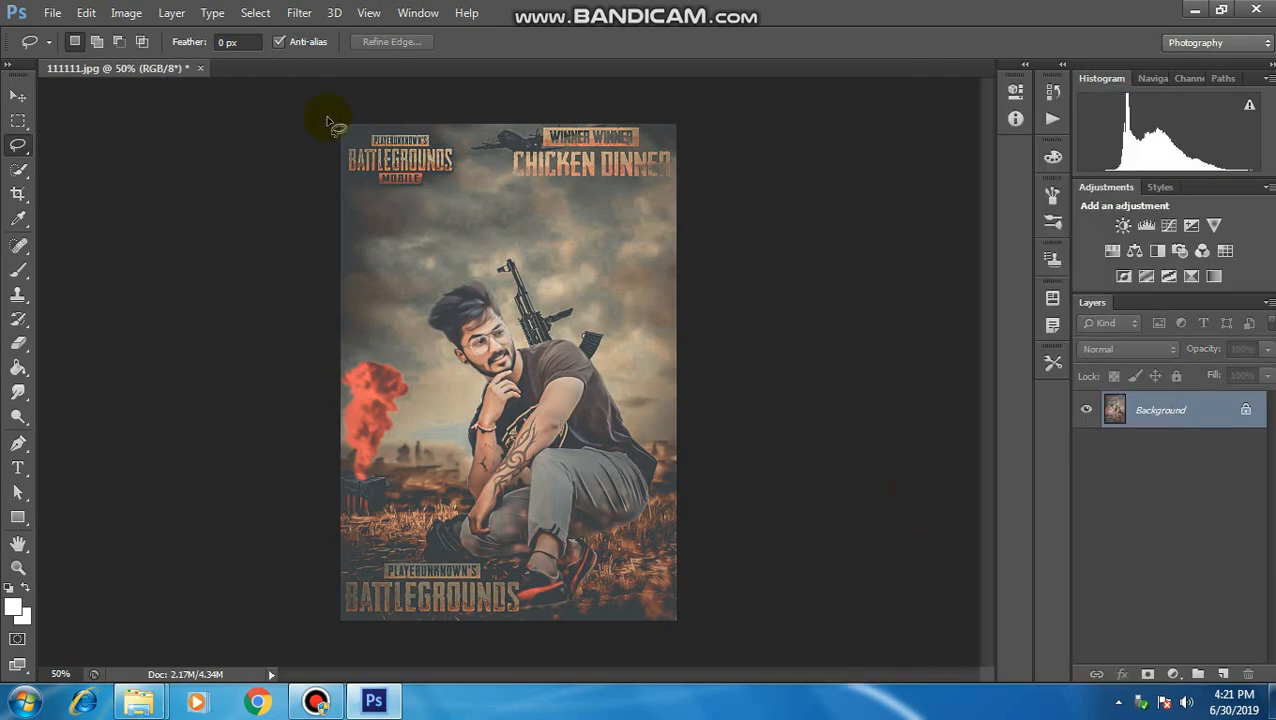
Save the image as JPEG 5575 on Local Disk (D:) with Maximum quality 12 and close the document
click(50, 12)
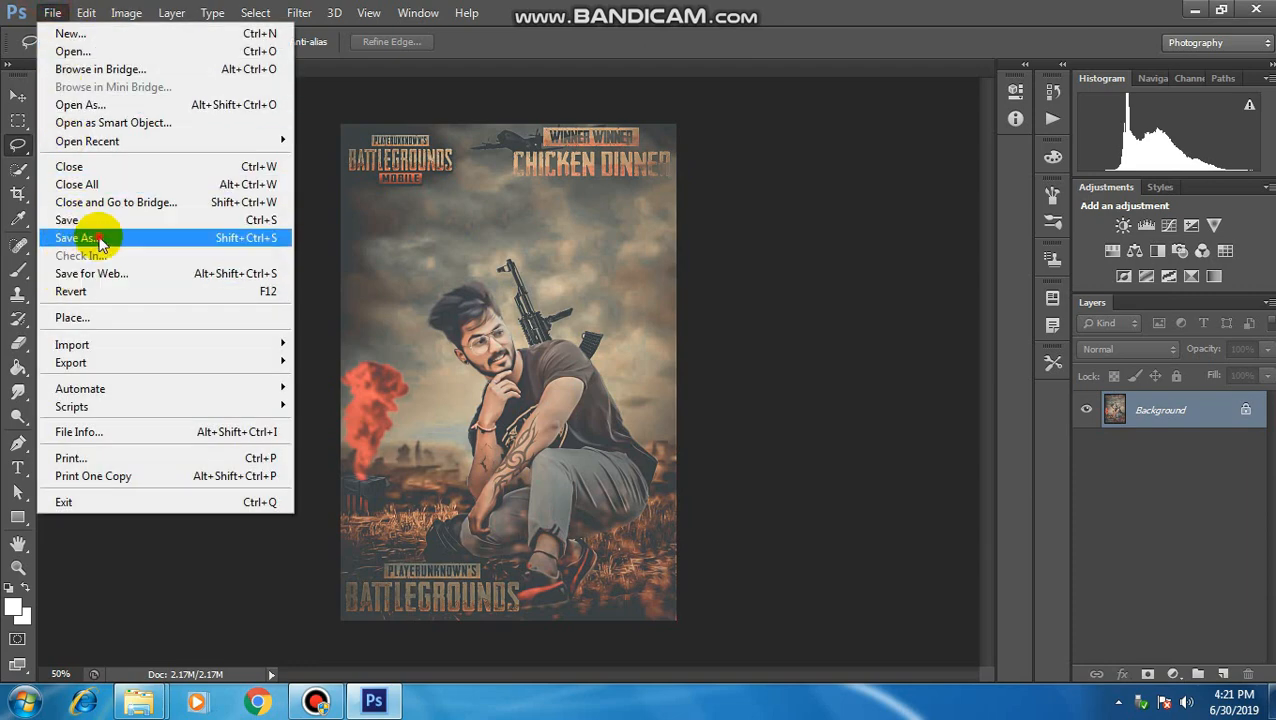
click(96, 239)
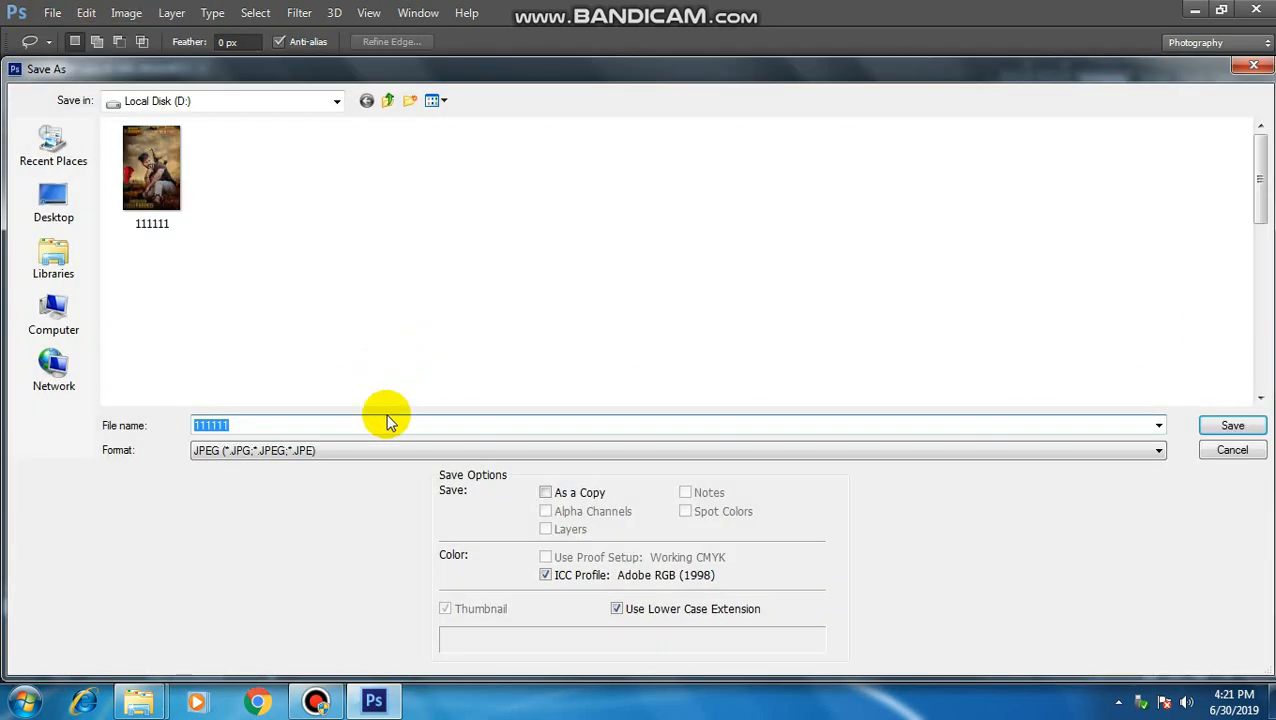
click(382, 447)
click(384, 287)
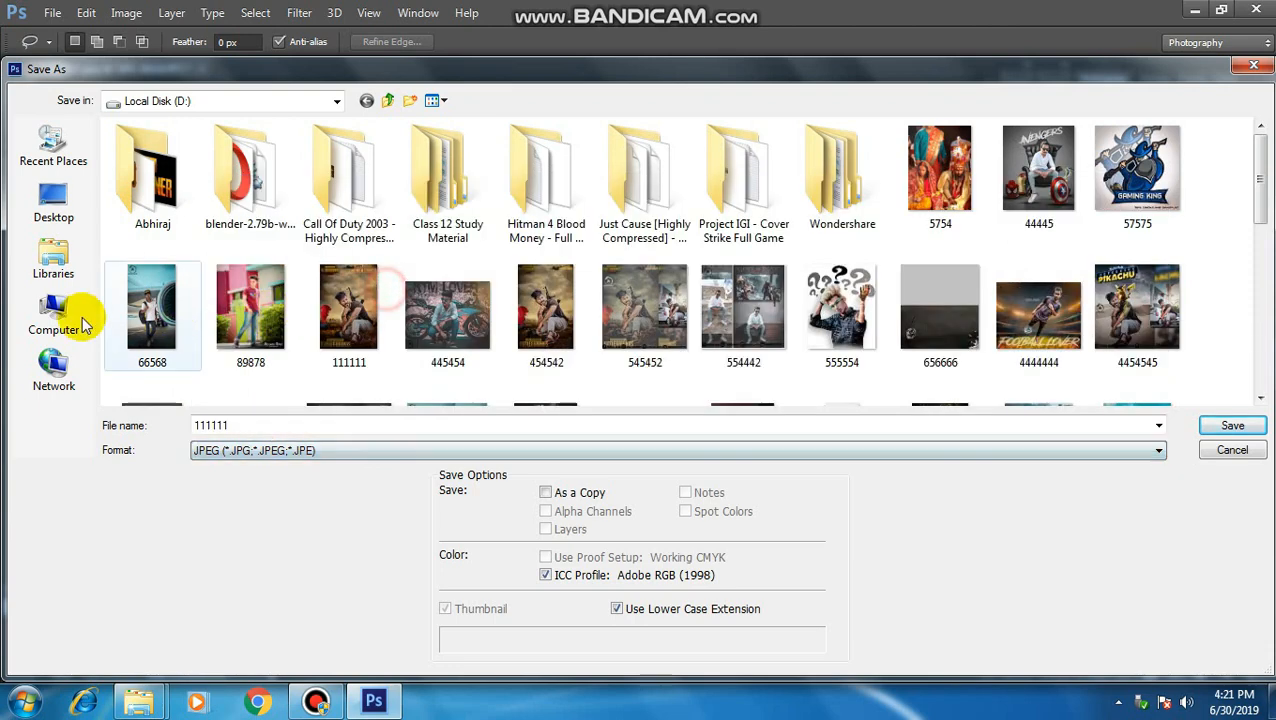
click(54, 315)
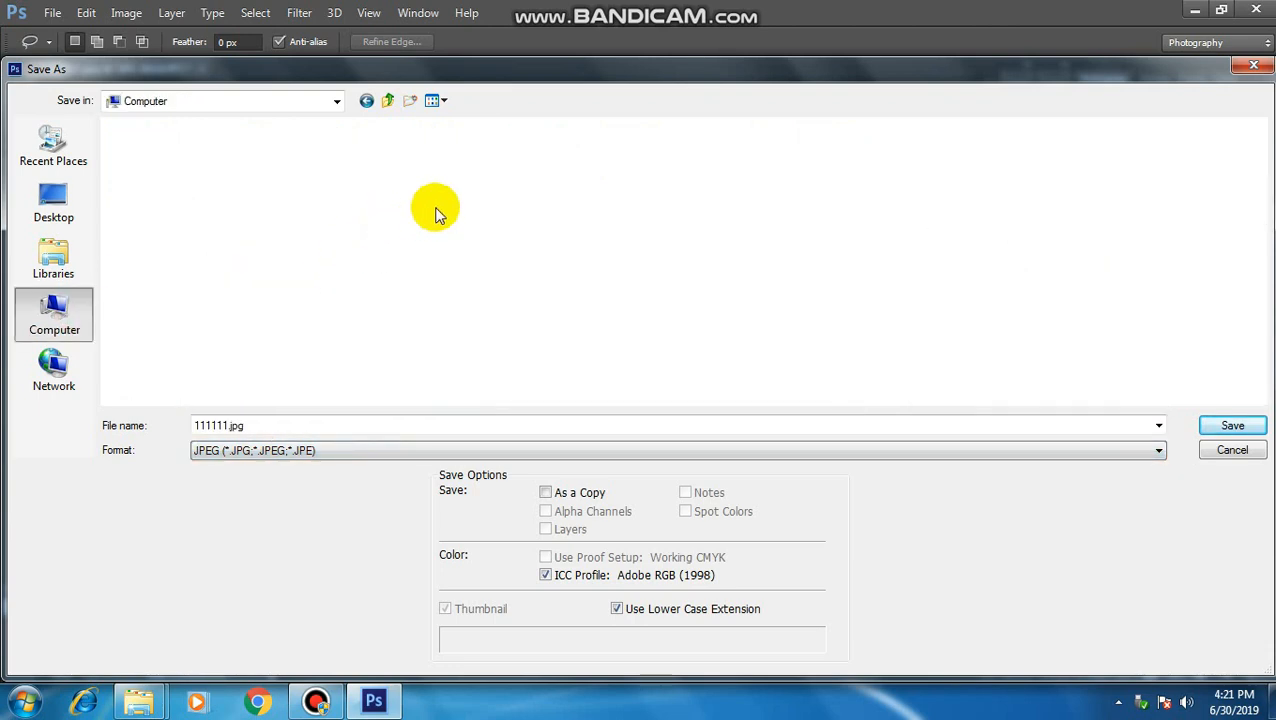
double_click(456, 155)
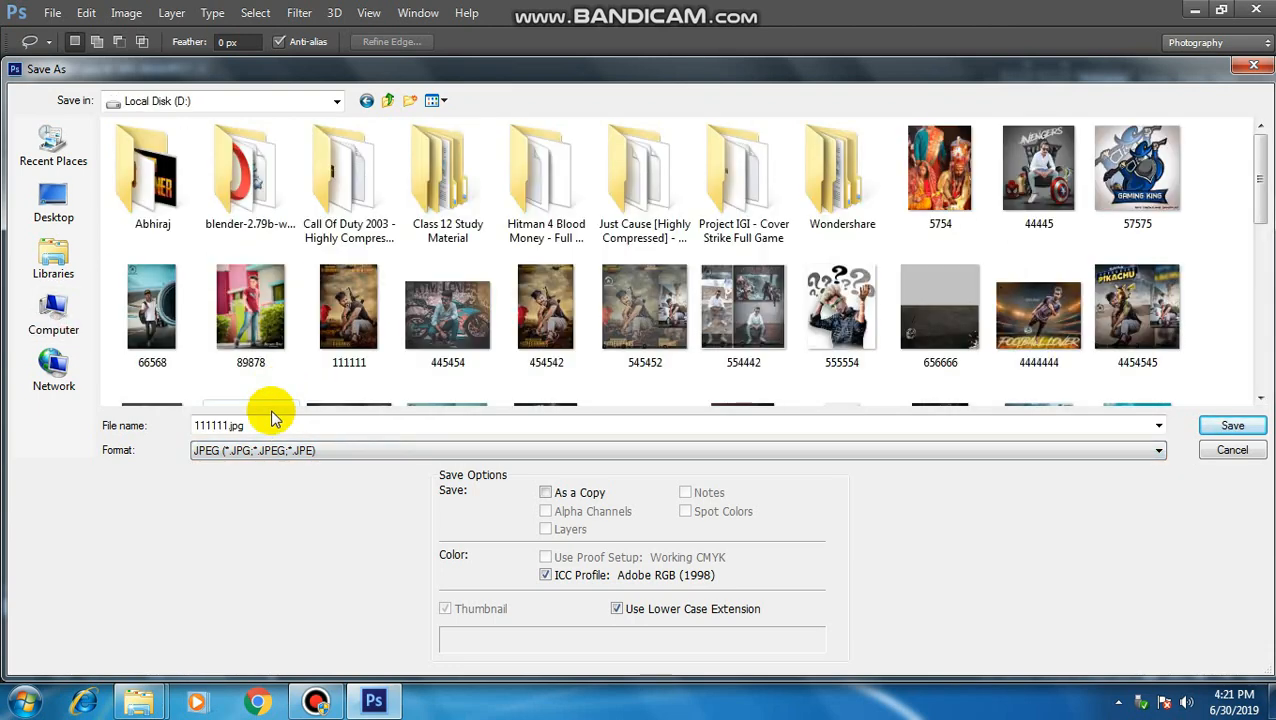
double_click(270, 418)
text(5575)
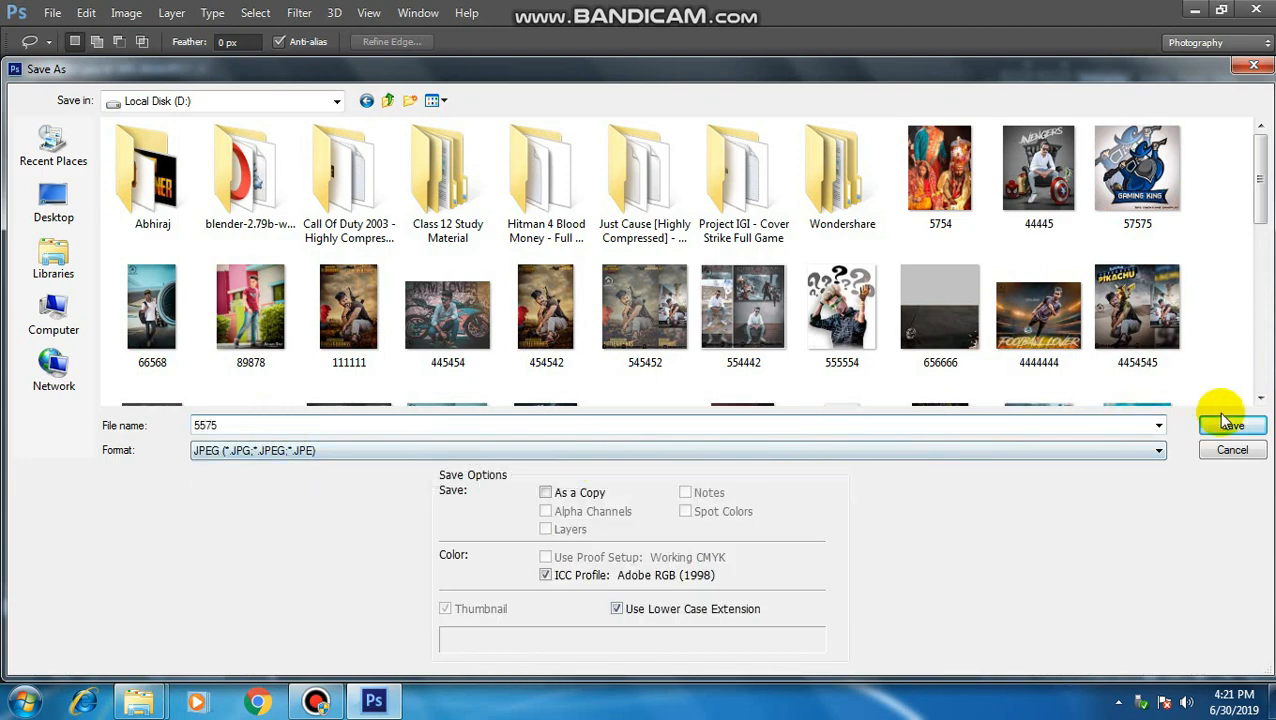
click(1230, 424)
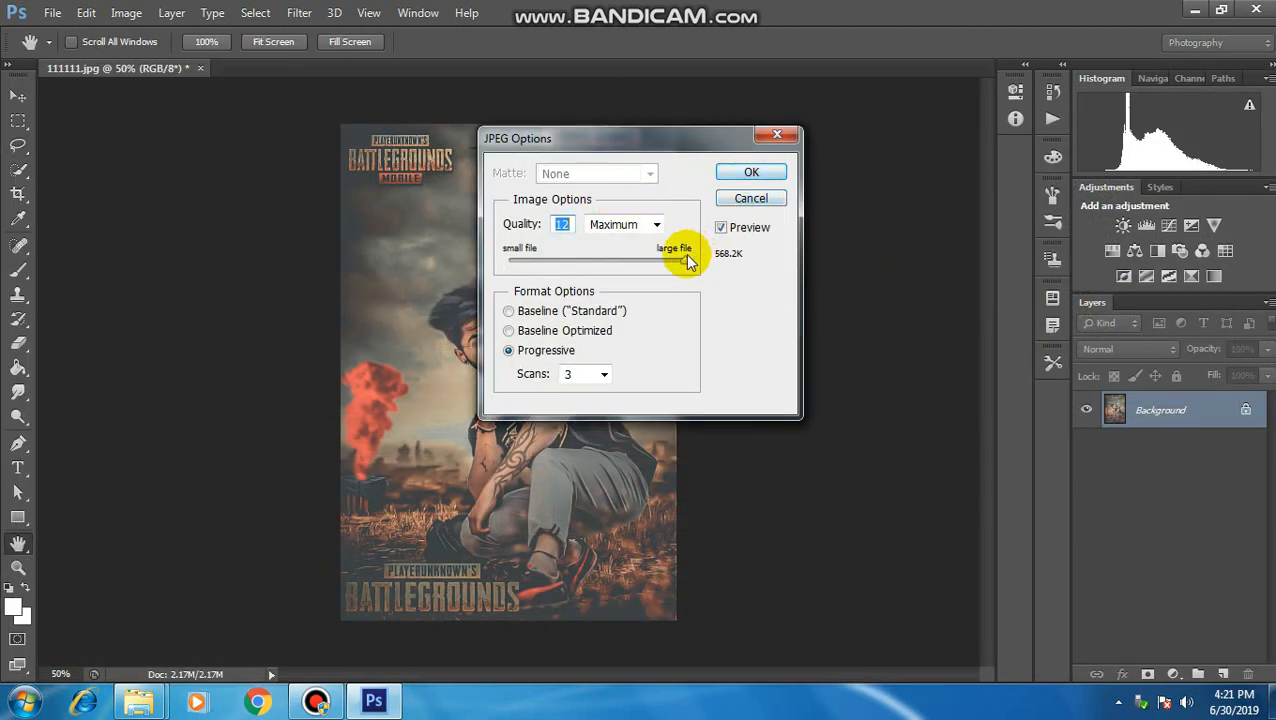
click(740, 174)
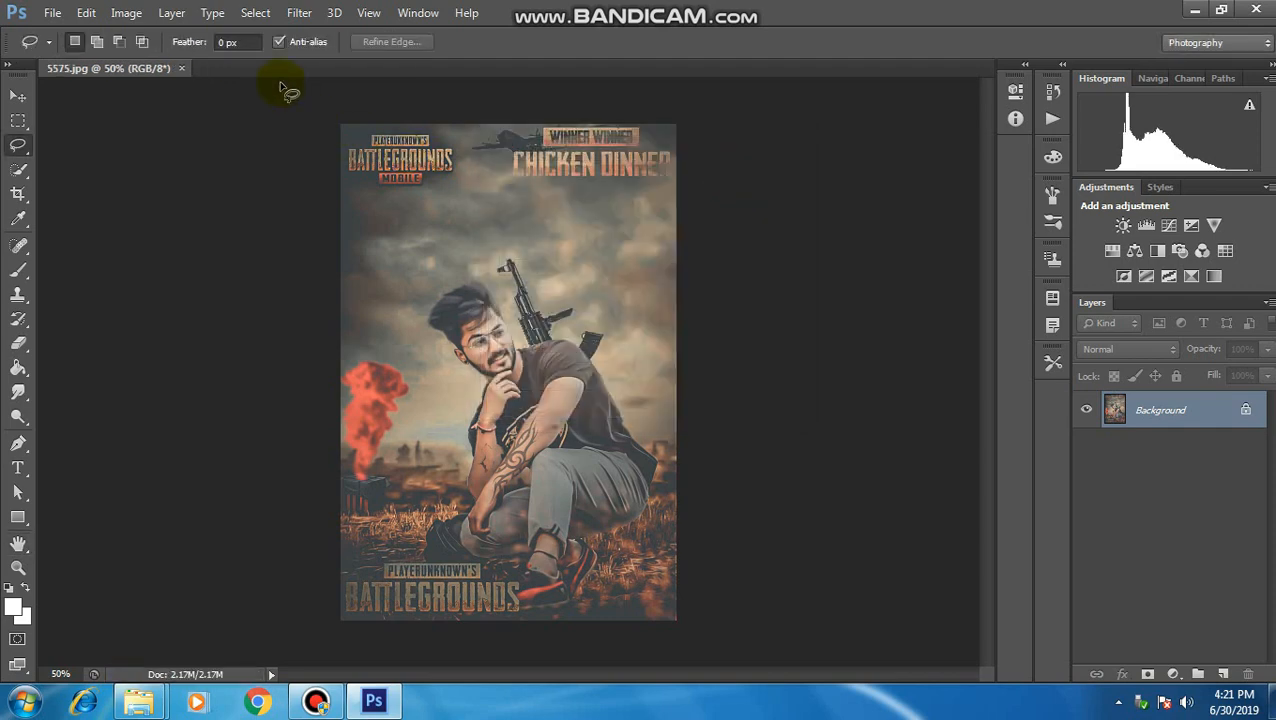
click(181, 68)
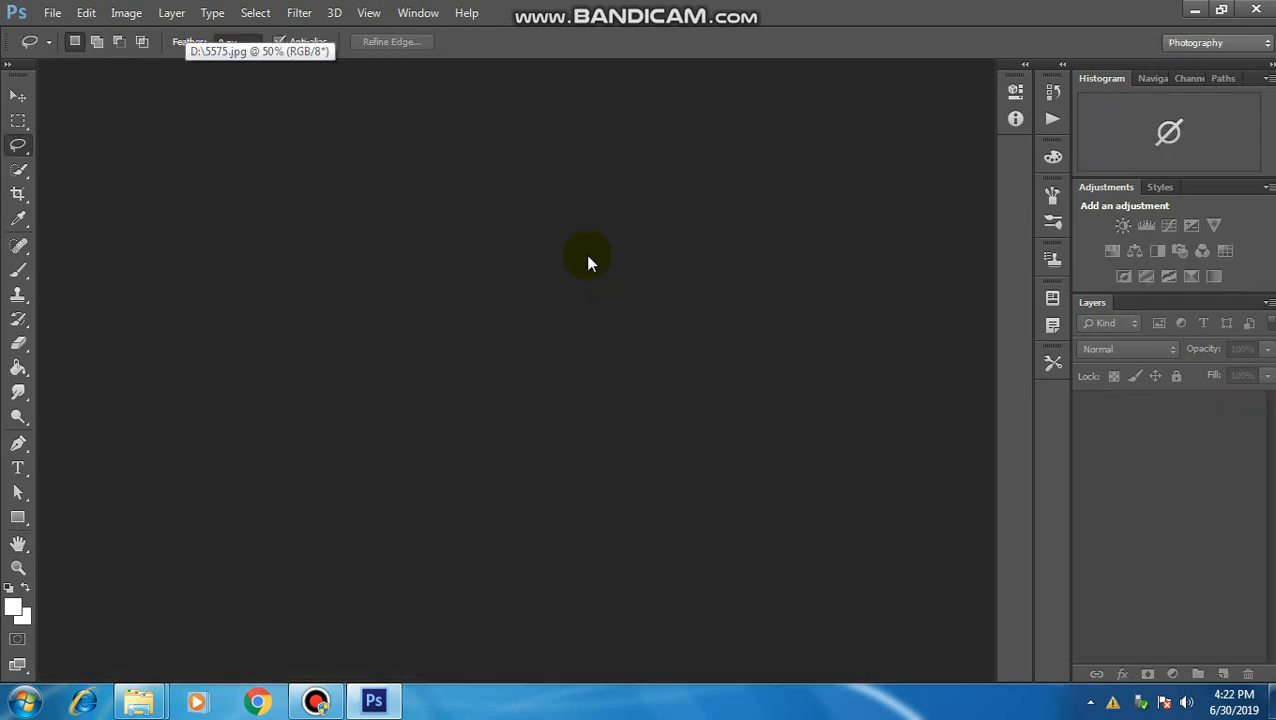